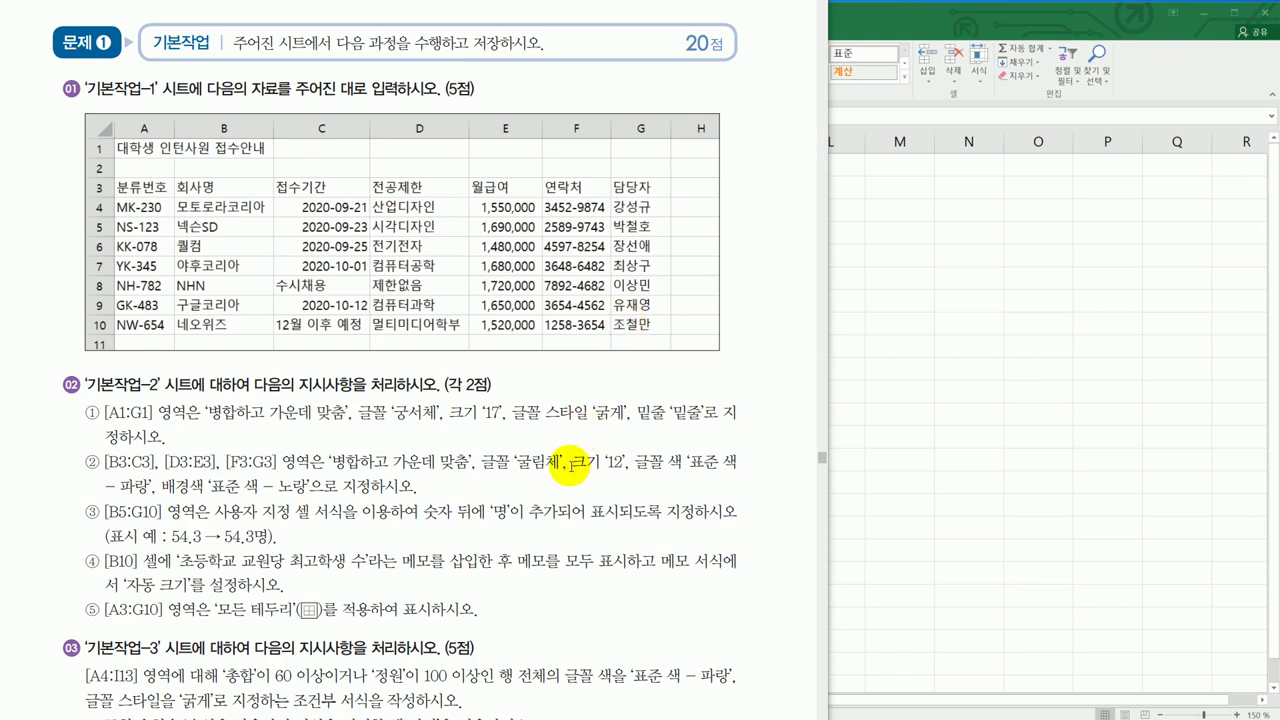
# Step: Read the formatting instructions for the 기본작업-2 sheet and open that sheet in the workbook
pyautogui.scroll(-3, 568, 463)
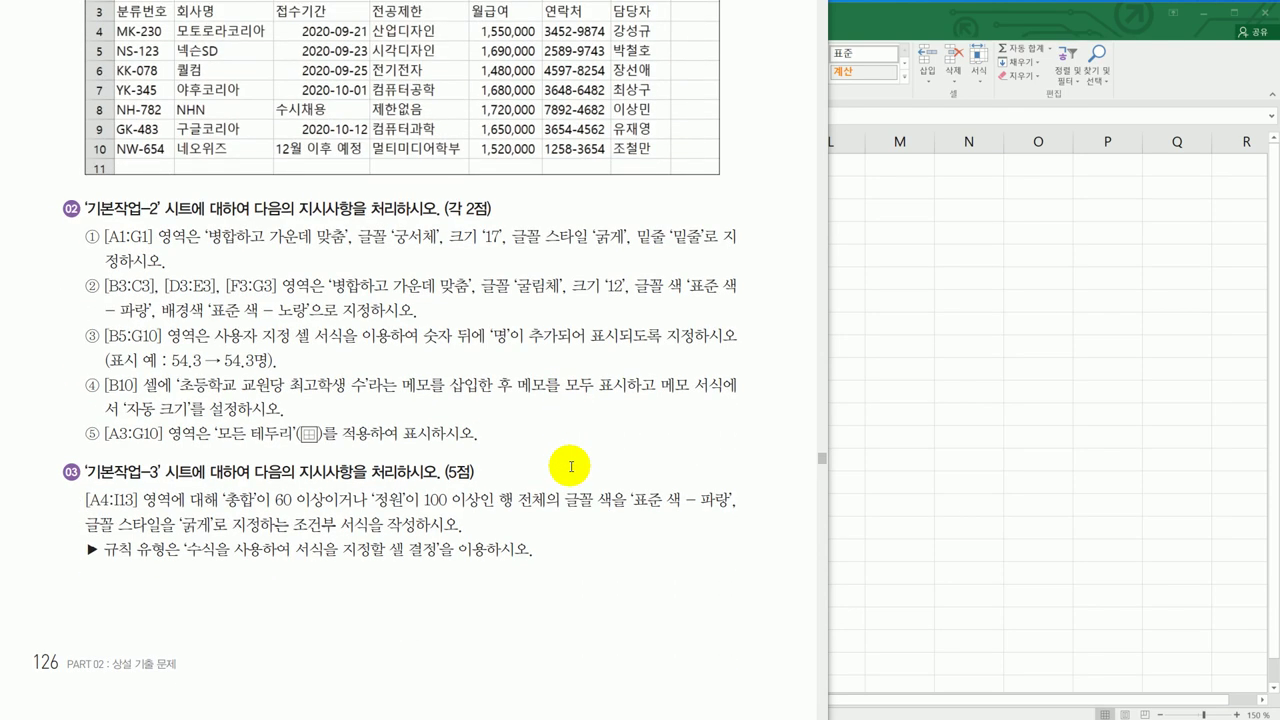
pyautogui.hotkey('alt', 'Tab')
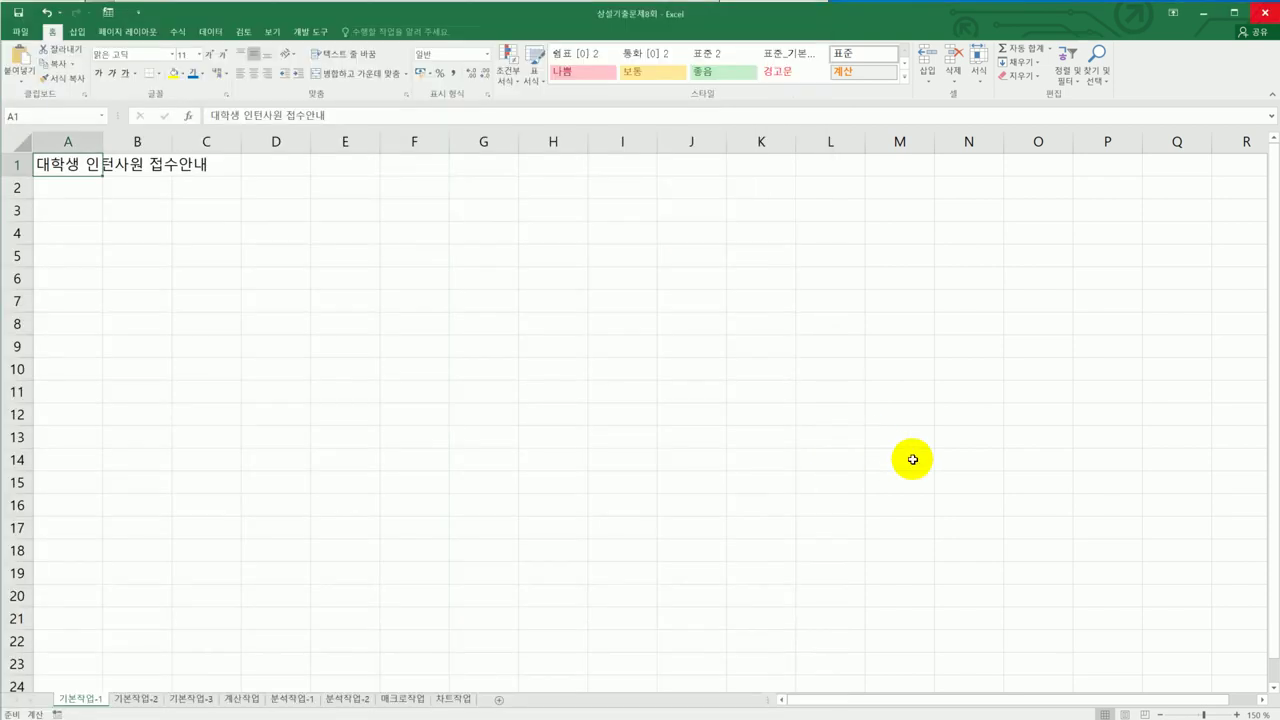
pyautogui.click(150, 701)
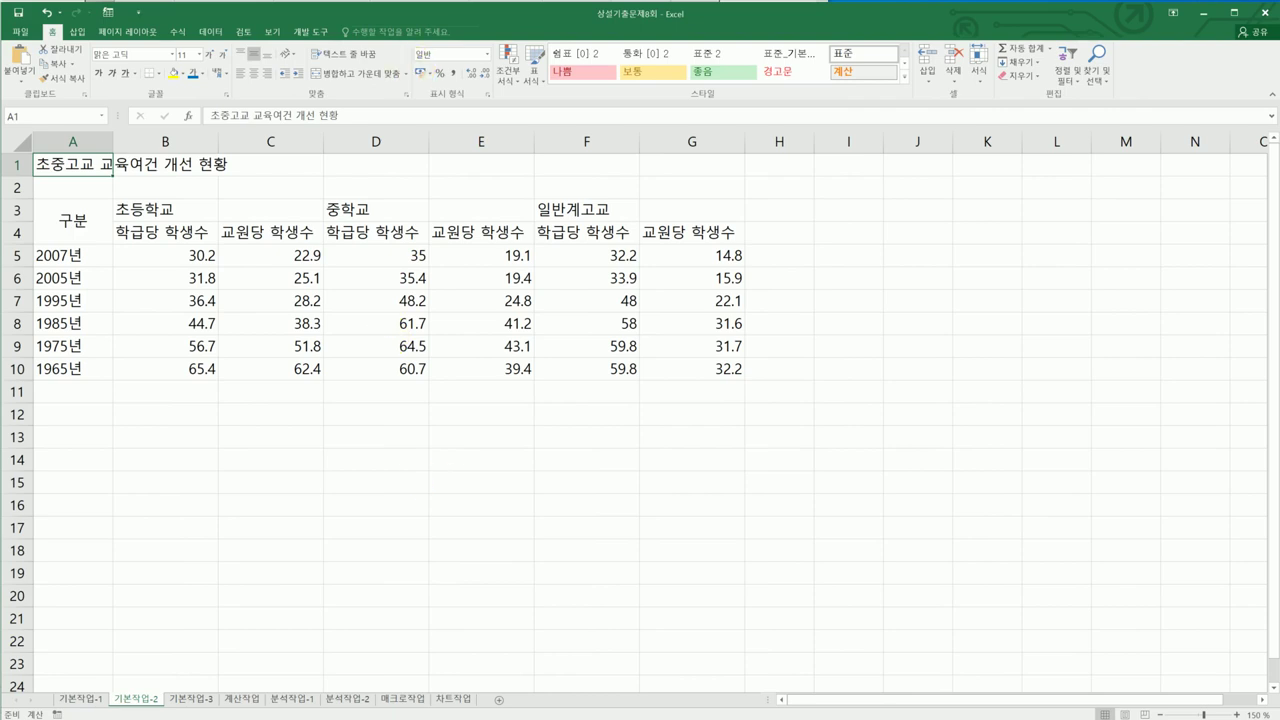
pyautogui.hotkey('alt', 'Tab')
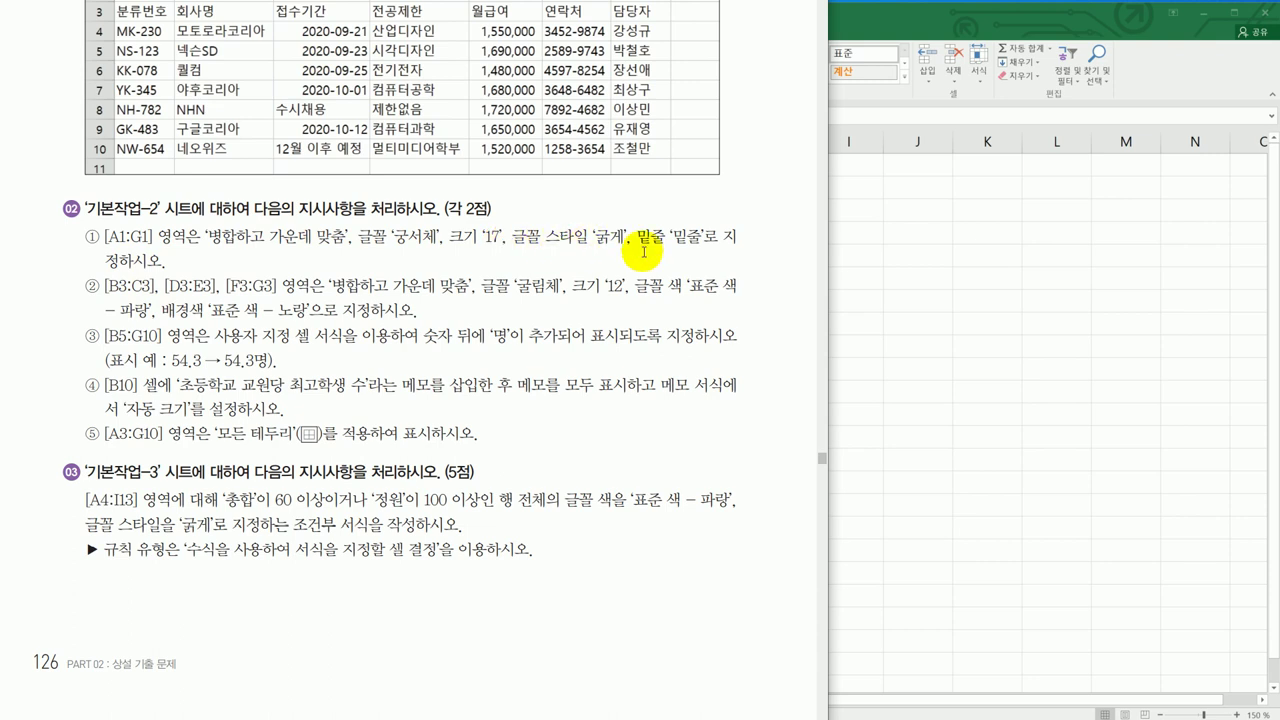
pyautogui.click(1000, 320)
pyautogui.moveTo(95, 164); pyautogui.dragTo(679, 164)
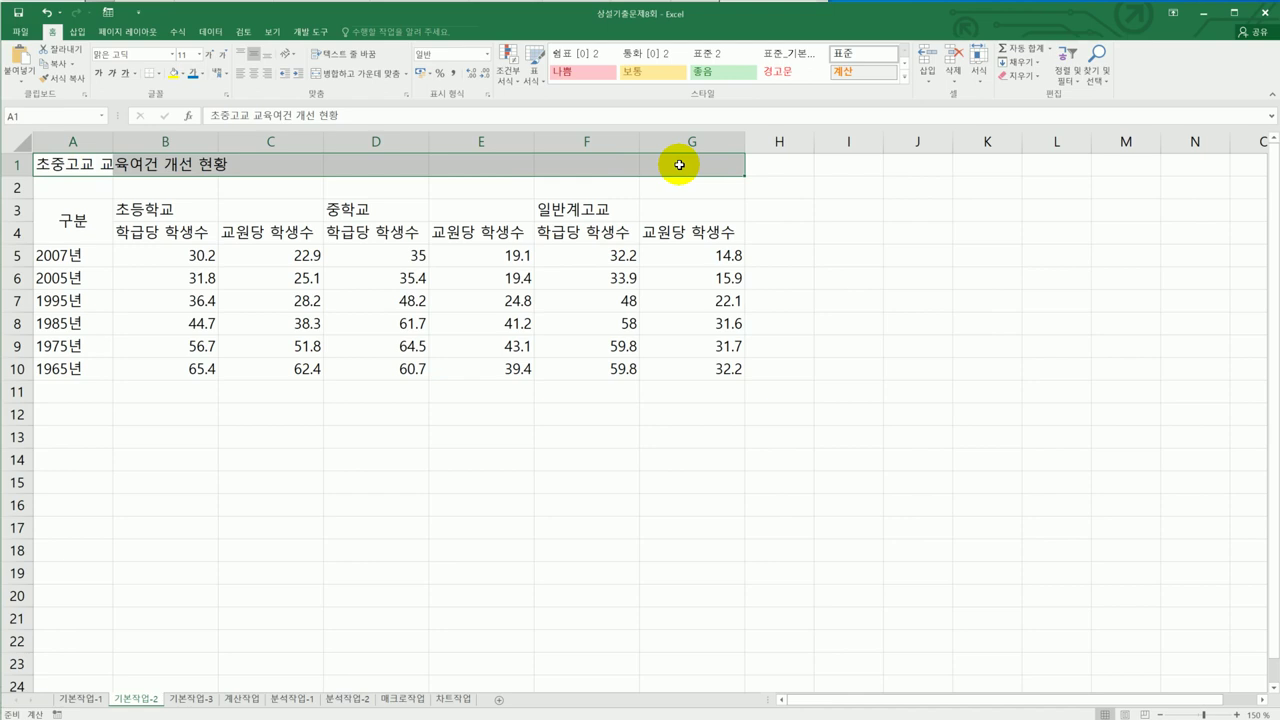
pyautogui.click(349, 81)
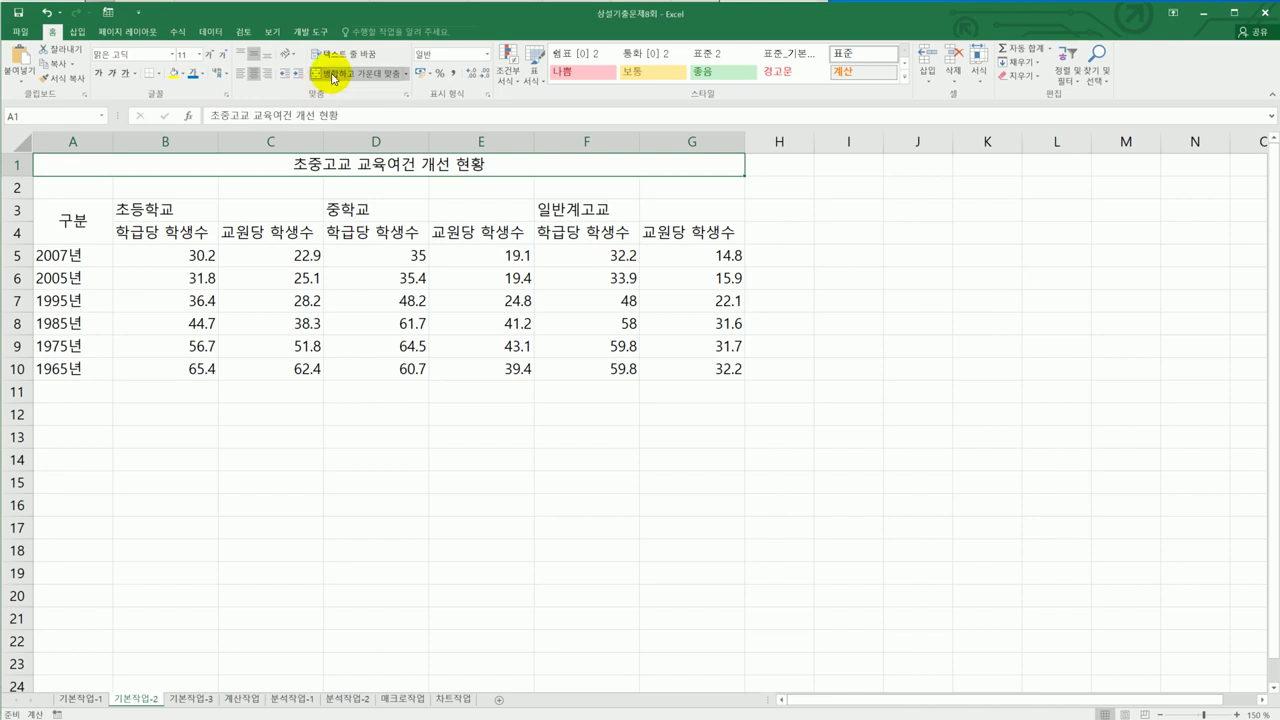
pyautogui.click(334, 75)
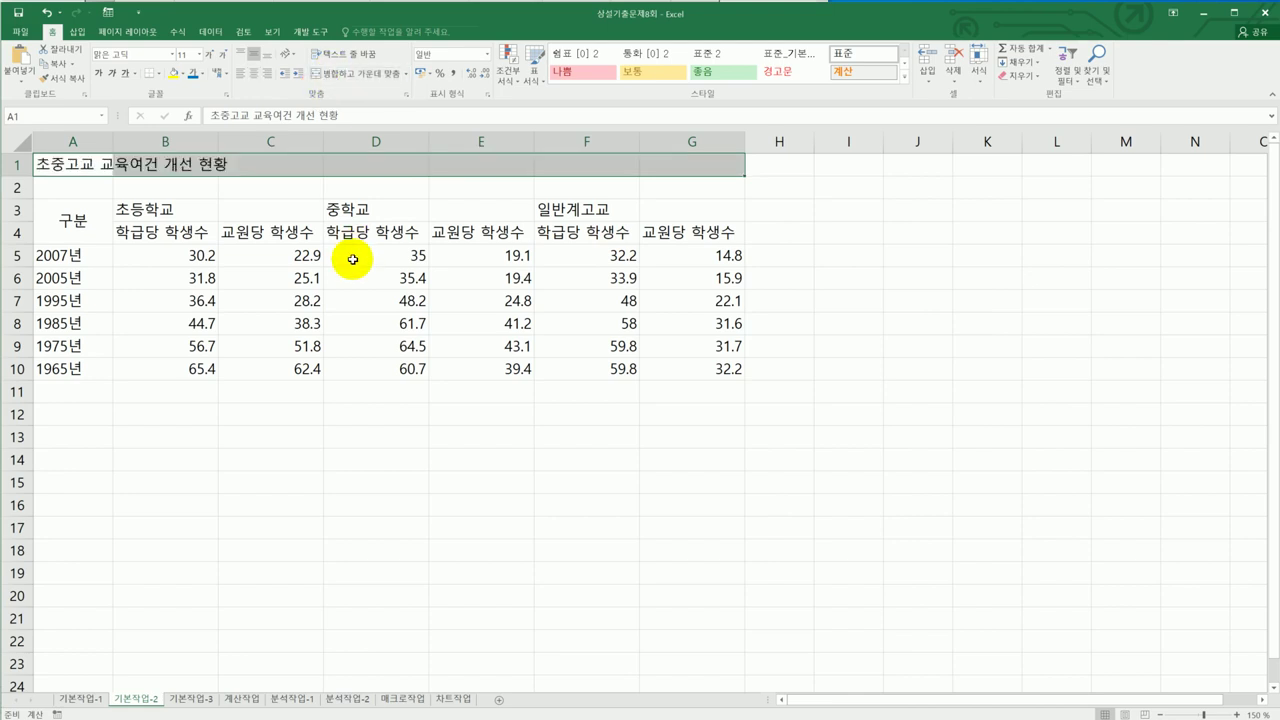
pyautogui.moveTo(82, 169); pyautogui.dragTo(576, 155)
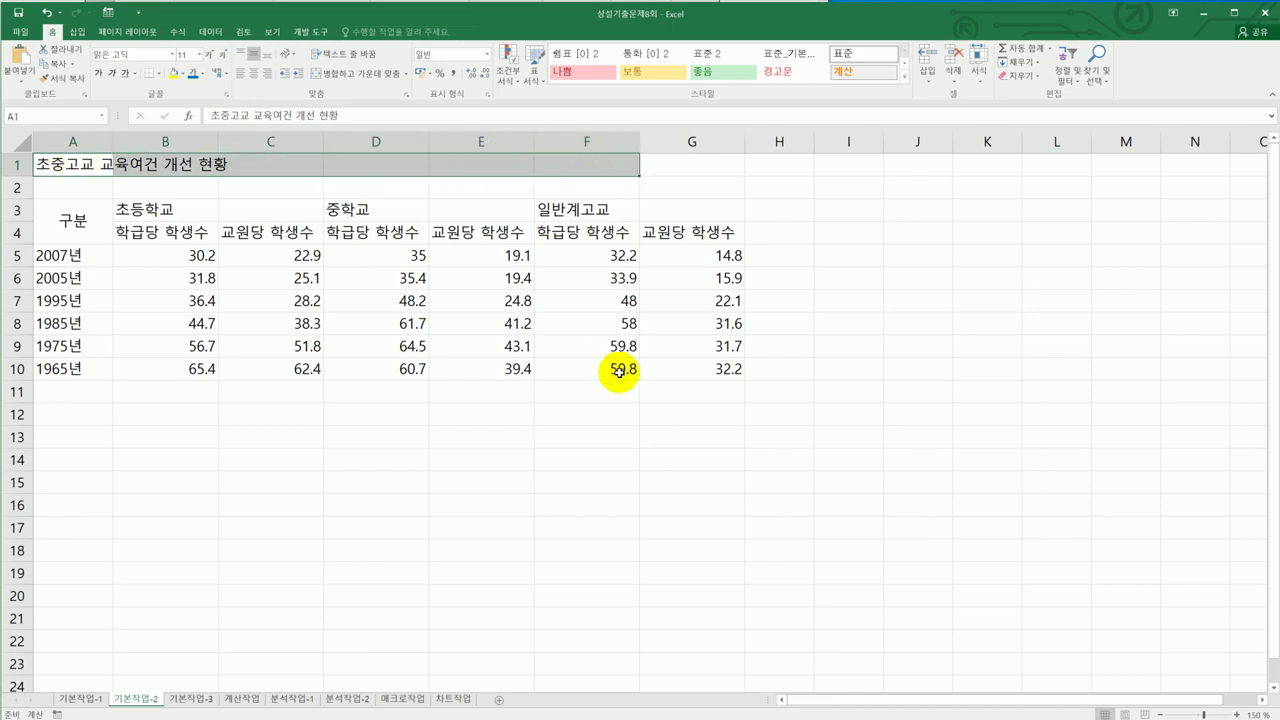
pyautogui.click(345, 73)
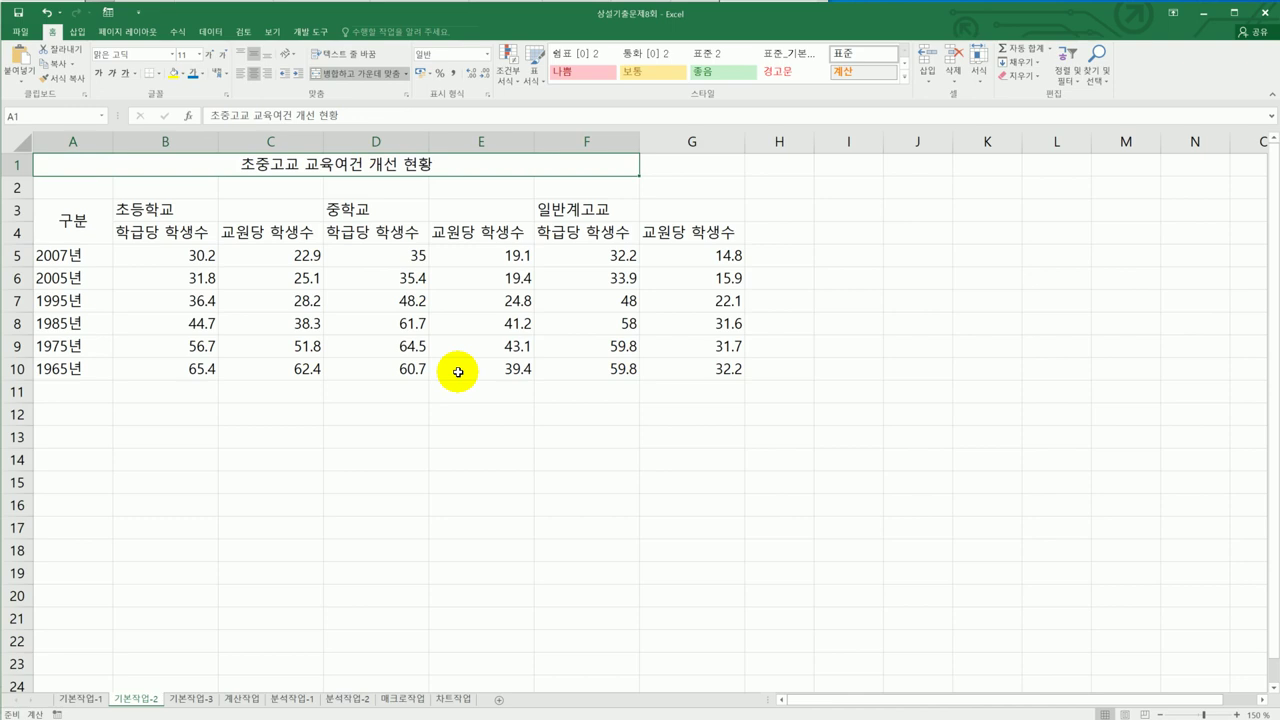
pyautogui.click(366, 76)
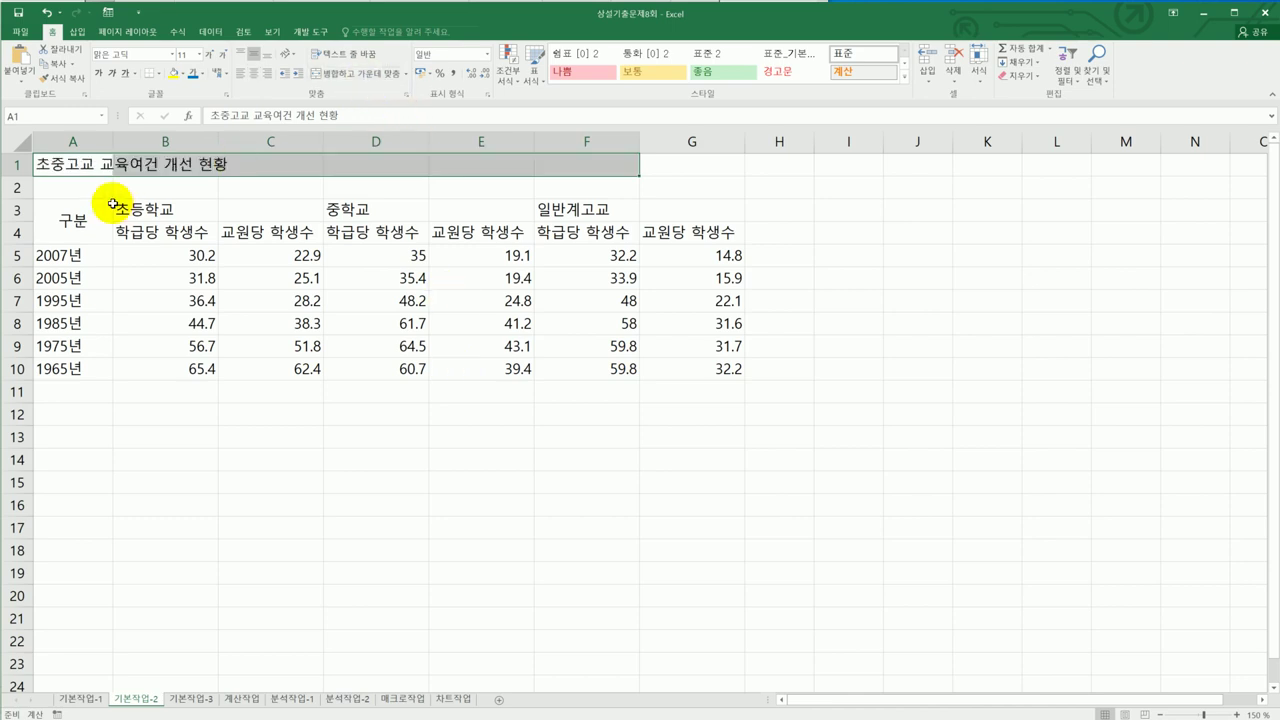
# Step: Merge and center the title across A1:G1 and set its font to 굴림체
pyautogui.moveTo(89, 166); pyautogui.dragTo(660, 162)
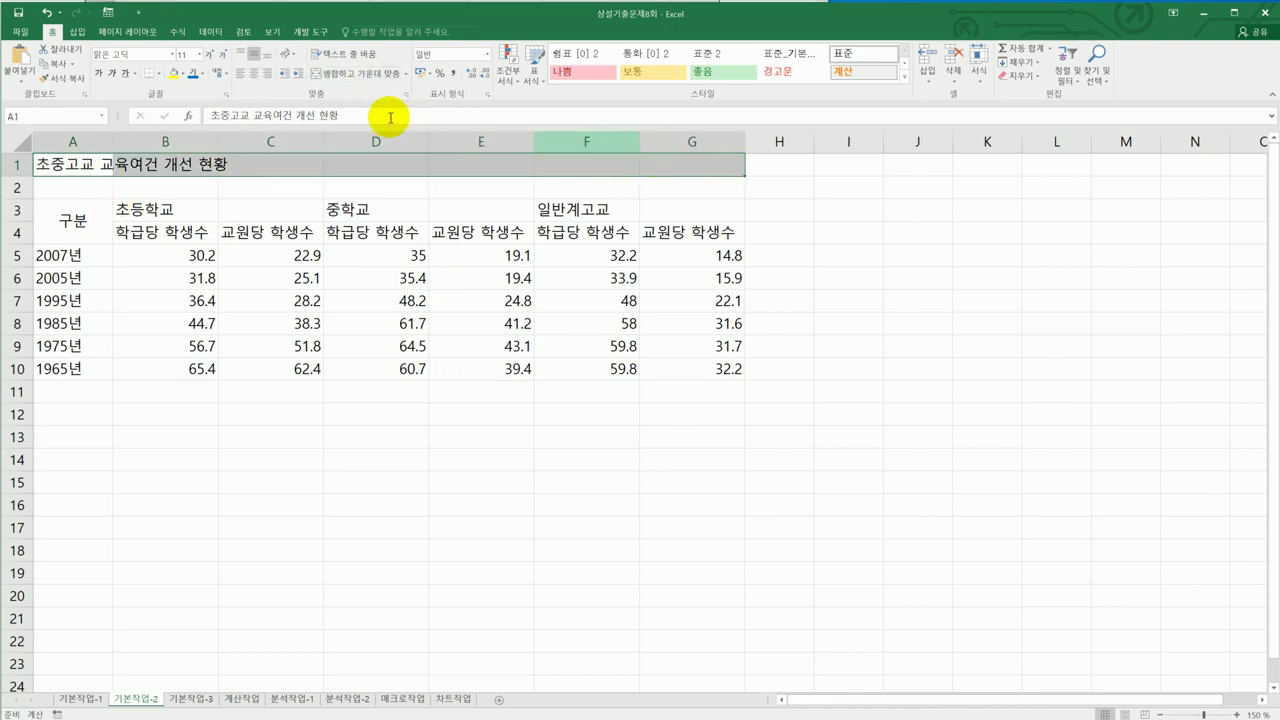
pyautogui.click(340, 76)
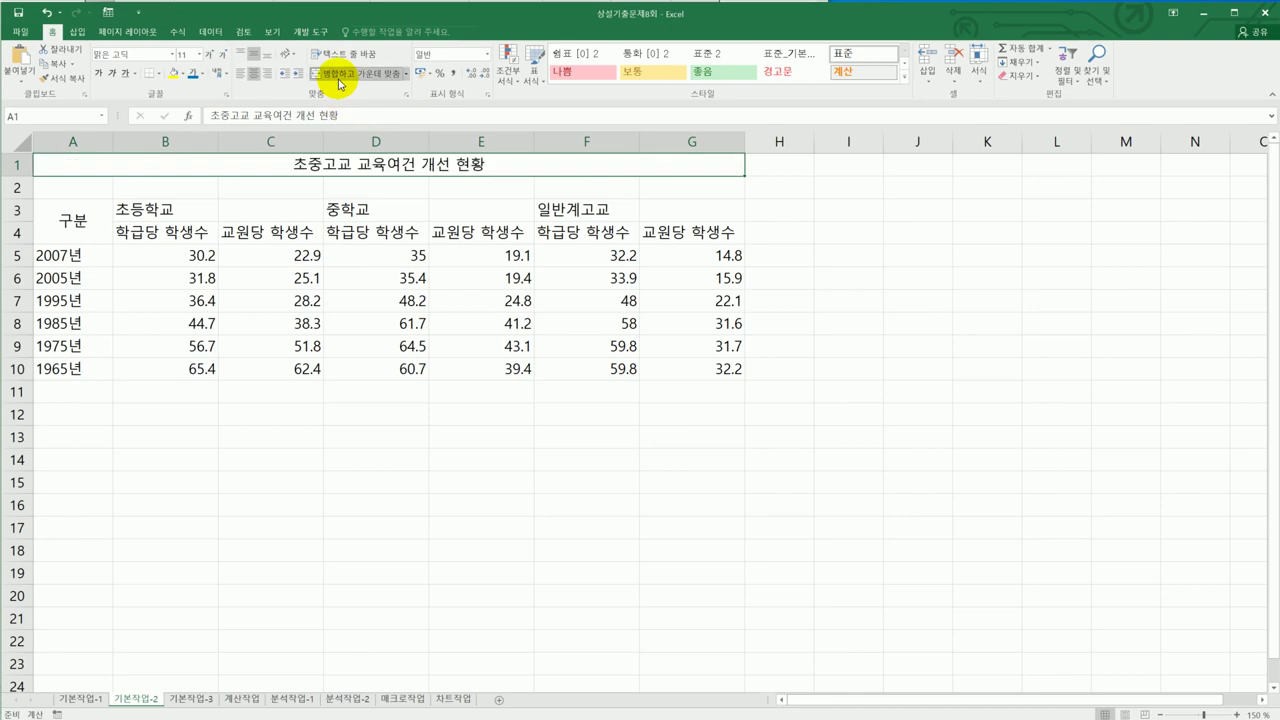
pyautogui.click(172, 55)
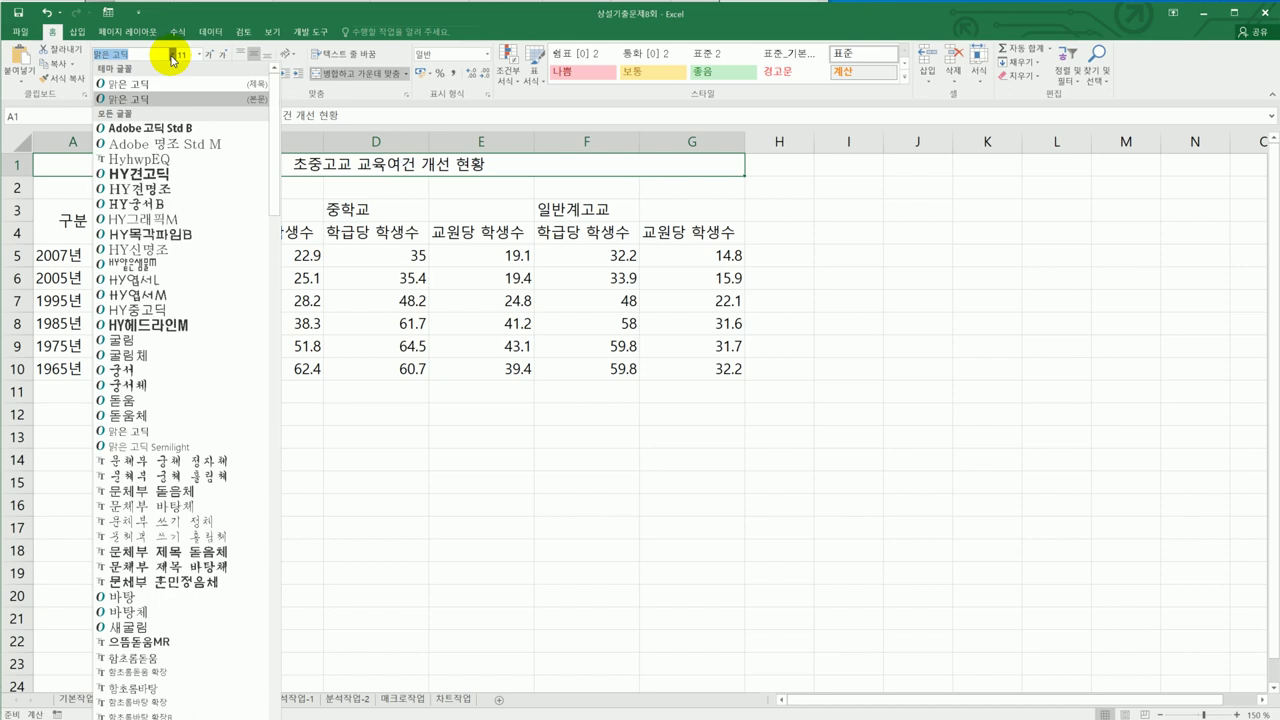
pyautogui.click(163, 351)
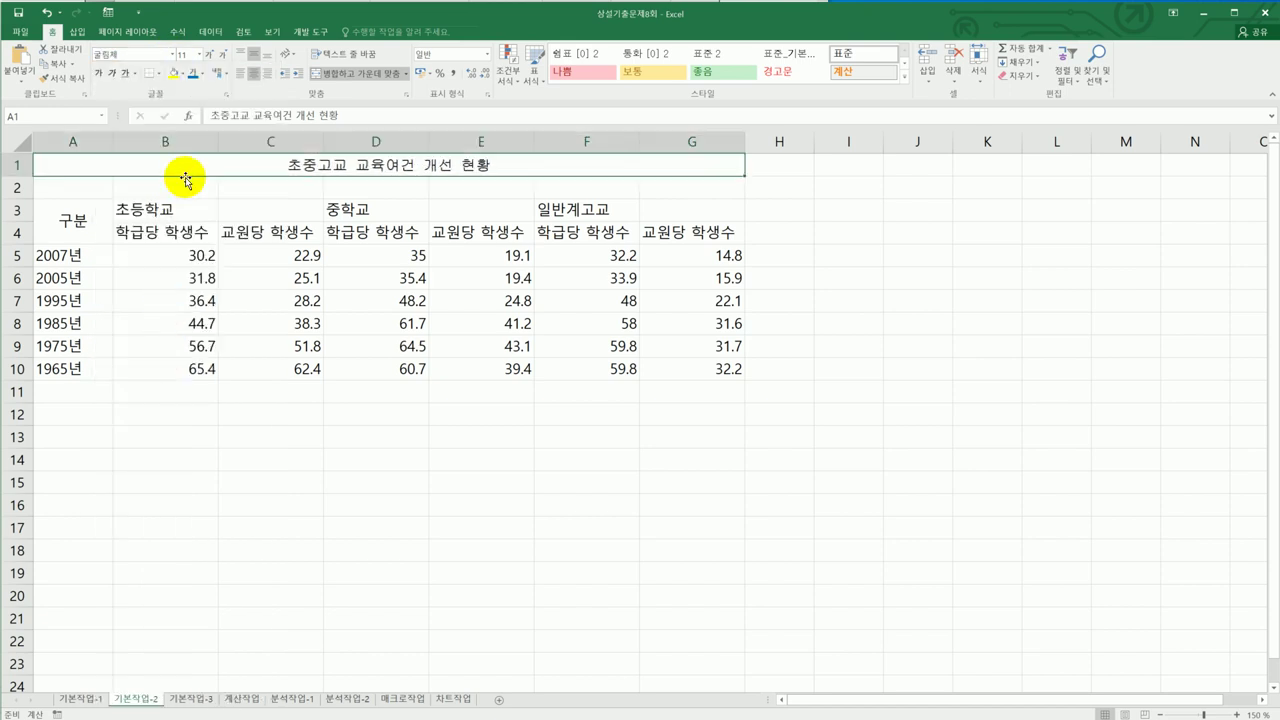
# Step: Set the title in A1:G1 to size 17 with bold and underline
pyautogui.click(190, 55)
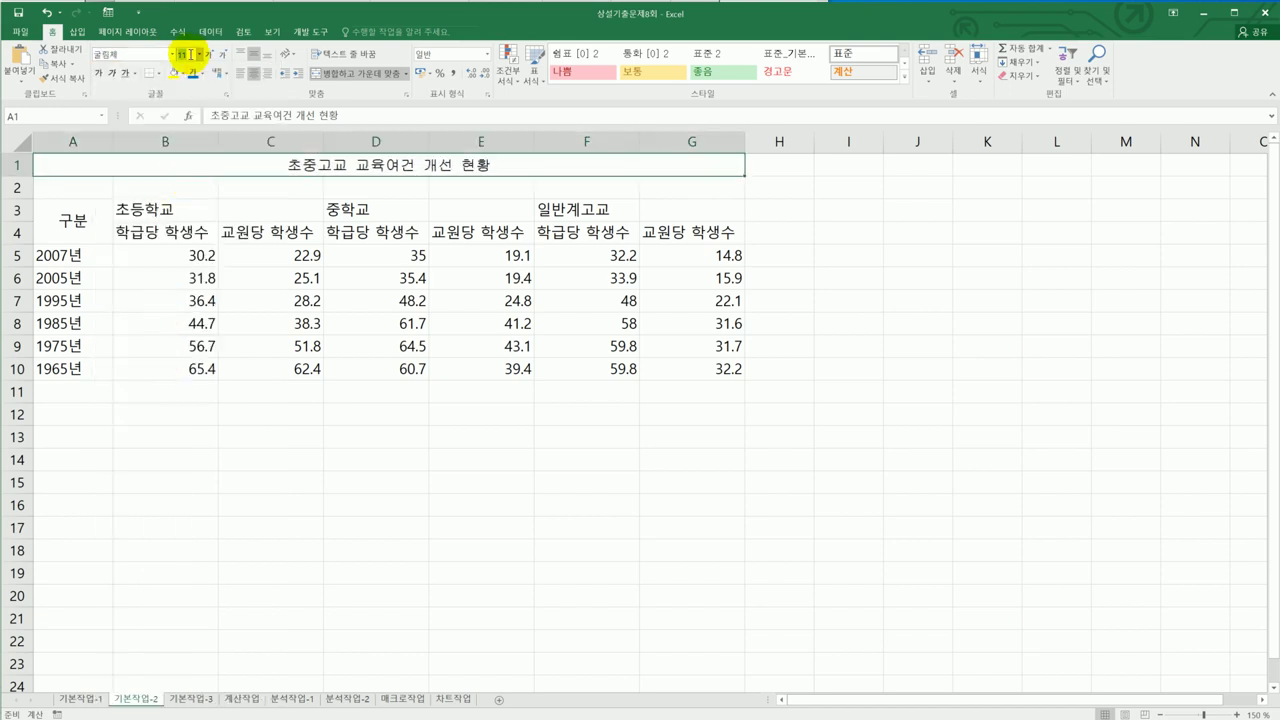
pyautogui.write('17')
pyautogui.press('Return')
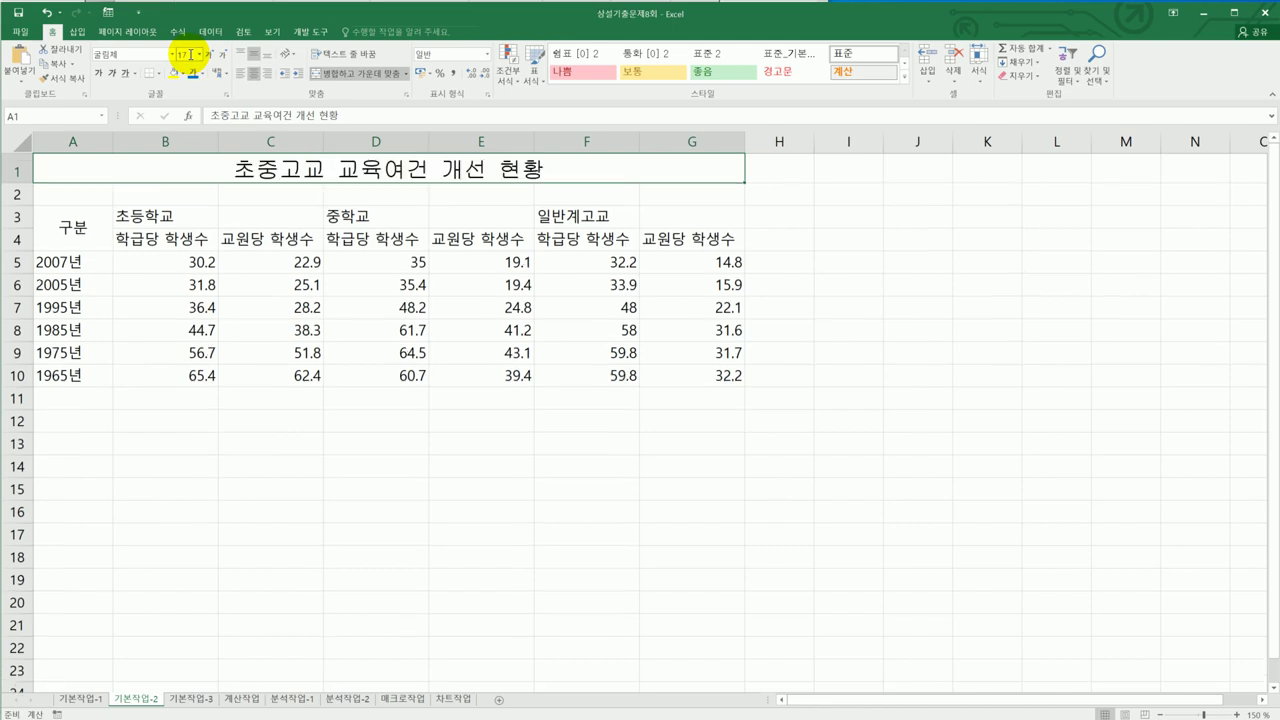
pyautogui.click(97, 76)
pyautogui.click(124, 75)
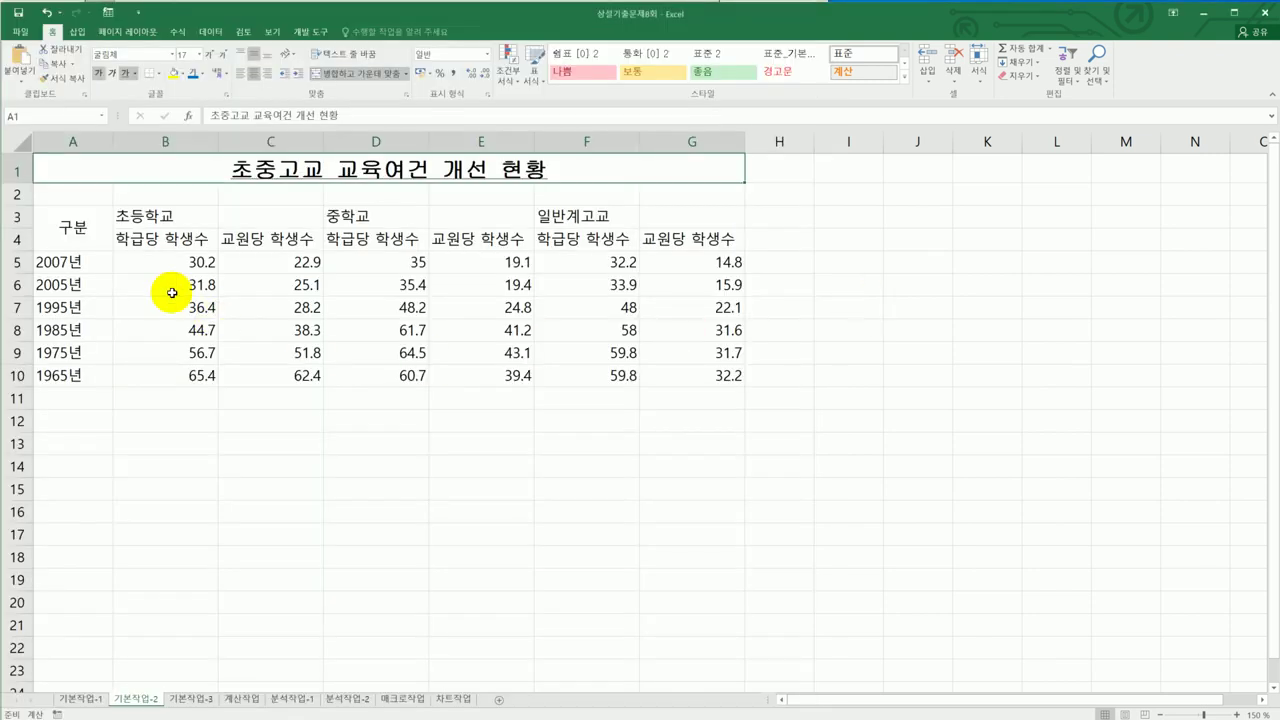
# Step: Merge and center each of the header ranges B3:C3, D3:E3 and F3:G3
pyautogui.moveTo(128, 211); pyautogui.dragTo(256, 218)
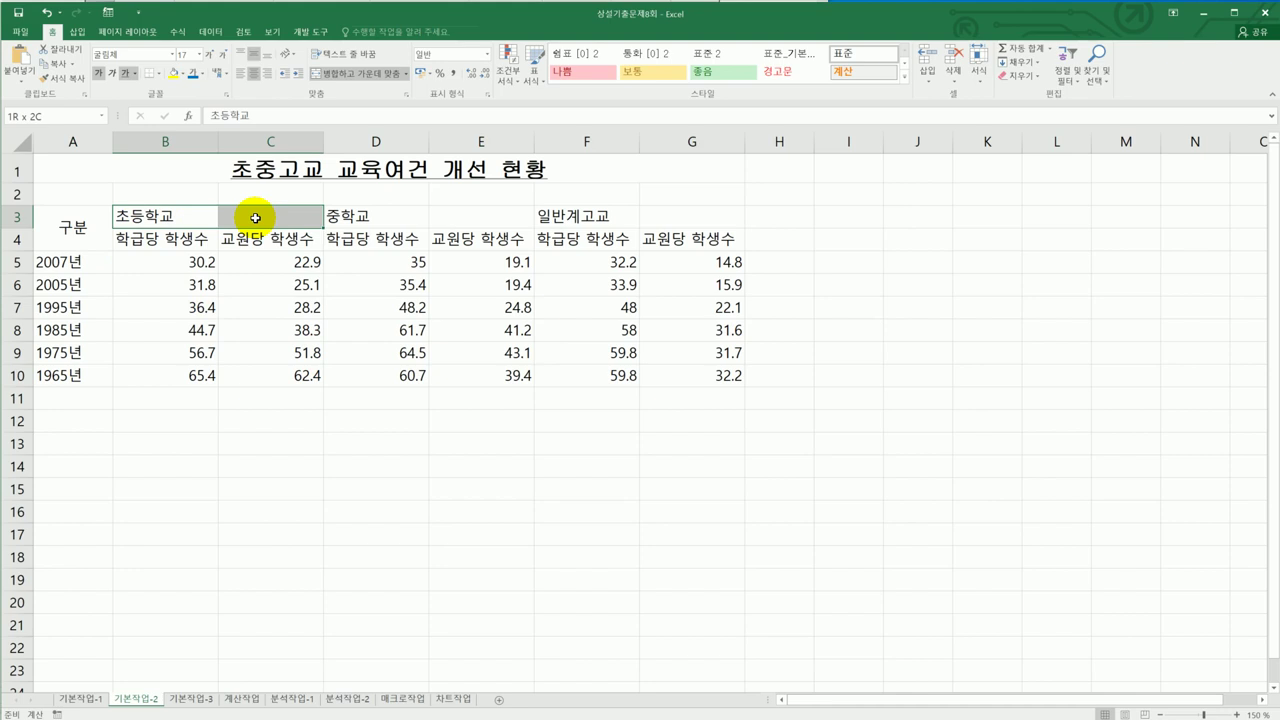
pyautogui.moveTo(256, 218); pyautogui.dragTo(256, 218)
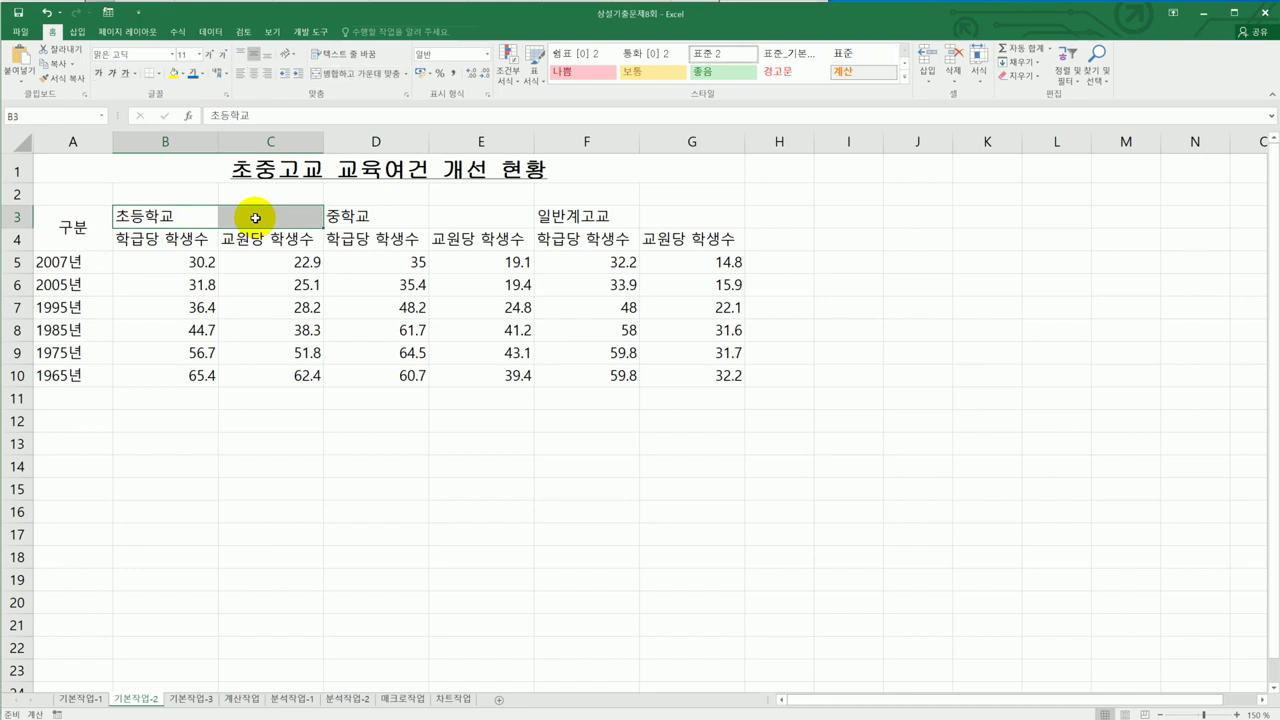
pyautogui.keyDown('ctrl'); pyautogui.moveTo(385, 213); pyautogui.dragTo(474, 212); pyautogui.keyUp('ctrl')
pyautogui.keyDown('ctrl'); pyautogui.moveTo(603, 212); pyautogui.dragTo(677, 214); pyautogui.keyUp('ctrl')
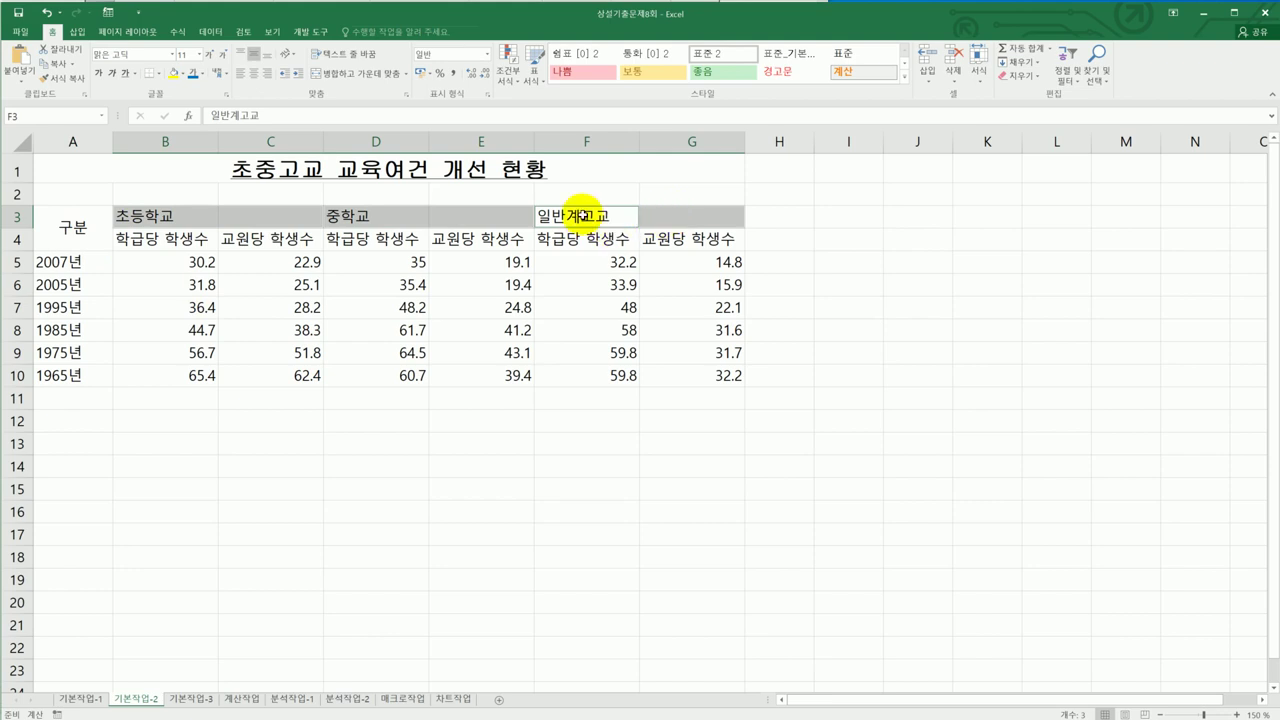
pyautogui.click(371, 74)
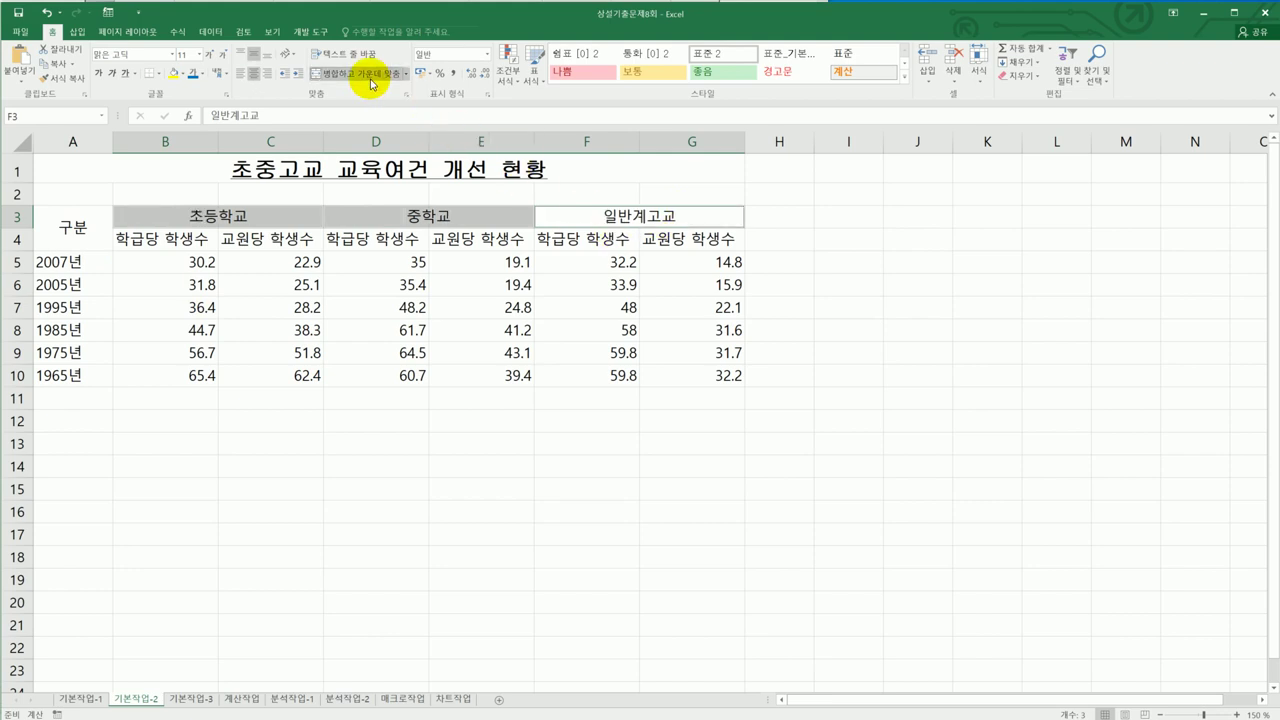
# Step: Set the merged school headers in B3:G3 to the 굴림체 font at size 12
pyautogui.click(170, 56)
pyautogui.click(172, 56)
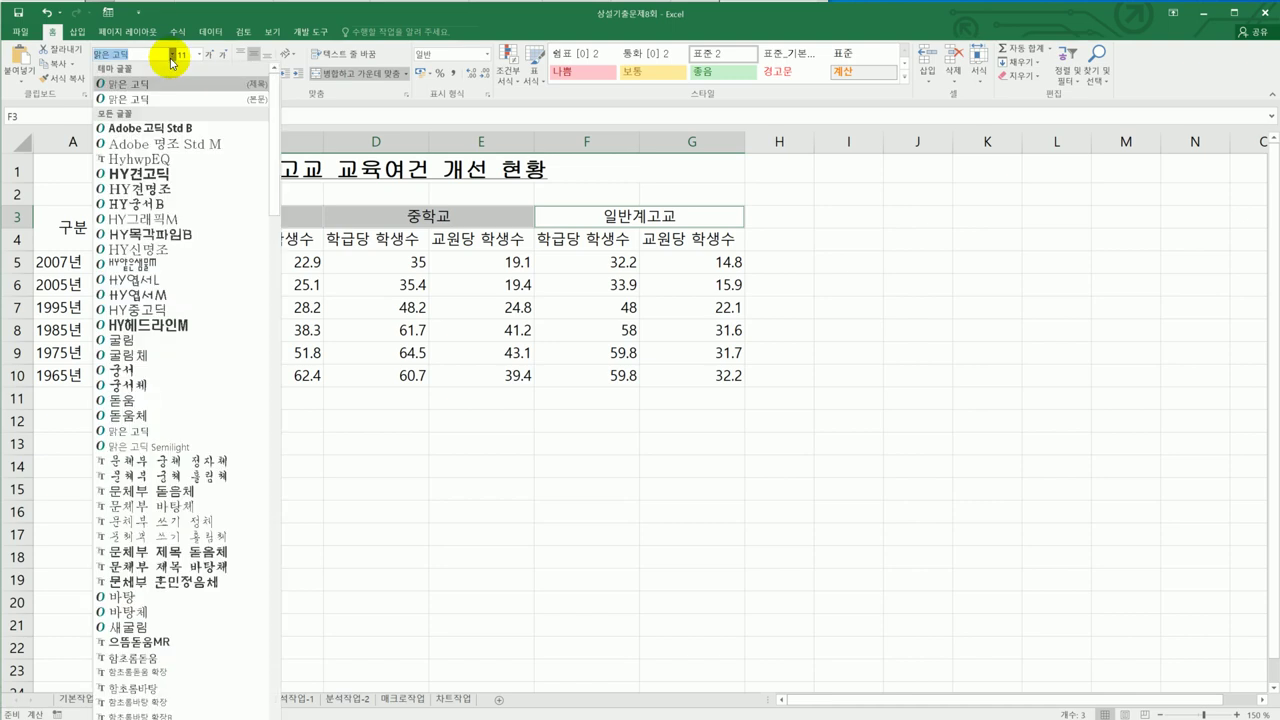
pyautogui.click(166, 355)
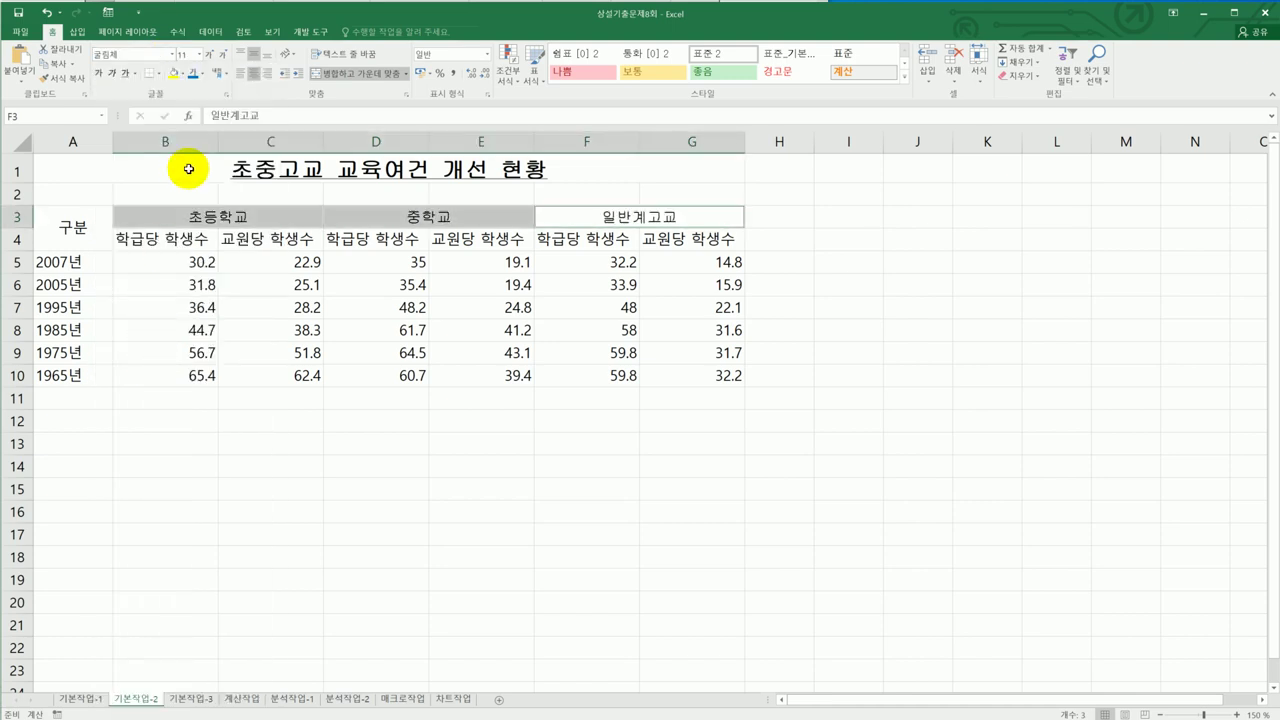
pyautogui.click(200, 56)
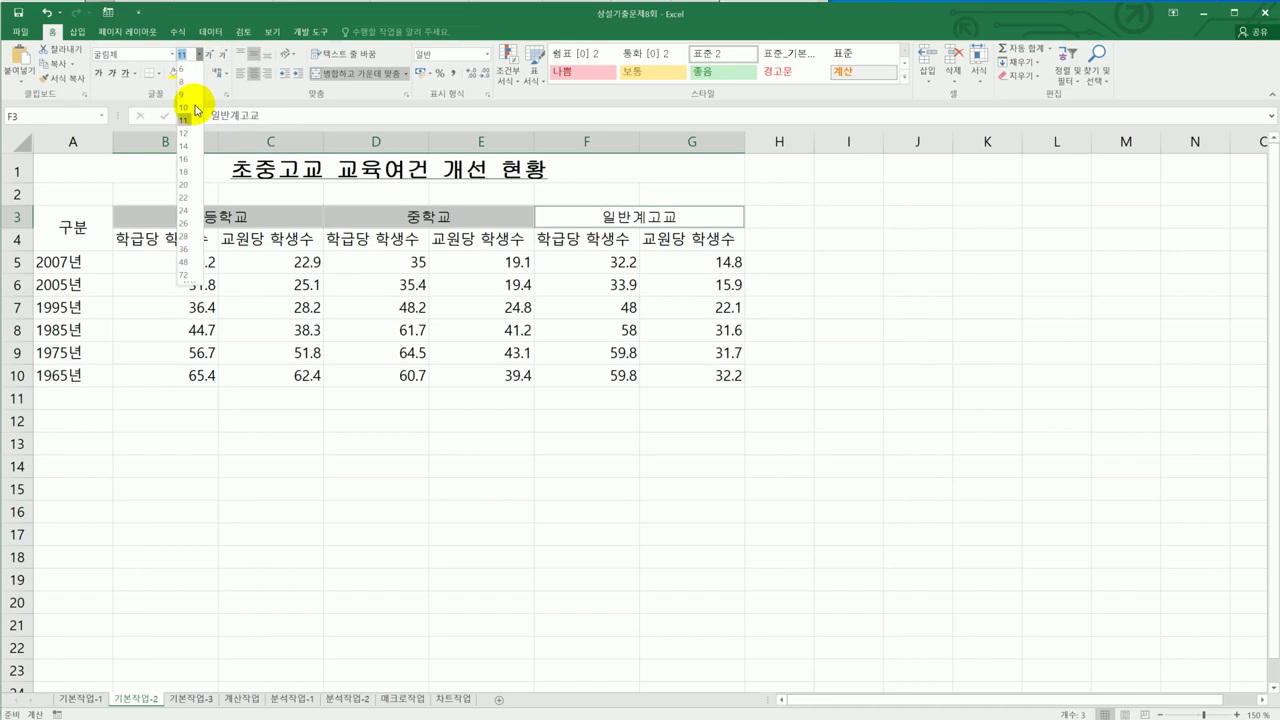
pyautogui.click(185, 129)
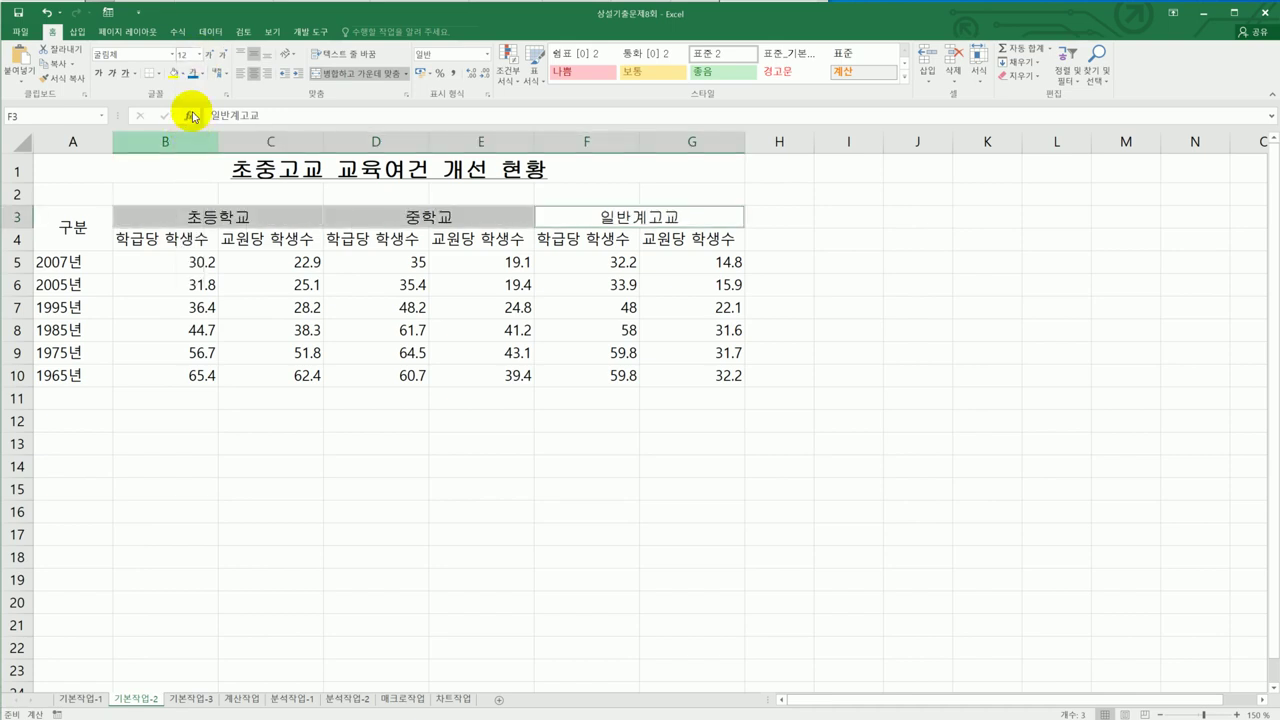
# Step: Give the merged headers in B3:G3 the standard blue font color and the standard yellow fill
pyautogui.click(204, 77)
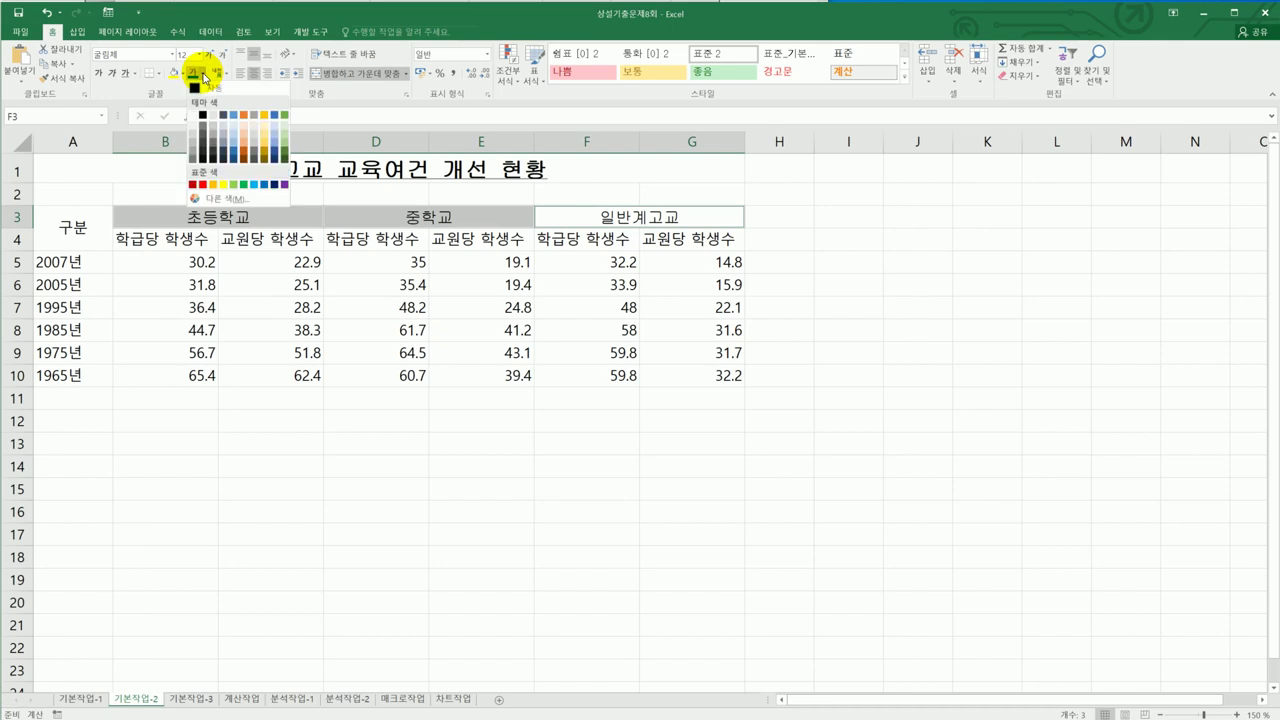
pyautogui.click(268, 186)
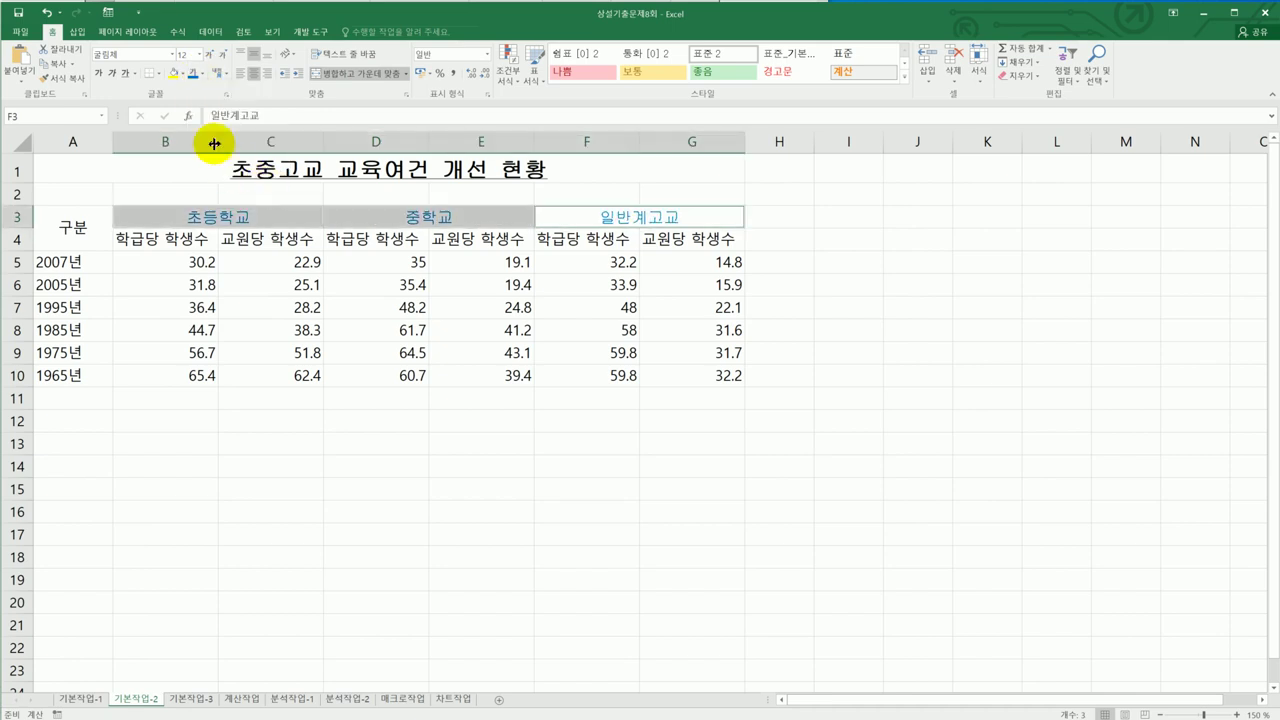
pyautogui.click(181, 75)
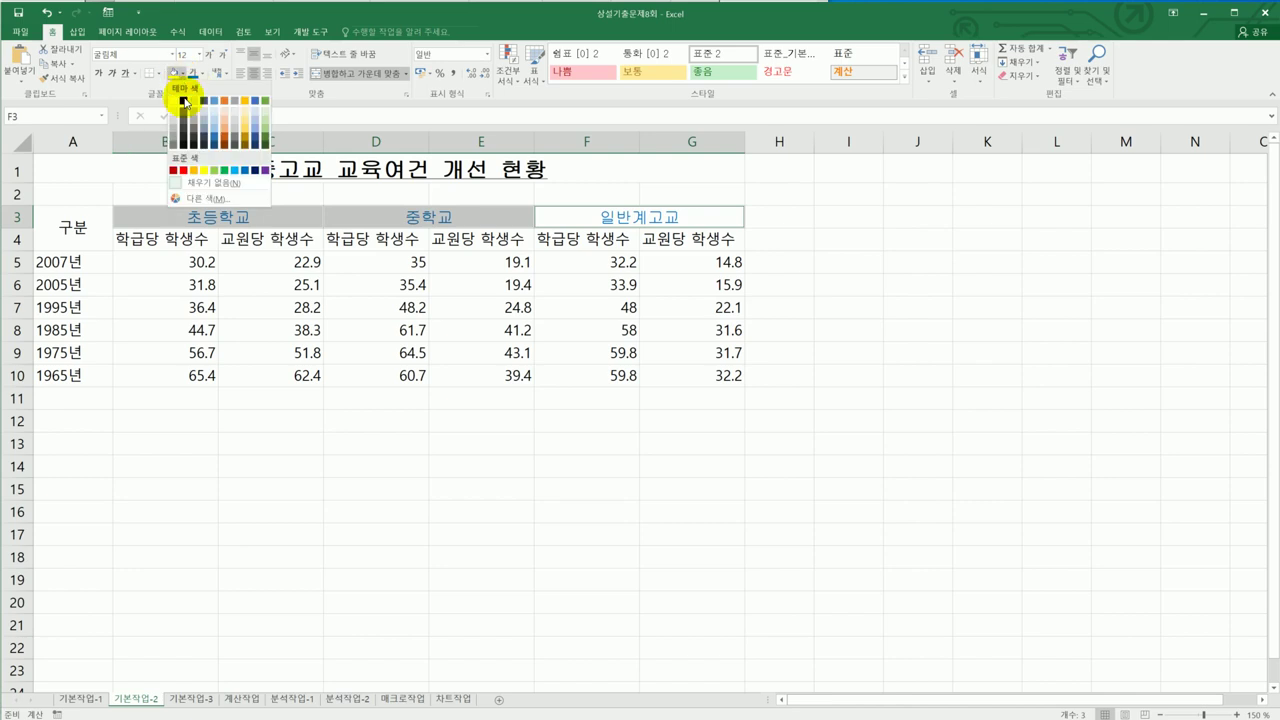
pyautogui.click(204, 177)
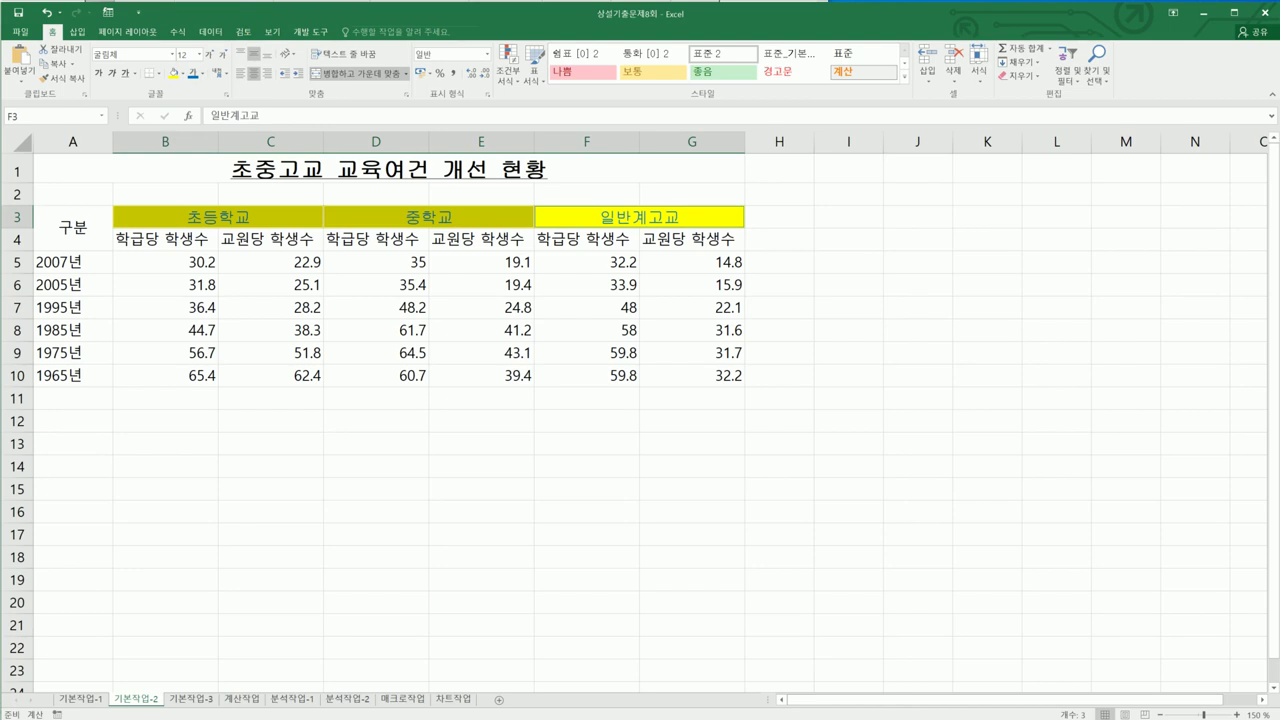
# Step: Apply the custom number format G/표준"명" to the values in B5:G10
pyautogui.hotkey('alt', 'Tab')
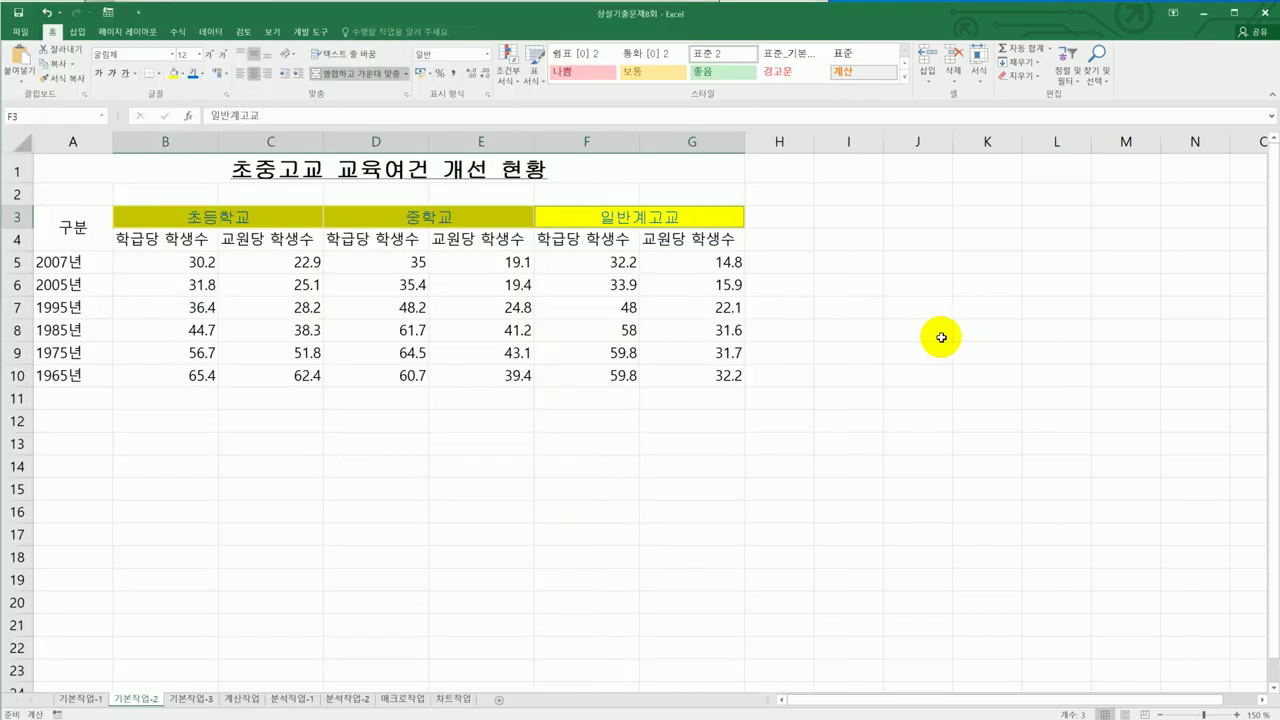
pyautogui.click(200, 265)
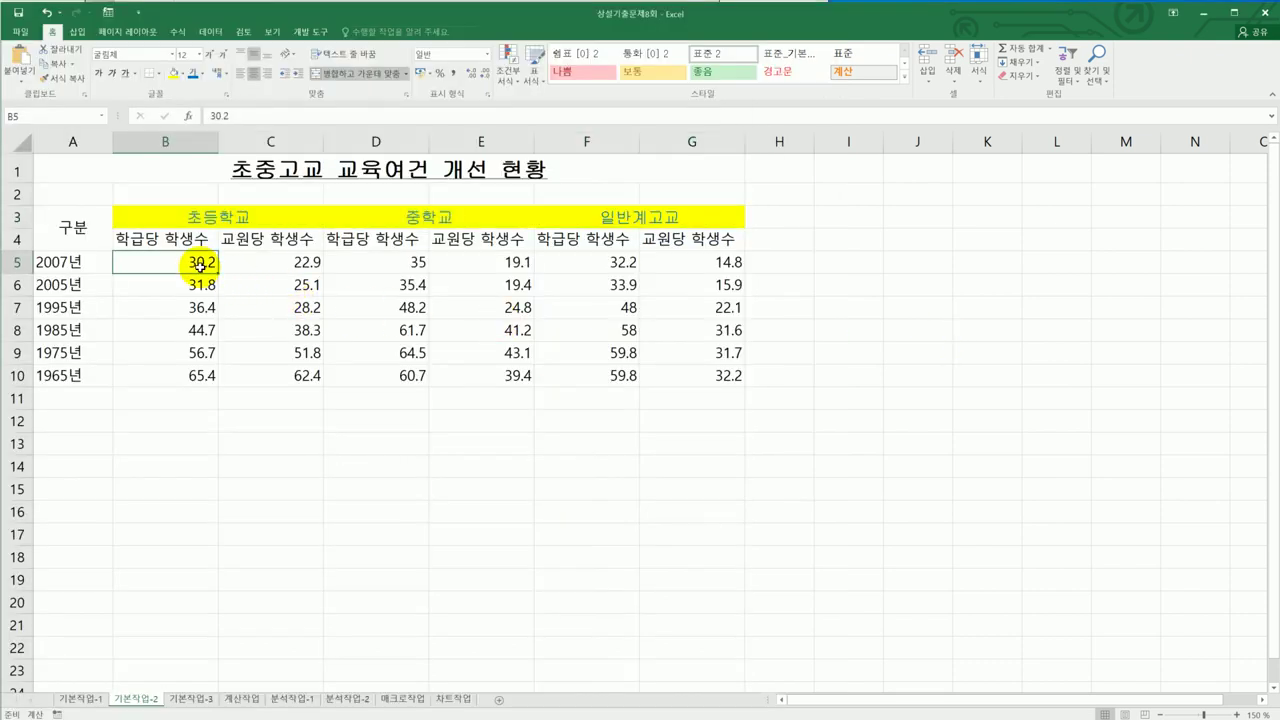
pyautogui.moveTo(200, 265); pyautogui.dragTo(681, 378)
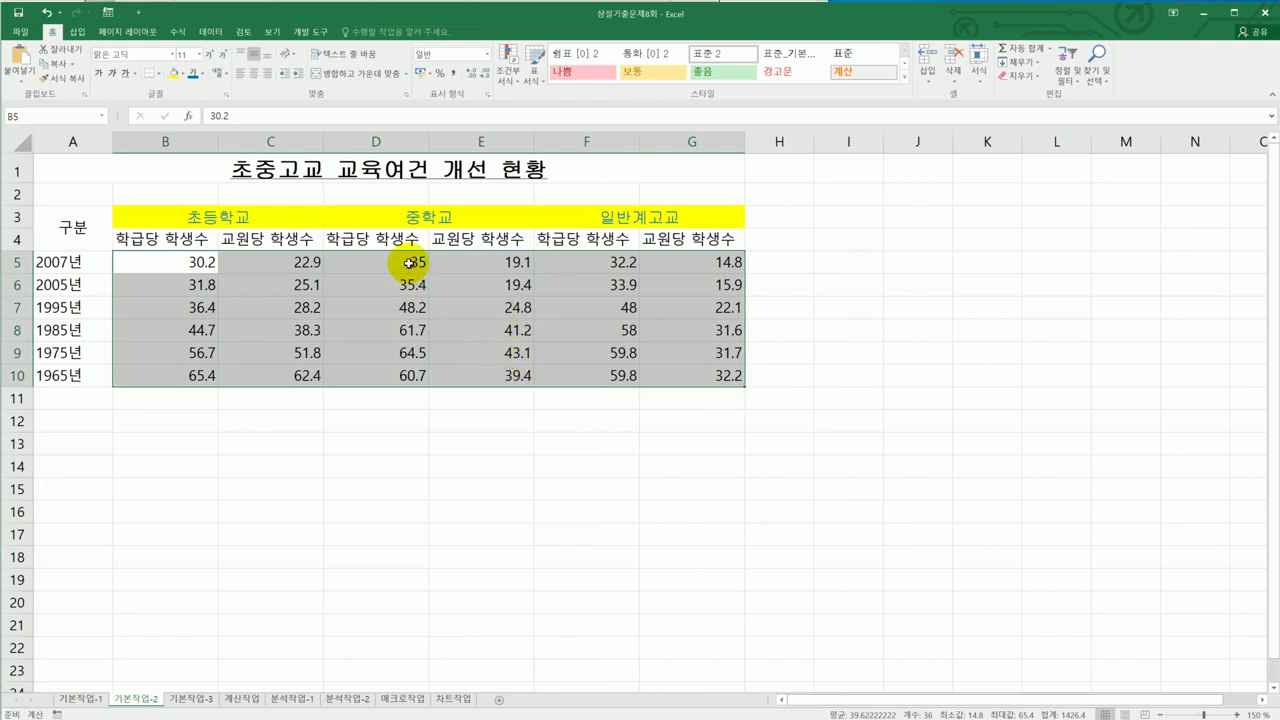
pyautogui.rightClick(598, 310)
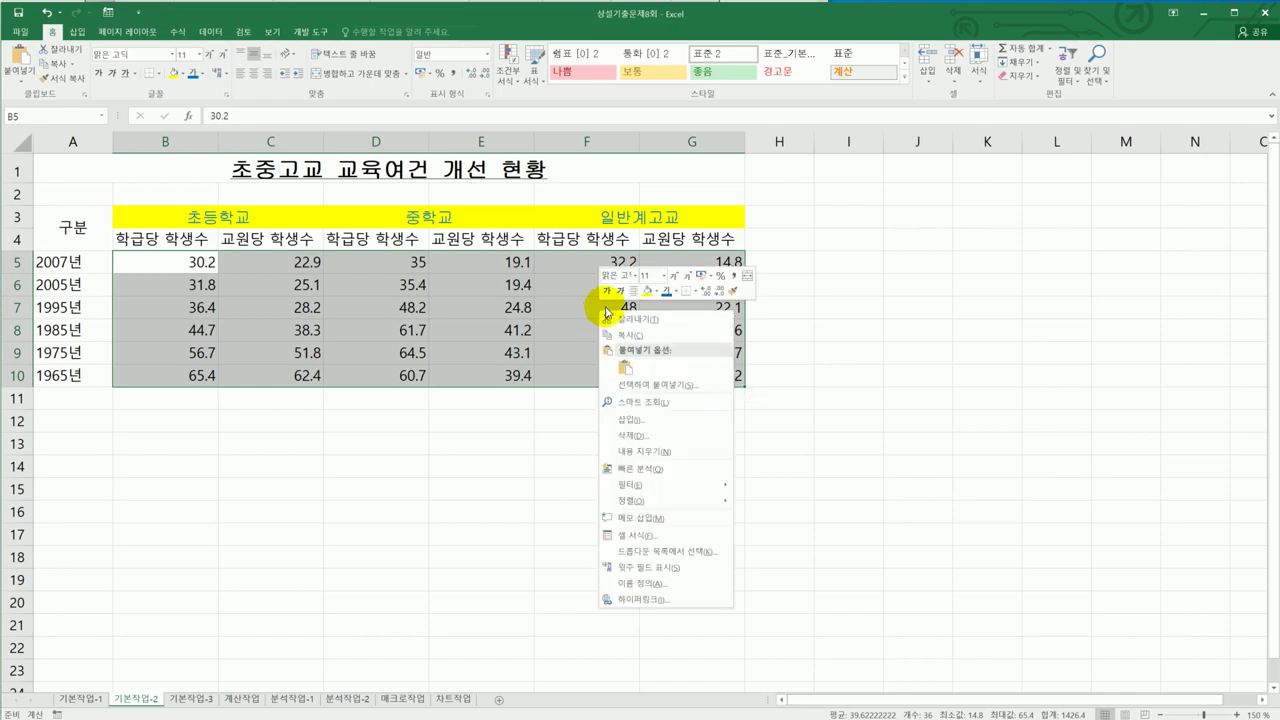
pyautogui.click(672, 545)
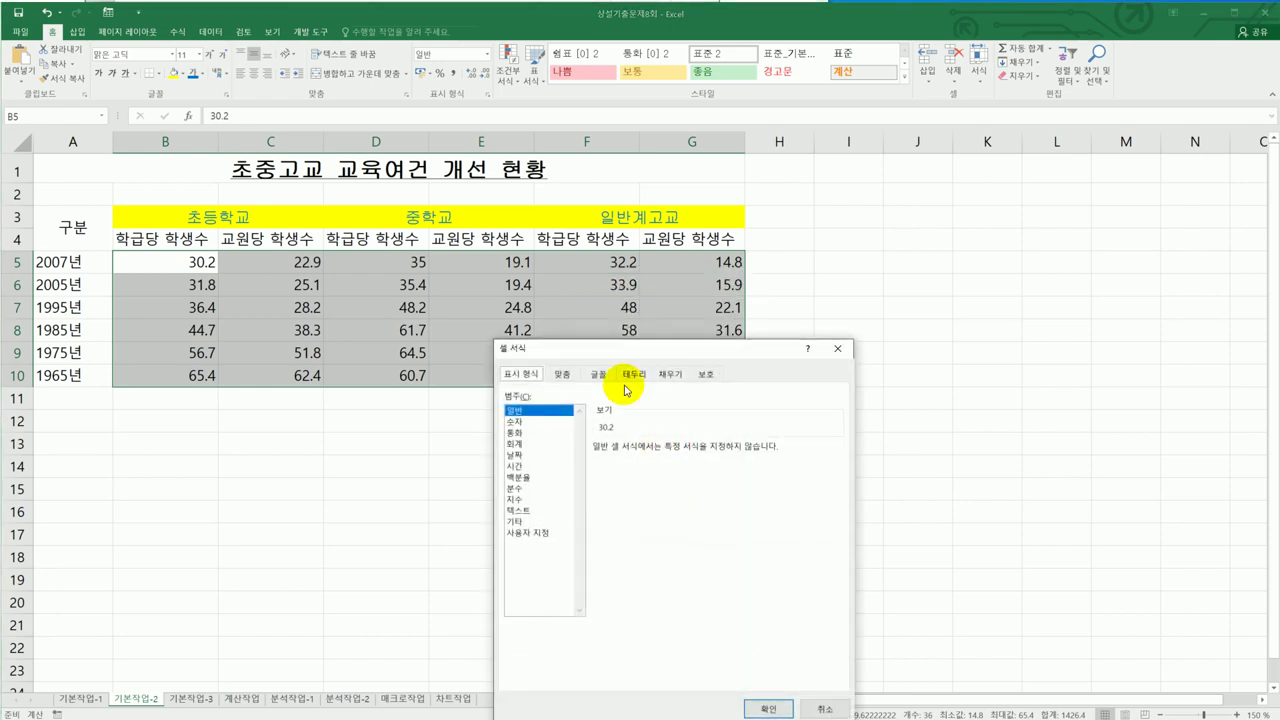
pyautogui.moveTo(614, 343); pyautogui.dragTo(912, 235)
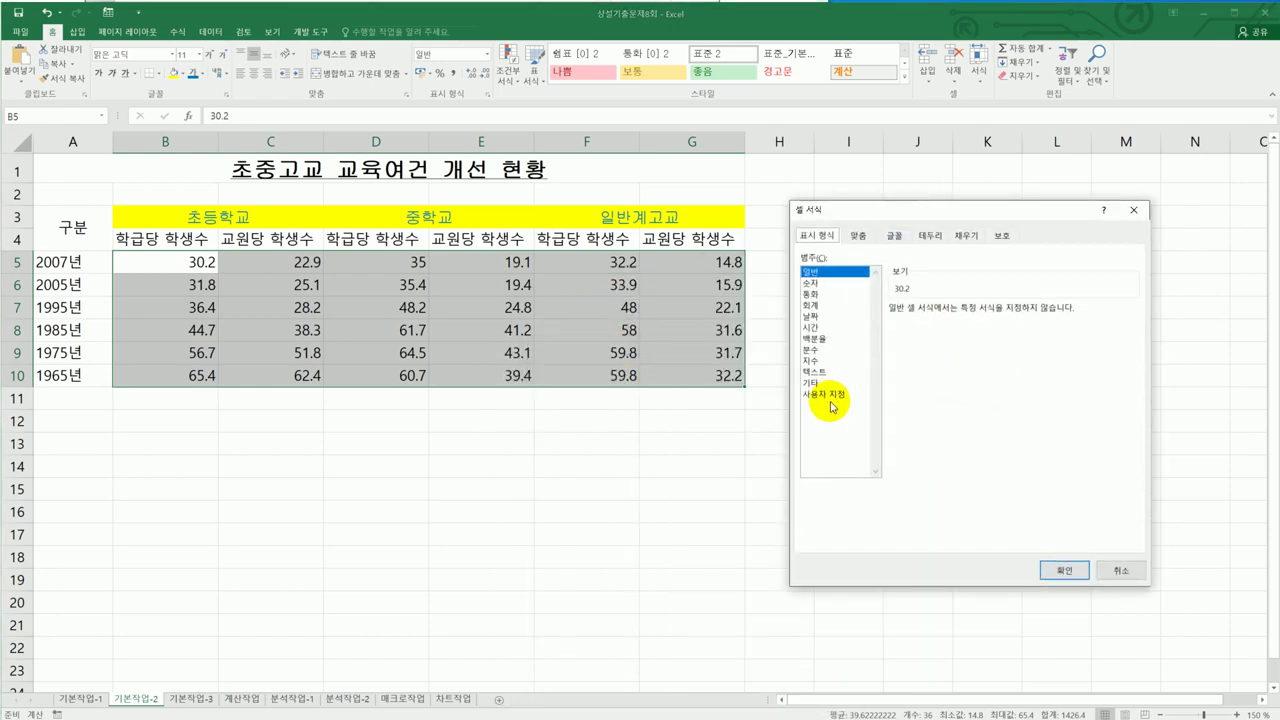
pyautogui.click(834, 394)
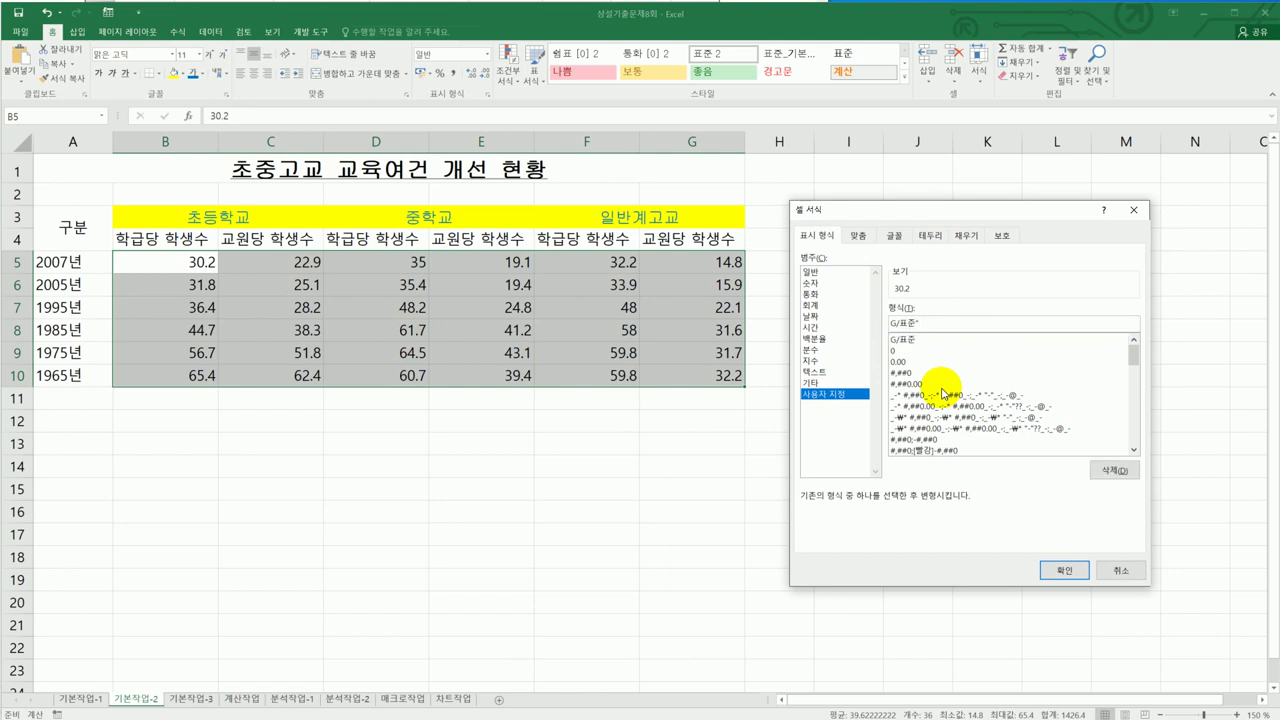
pyautogui.write('며')
pyautogui.write('"')
pyautogui.click(1064, 570)
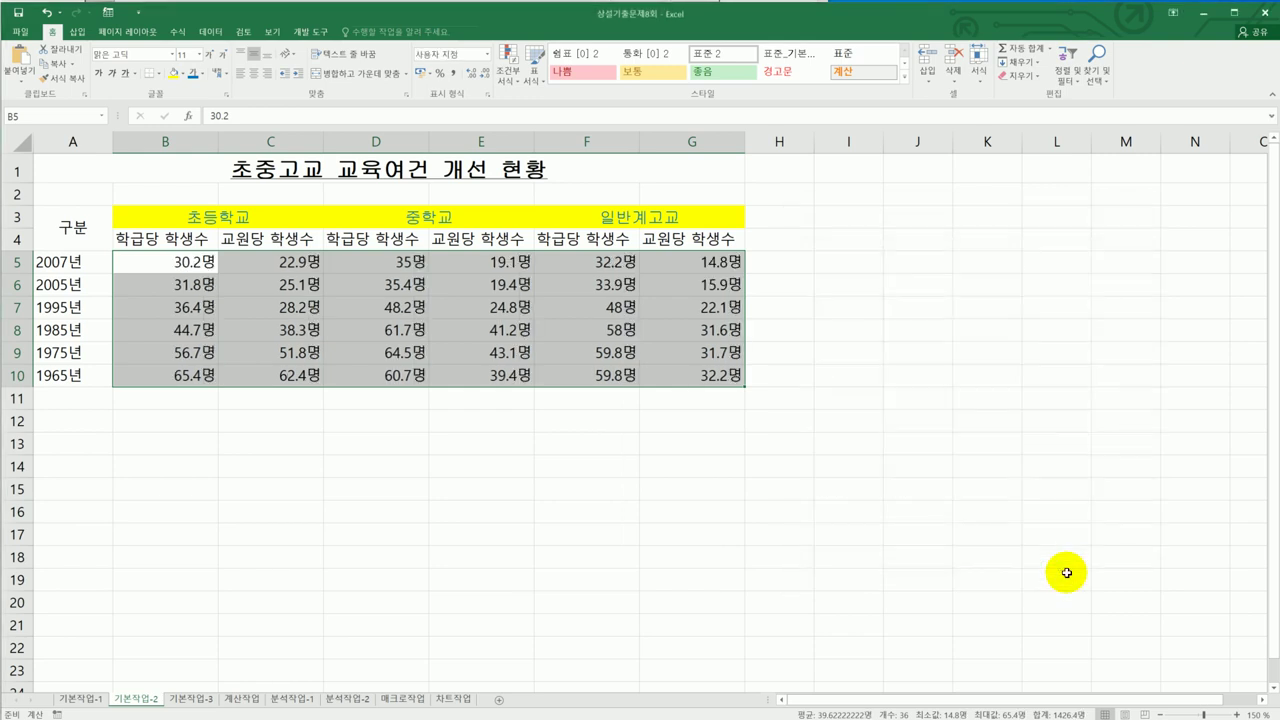
pyautogui.click(1065, 562)
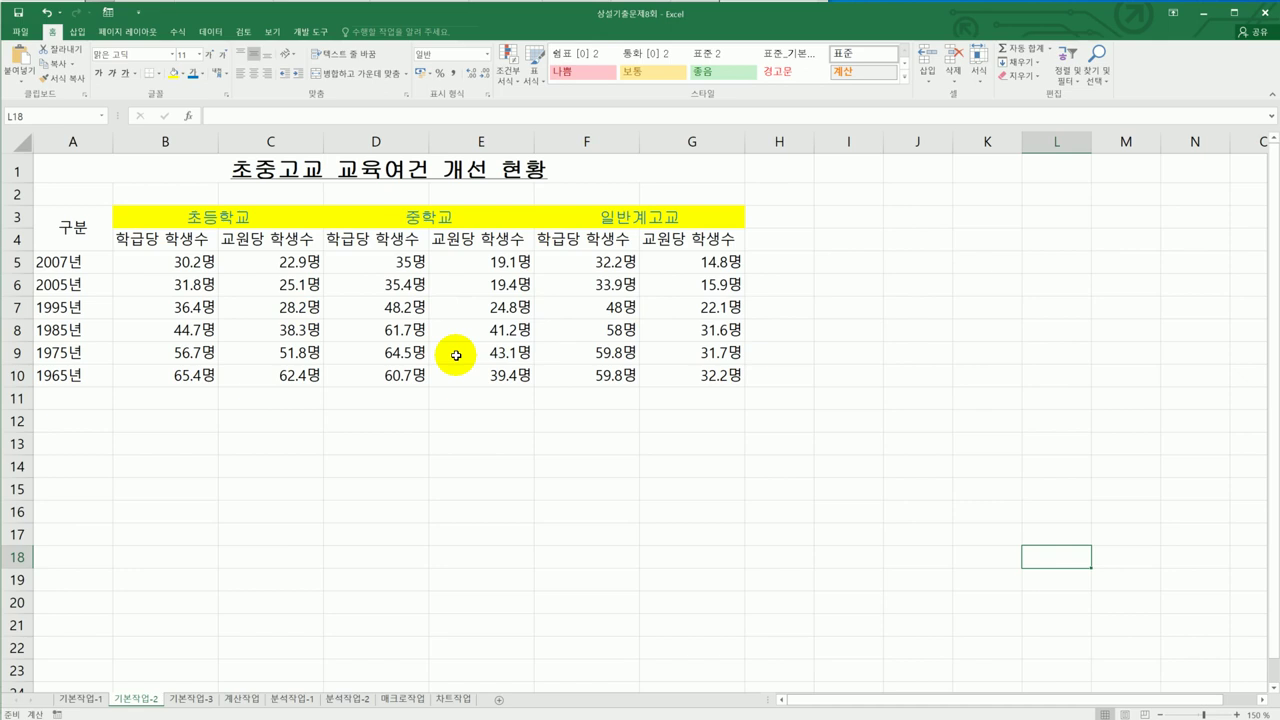
# Step: Insert a memo in cell B10 and replace its default text with "초등학교 교원당 최고학생 수"
pyautogui.hotkey('alt', 'Tab')
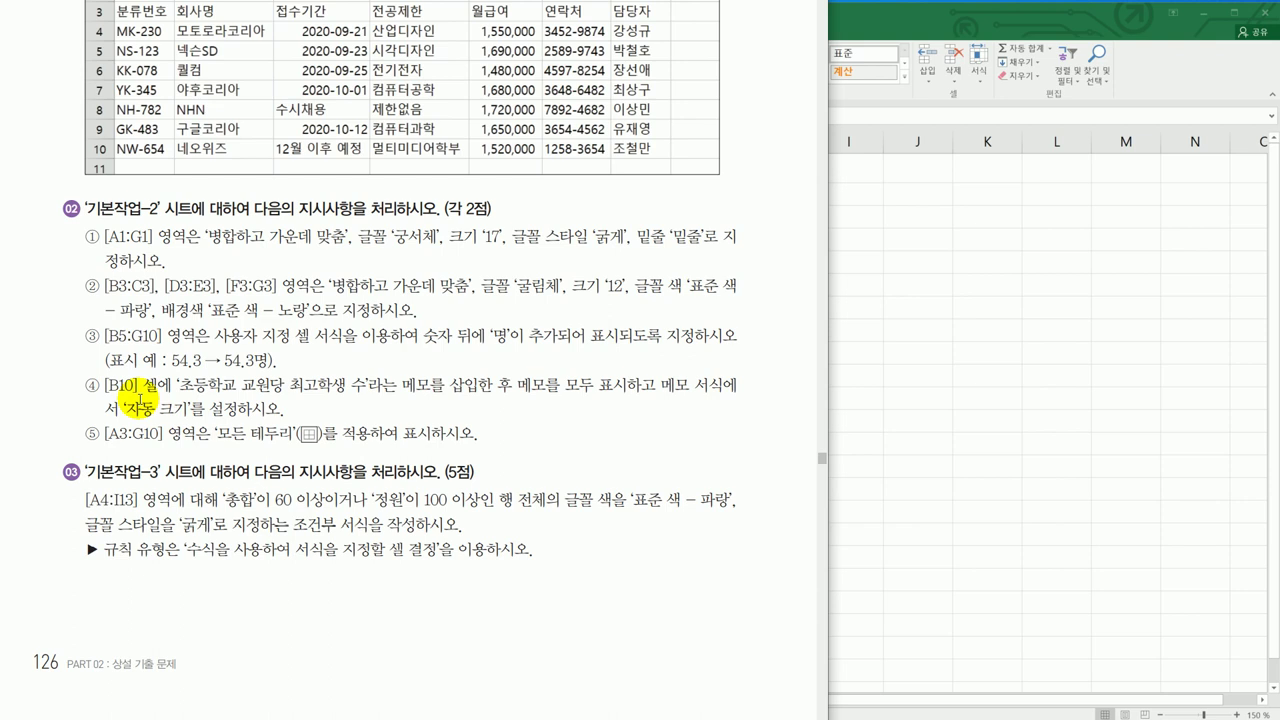
pyautogui.hotkey('alt', 'Tab')
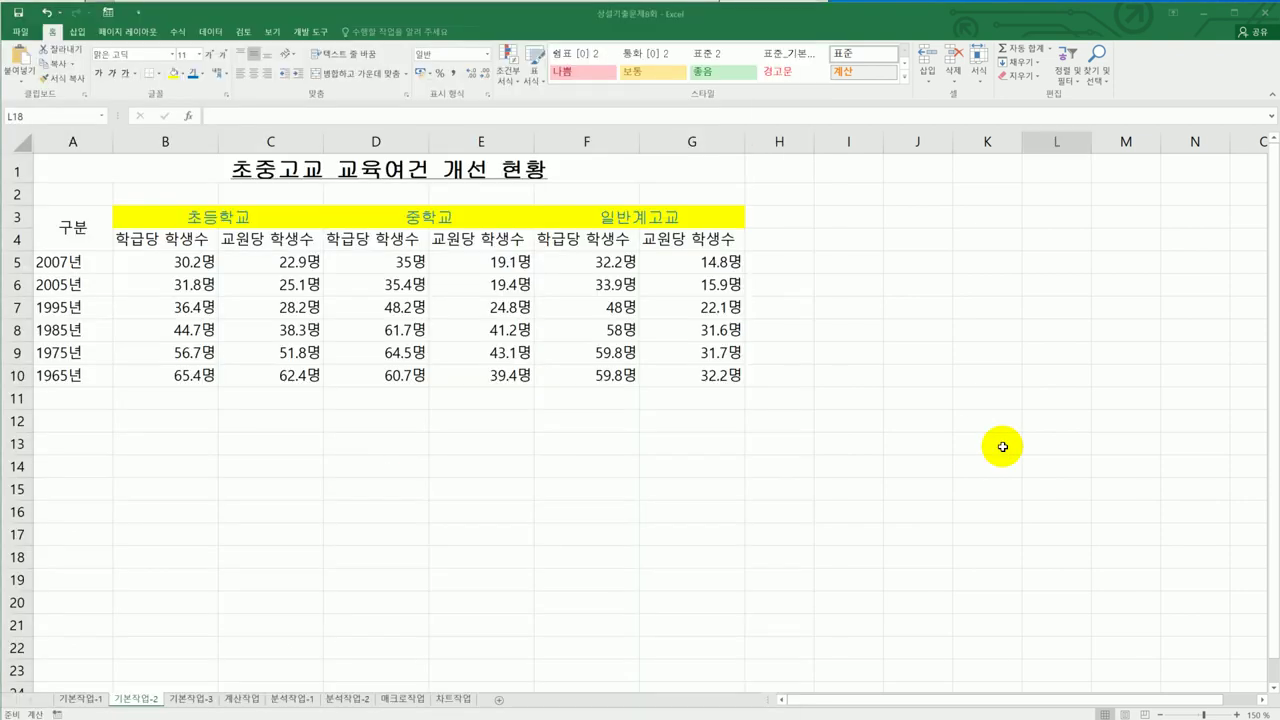
pyautogui.click(200, 375)
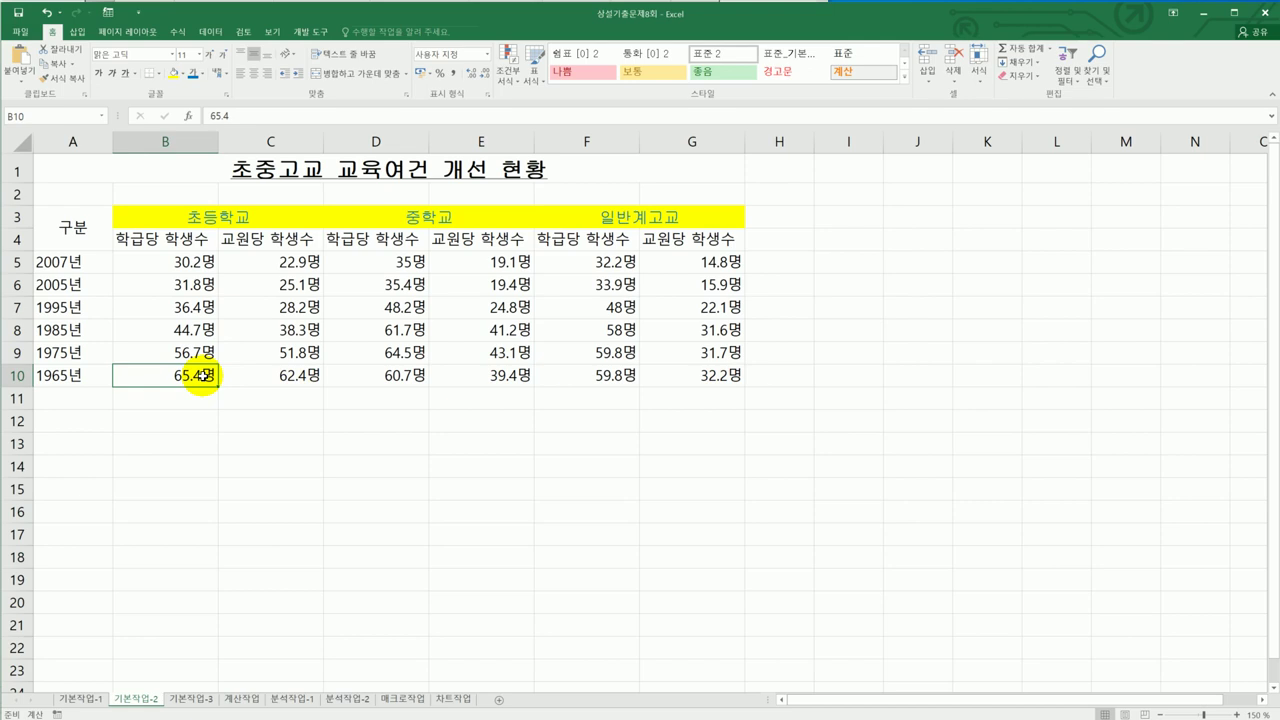
pyautogui.rightClick(200, 375)
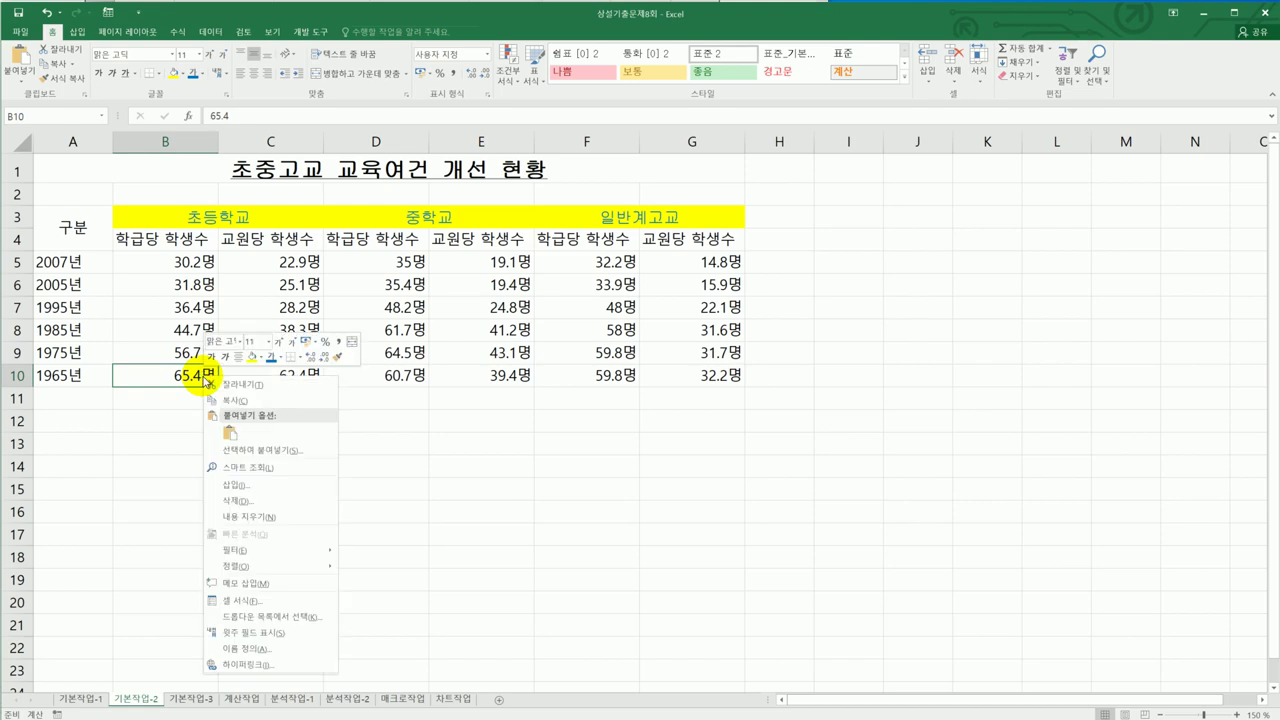
pyautogui.click(287, 586)
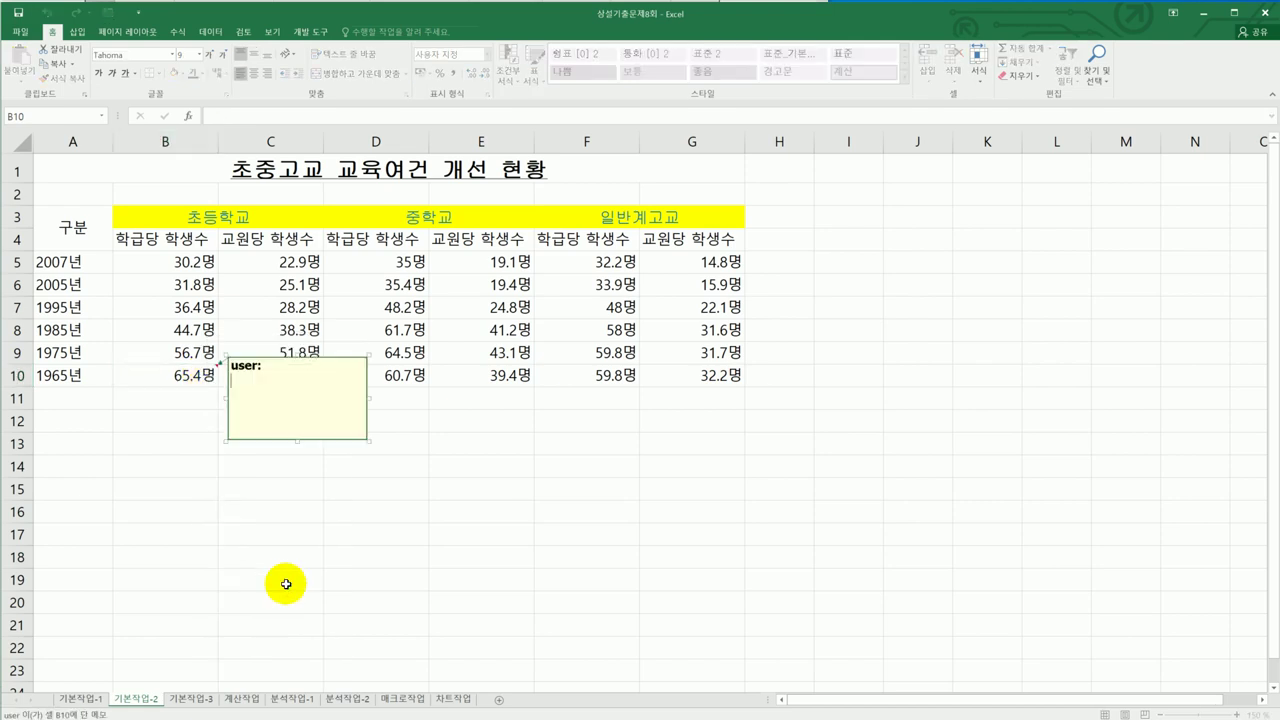
pyautogui.hotkey('ctrl', 'a')
pyautogui.write('초등학교 교우')
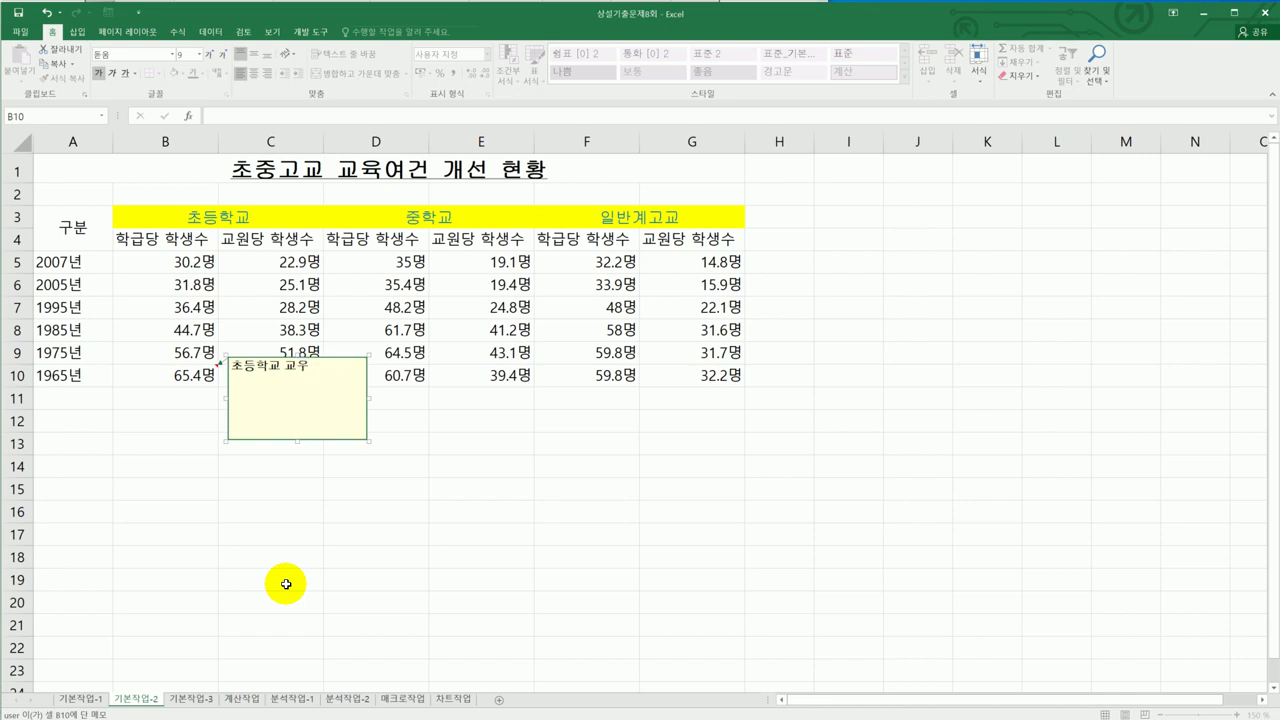
pyautogui.write('당')
pyautogui.write(' 최고학생 ㅅ')
pyautogui.write('ㅜ')
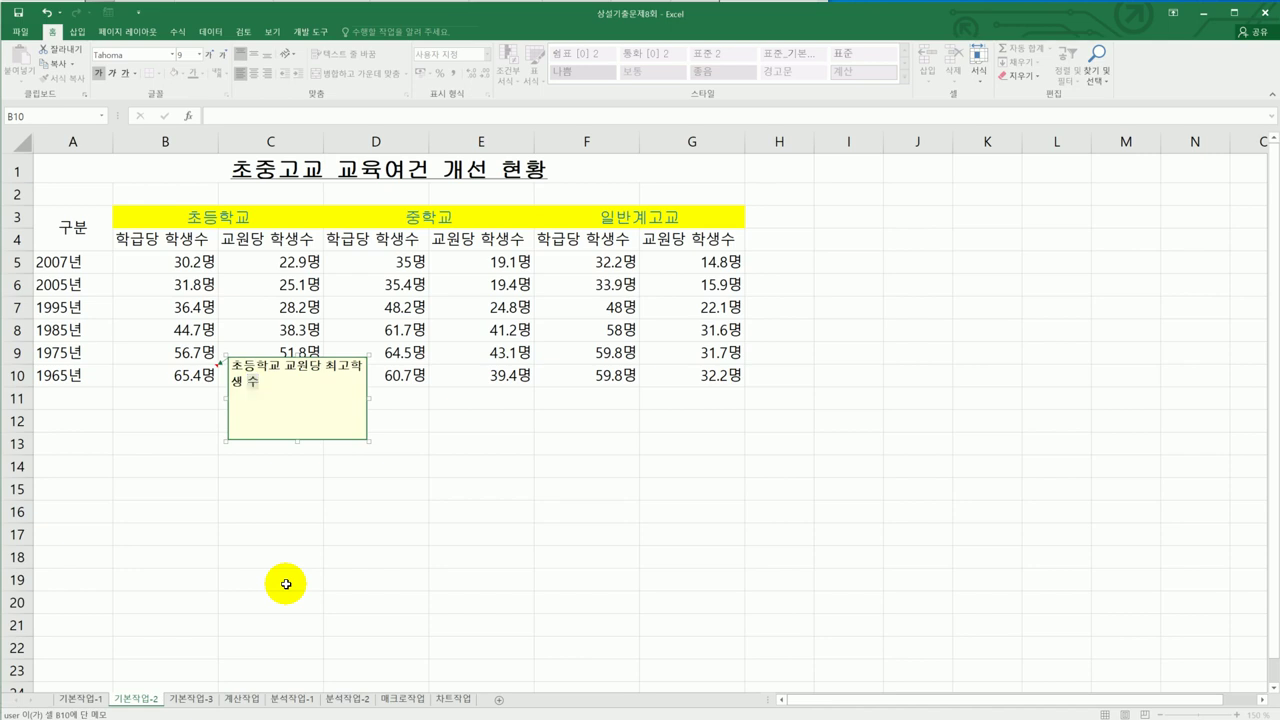
# Step: Set the memo on cell B10 to stay displayed on the sheet
pyautogui.click(181, 372)
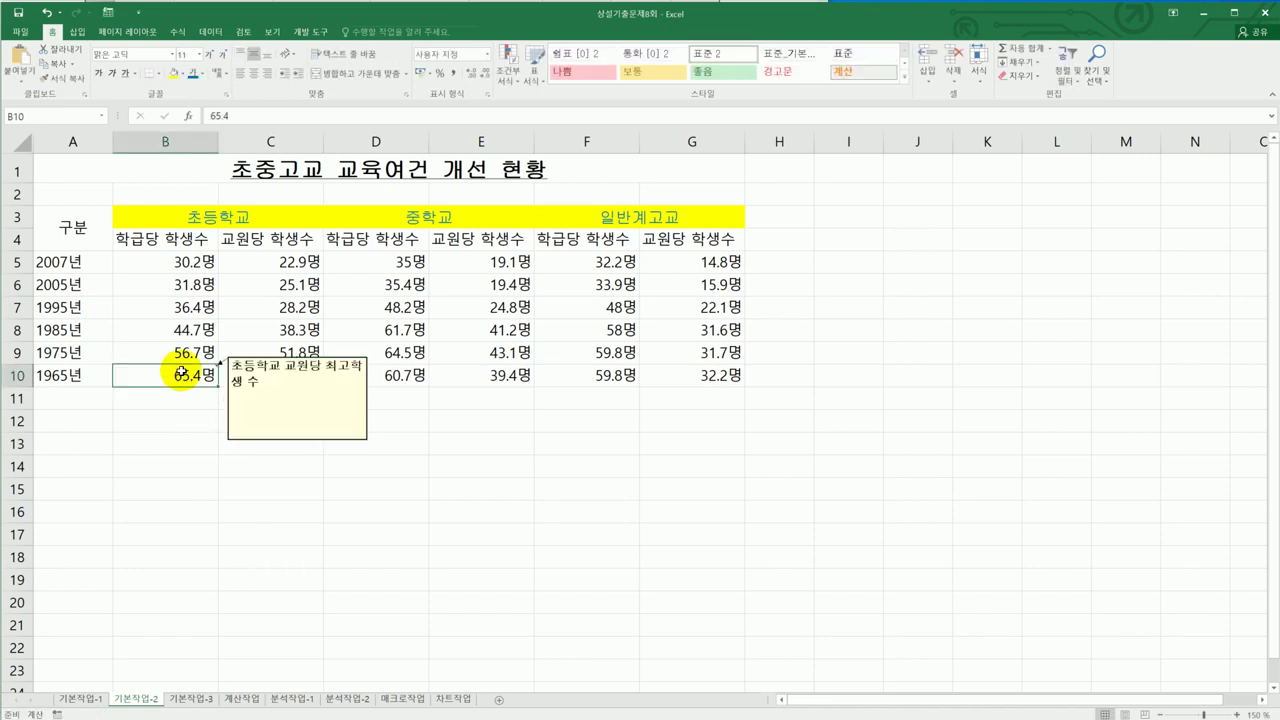
pyautogui.rightClick(181, 372)
pyautogui.click(276, 608)
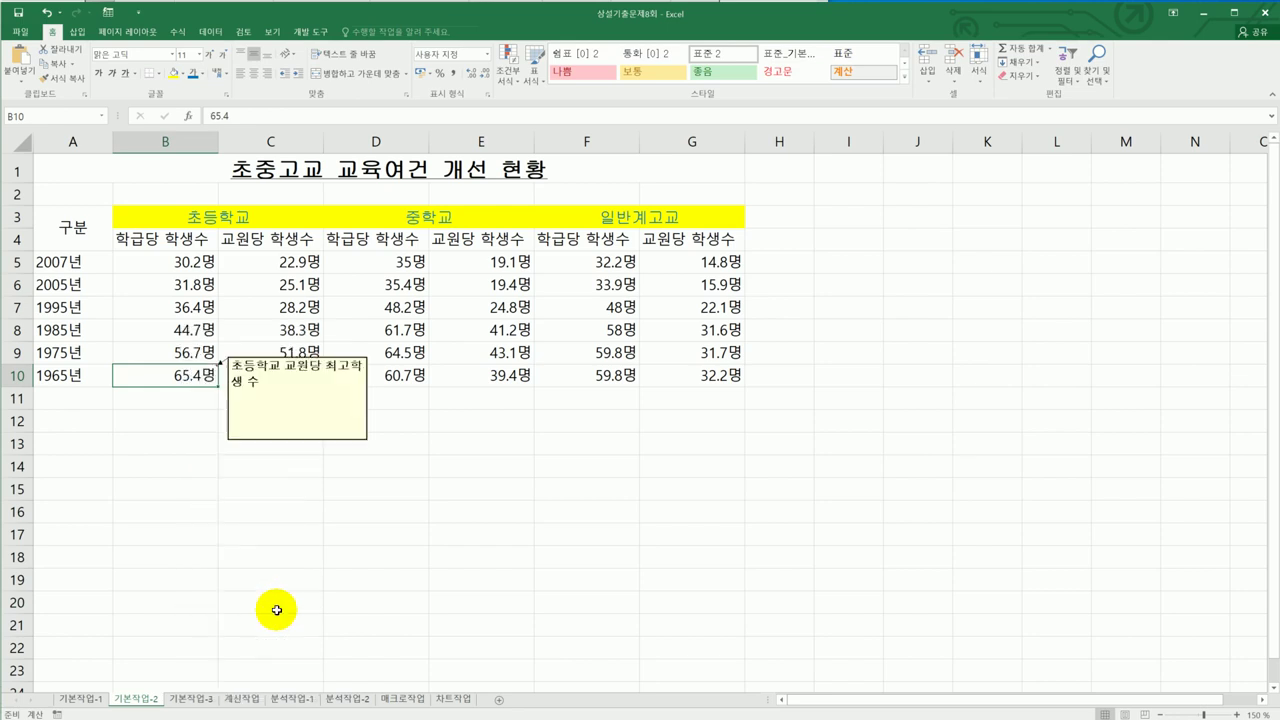
pyautogui.click(296, 360)
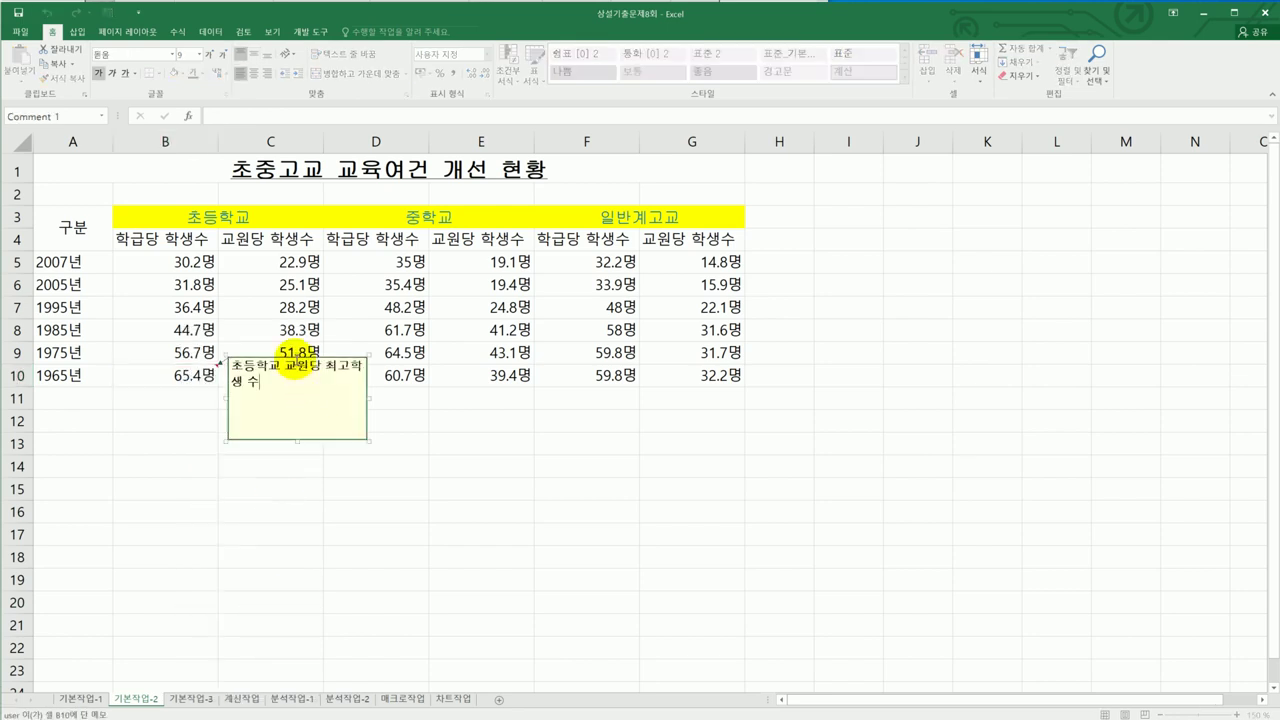
pyautogui.rightClick(296, 360)
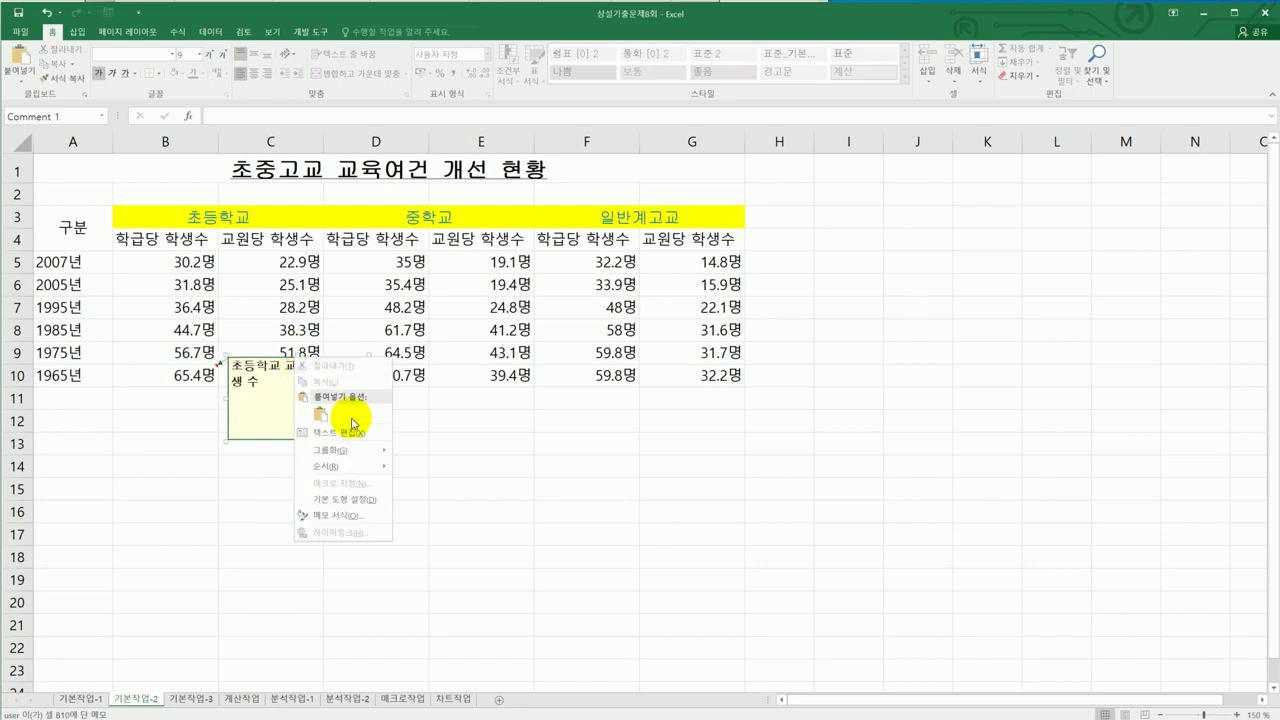
pyautogui.click(336, 514)
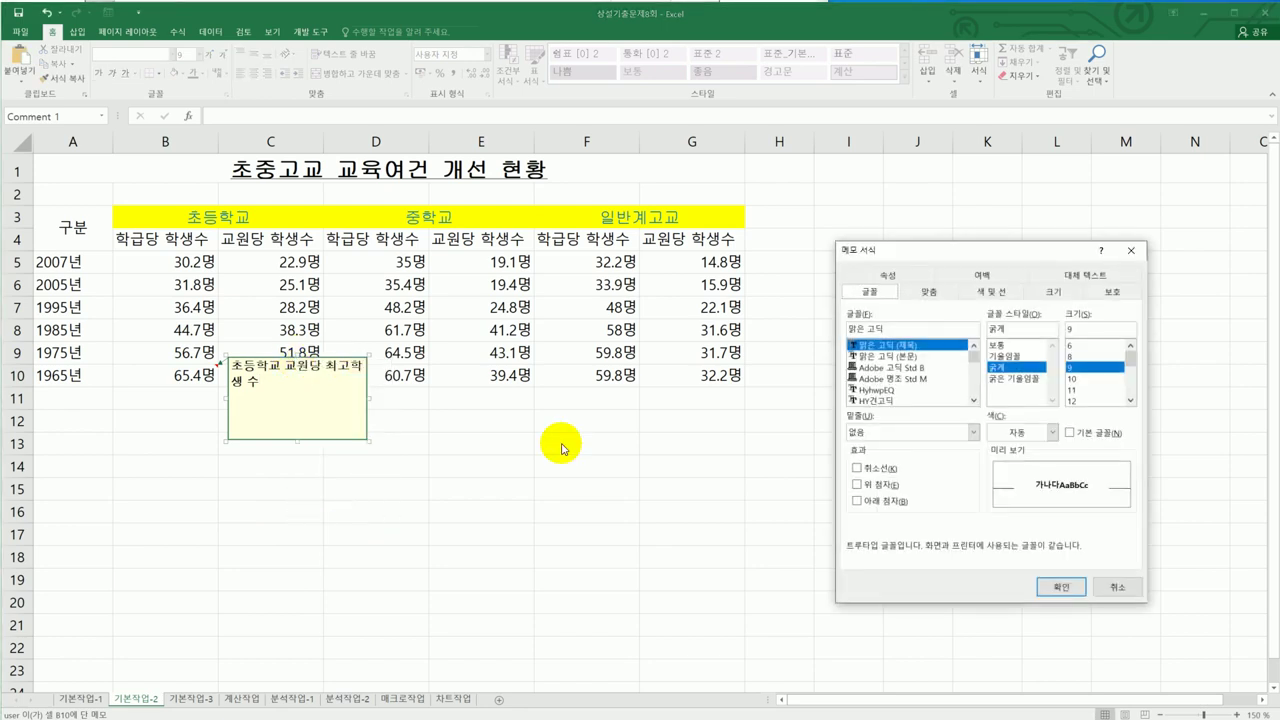
pyautogui.moveTo(989, 251); pyautogui.dragTo(668, 234)
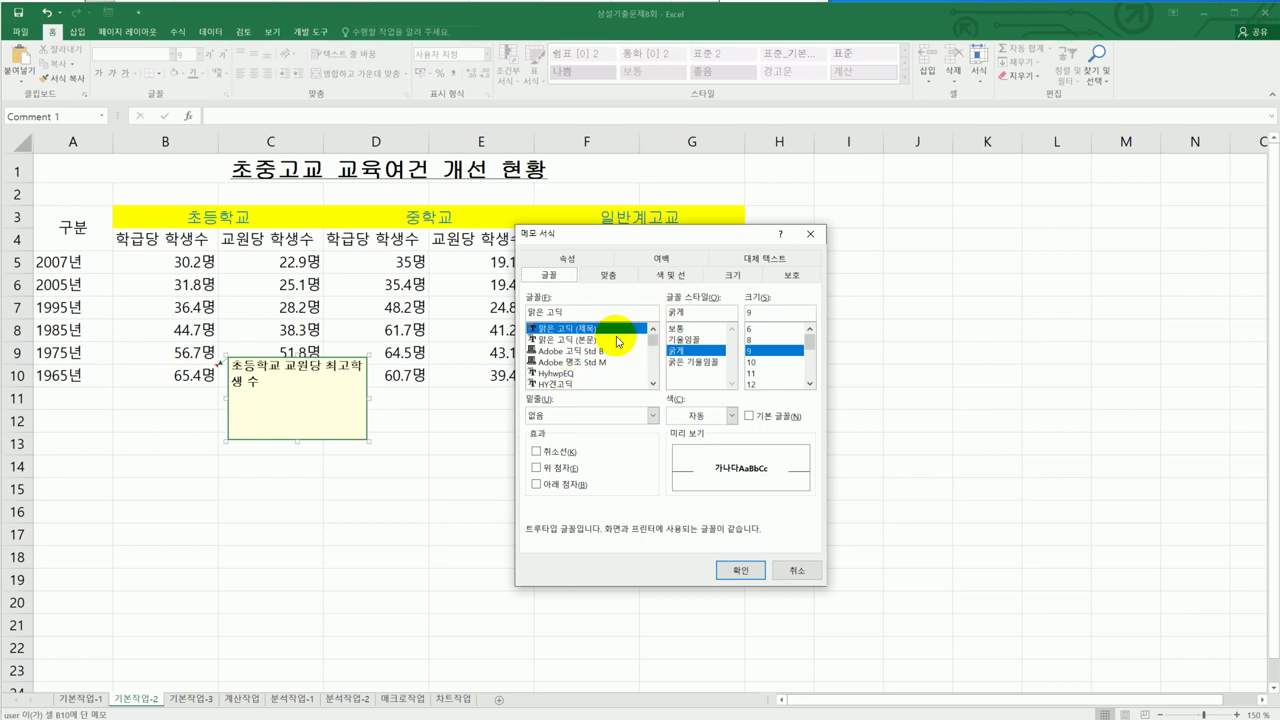
pyautogui.click(797, 570)
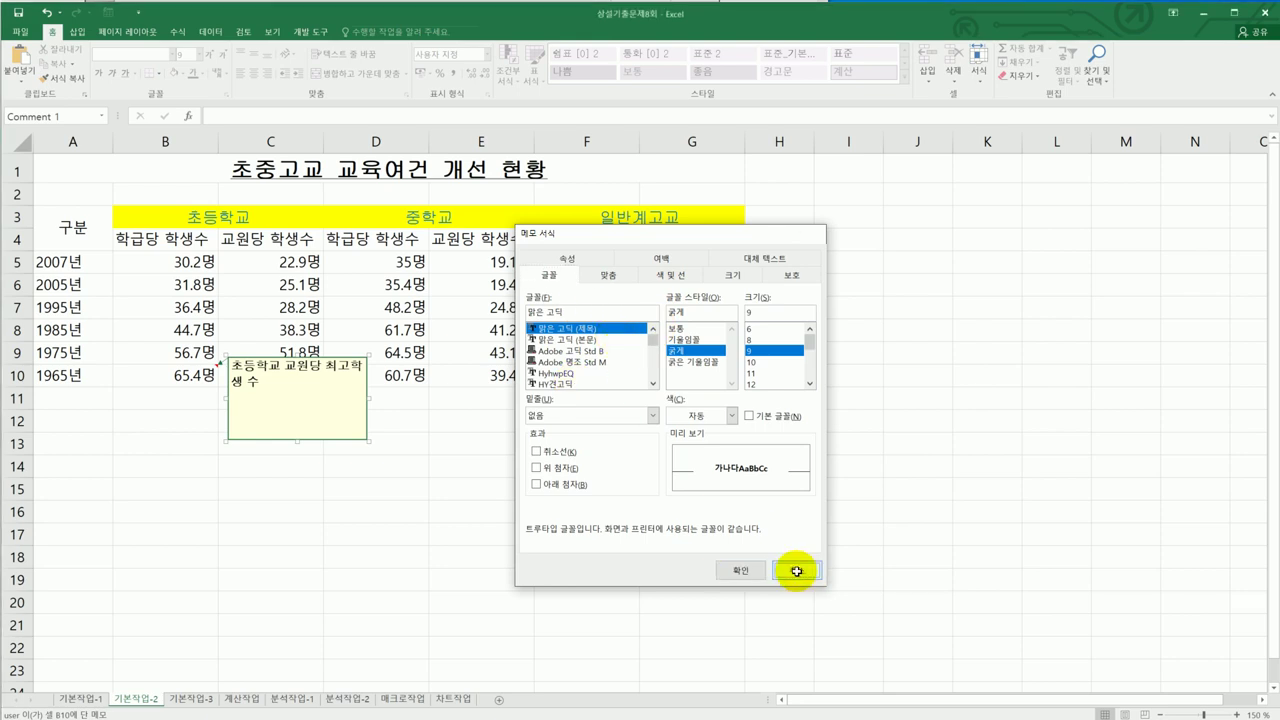
pyautogui.rightClick(283, 390)
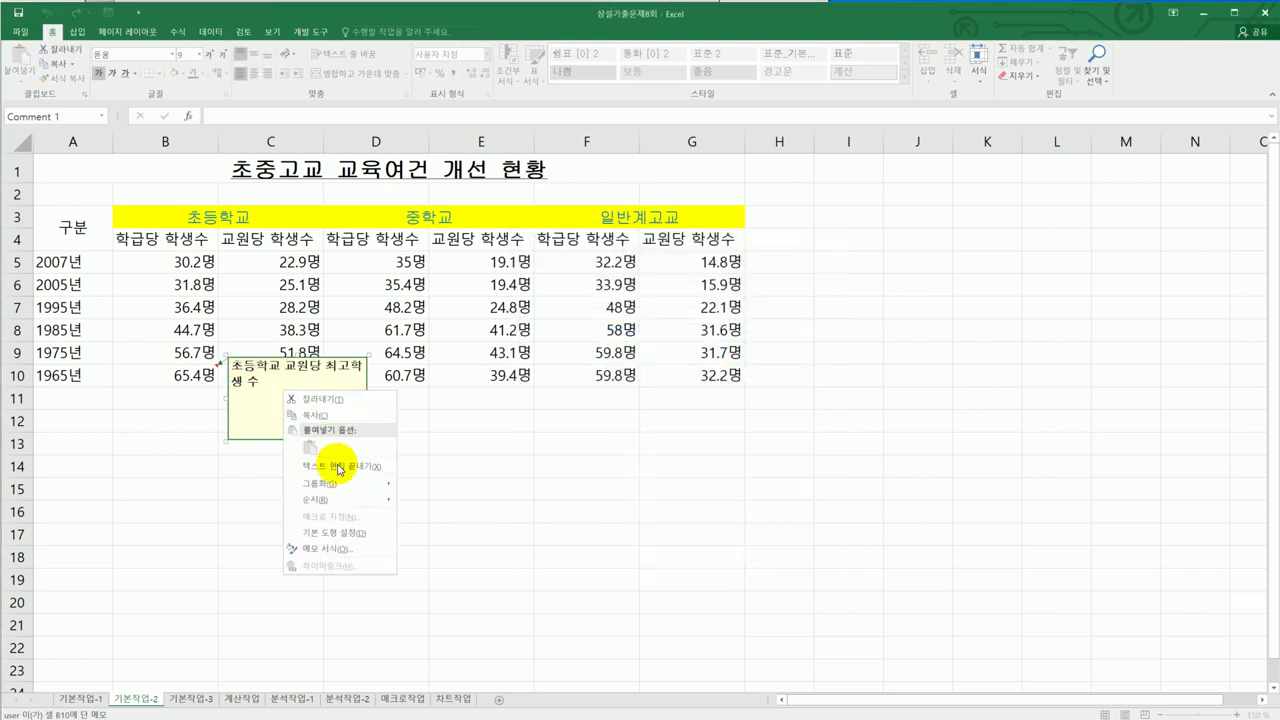
pyautogui.click(333, 528)
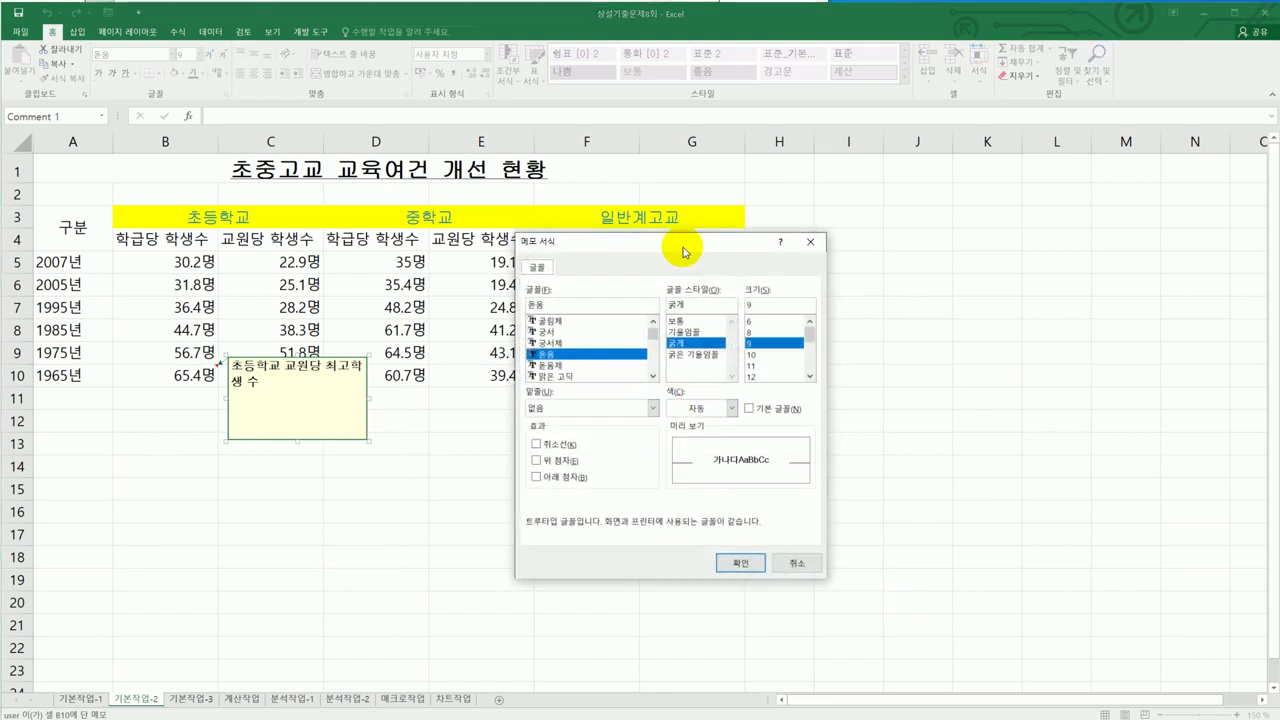
pyautogui.click(790, 564)
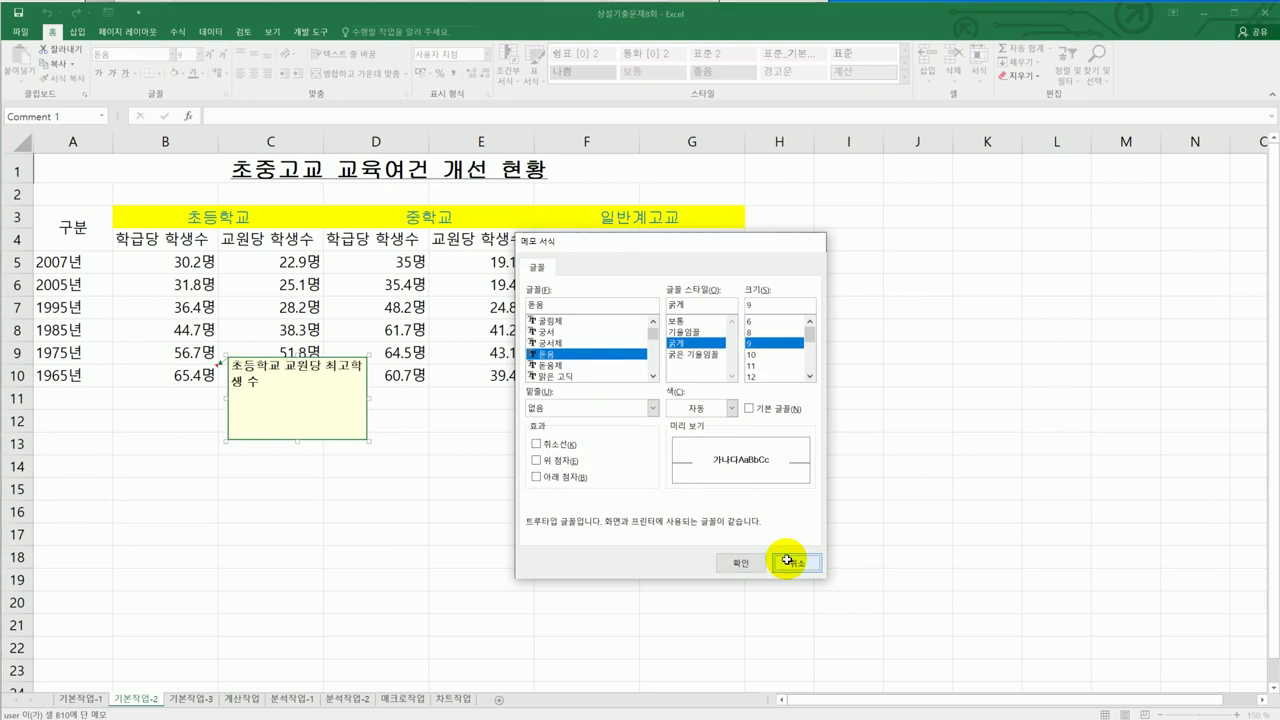
# Step: Turn on automatic sizing (자동 크기) in the alignment settings of the memo on B10
pyautogui.rightClick(335, 356)
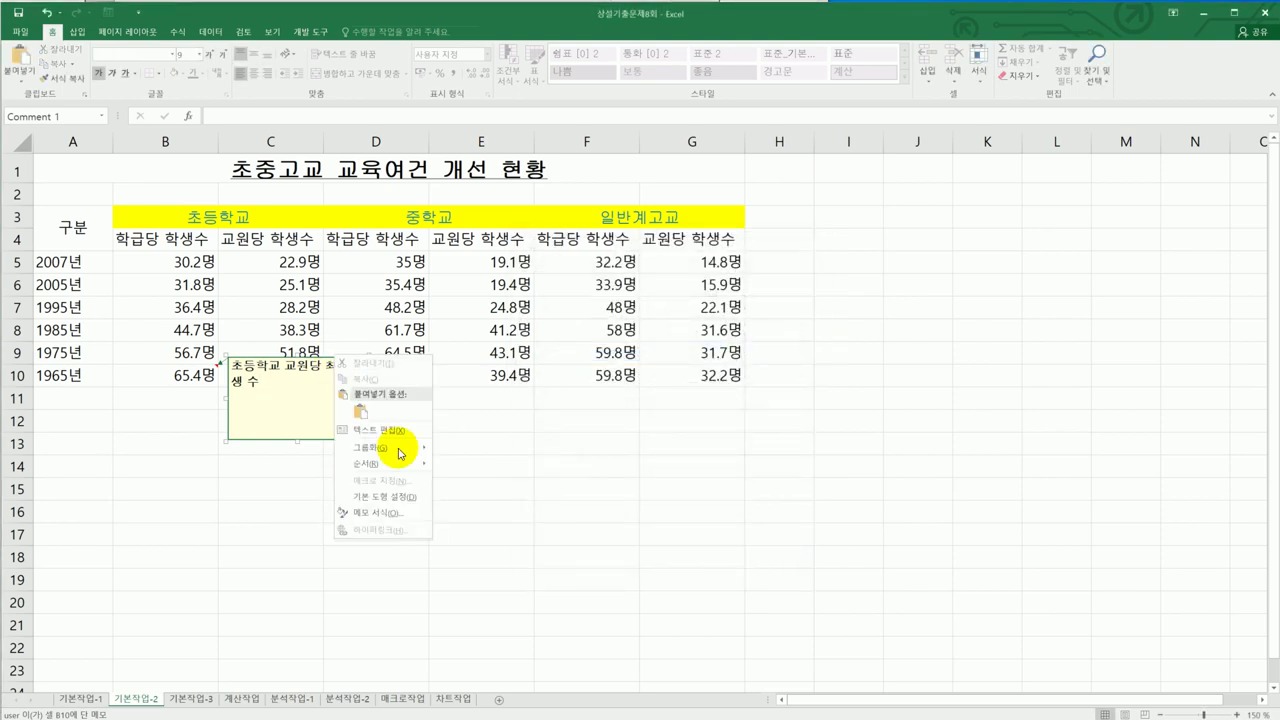
pyautogui.click(413, 515)
pyautogui.click(610, 278)
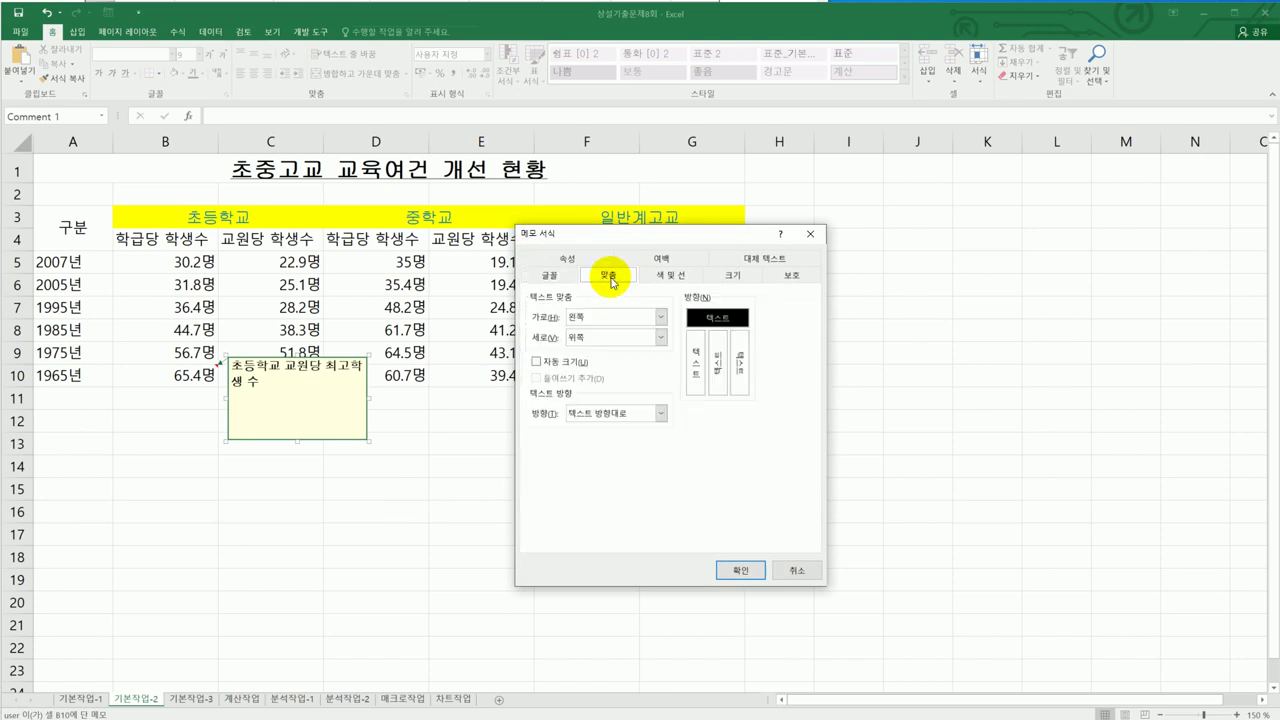
pyautogui.click(565, 366)
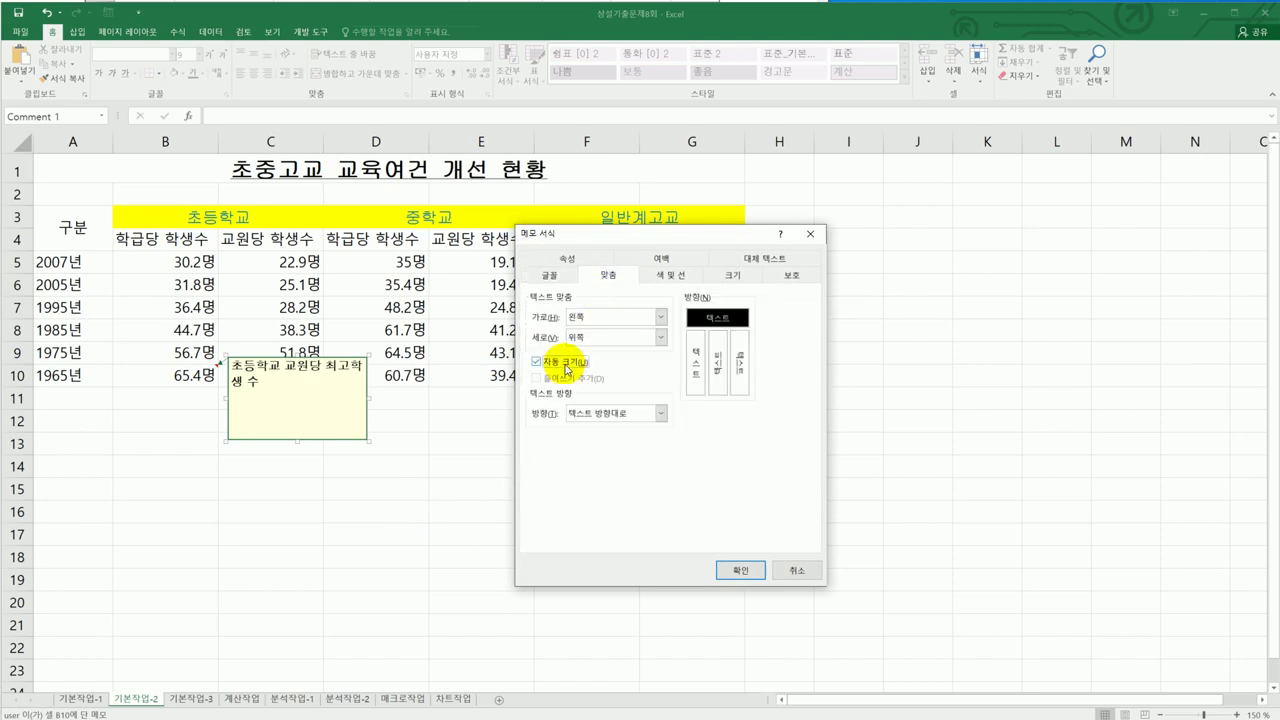
pyautogui.click(740, 569)
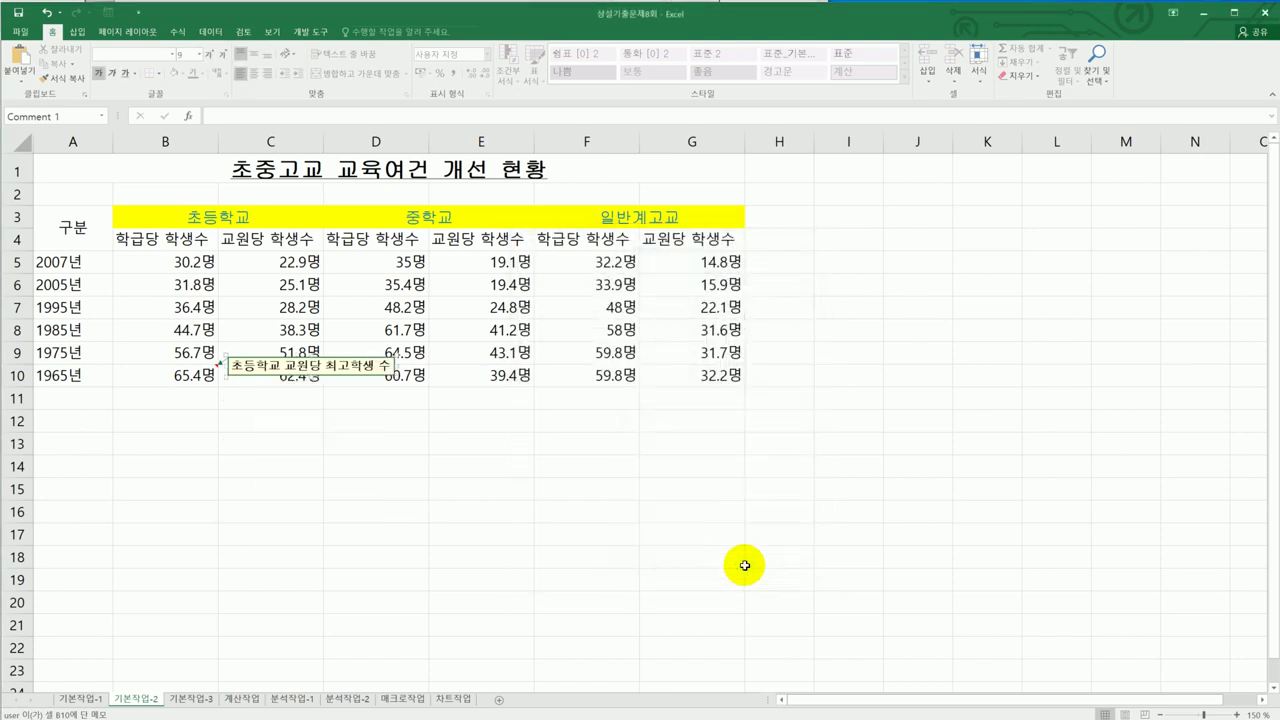
pyautogui.click(739, 555)
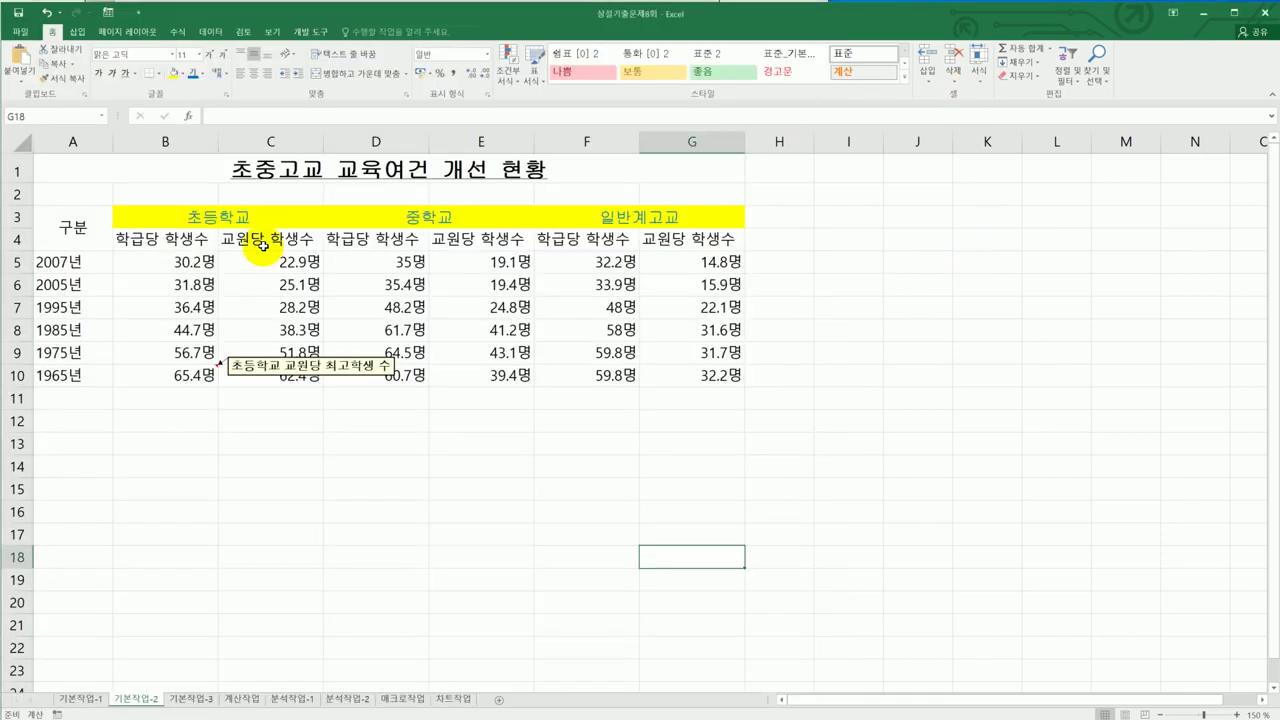
# Step: Apply all borders (모든 테두리) to the table range A3:G10
pyautogui.moveTo(91, 209); pyautogui.dragTo(642, 378)
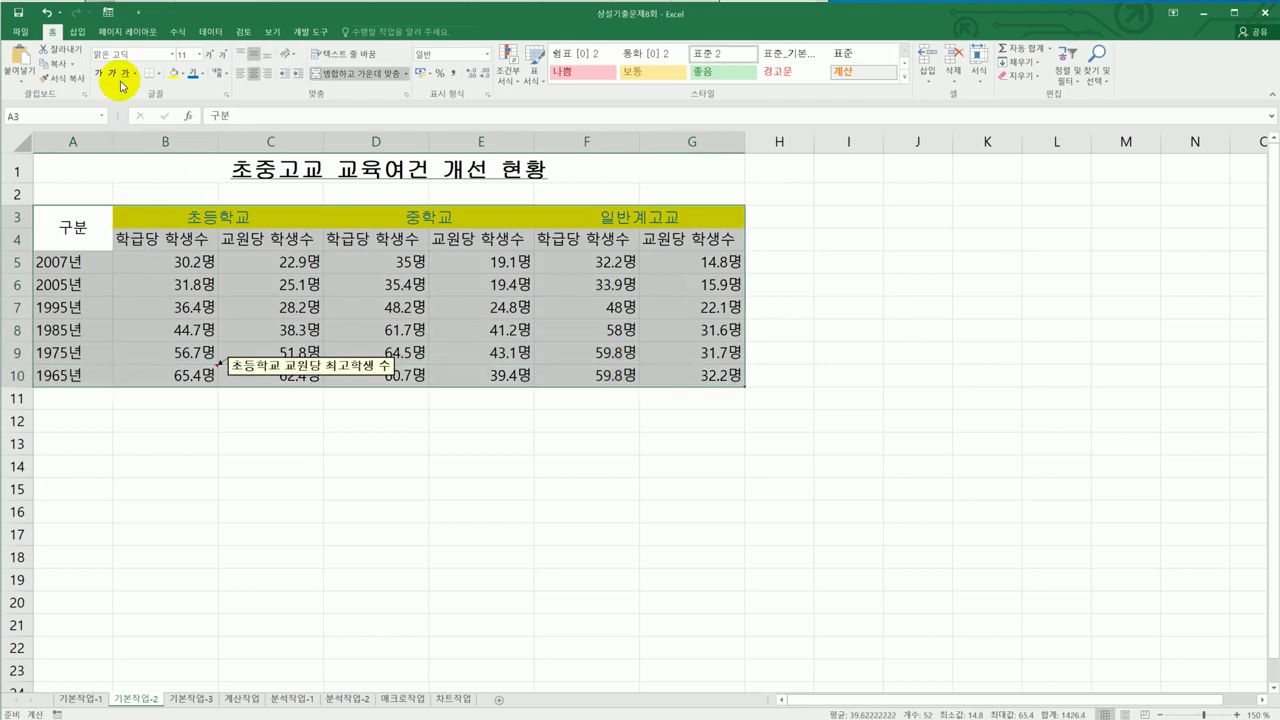
pyautogui.click(158, 76)
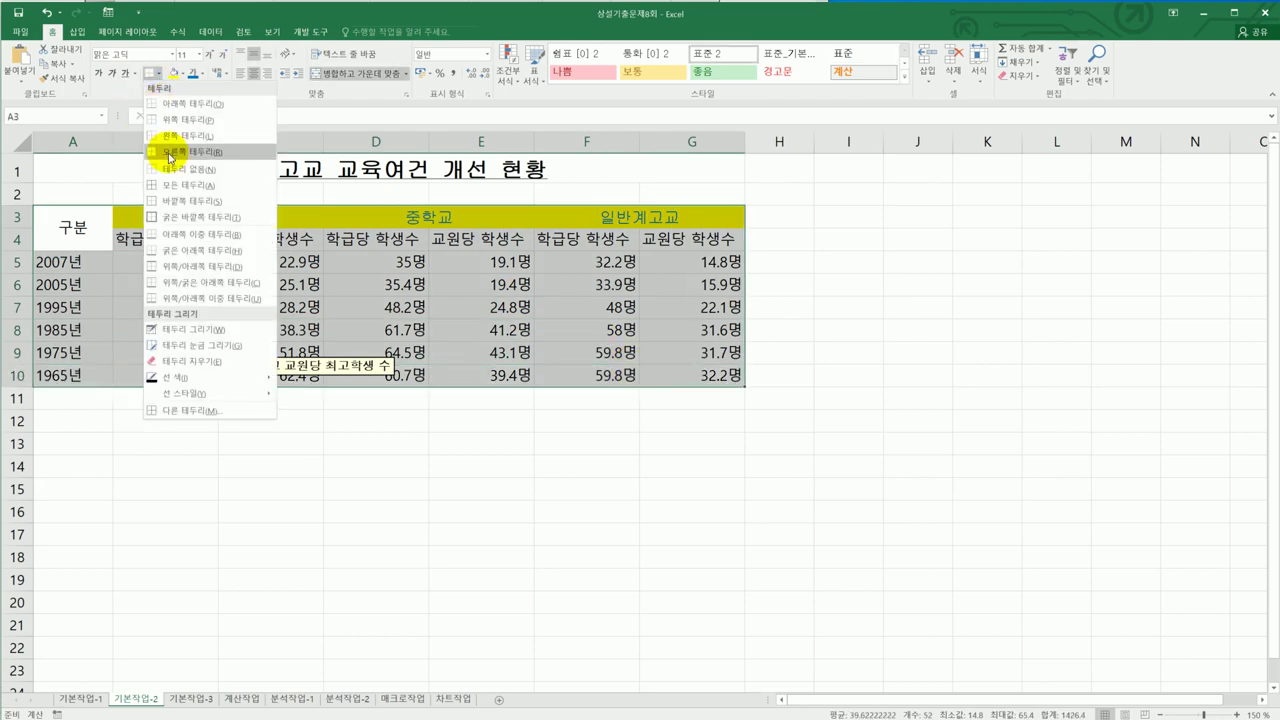
pyautogui.click(173, 181)
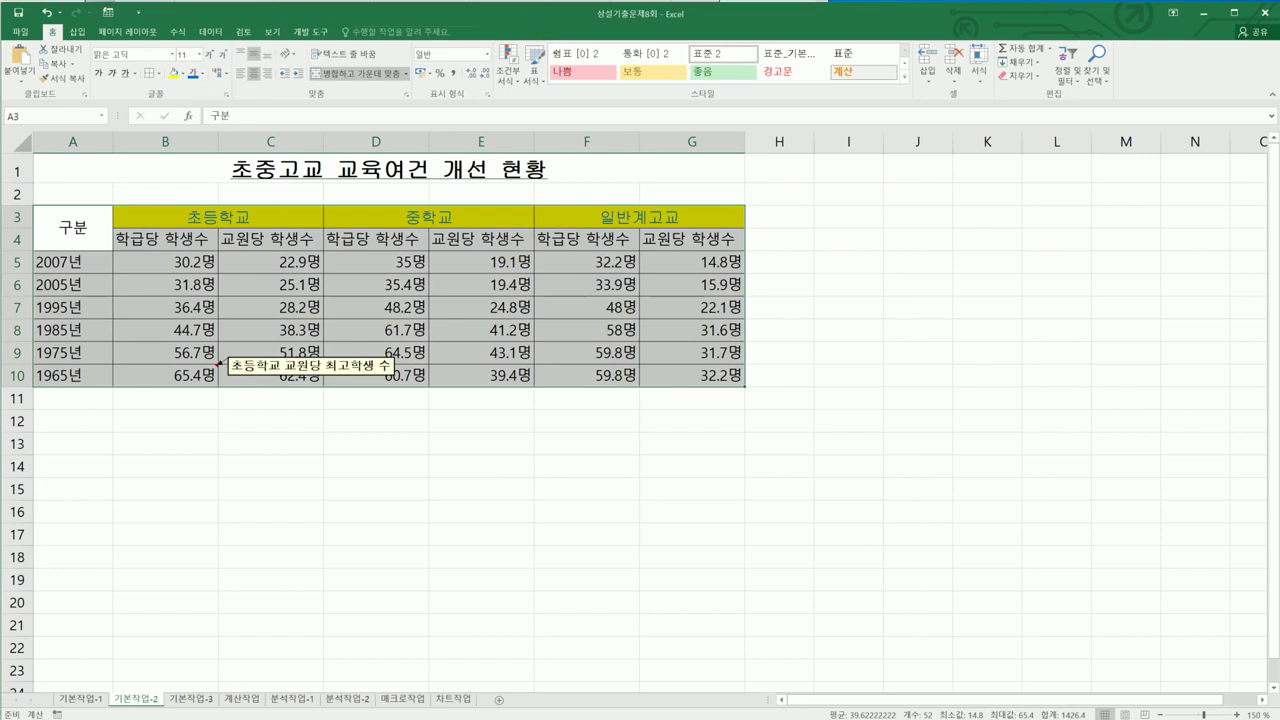
pyautogui.hotkey('alt', 'Tab')
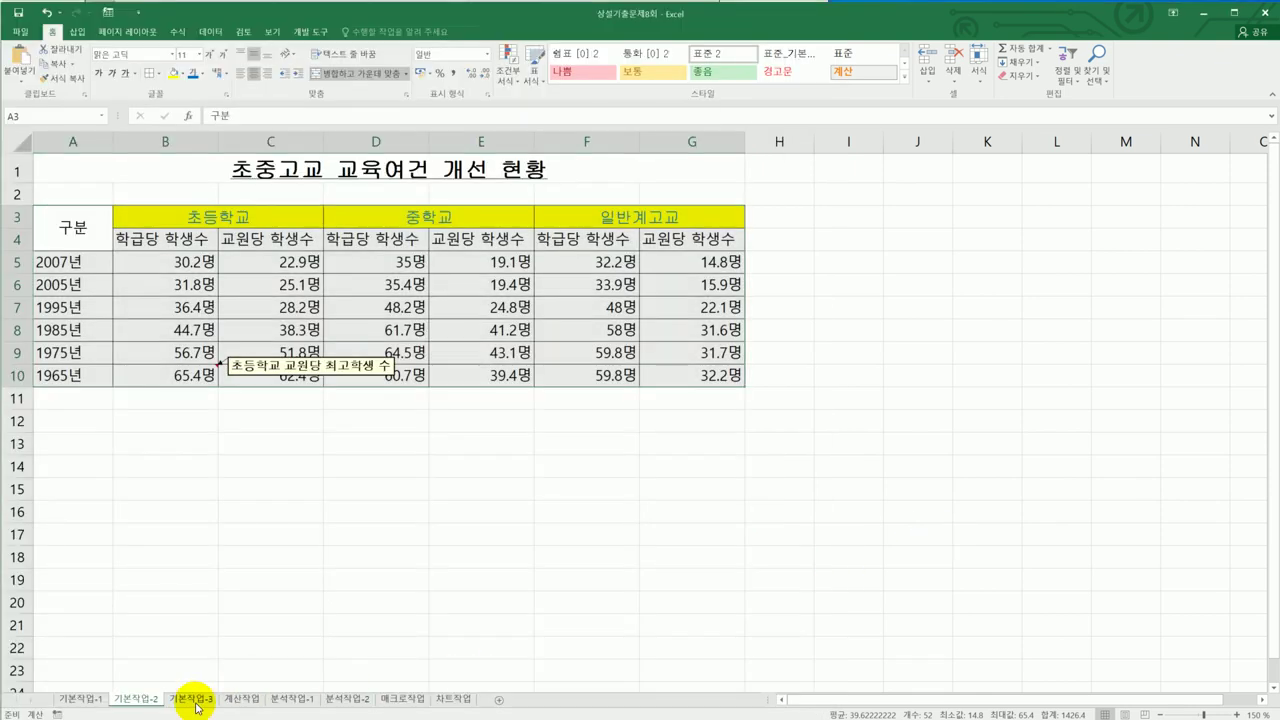
# Step: On the 기본작업-3 sheet, start a new conditional formatting rule for A4:I13 that uses a formula to determine which cells to format
pyautogui.click(194, 700)
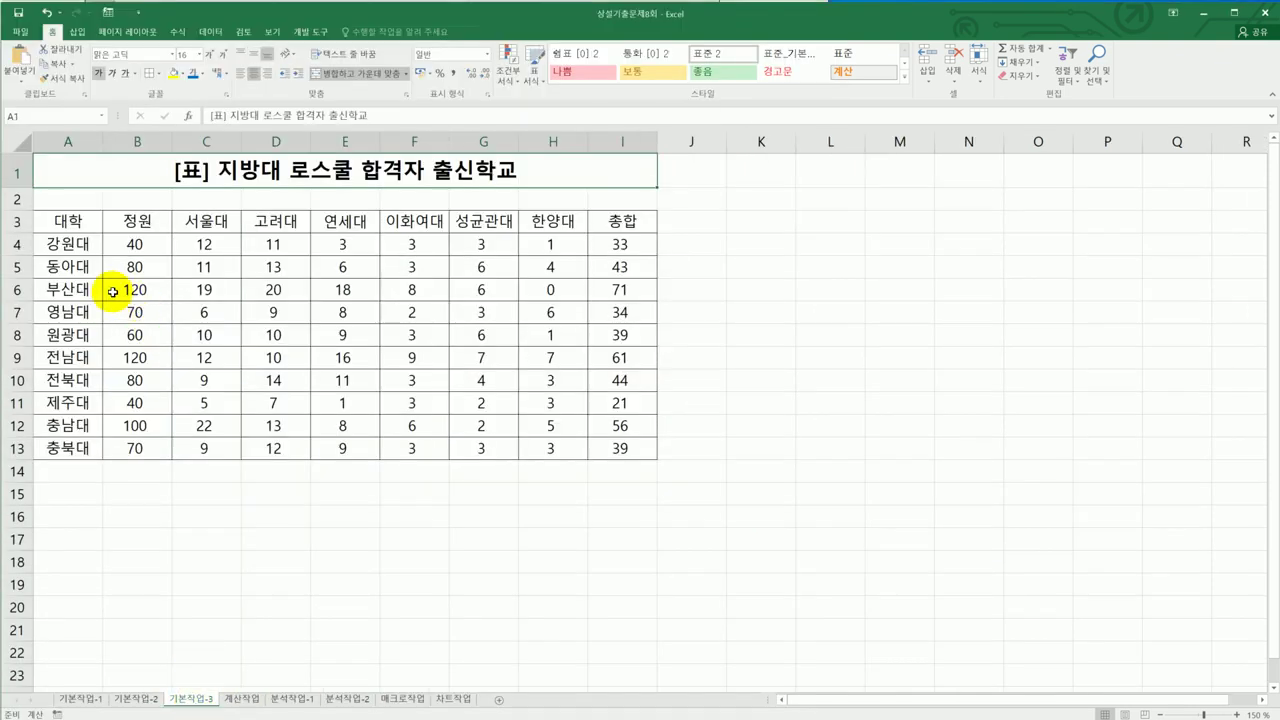
pyautogui.click(53, 239)
pyautogui.moveTo(53, 239)
pyautogui.mouseDown()
pyautogui.moveTo(631, 428)
pyautogui.moveTo(631, 445)
pyautogui.mouseUp()
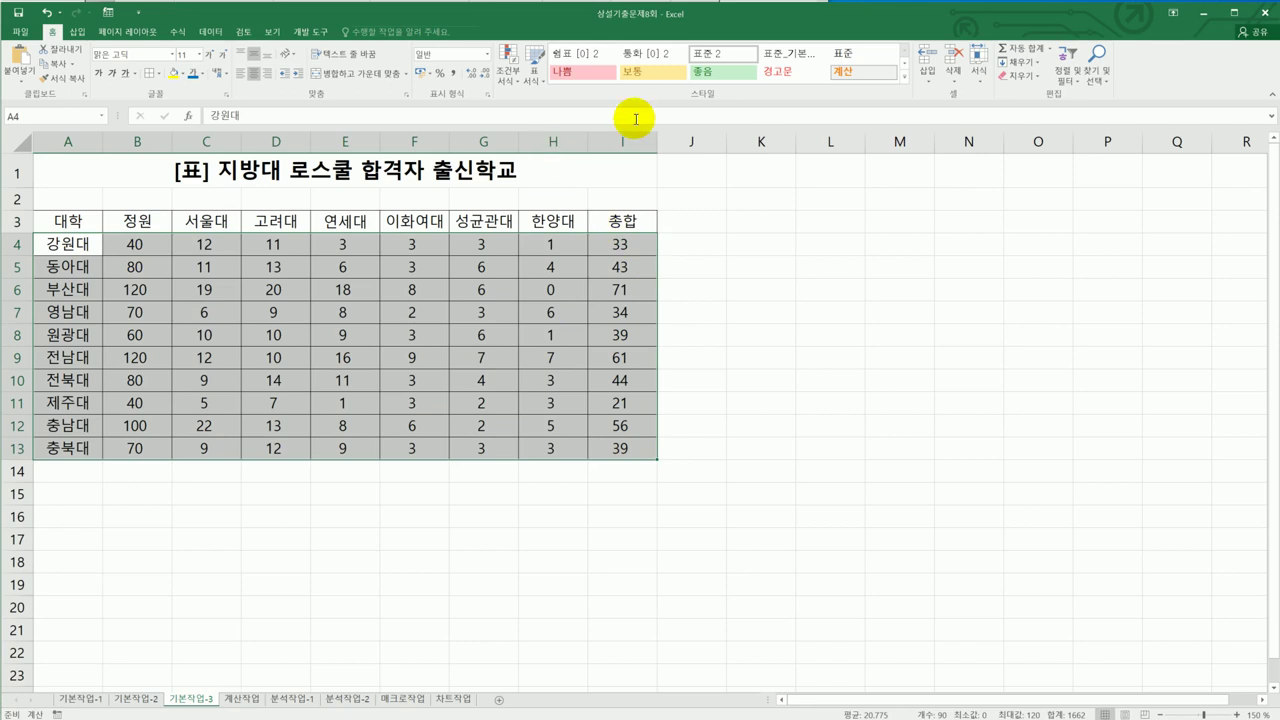
pyautogui.click(518, 86)
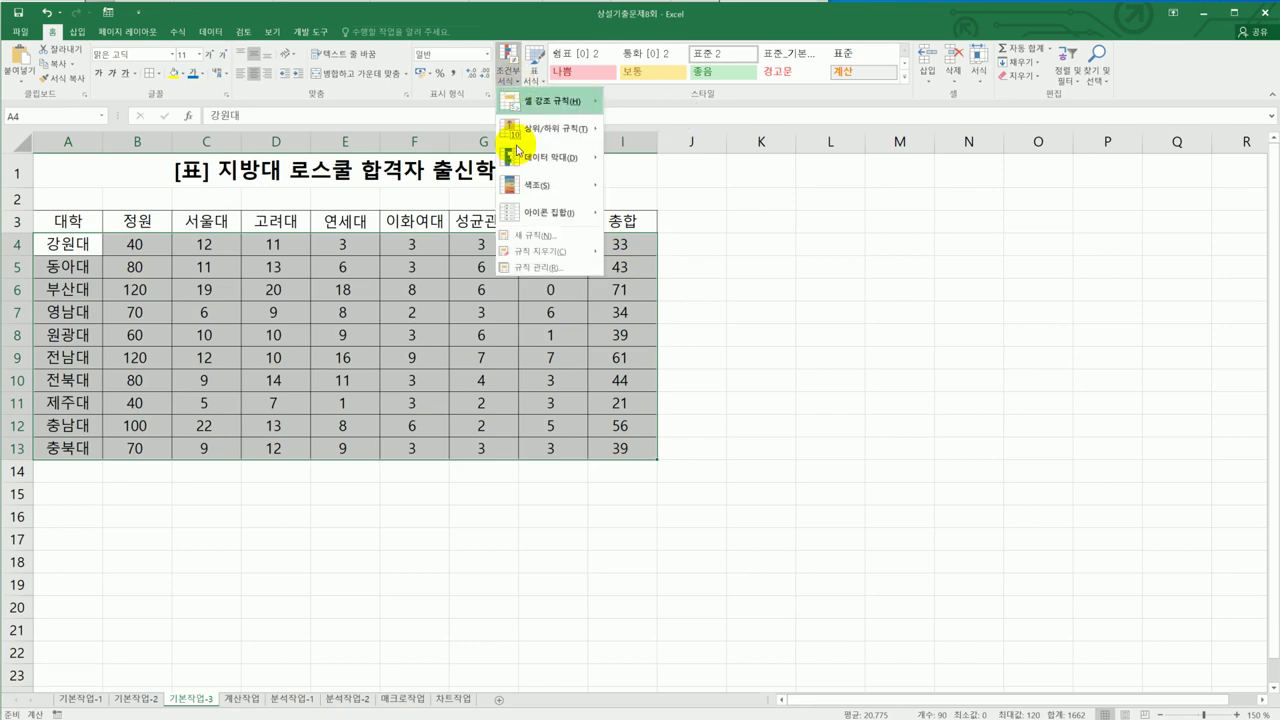
pyautogui.click(539, 236)
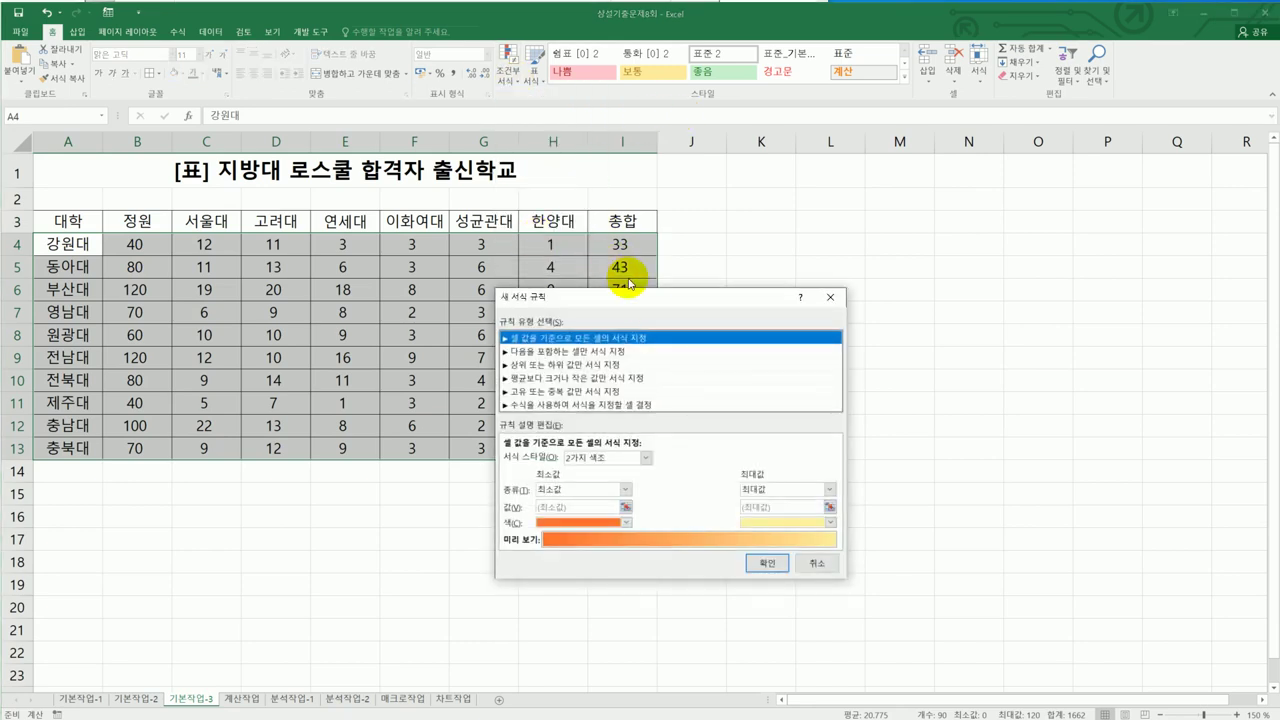
pyautogui.moveTo(908, 245); pyautogui.dragTo(918, 197)
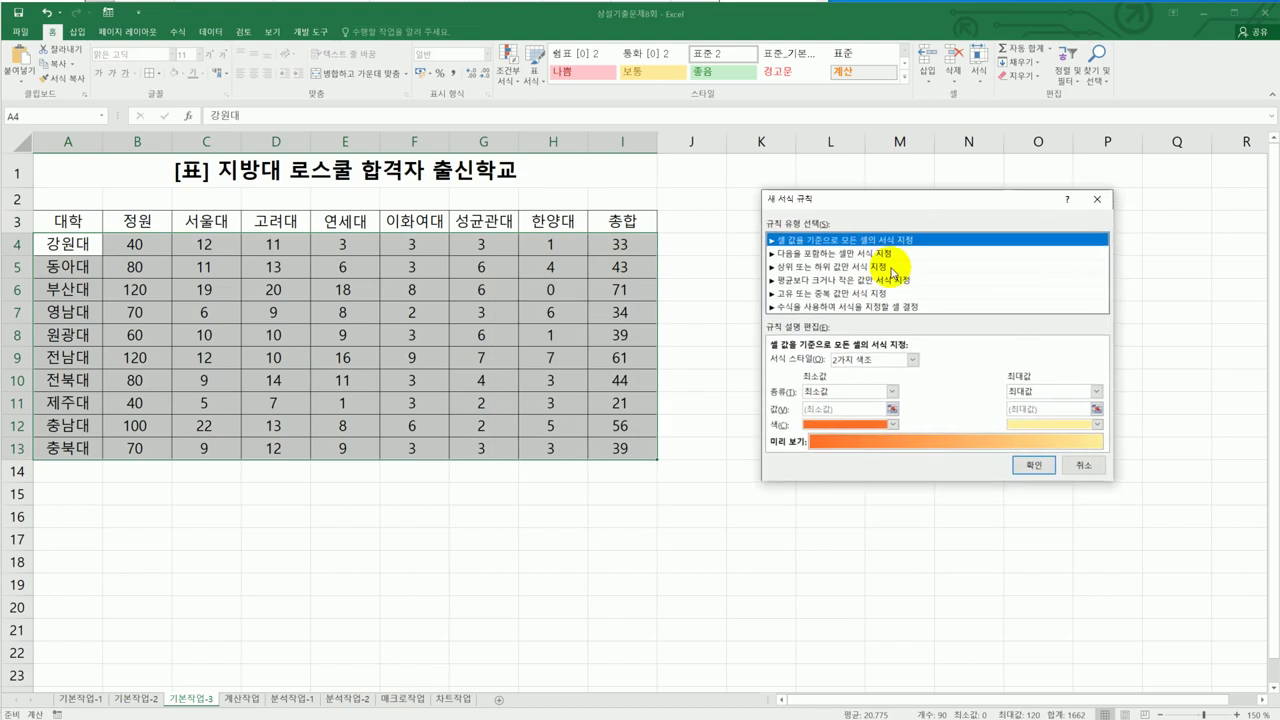
pyautogui.click(860, 307)
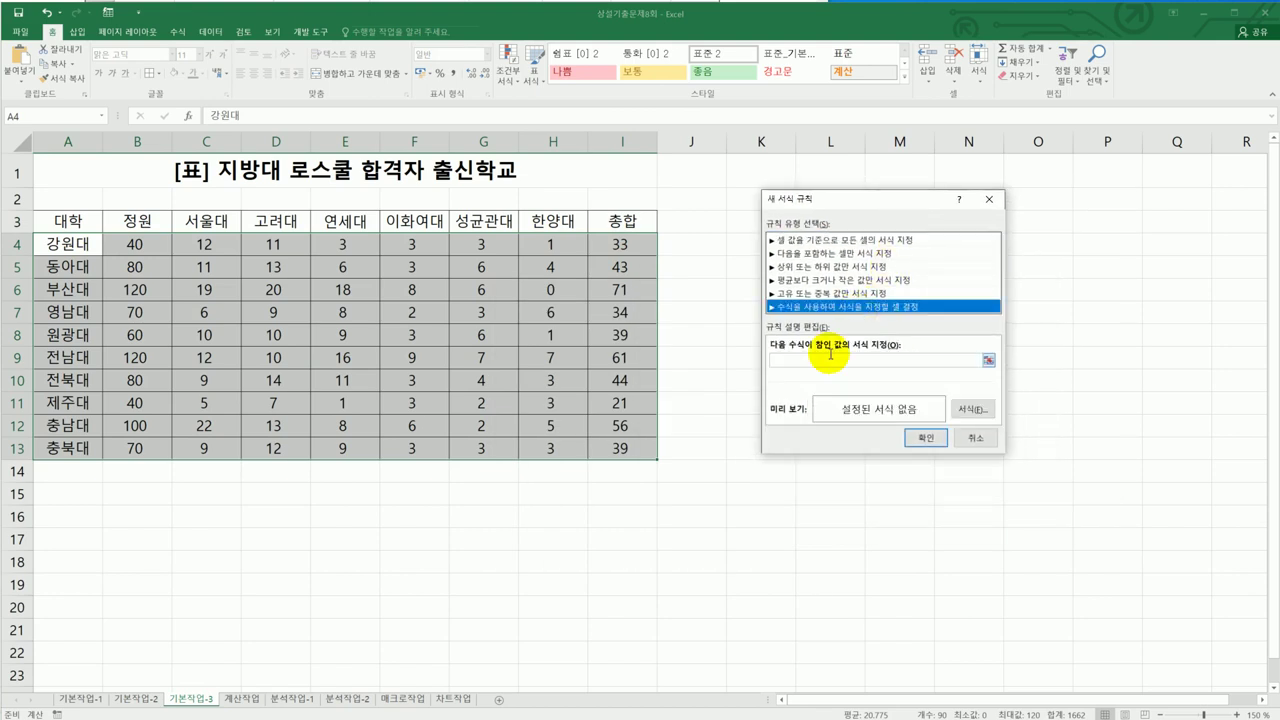
# Step: Enter =or($I4>=60,$B4>=100) as the formula of the conditional formatting rule
pyautogui.click(830, 359)
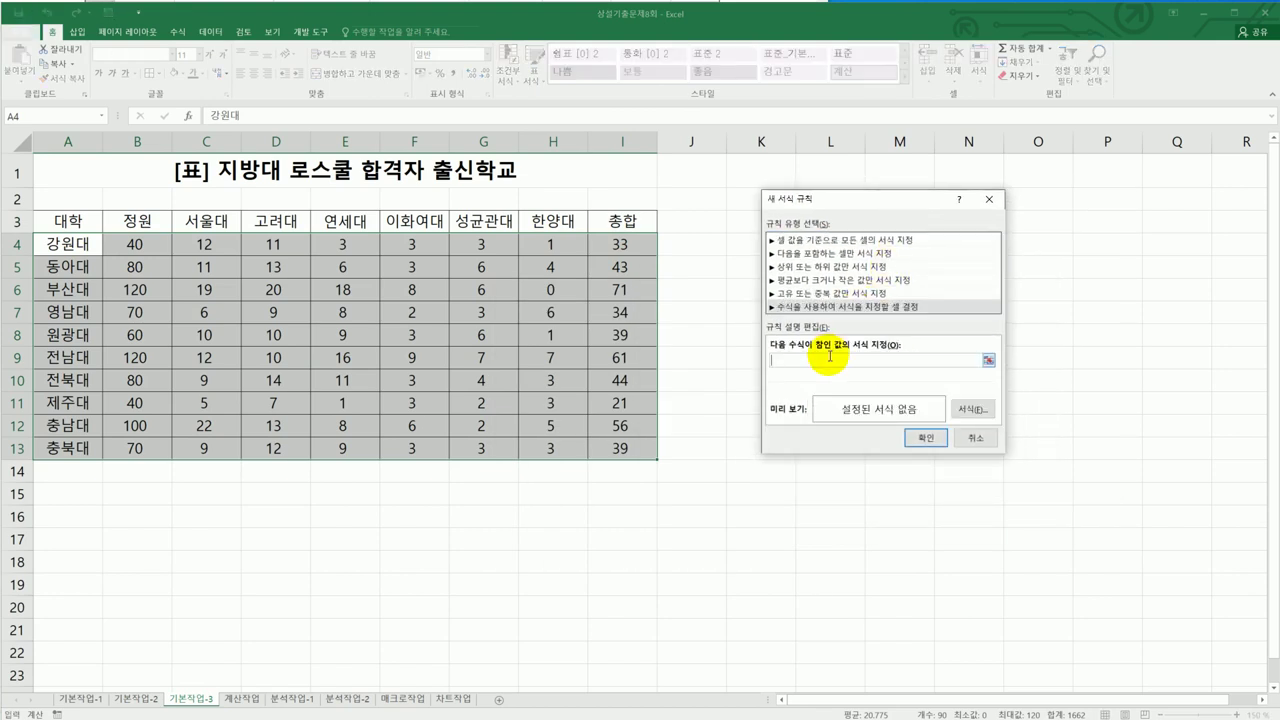
pyautogui.write('=')
pyautogui.write('or')
pyautogui.write('(')
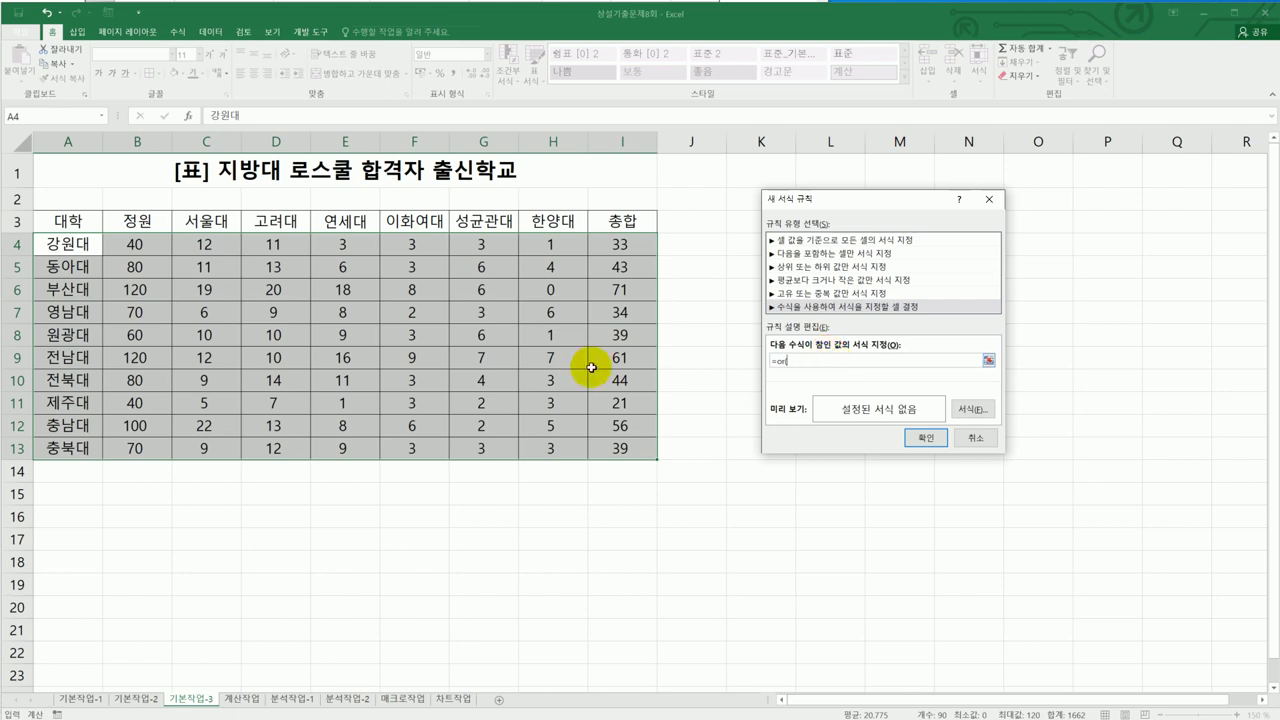
pyautogui.click(634, 241)
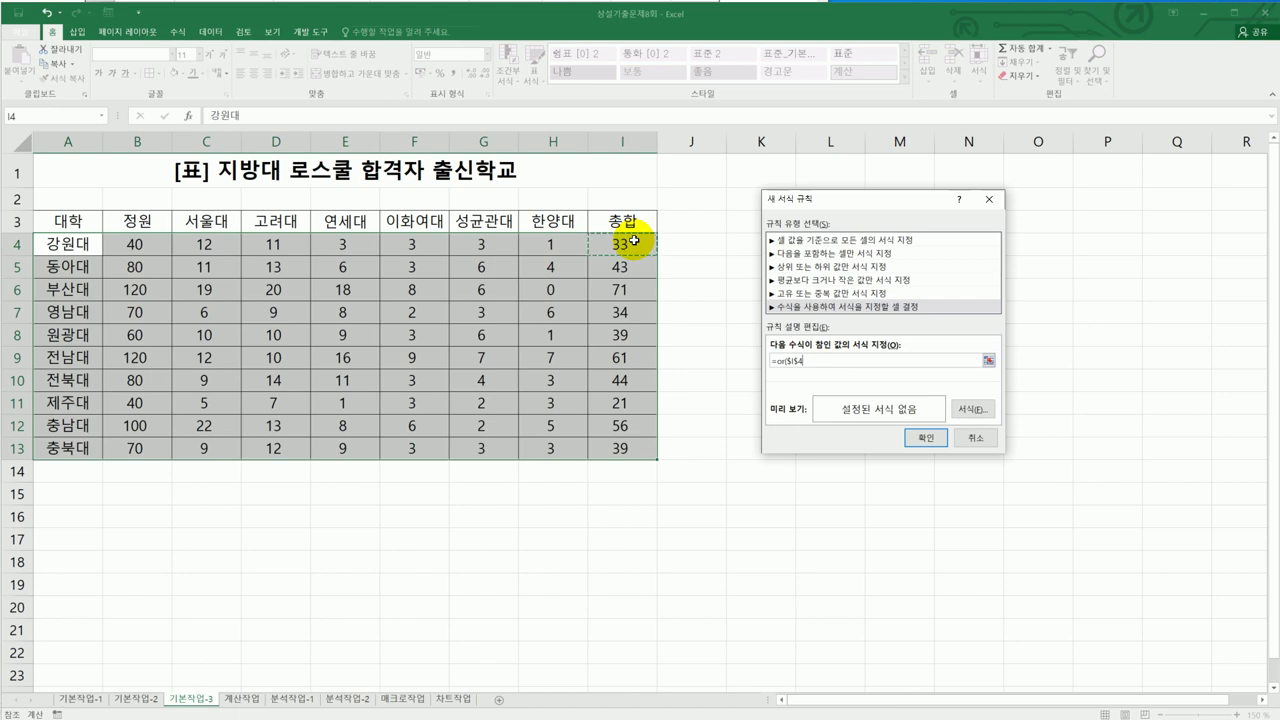
pyautogui.press('F4')
pyautogui.press('F4')
pyautogui.write('>=60,')
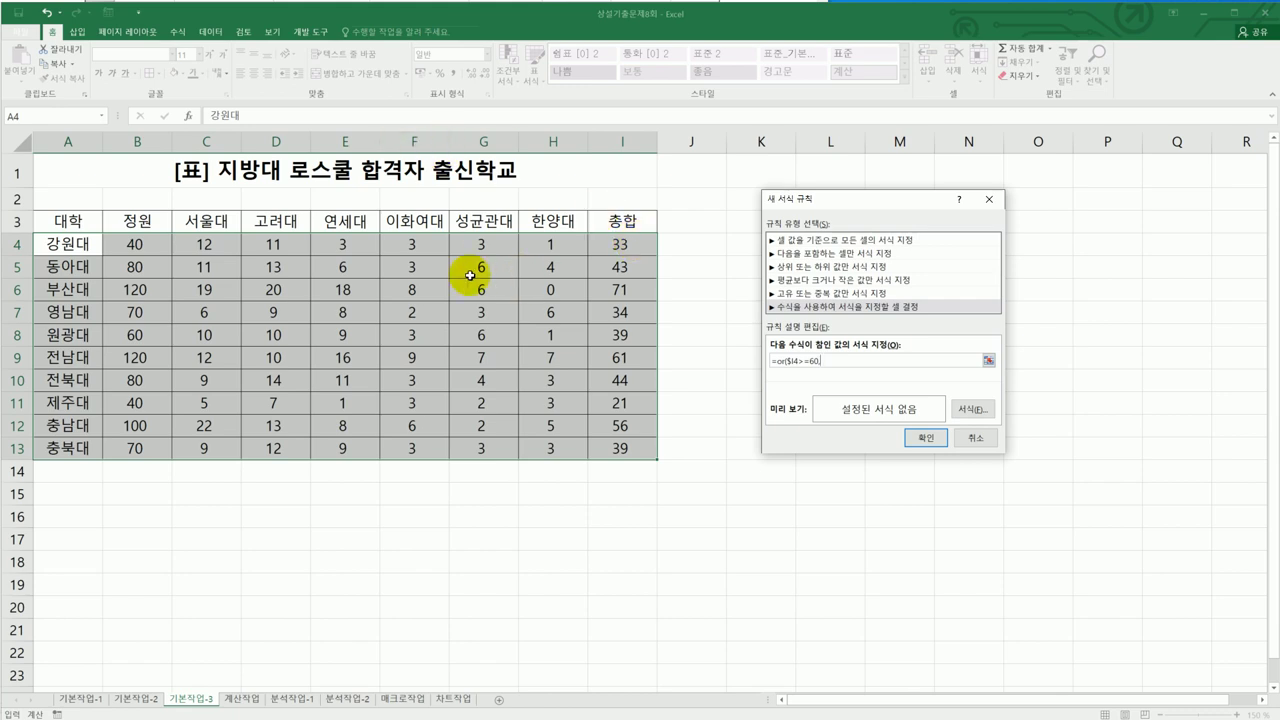
pyautogui.click(134, 246)
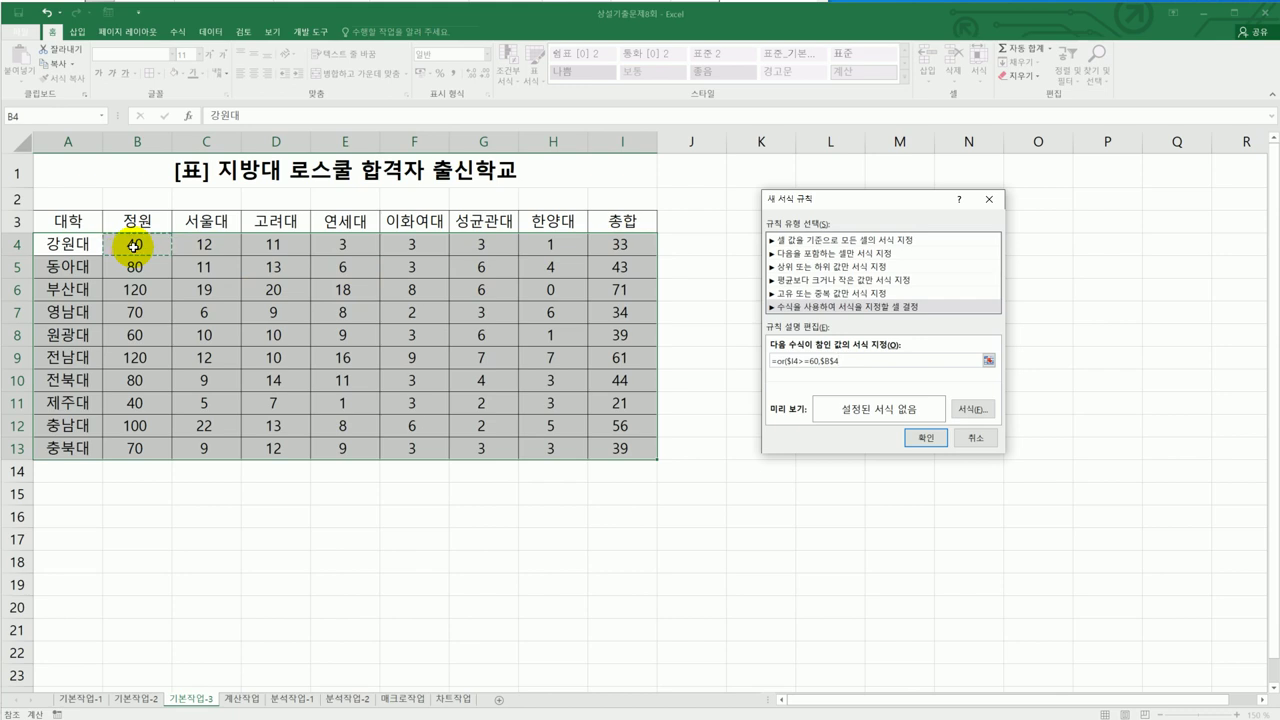
pyautogui.press('F4')
pyautogui.press('F4')
pyautogui.write('>=100')
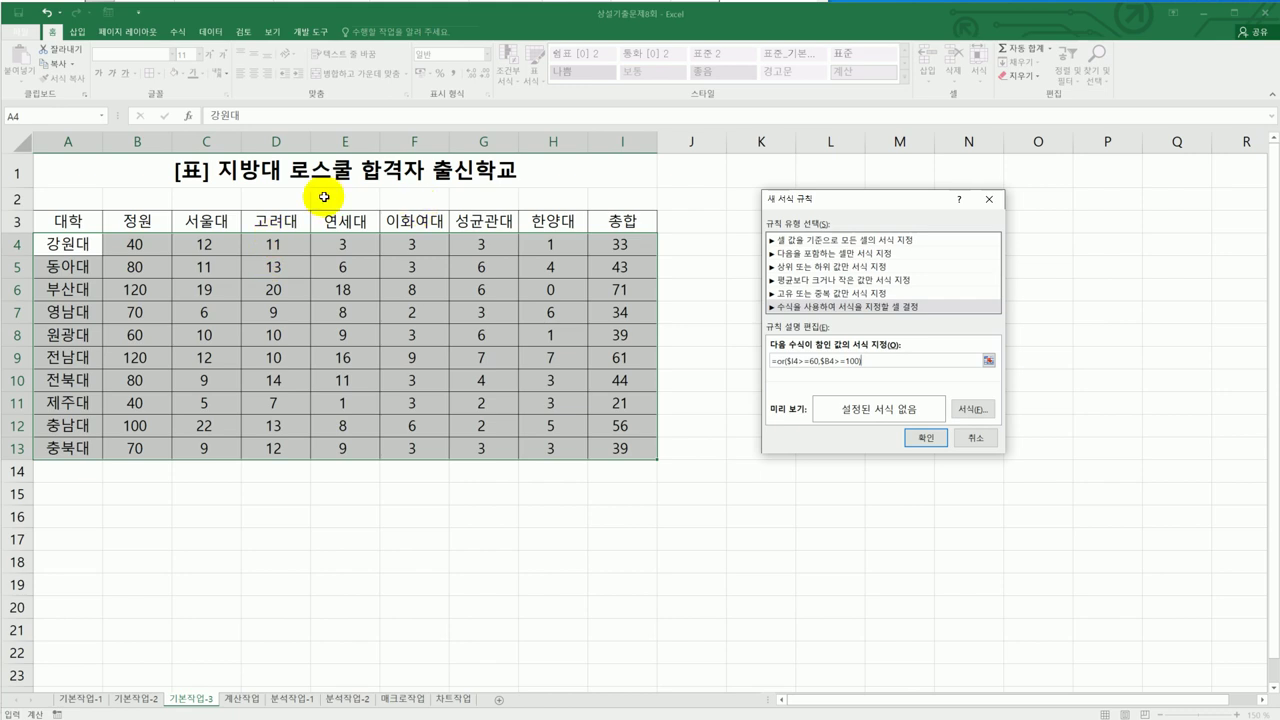
# Step: Set the rule's font to standard blue (파랑) and bold (굵게), and apply the rule to the table
pyautogui.click(980, 411)
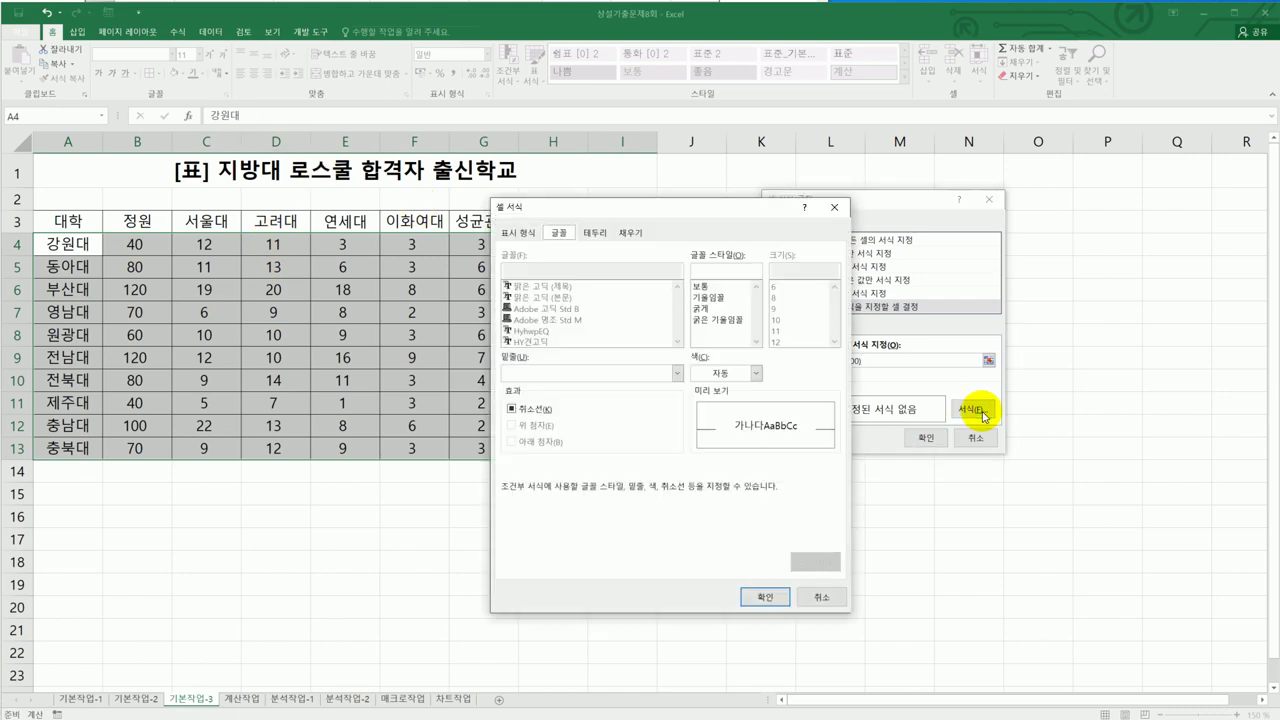
pyautogui.click(756, 372)
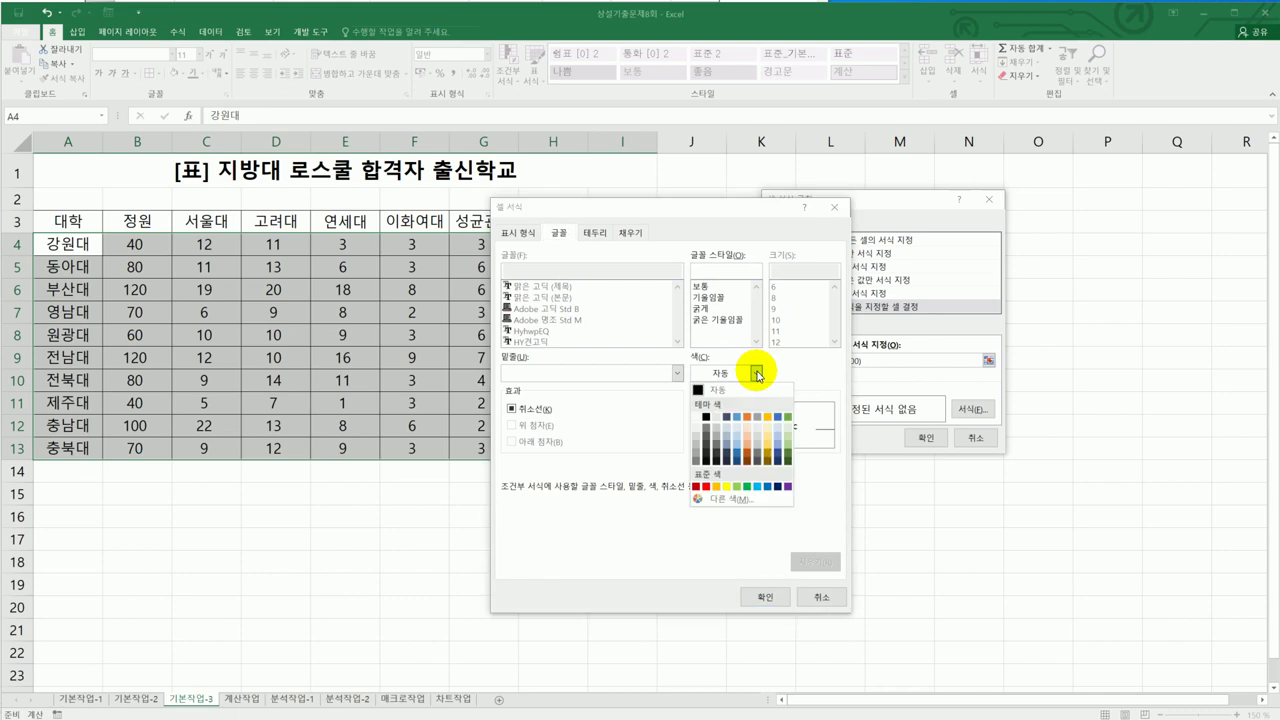
pyautogui.click(769, 487)
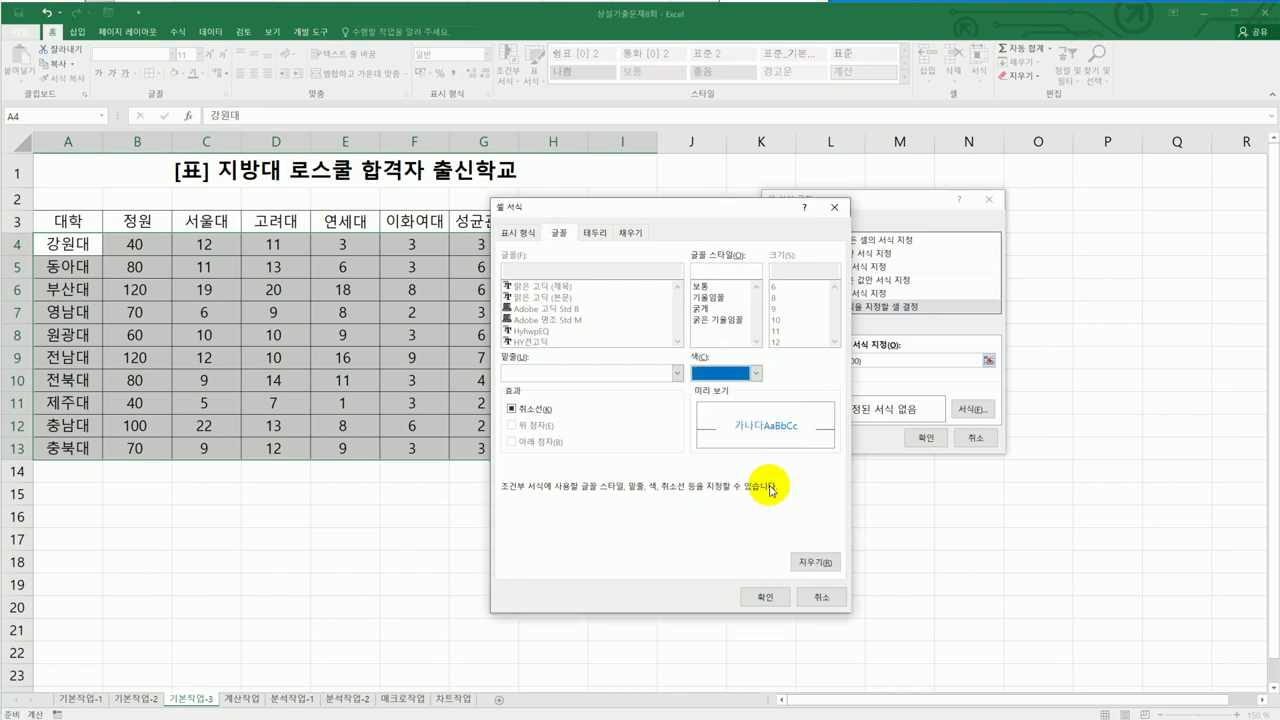
pyautogui.click(720, 309)
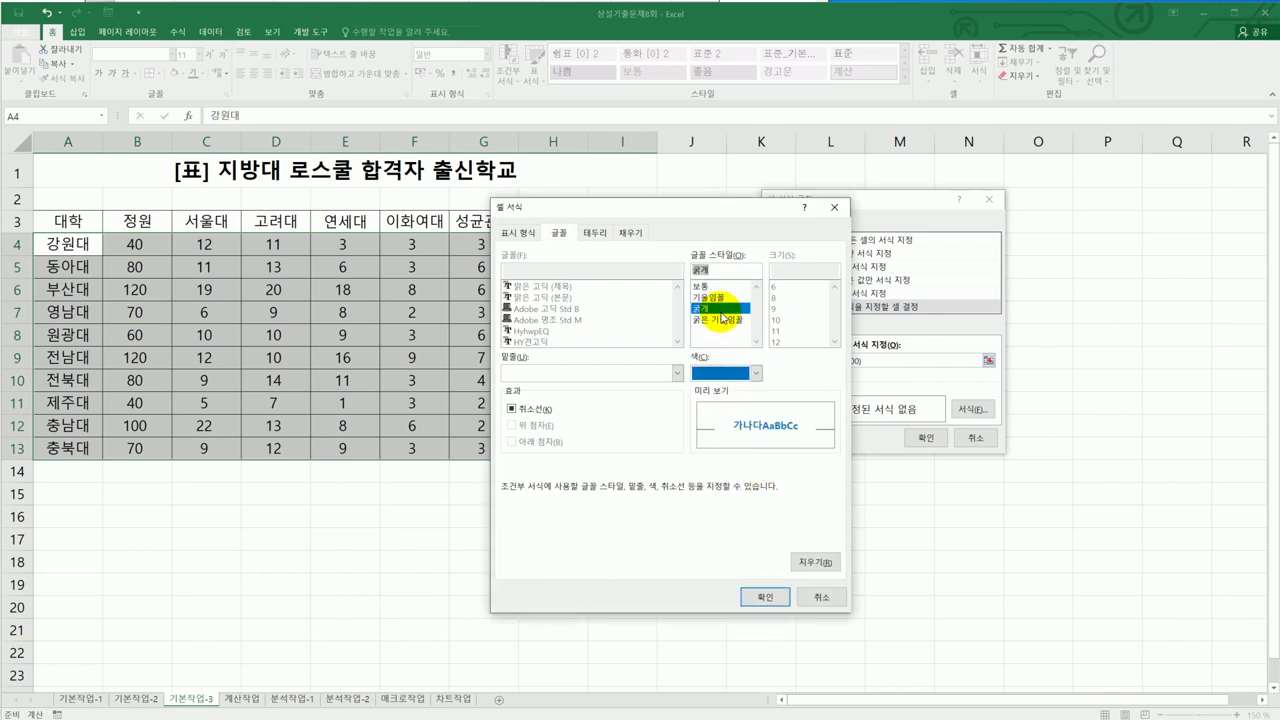
pyautogui.click(765, 597)
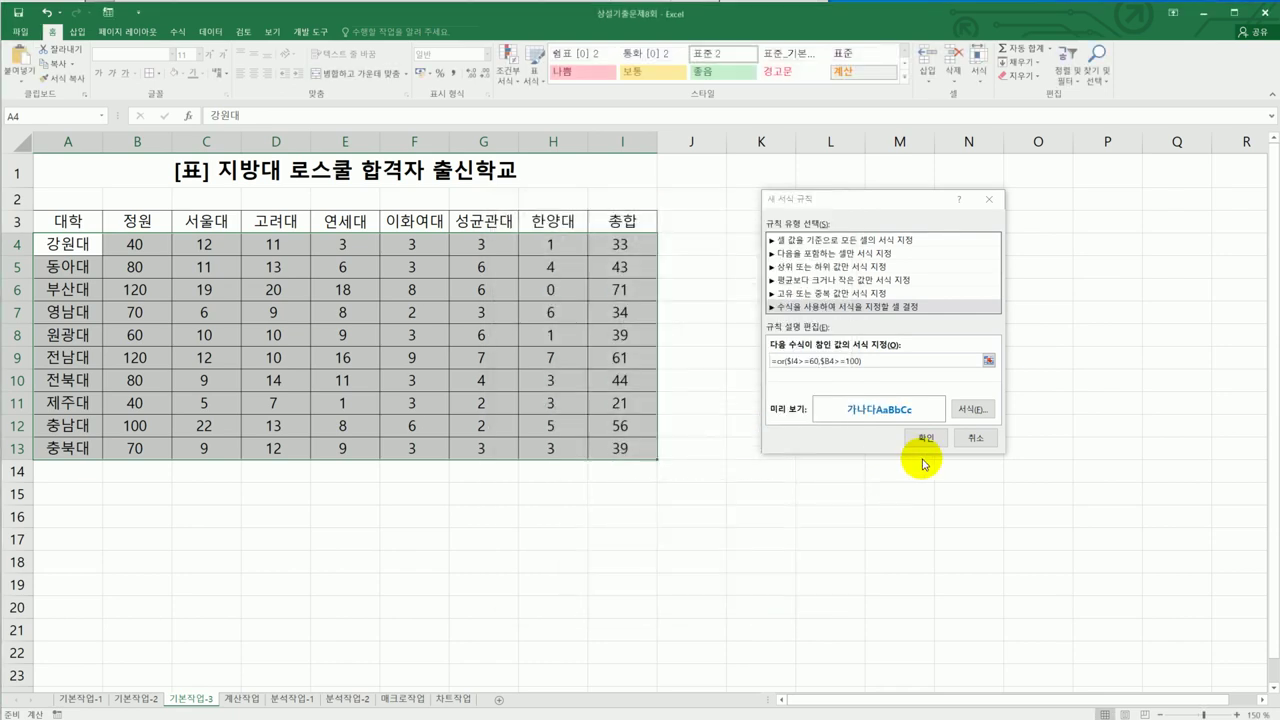
pyautogui.click(924, 438)
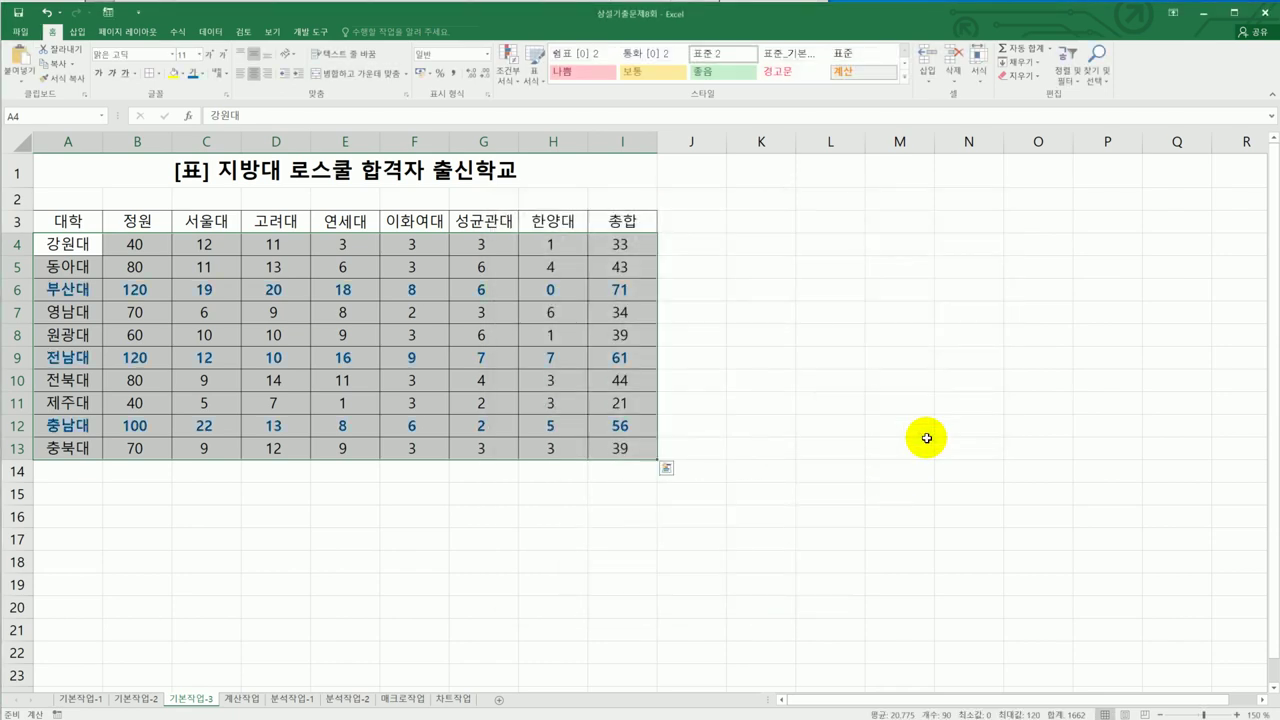
# Step: Check the 총합 and 정원 values of the formatted rows against the rule, and read the 계산작업 task instructions
pyautogui.click(927, 438)
pyautogui.click(622, 245)
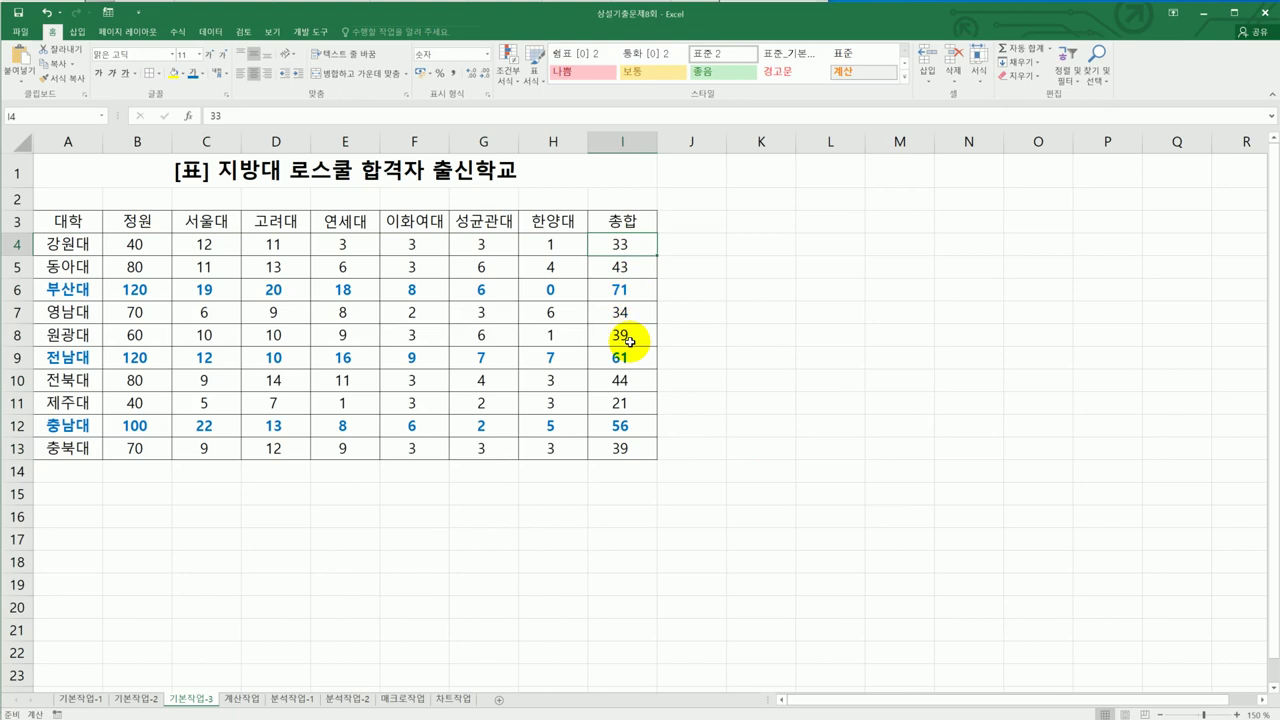
pyautogui.click(605, 291)
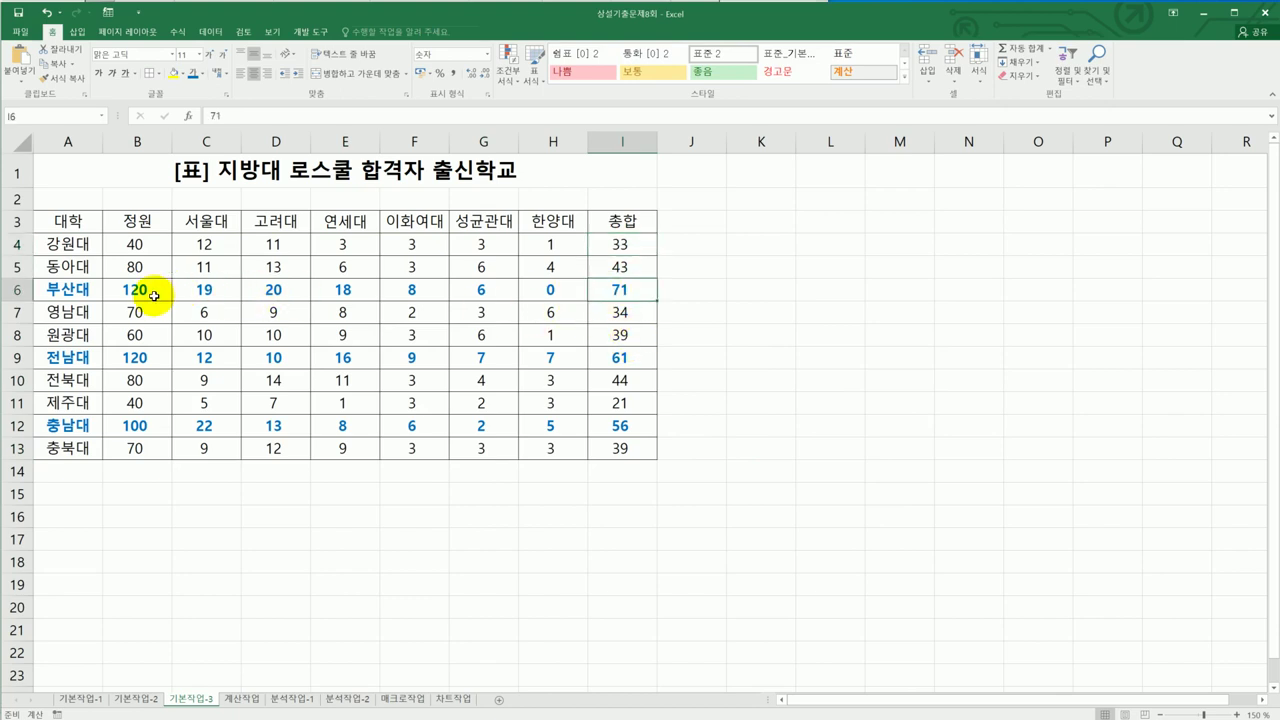
pyautogui.click(626, 428)
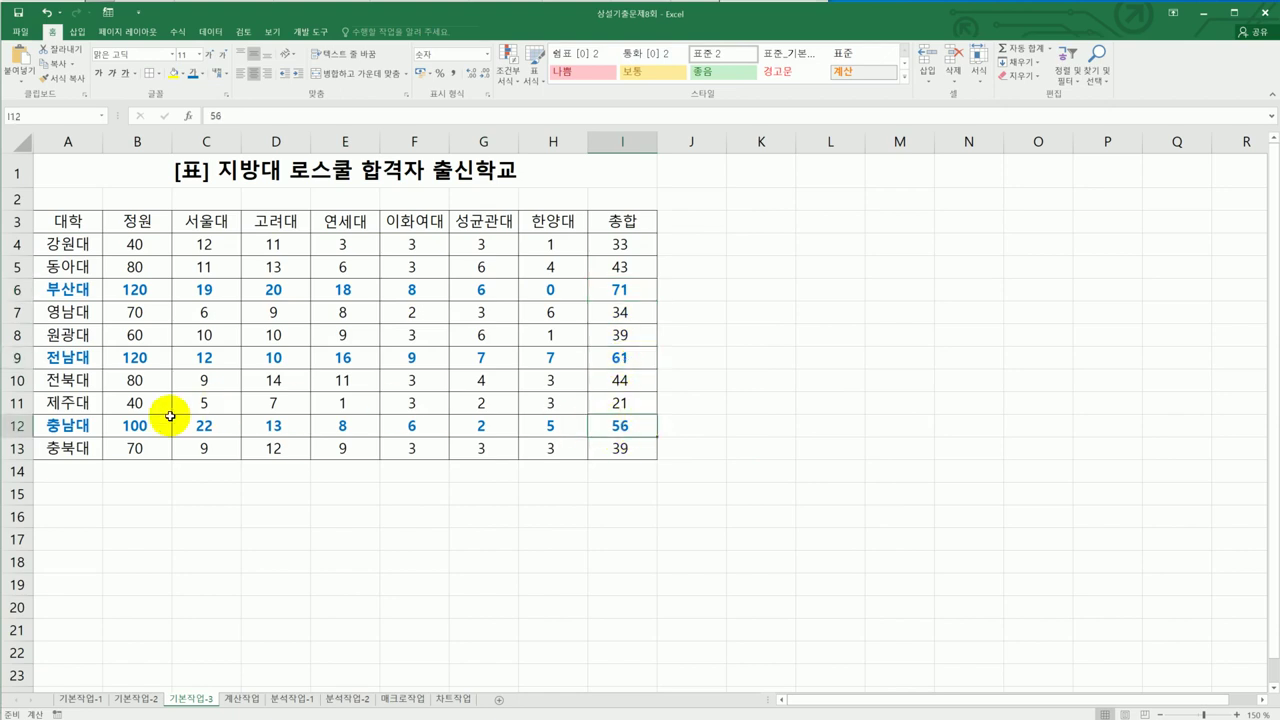
pyautogui.click(137, 423)
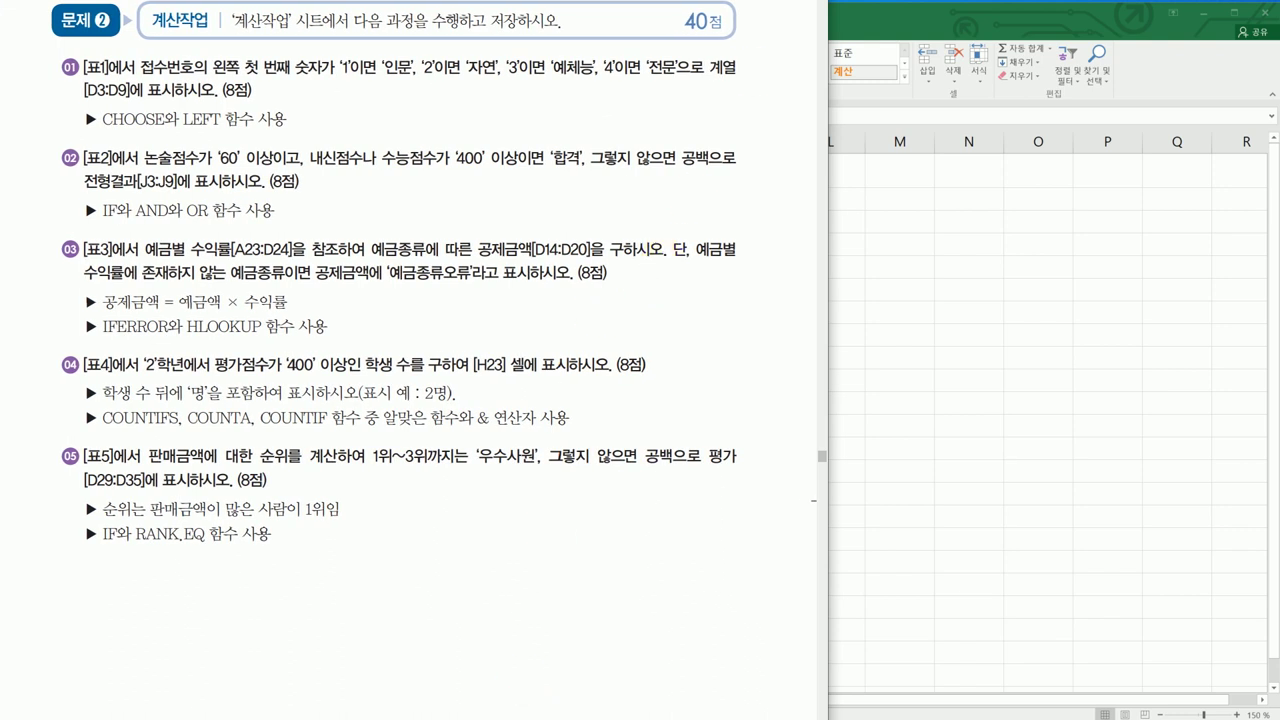
pyautogui.scroll(3, 409, 345)
pyautogui.scroll(-4, 649, 320)
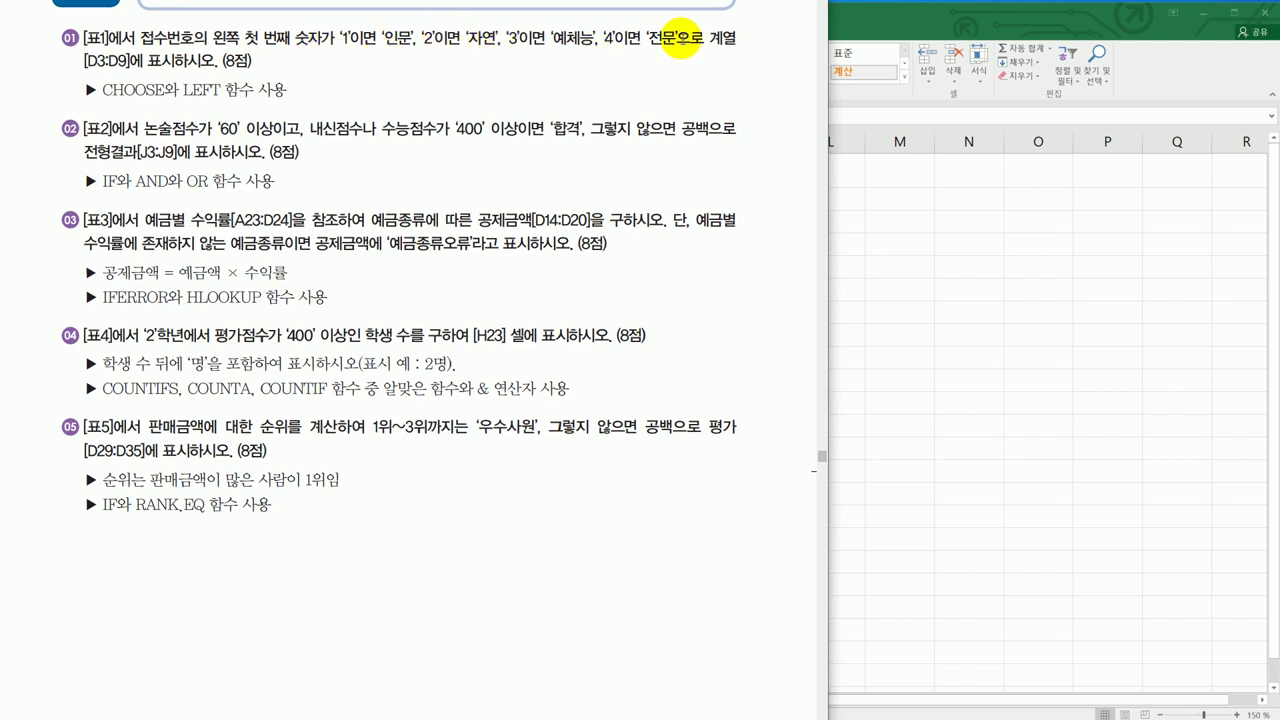
# Step: On the 계산작업 sheet, enter =LEFT(A3,1) in cell D3 and fill it down to D9
pyautogui.click(927, 431)
pyautogui.click(240, 698)
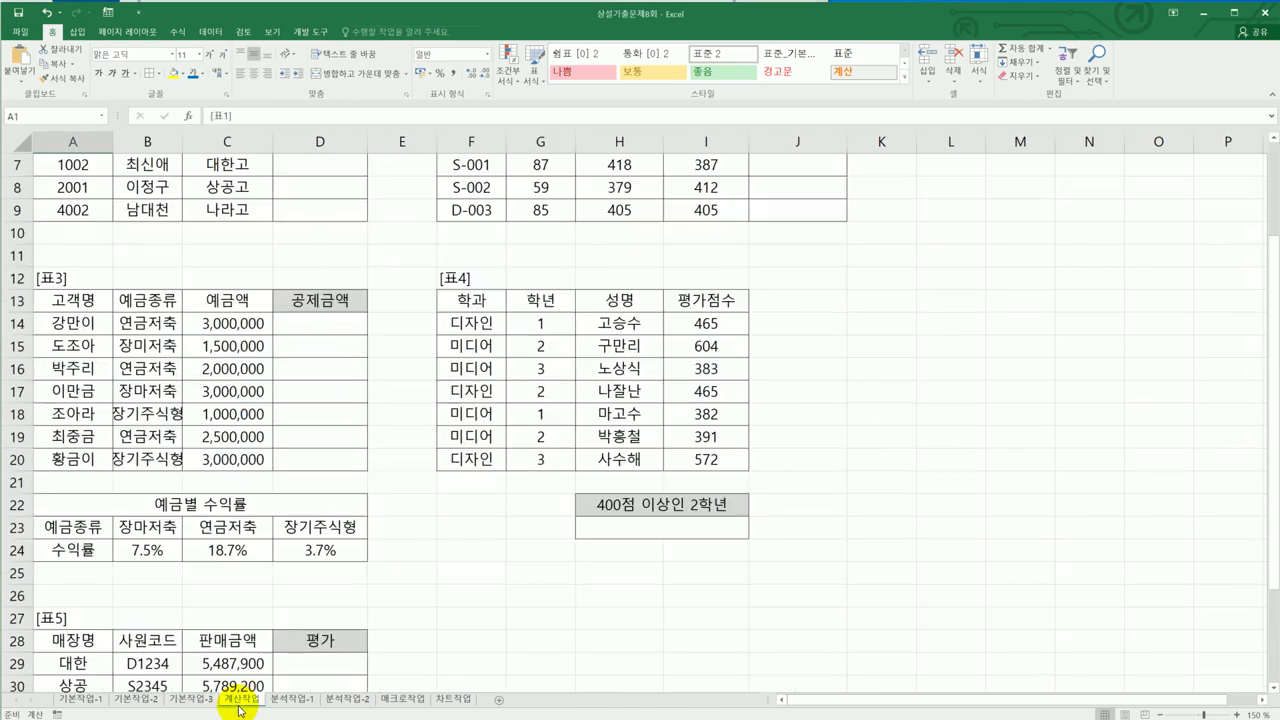
pyautogui.scroll(2, 380, 345)
pyautogui.click(333, 212)
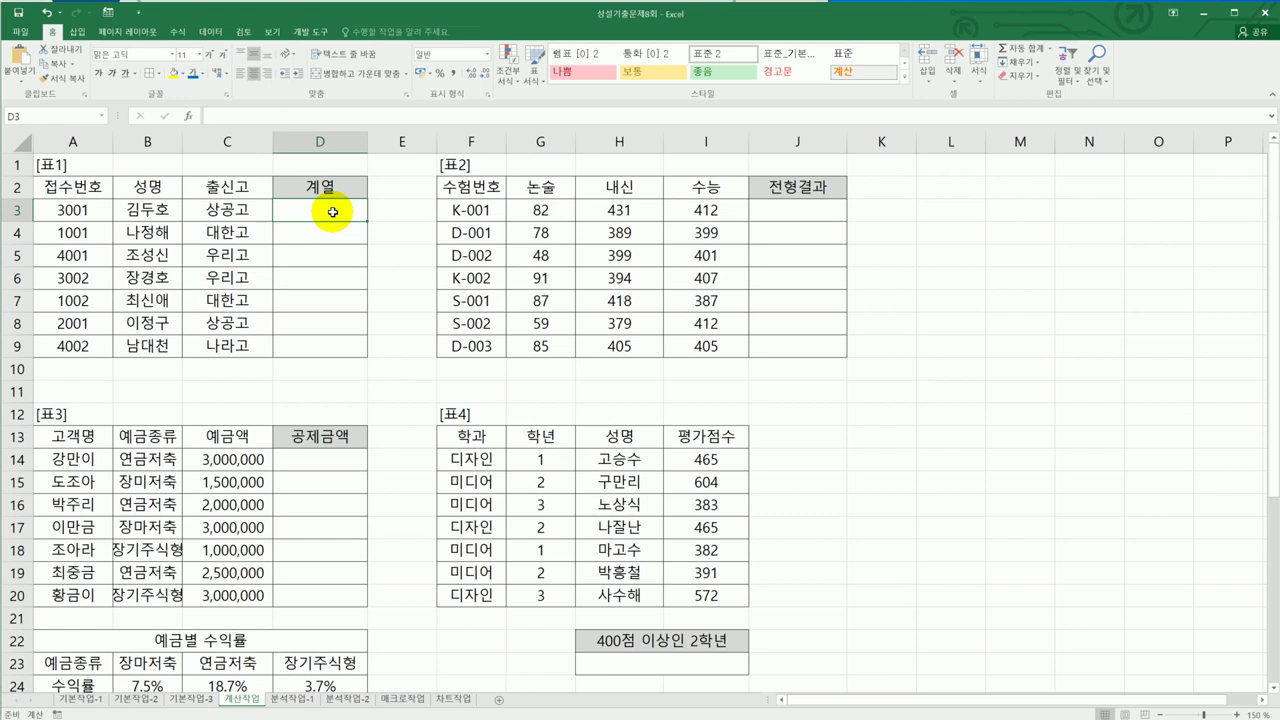
pyautogui.write('=')
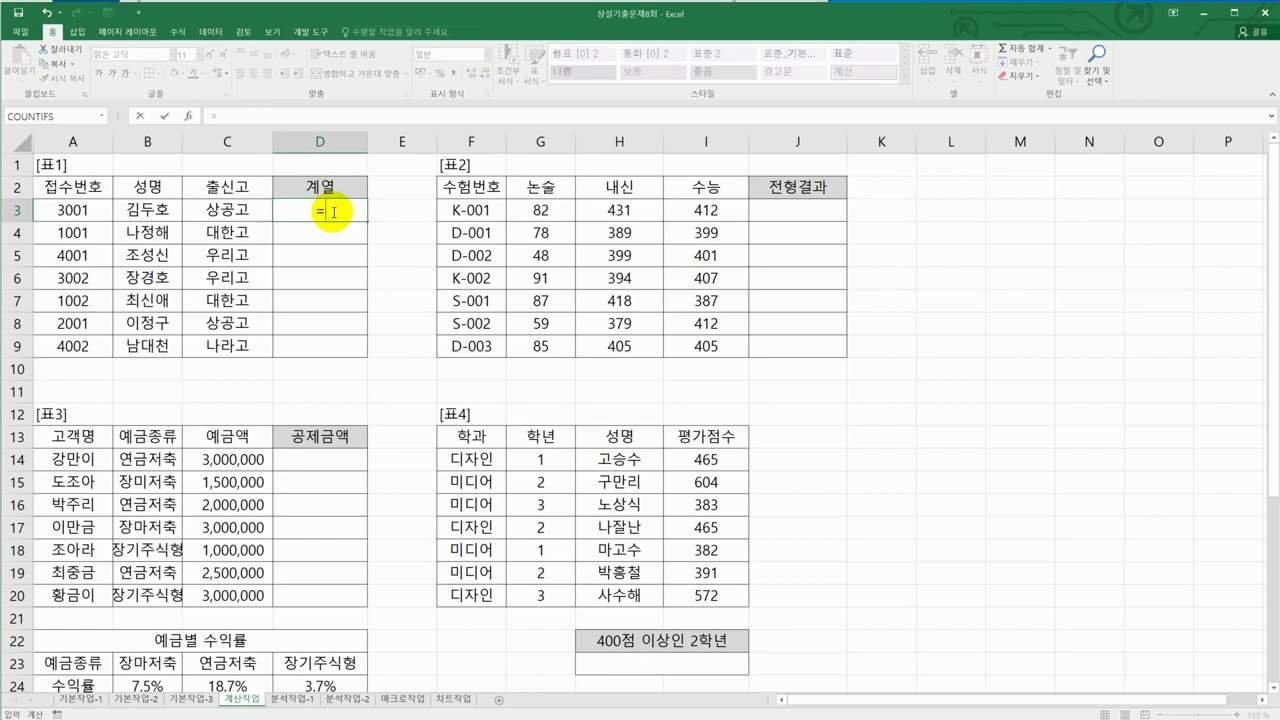
pyautogui.write('le')
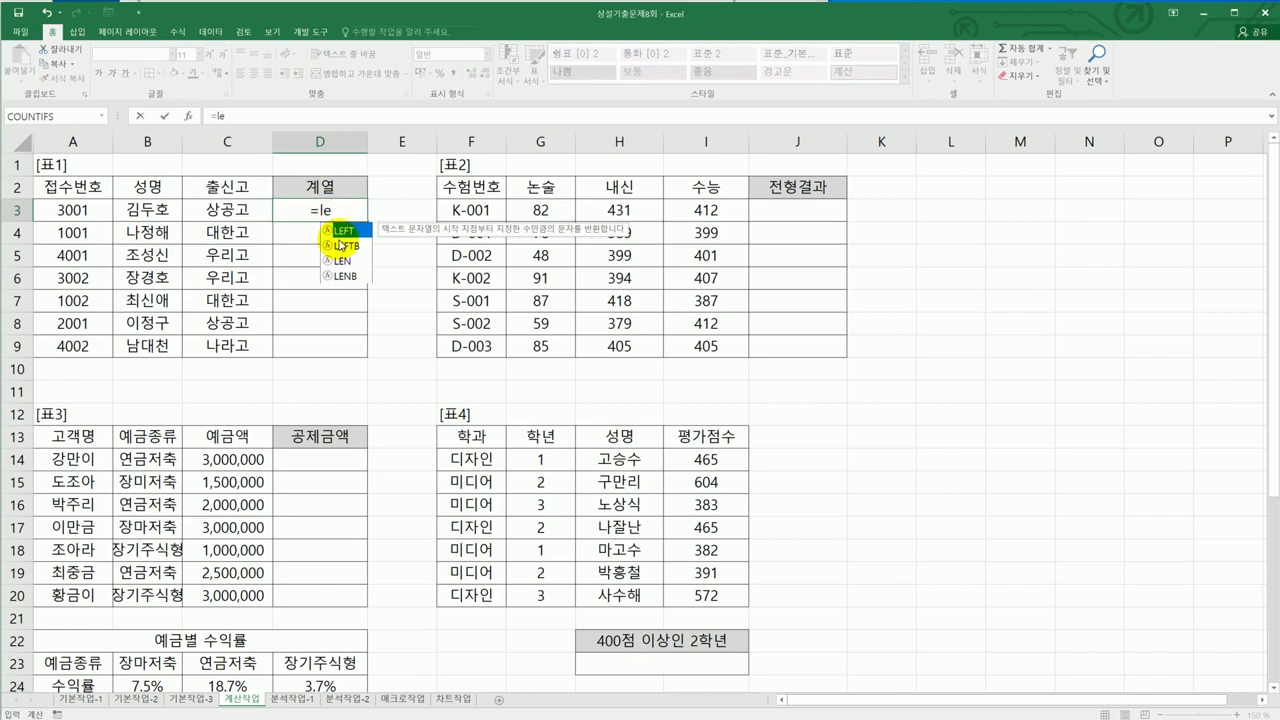
pyautogui.doubleClick(340, 231)
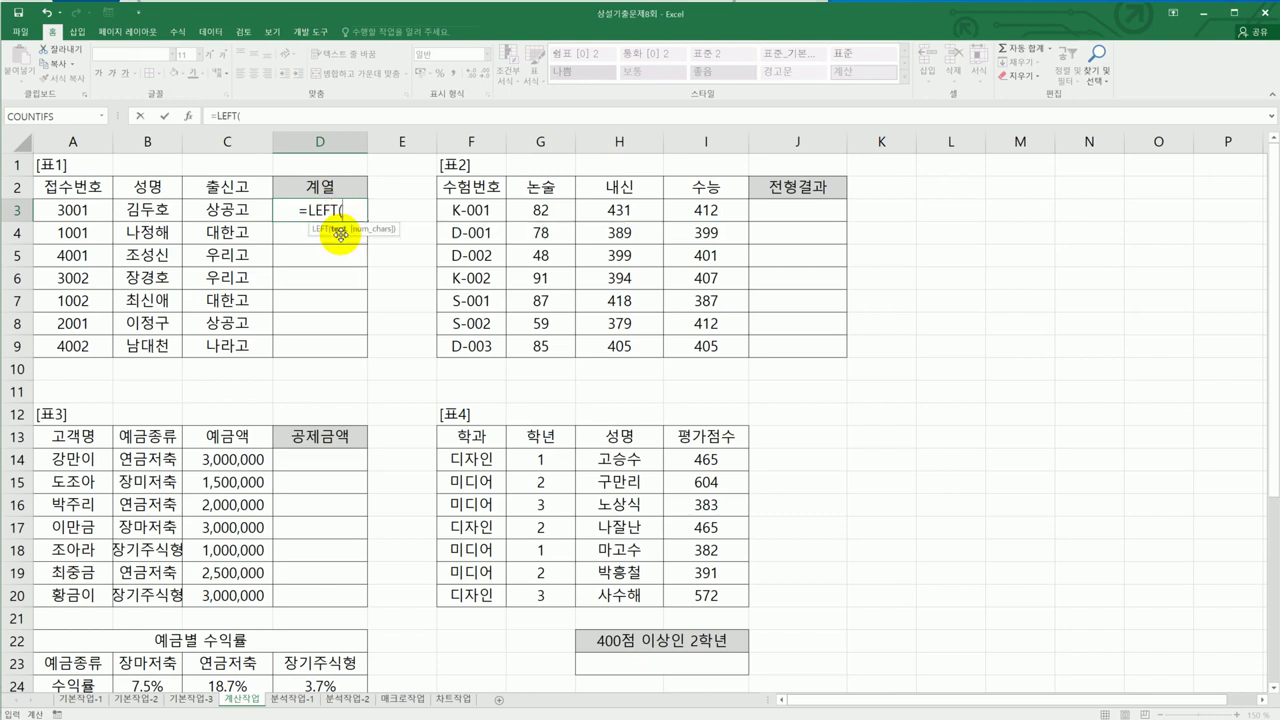
pyautogui.click(106, 210)
pyautogui.write(',1')
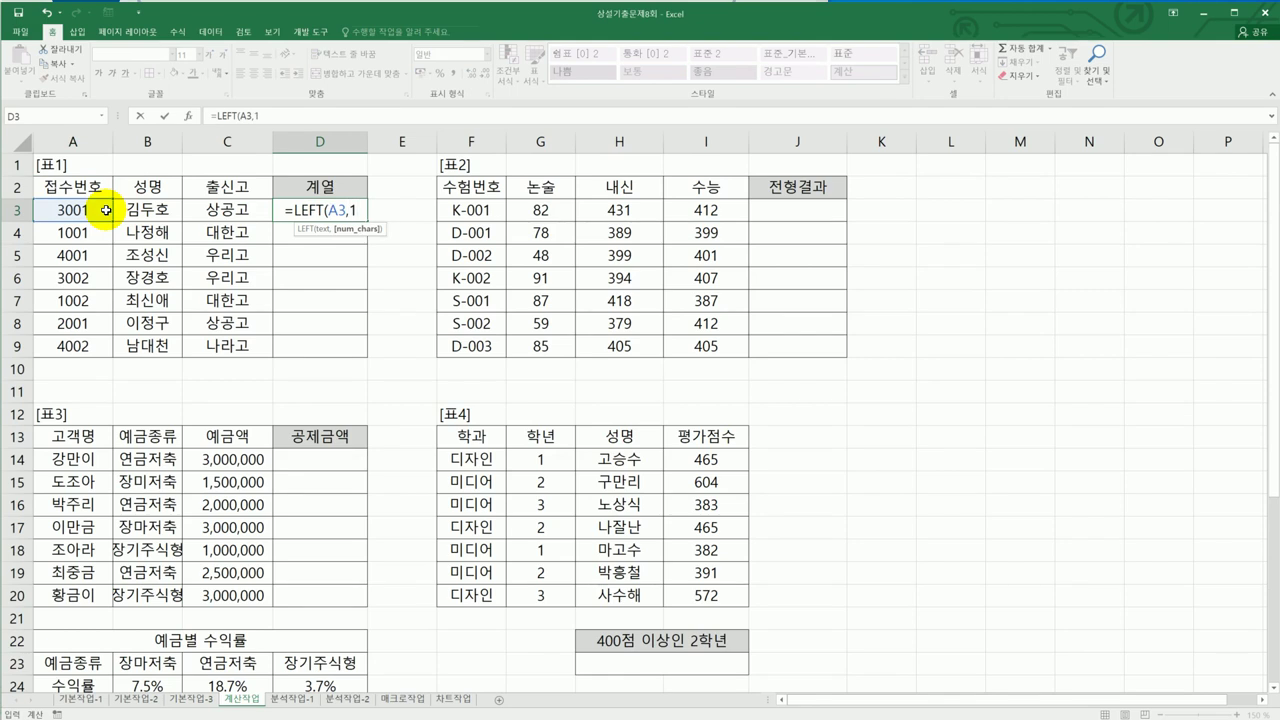
pyautogui.write(')')
pyautogui.press('Return')
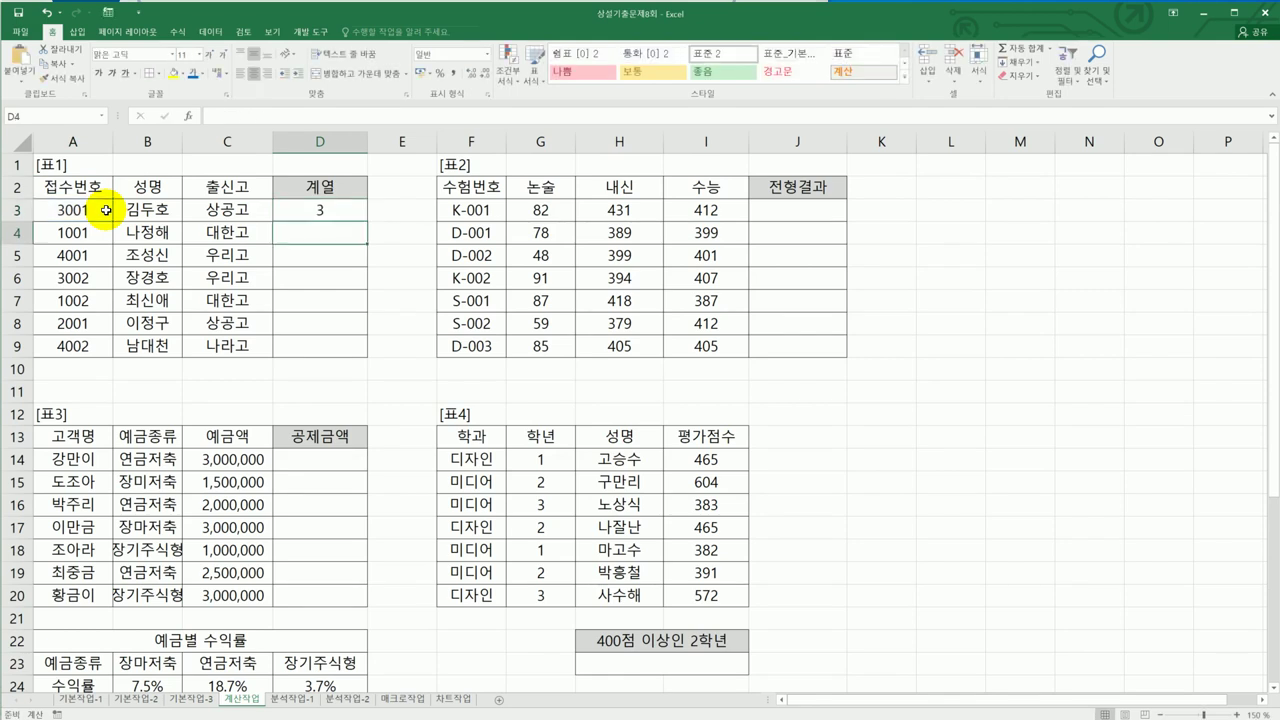
pyautogui.click(294, 213)
pyautogui.moveTo(367, 224); pyautogui.dragTo(355, 351)
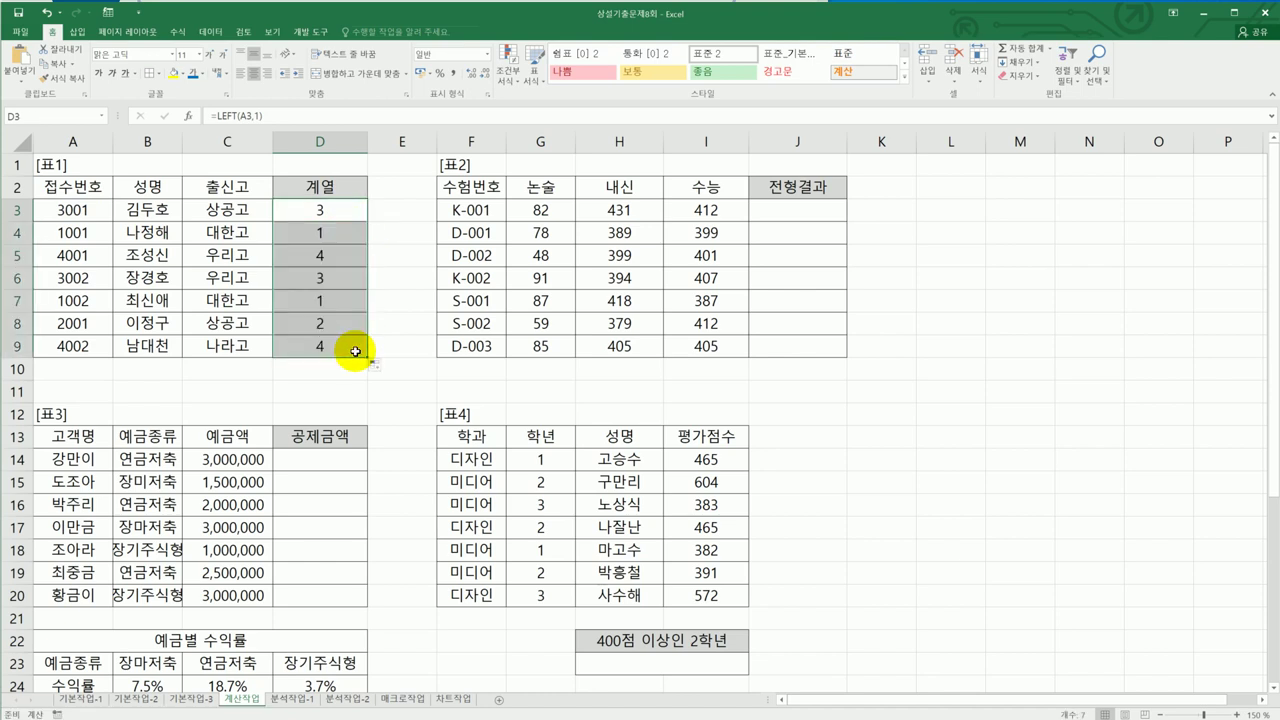
# Step: Wrap the LEFT(A3,1) formula in D3 in CHOOSE as its index and open the function's arguments for editing
pyautogui.click(328, 210)
pyautogui.click(220, 116)
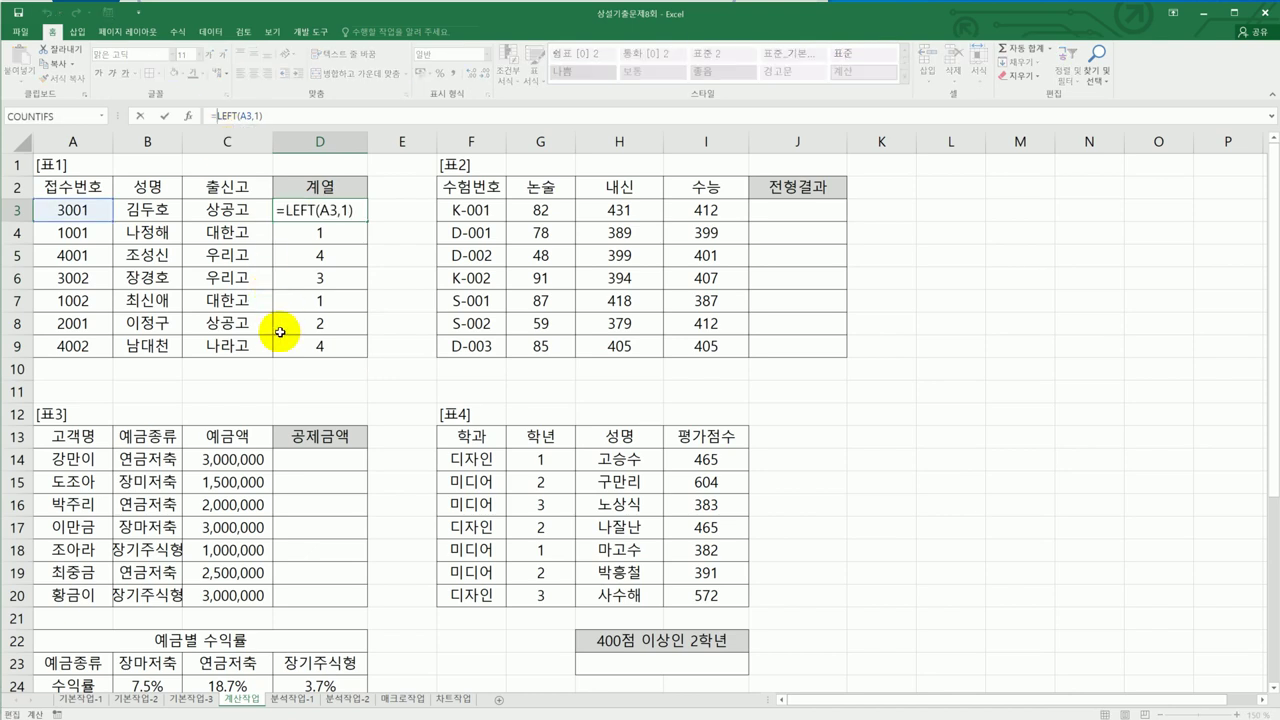
pyautogui.write('cho')
pyautogui.press('Tab')
pyautogui.click(311, 113)
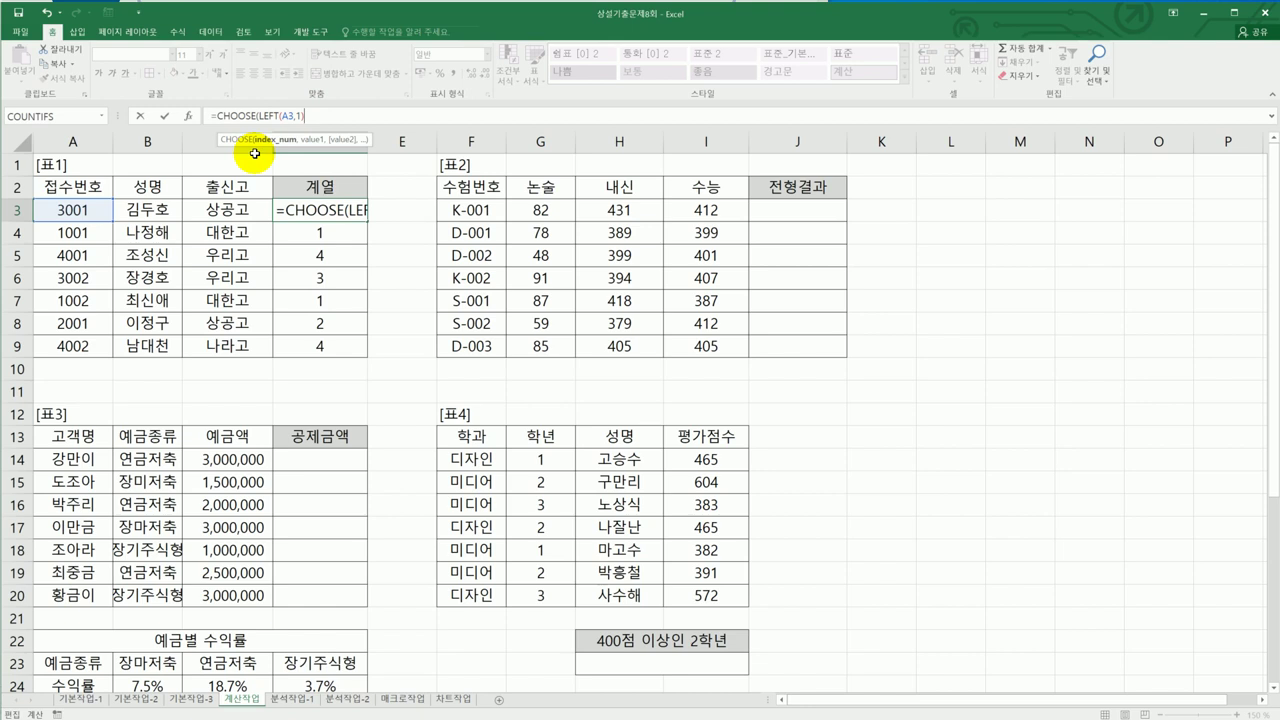
pyautogui.write(',')
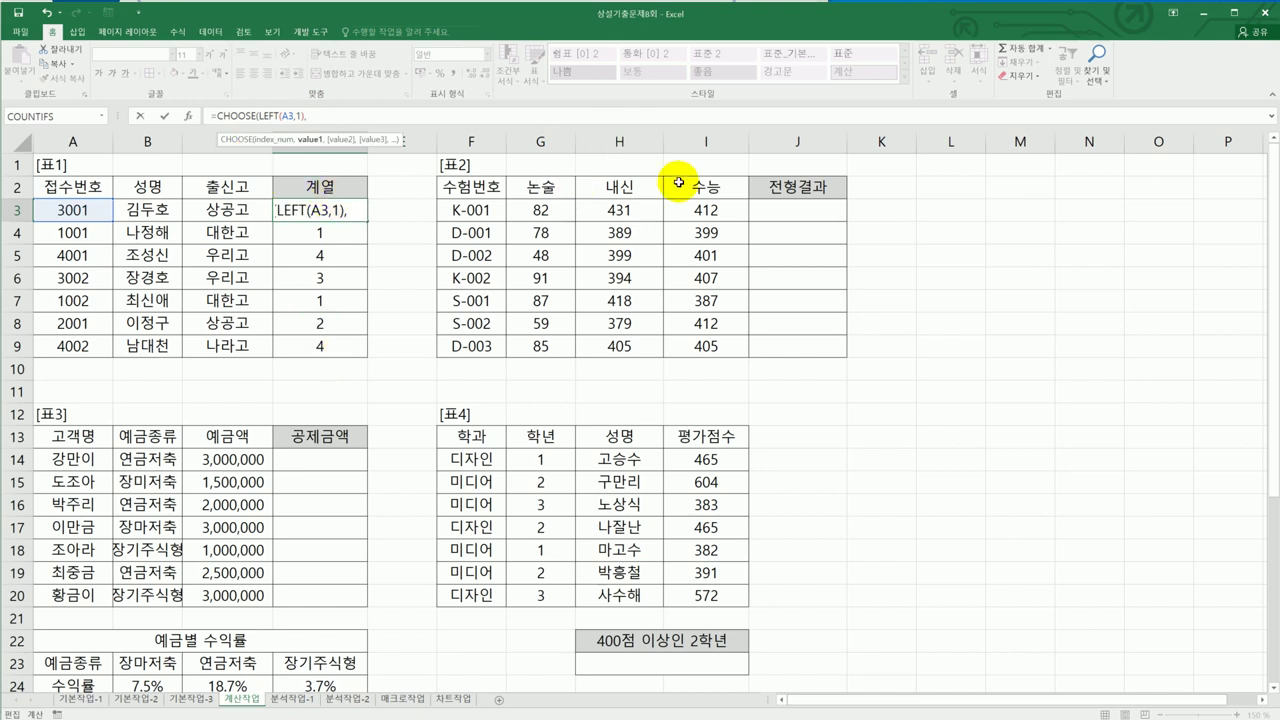
pyautogui.click(189, 120)
pyautogui.click(824, 226)
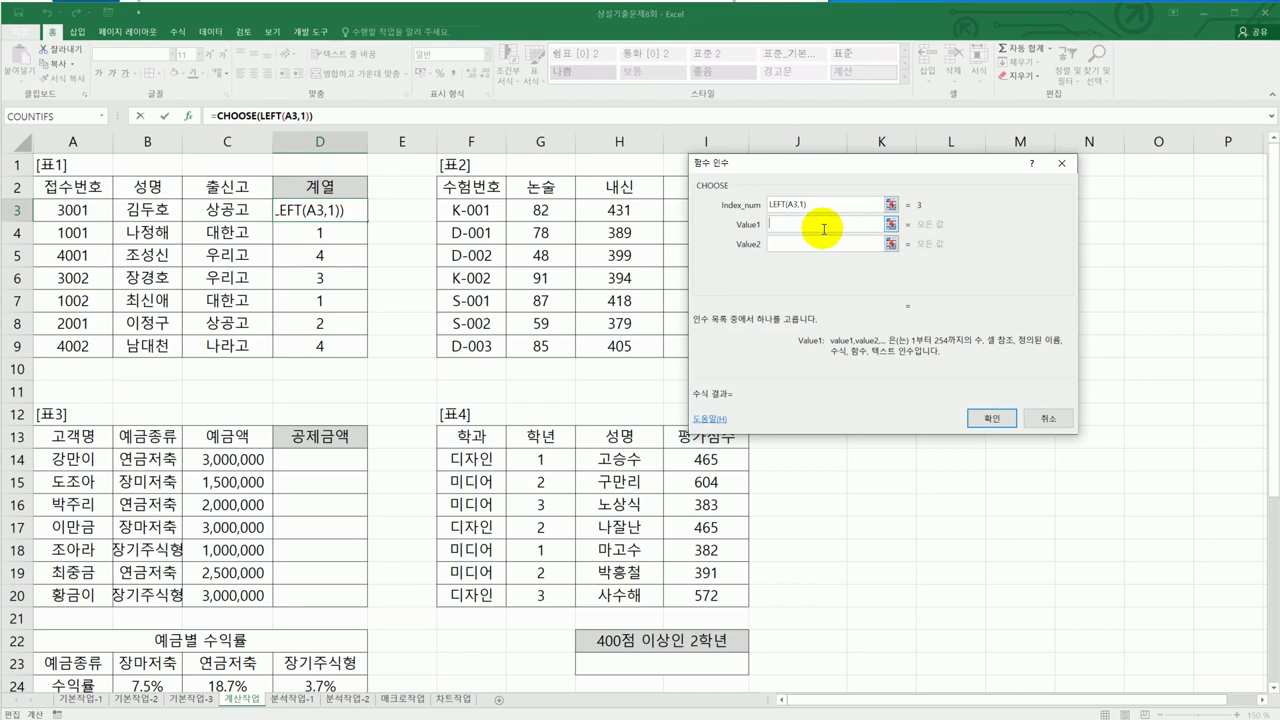
# Step: Set the CHOOSE values 1 to 4 to 인문, 자연, 예체능 and 전문
pyautogui.write('dl')
pyautogui.press('BackSpace')
pyautogui.press('BackSpace')
pyautogui.press('Hangul')
pyautogui.write('인문')
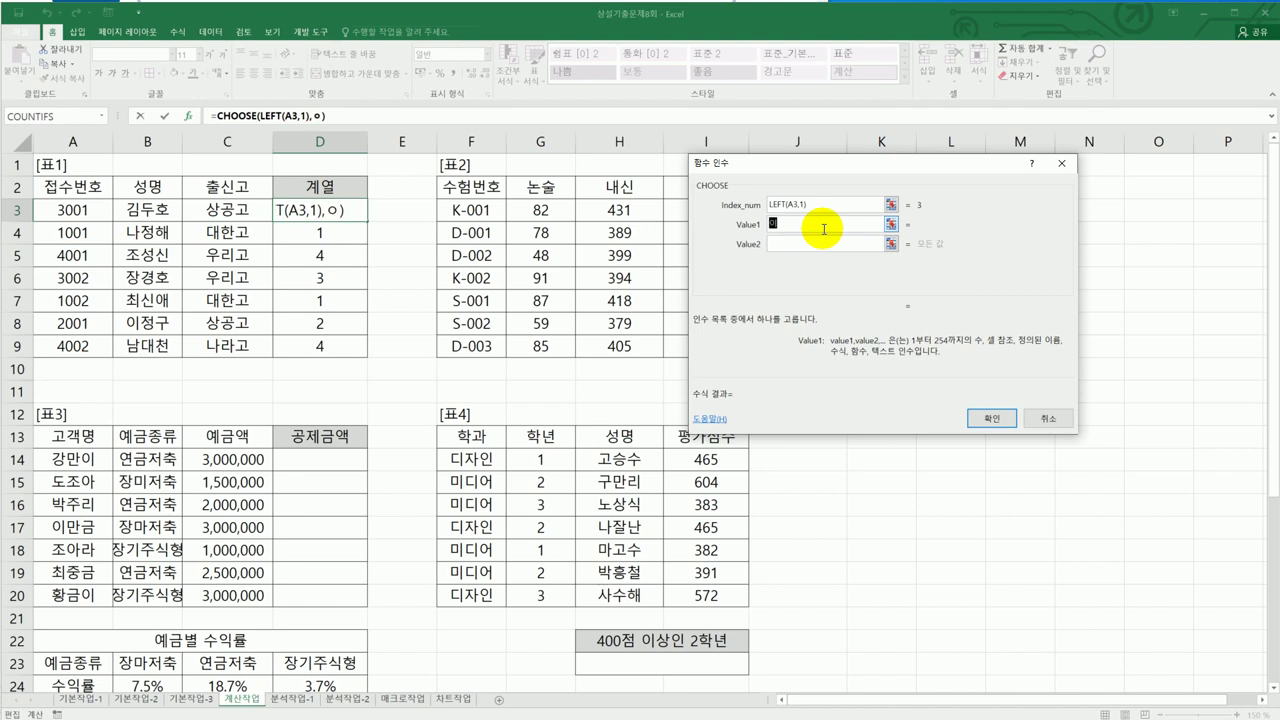
pyautogui.press('Tab')
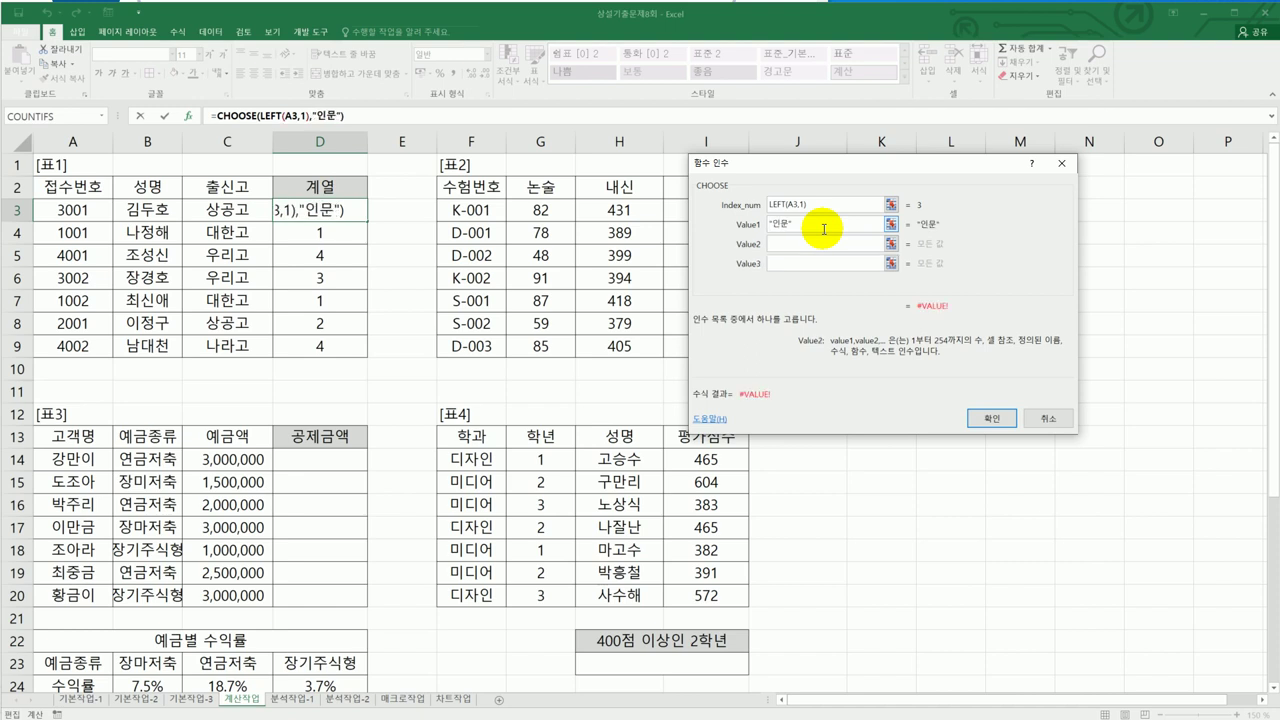
pyautogui.write('자연')
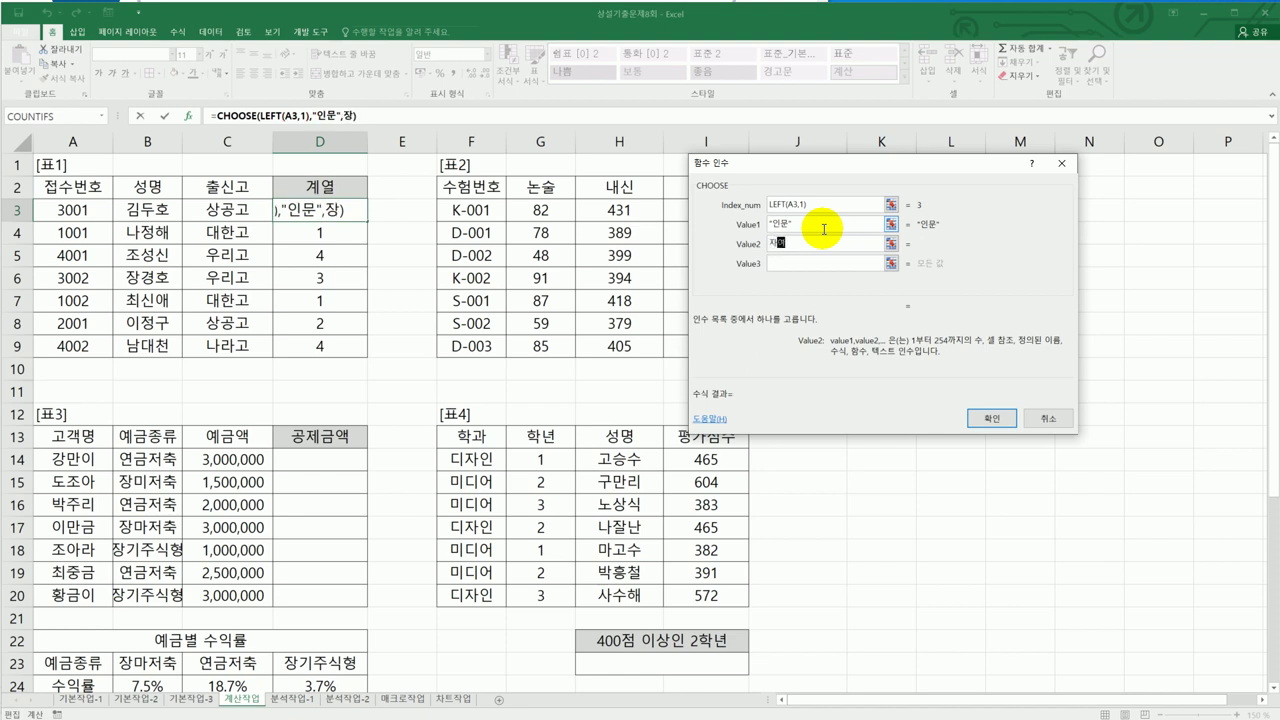
pyautogui.press('Tab')
pyautogui.write('예체능')
pyautogui.press('Tab')
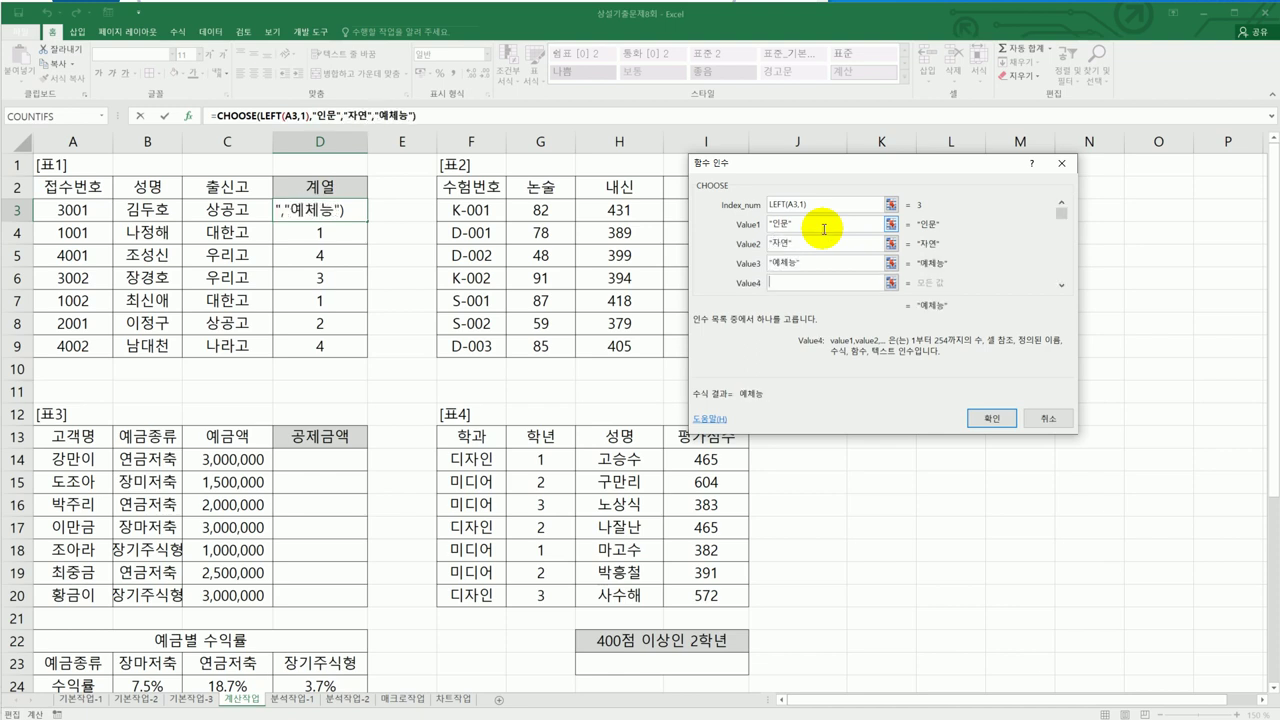
pyautogui.write('전문')
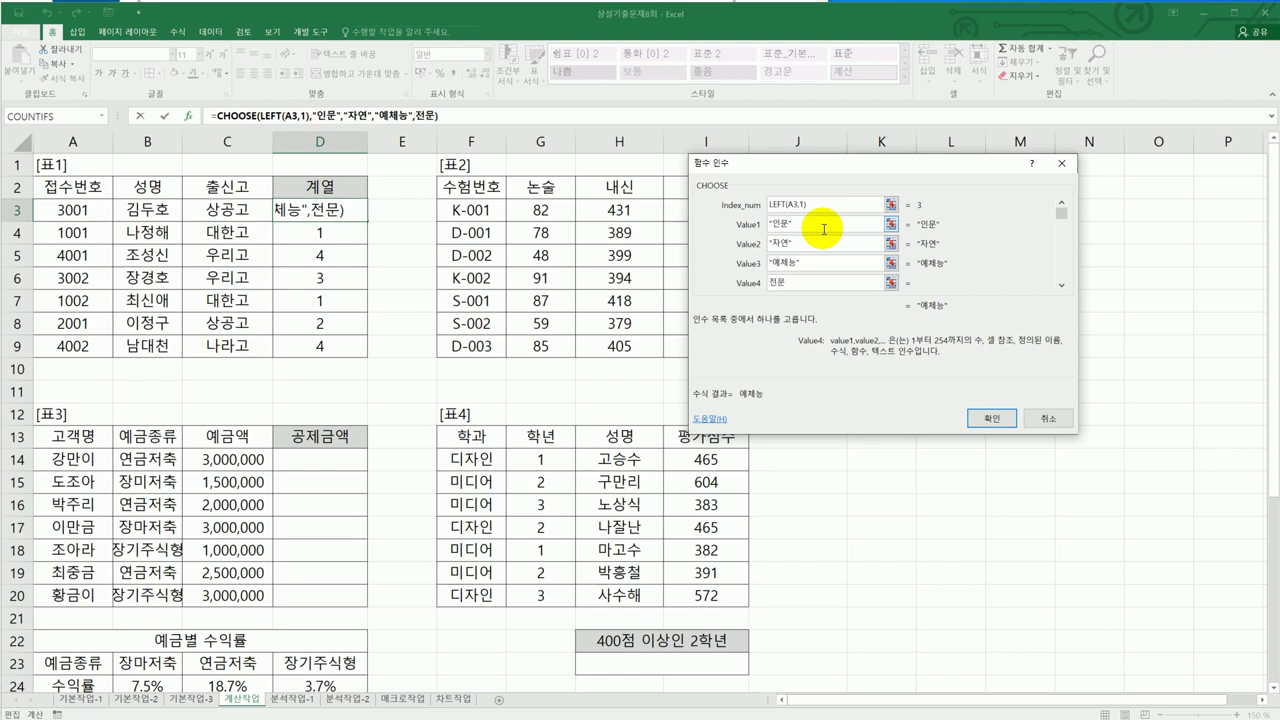
# Step: Check the CHOOSE arguments against the task text, confirm the formula and fill it from D3 down to D9
pyautogui.hotkey('alt', 'Tab')
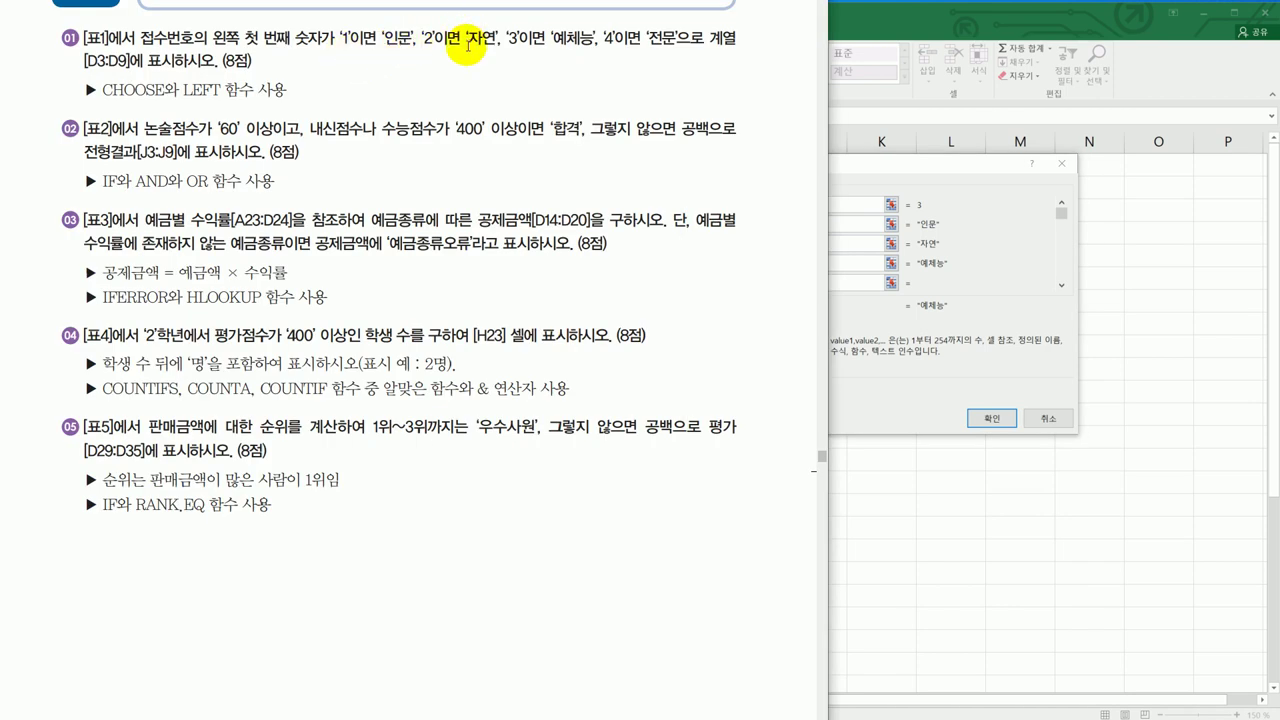
pyautogui.moveTo(912, 170); pyautogui.dragTo(1079, 189)
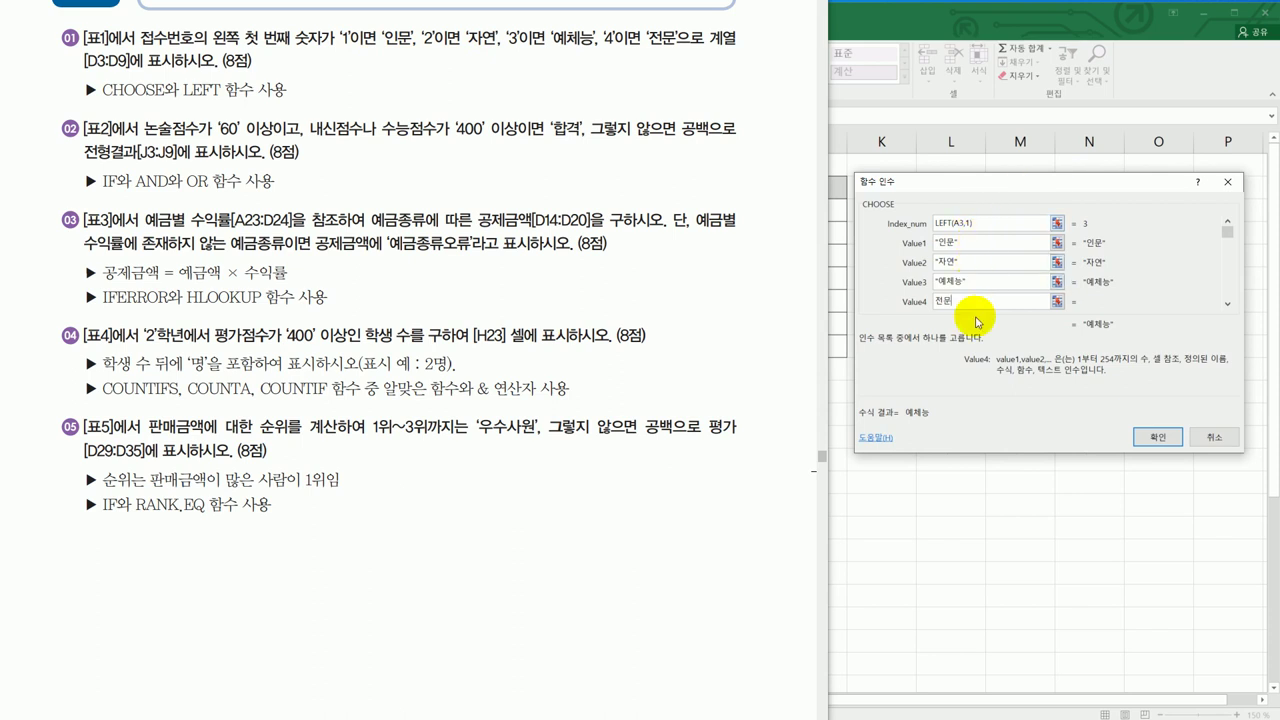
pyautogui.click(1157, 437)
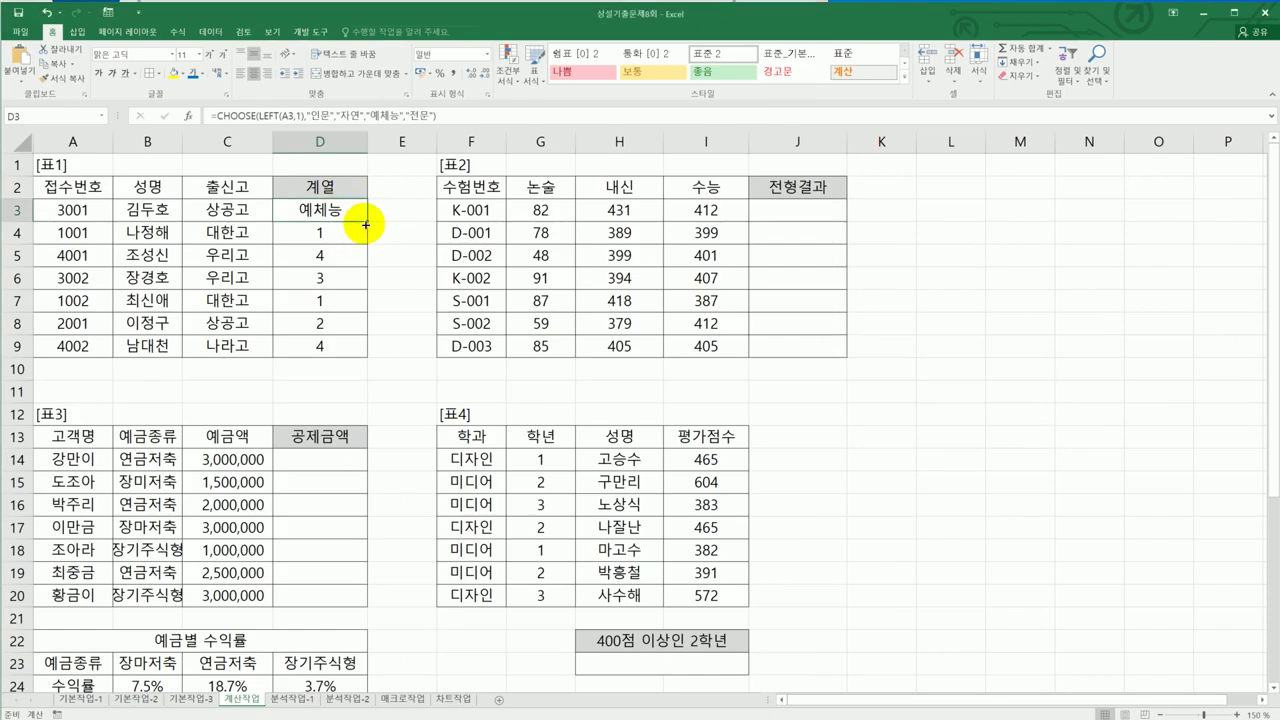
pyautogui.moveTo(367, 225); pyautogui.dragTo(362, 350)
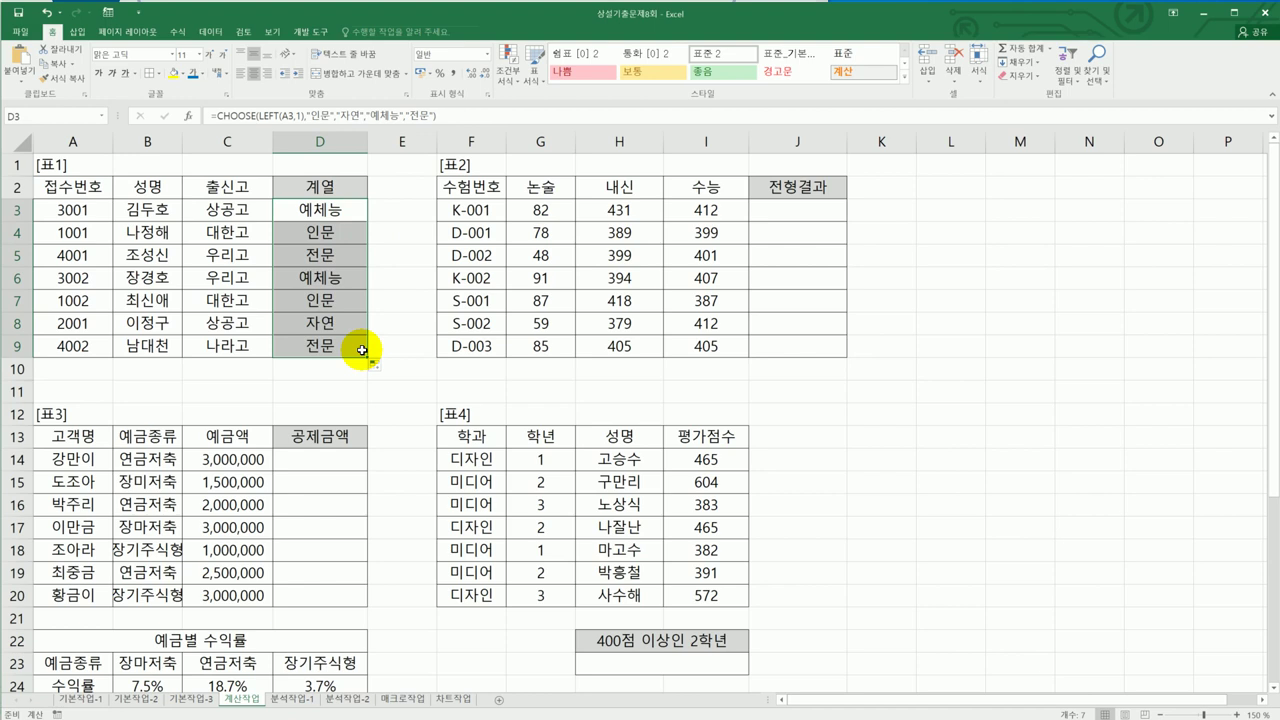
# Step: Read task 02, and in J3 of 표2 begin an IF formula with an AND test whose first condition is G3>=60
pyautogui.hotkey('alt', 'Tab')
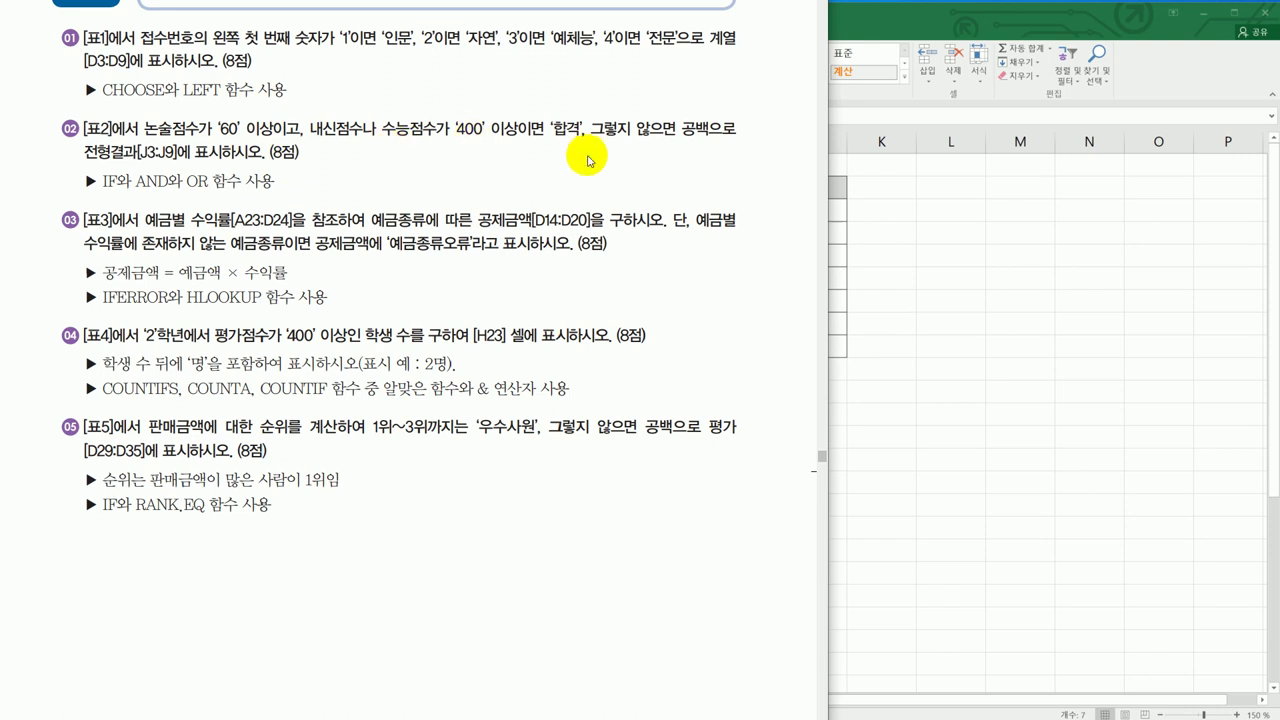
pyautogui.hotkey('alt', 'Tab')
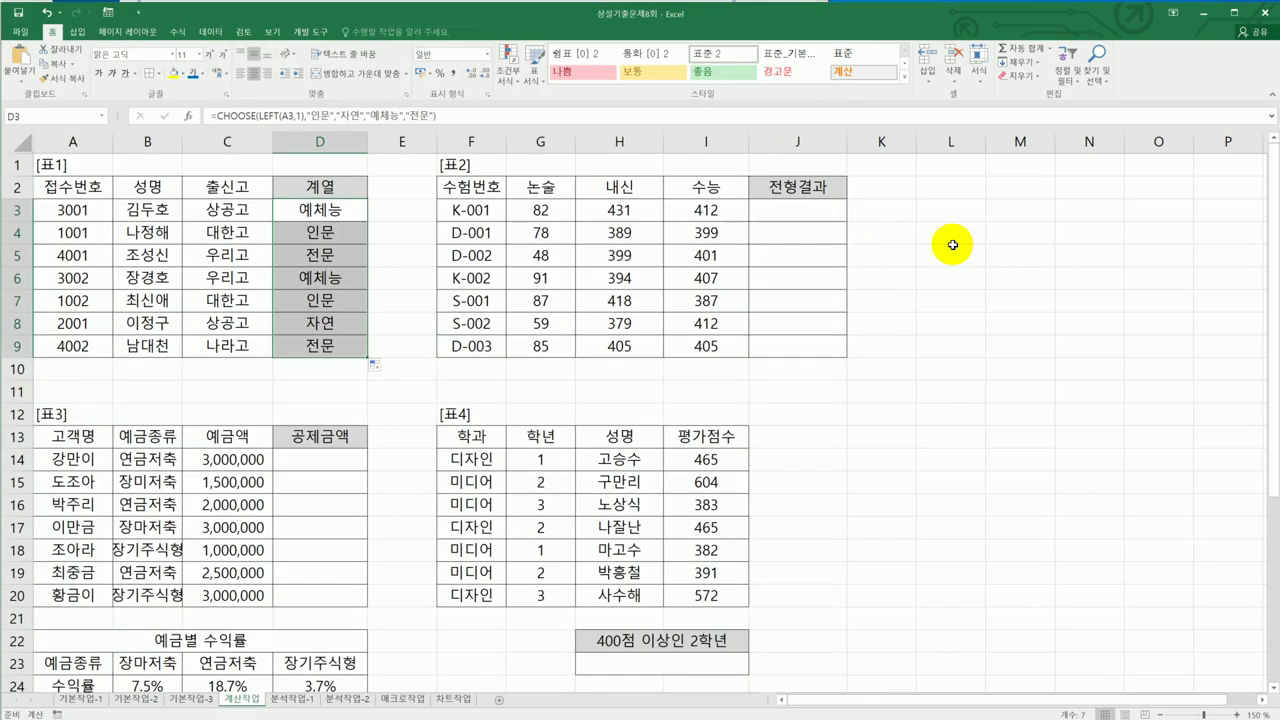
pyautogui.click(818, 210)
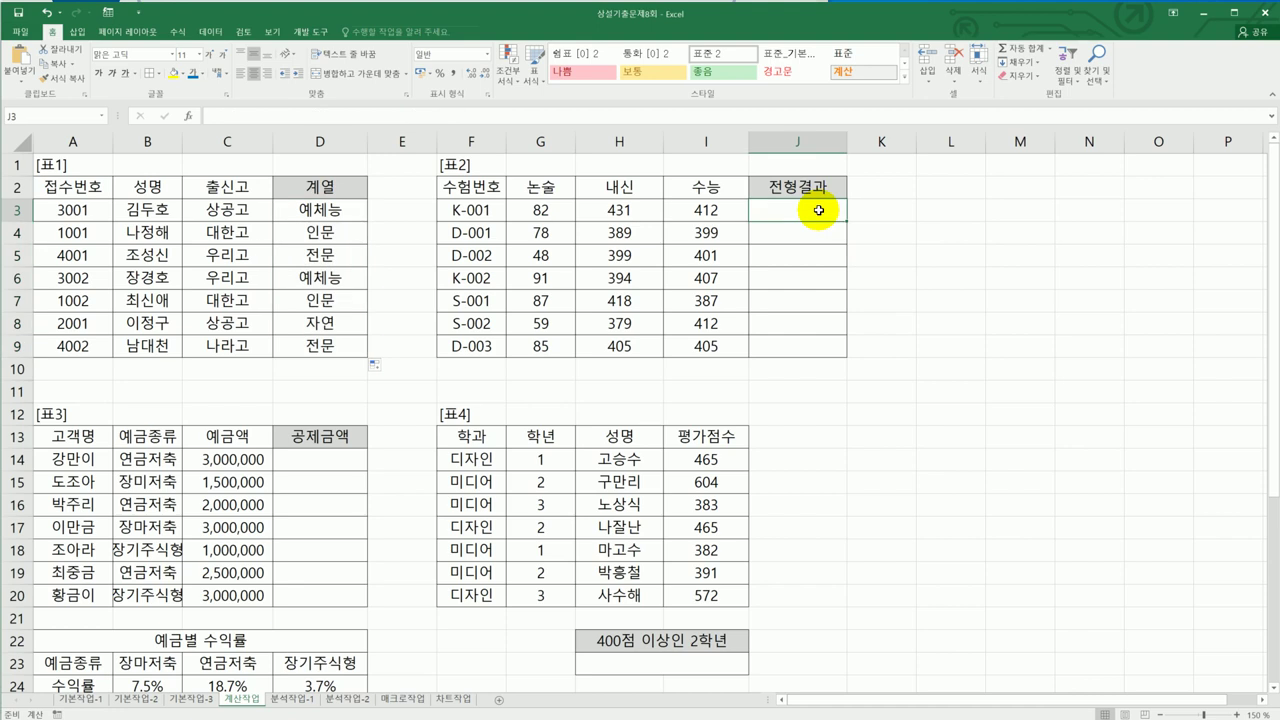
pyautogui.write('=ㅑ')
pyautogui.press('BackSpace')
pyautogui.press('Hangul')
pyautogui.write('if(')
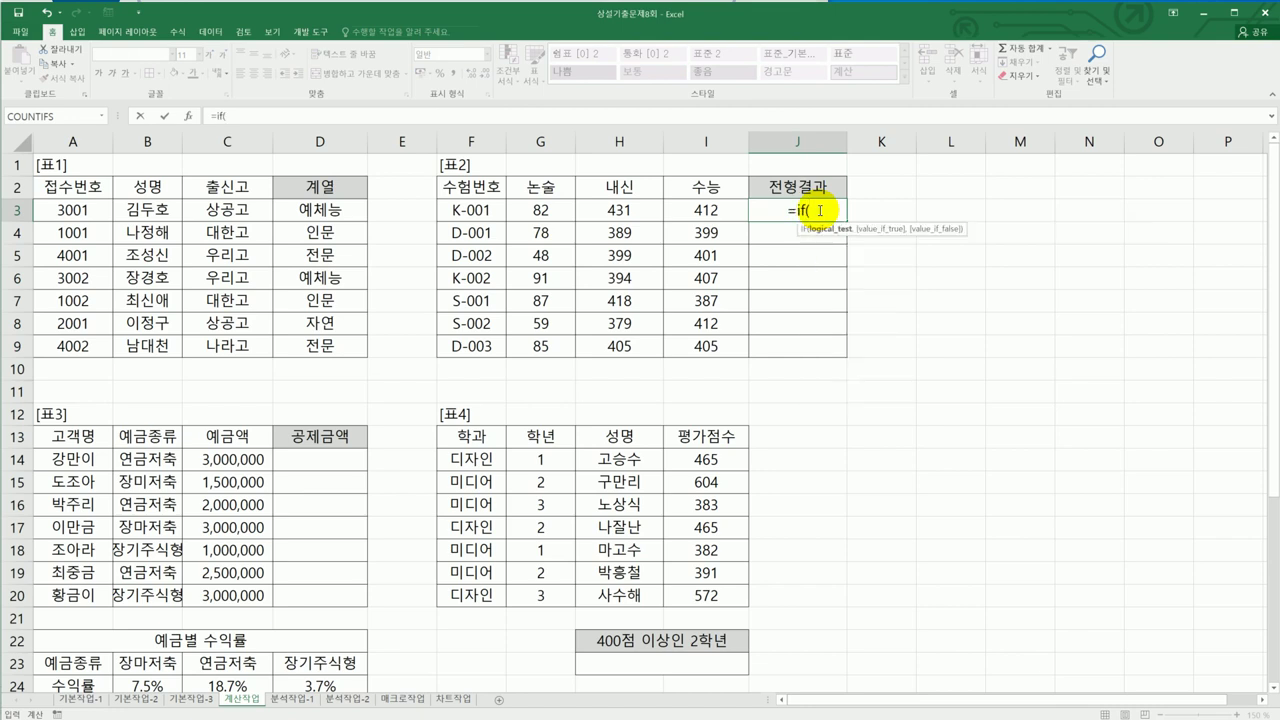
pyautogui.write('and(')
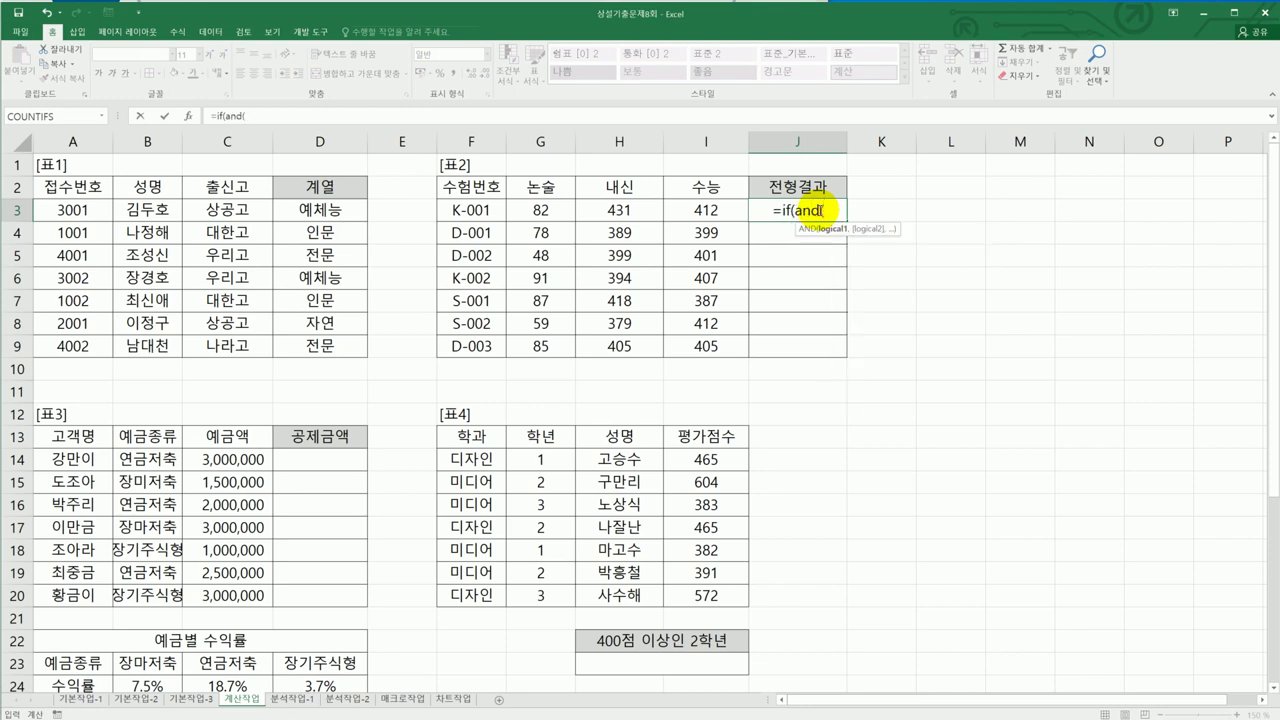
pyautogui.click(548, 211)
pyautogui.write('>=60')
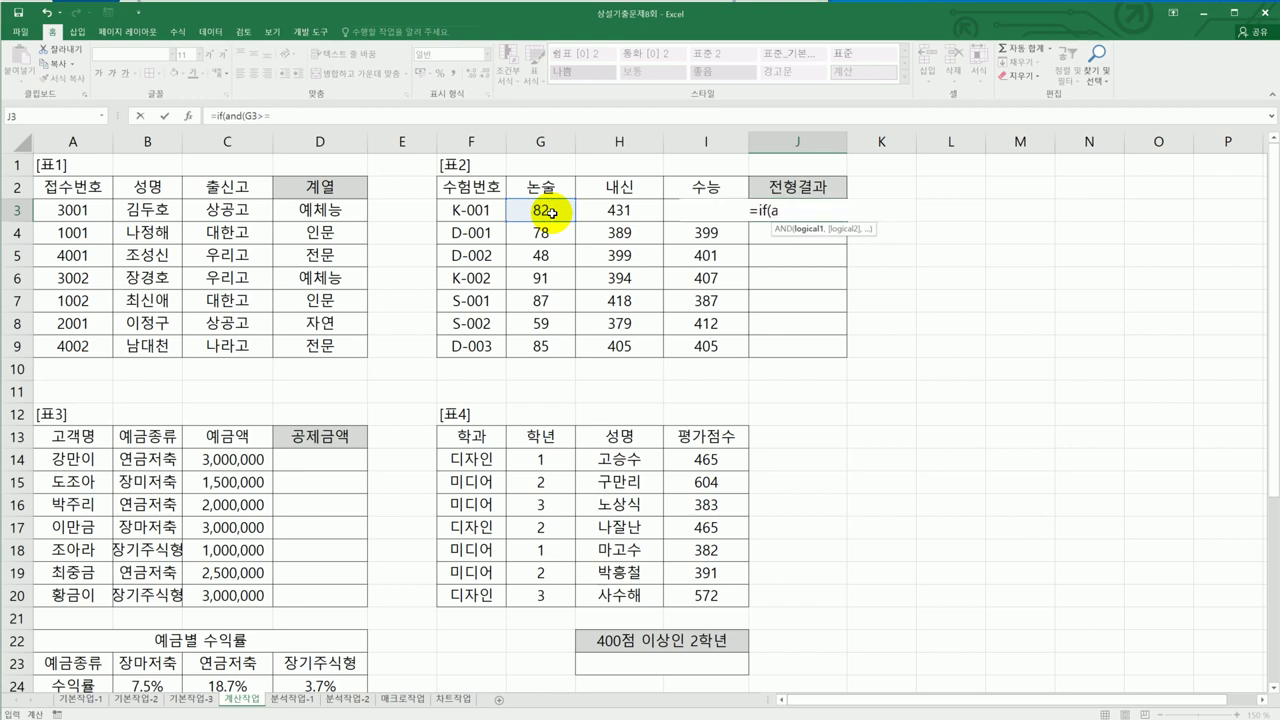
pyautogui.write(',')
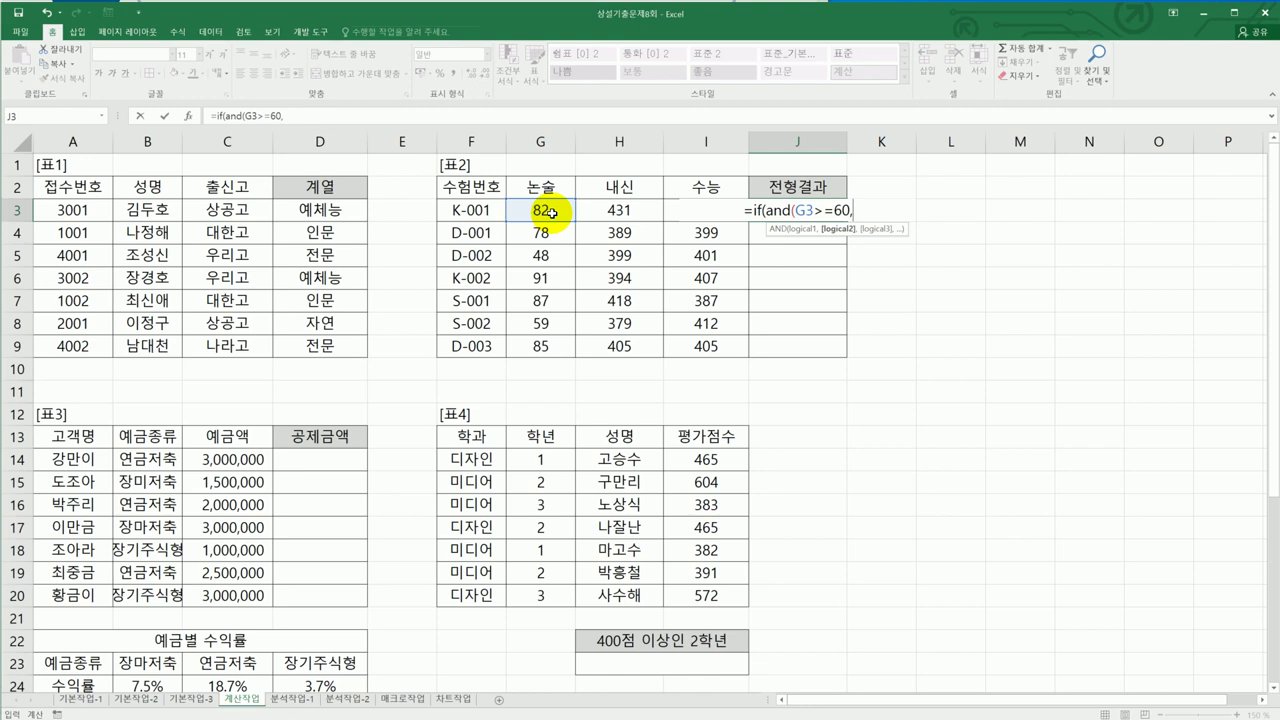
# Step: Add OR(H3>=400,I3>=400) as the second AND condition in the J3 formula and close the AND test
pyautogui.write('or(')
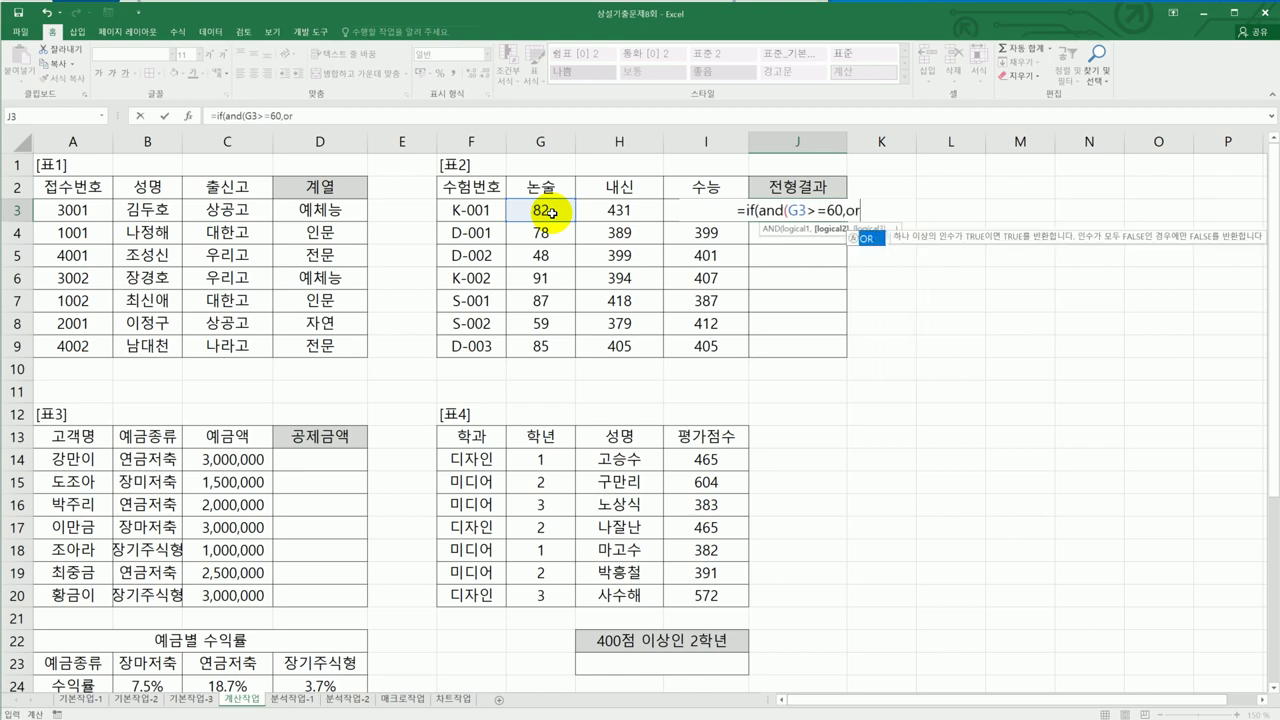
pyautogui.press('Left')
pyautogui.press('Left')
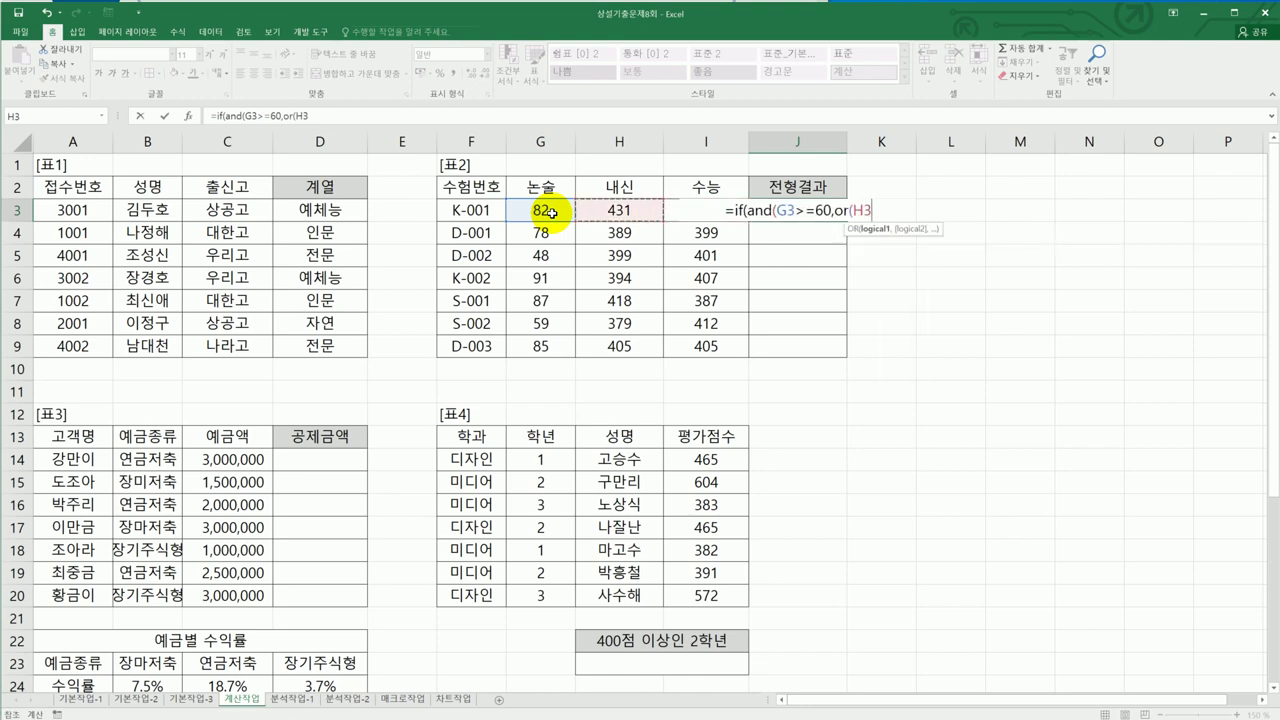
pyautogui.write('>=400,')
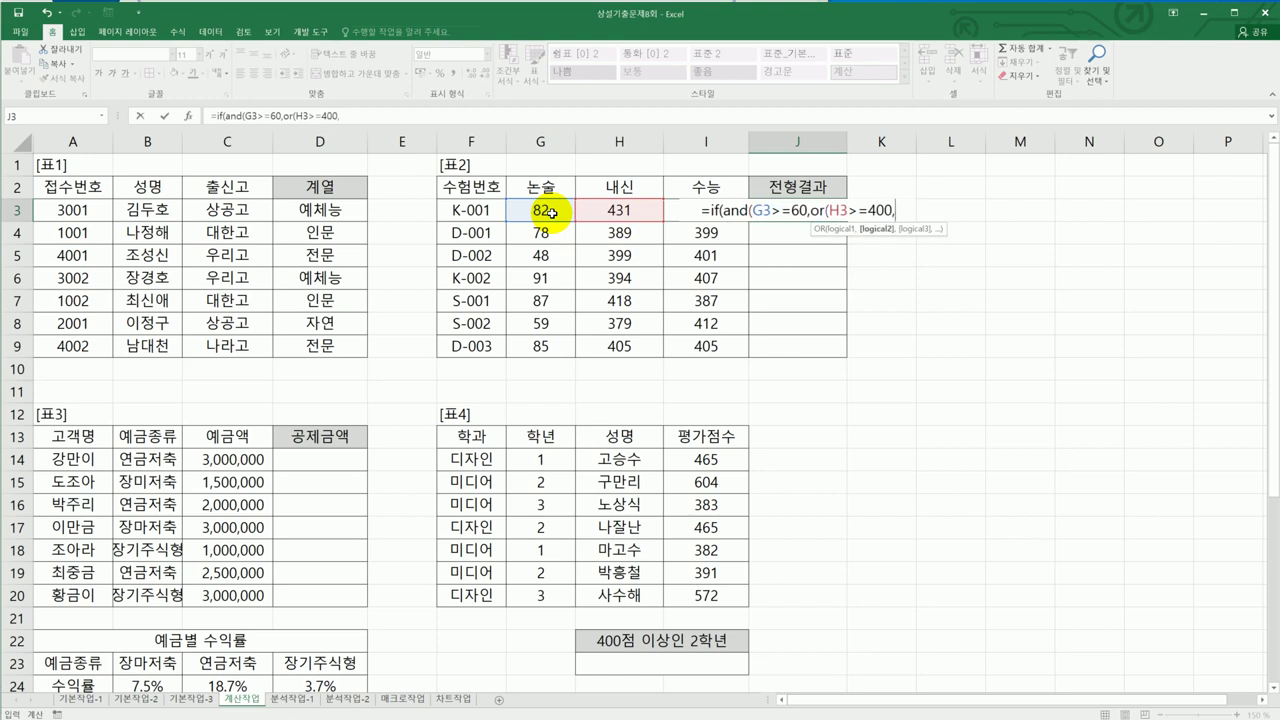
pyautogui.press('Left')
pyautogui.write('>=40')
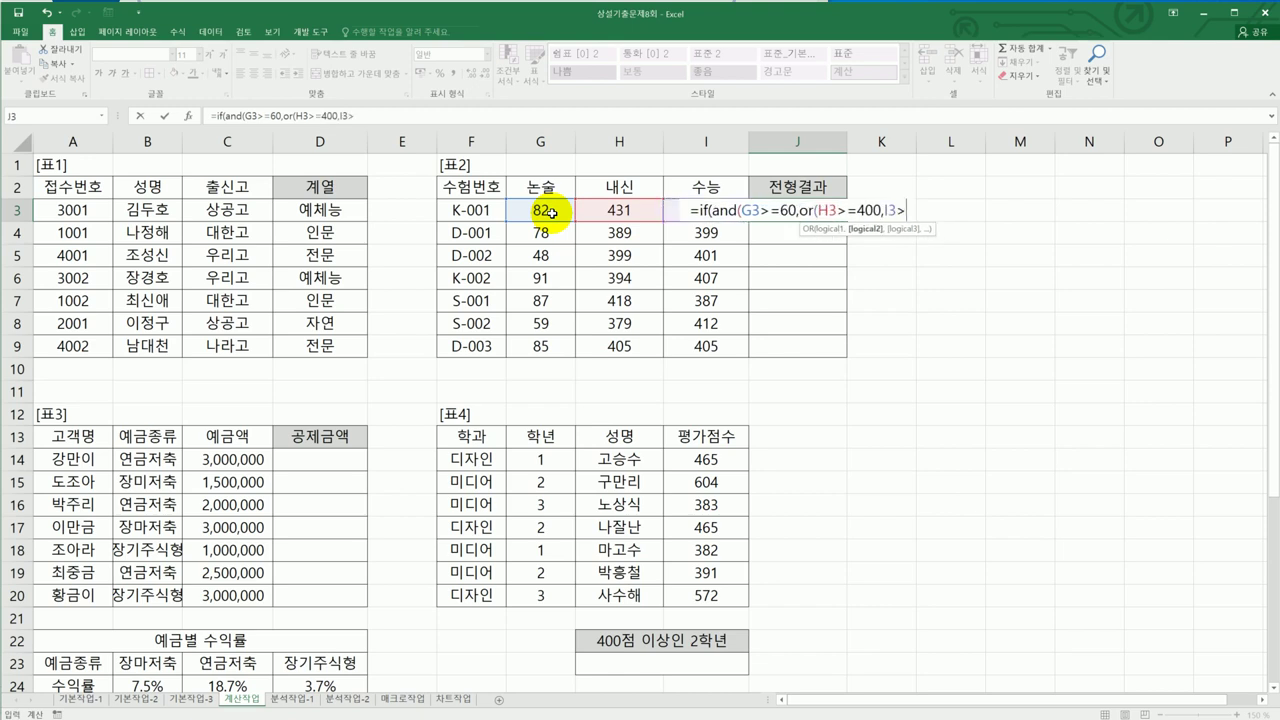
pyautogui.write('0')
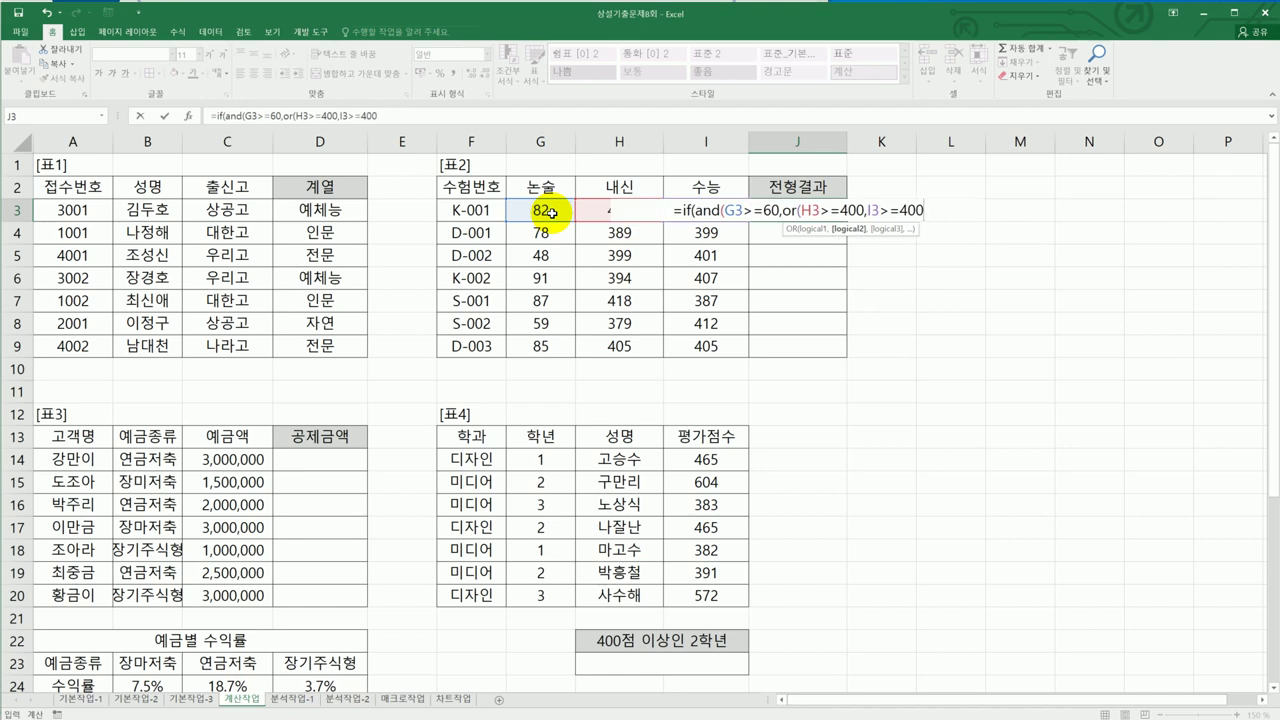
pyautogui.write(')')
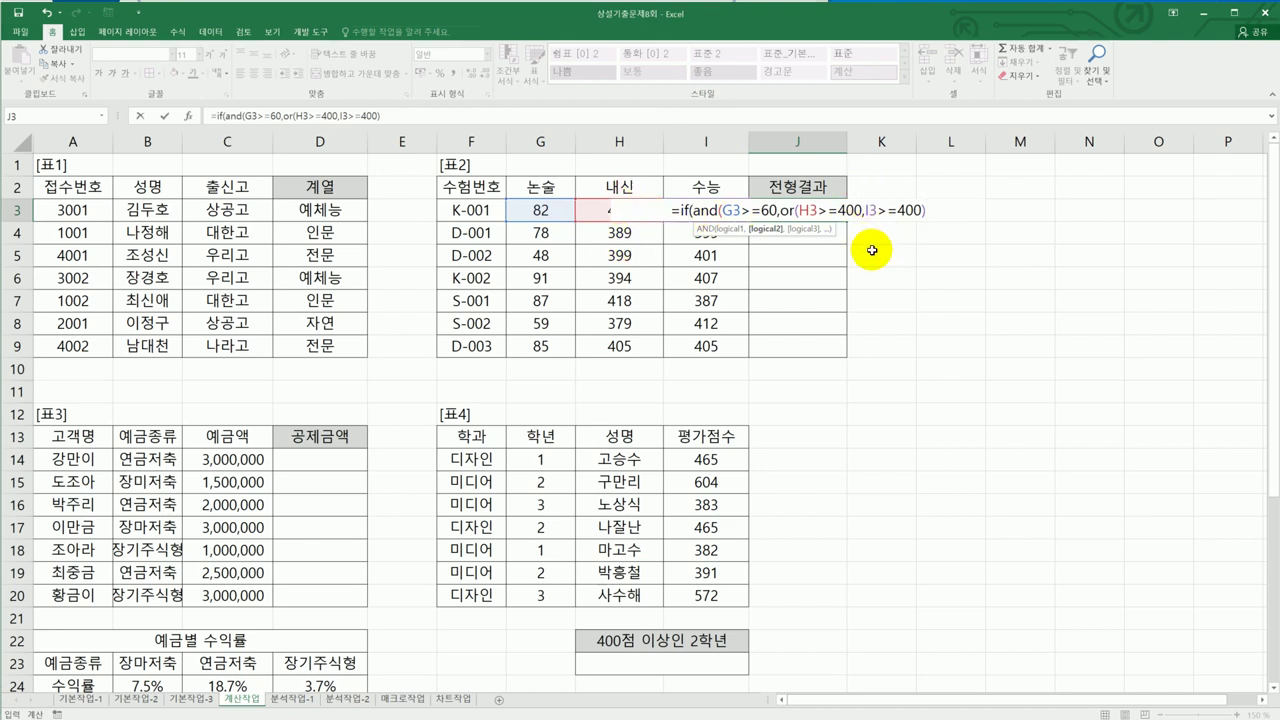
pyautogui.write(')')
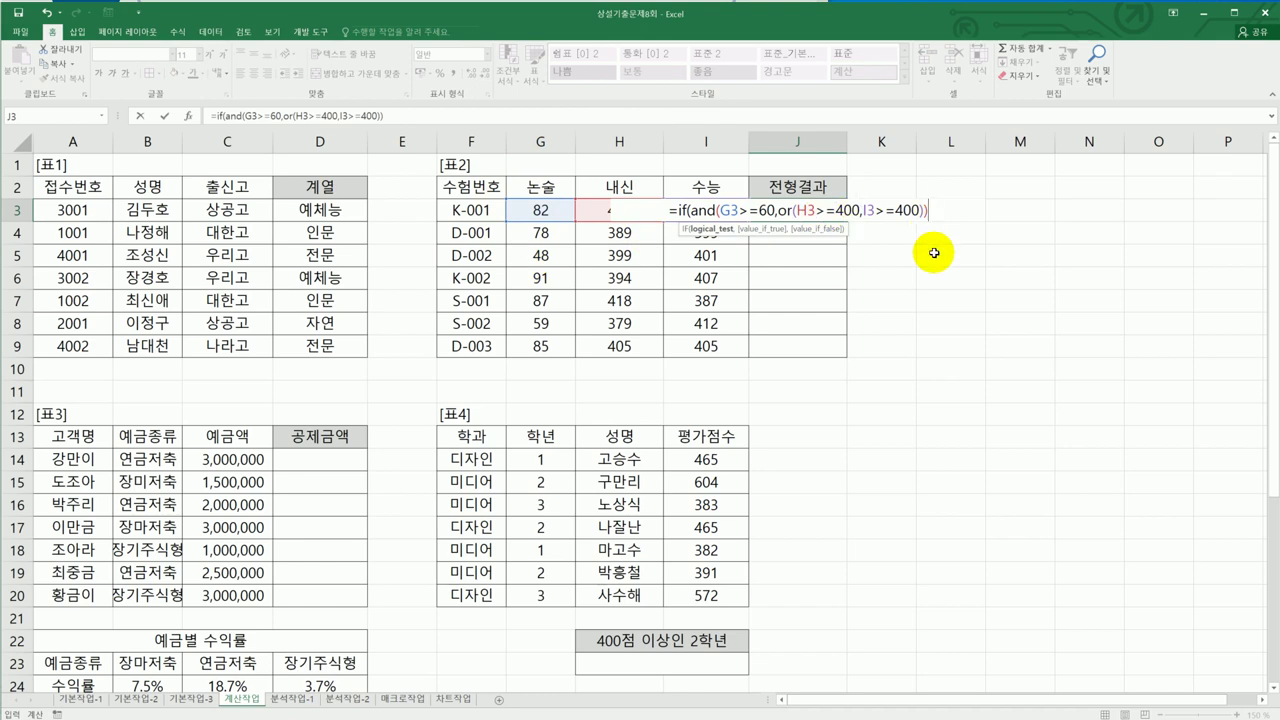
# Step: Complete the J3 IF formula with "합격" as the true value and an empty string "" as the false value
pyautogui.write(',')
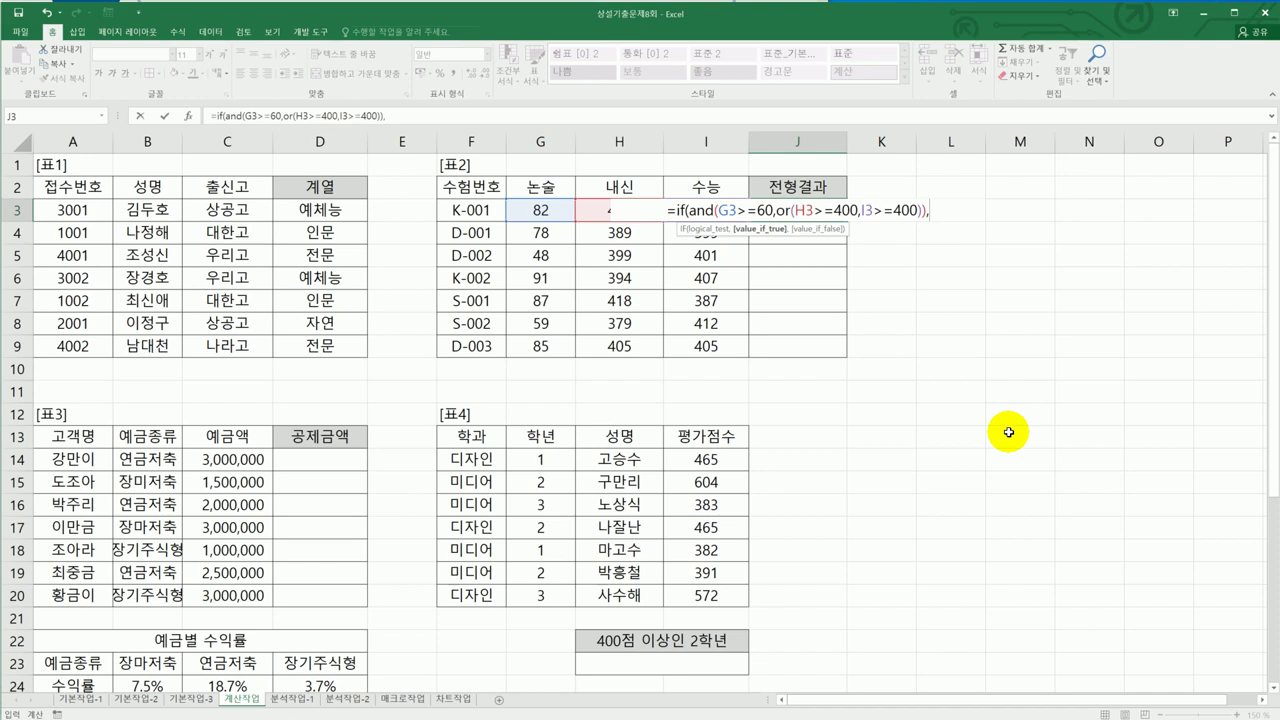
pyautogui.write('"합격')
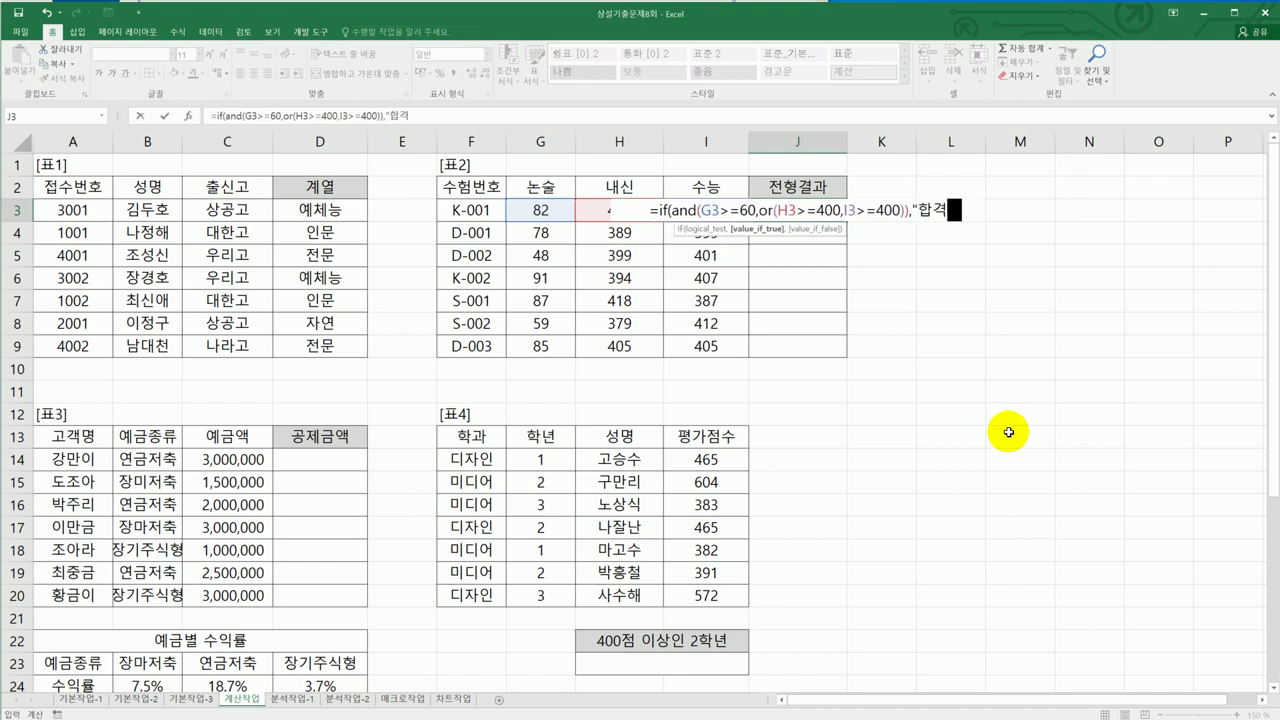
pyautogui.write('",')
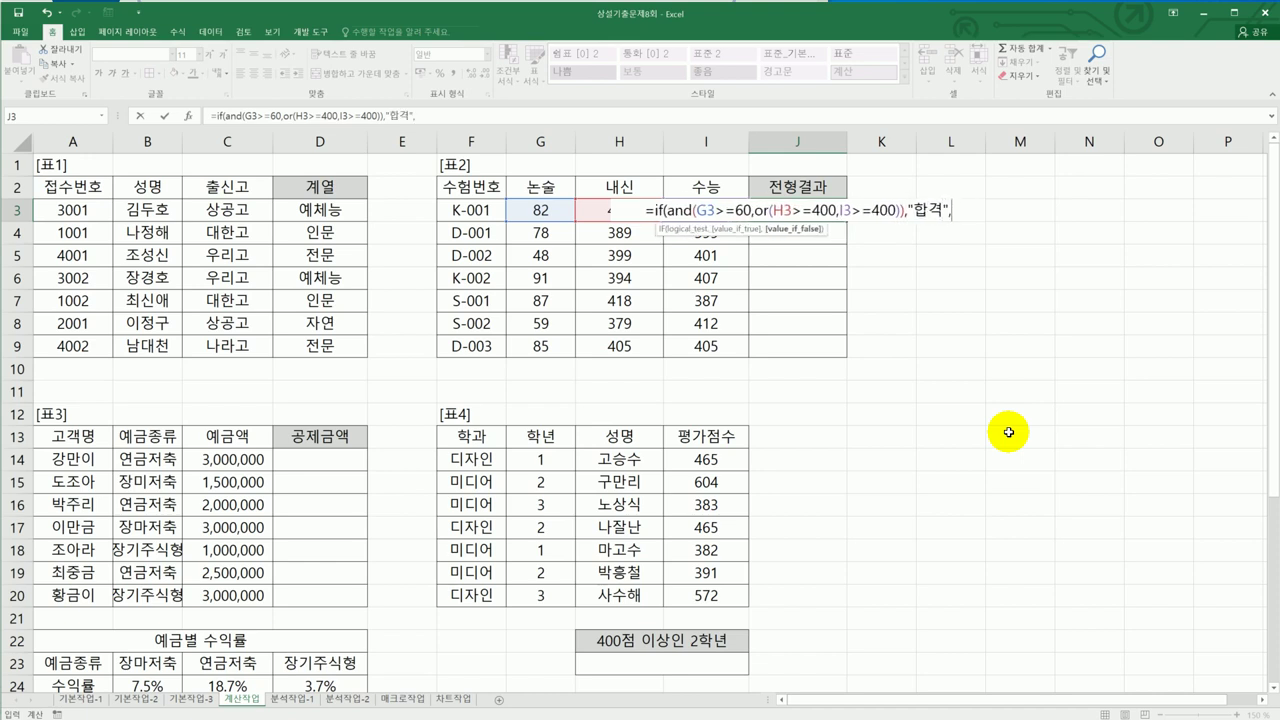
pyautogui.write('""')
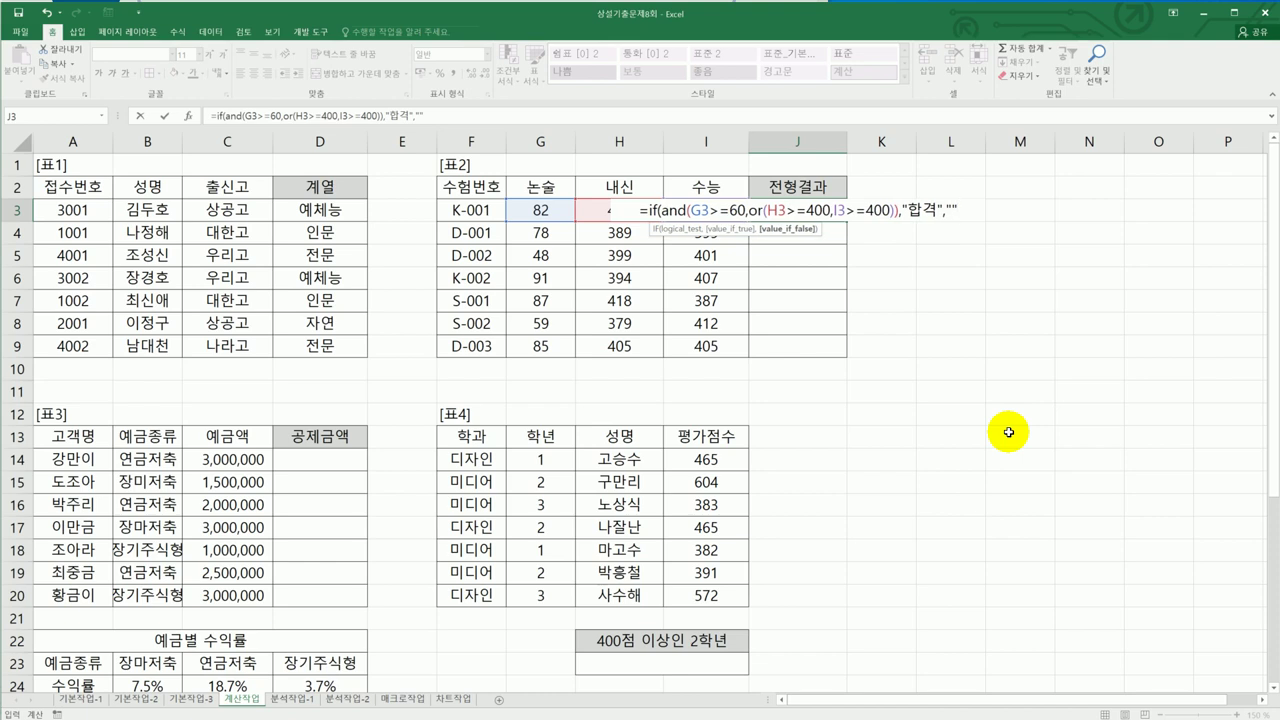
pyautogui.write(')')
pyautogui.press('Return')
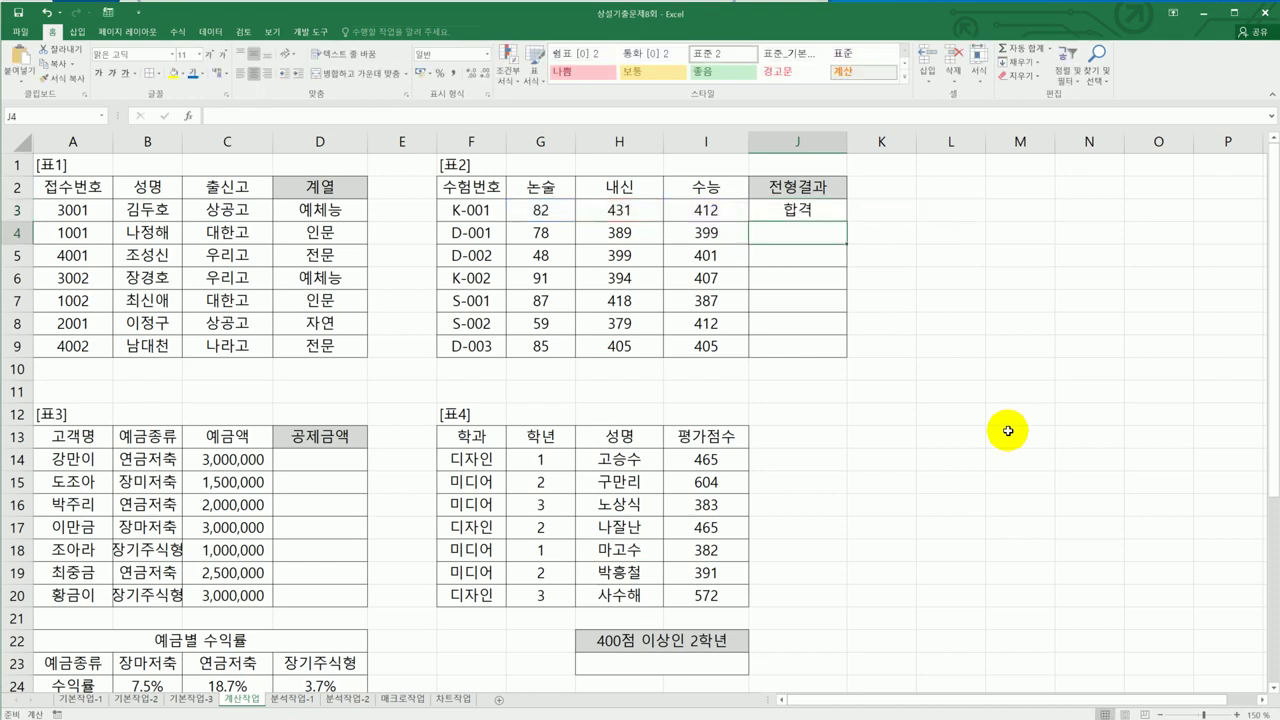
# Step: Fill the 전형결과 formula from J3 down to J9 and check the first row's scores in G3:I3 against it
pyautogui.click(838, 212)
pyautogui.moveTo(846, 223); pyautogui.dragTo(842, 353)
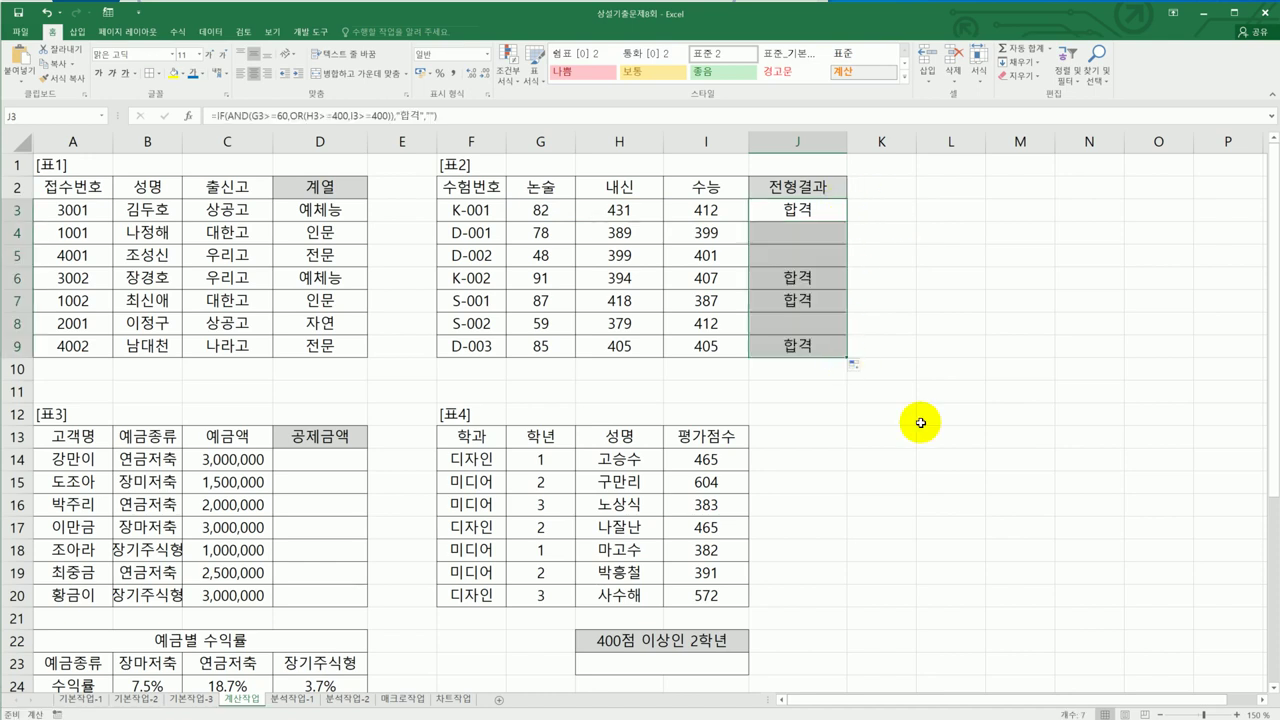
pyautogui.click(793, 211)
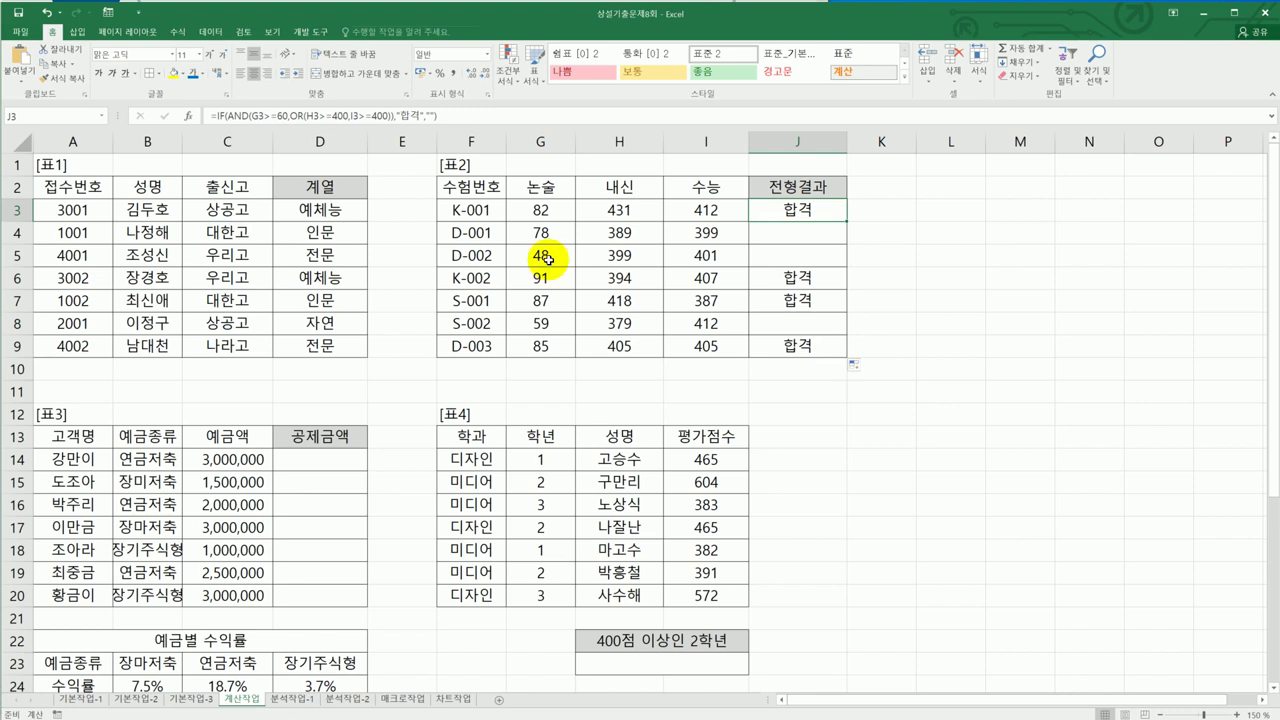
pyautogui.moveTo(532, 208); pyautogui.dragTo(729, 206)
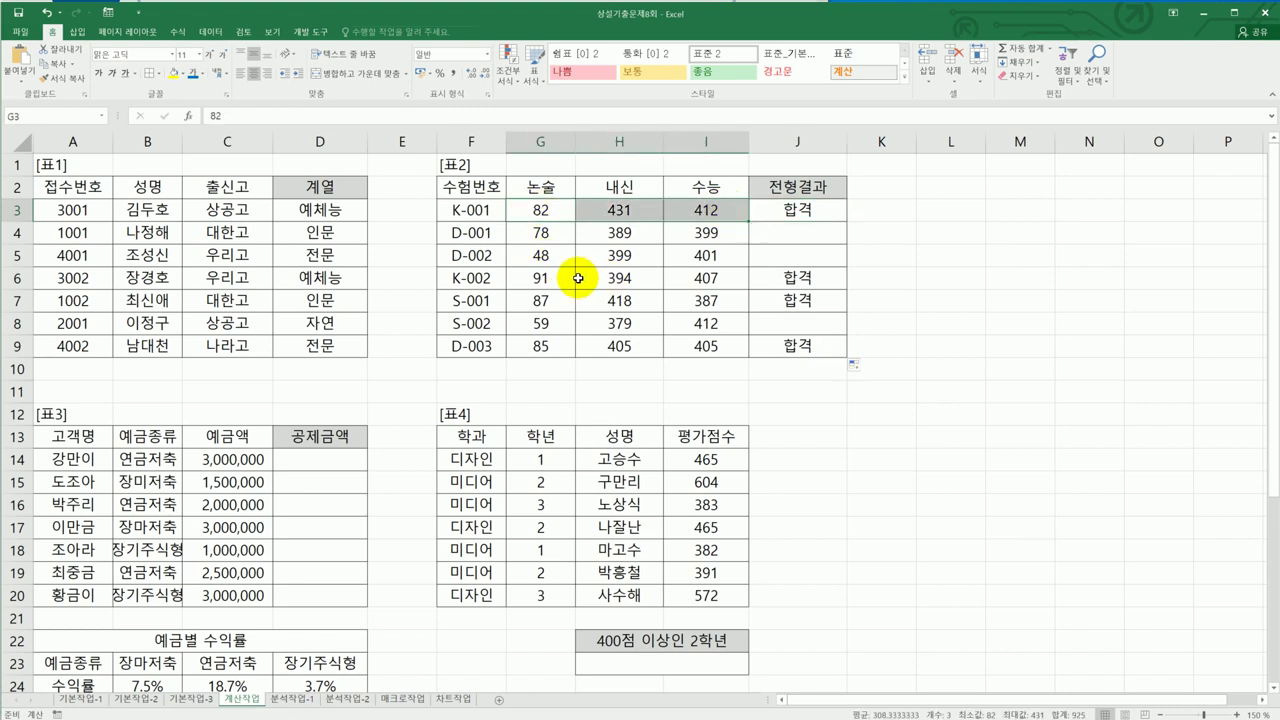
# Step: Check the 내신 and 수능 scores of the 합격 rows 3, 6, 7 and 9 in 표2 against the pass conditions
pyautogui.moveTo(563, 276); pyautogui.dragTo(700, 297)
pyautogui.moveTo(600, 346); pyautogui.dragTo(680, 345)
pyautogui.click(642, 215)
pyautogui.moveTo(642, 215); pyautogui.dragTo(700, 209)
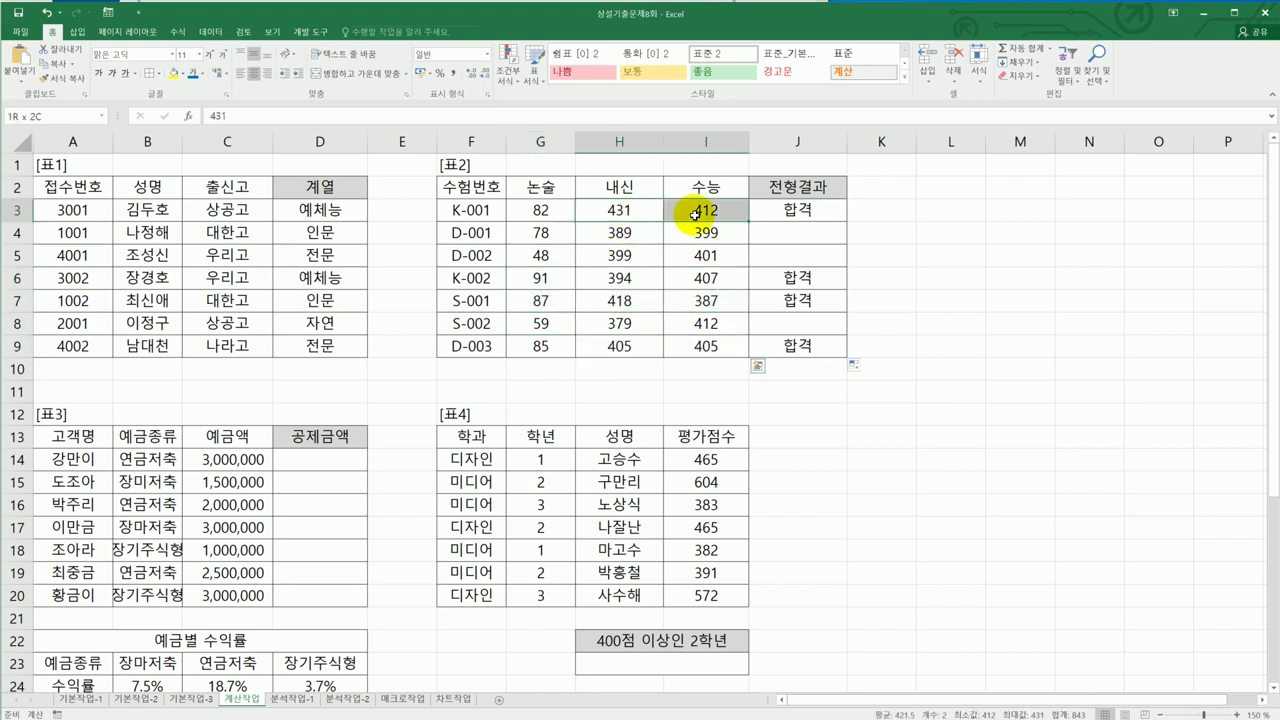
pyautogui.moveTo(668, 278); pyautogui.dragTo(670, 300)
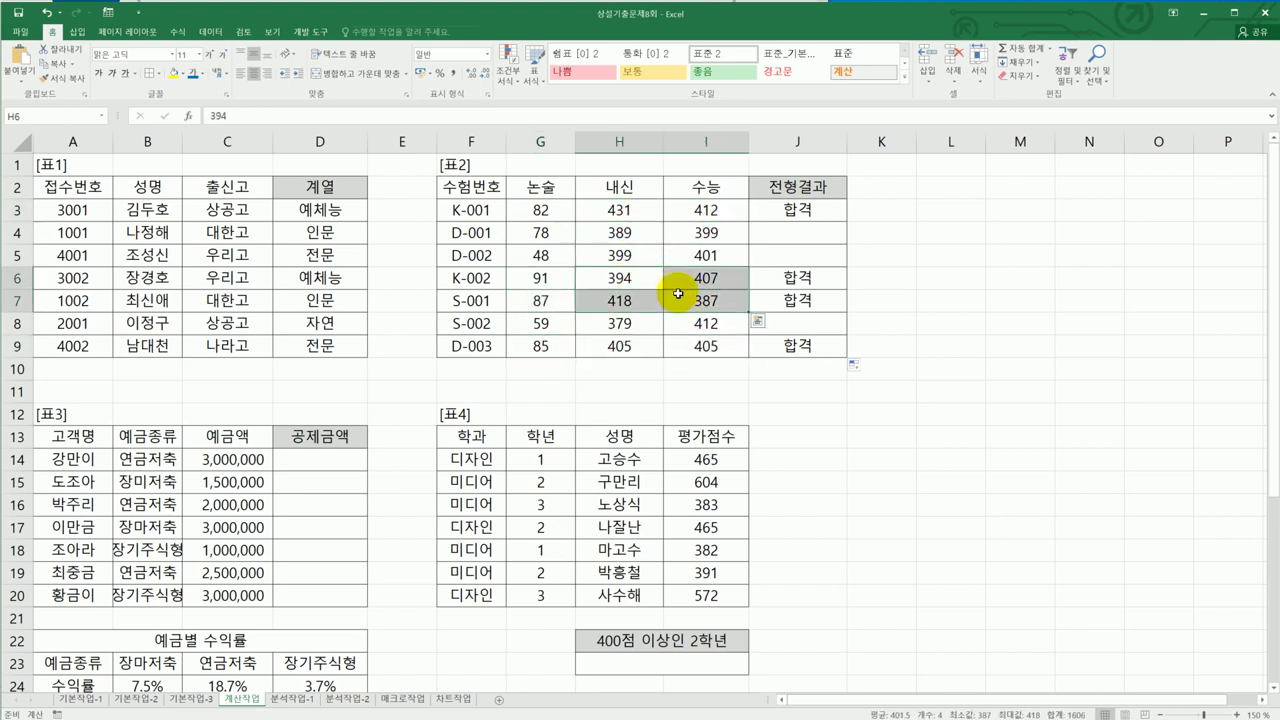
pyautogui.moveTo(645, 345); pyautogui.dragTo(725, 358)
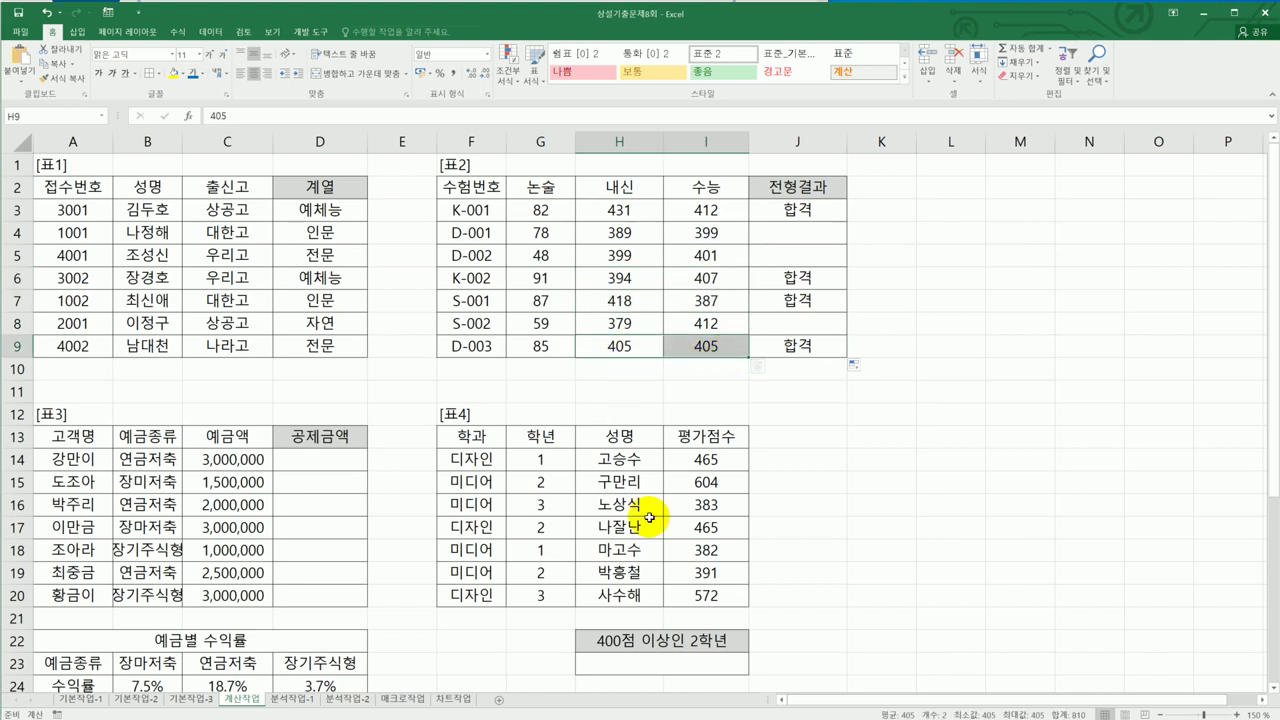
# Step: Read task 03 and review the 예금액 in C14 and the 수익률 values in B24:D24 for 표3
pyautogui.scroll(-1, 650, 517)
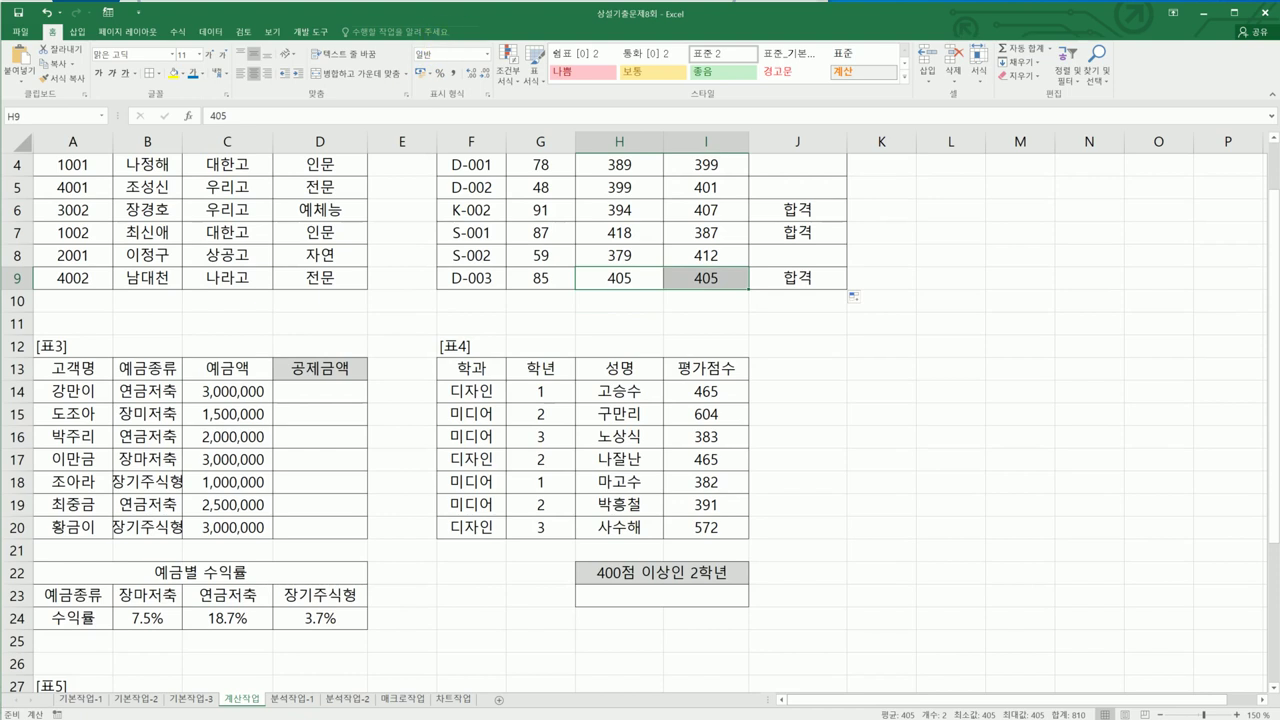
pyautogui.hotkey('alt', 'Tab')
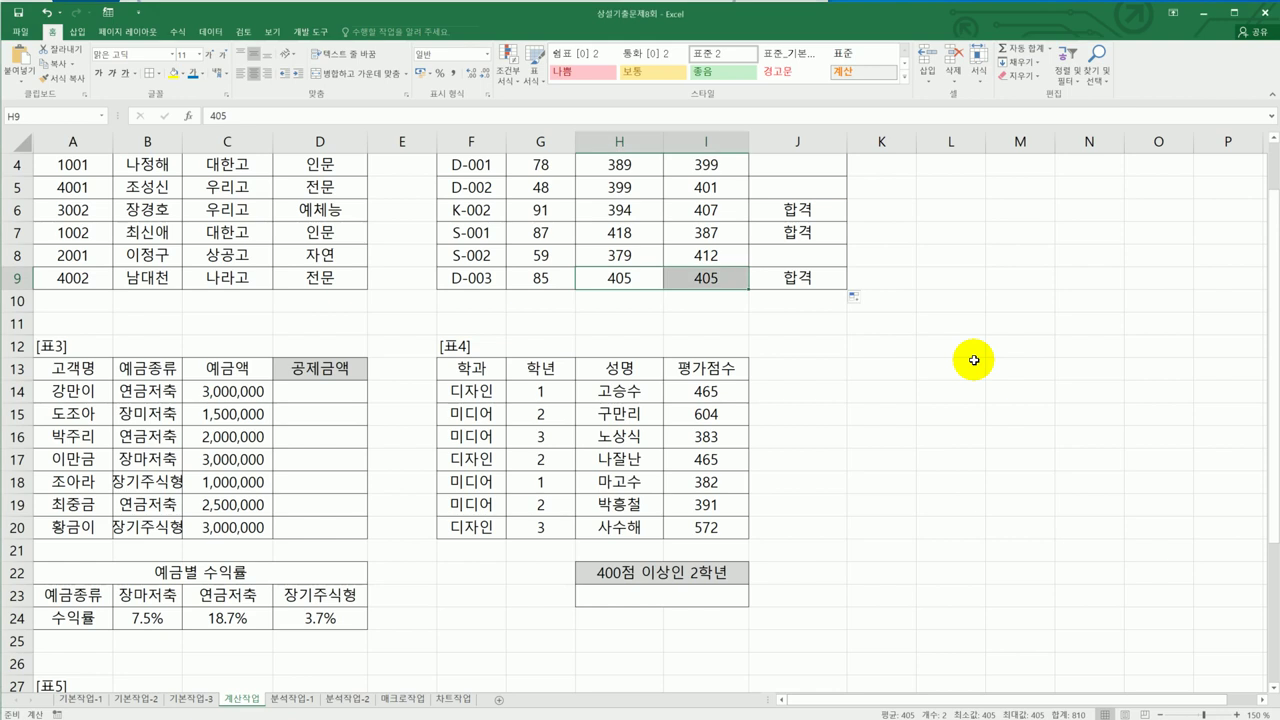
pyautogui.click(327, 393)
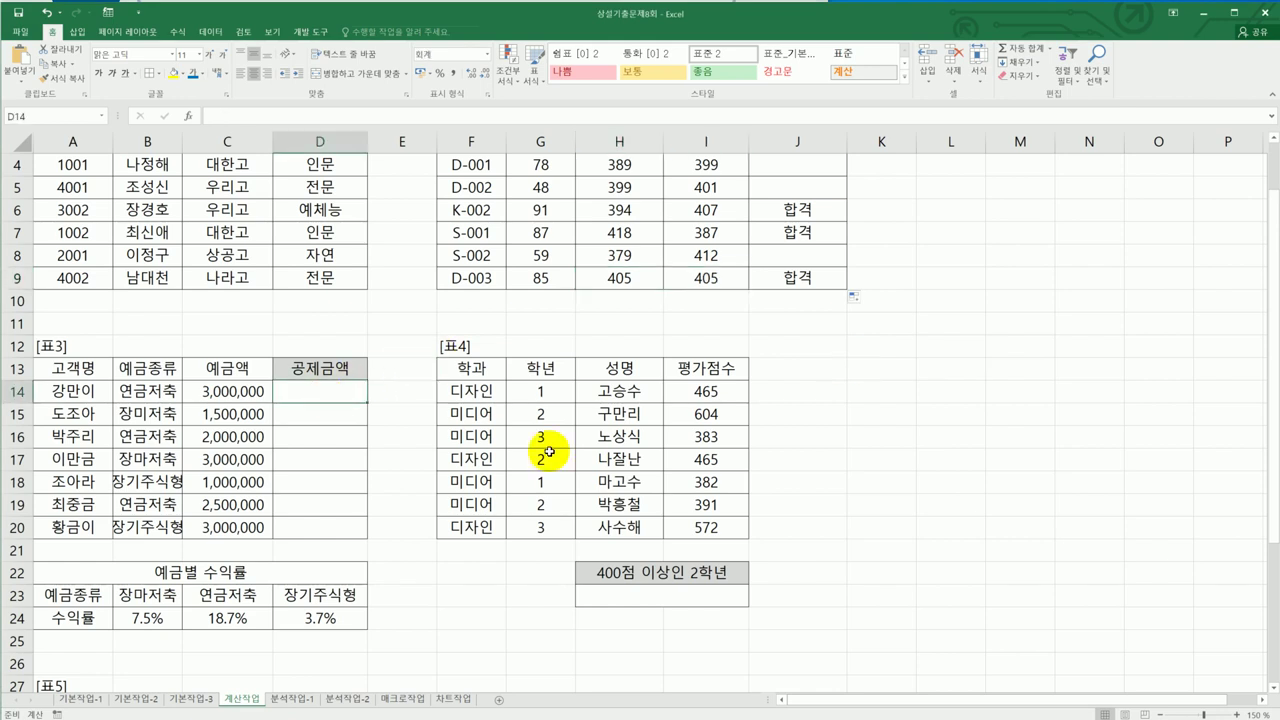
pyautogui.click(247, 398)
pyautogui.moveTo(140, 618); pyautogui.dragTo(310, 619)
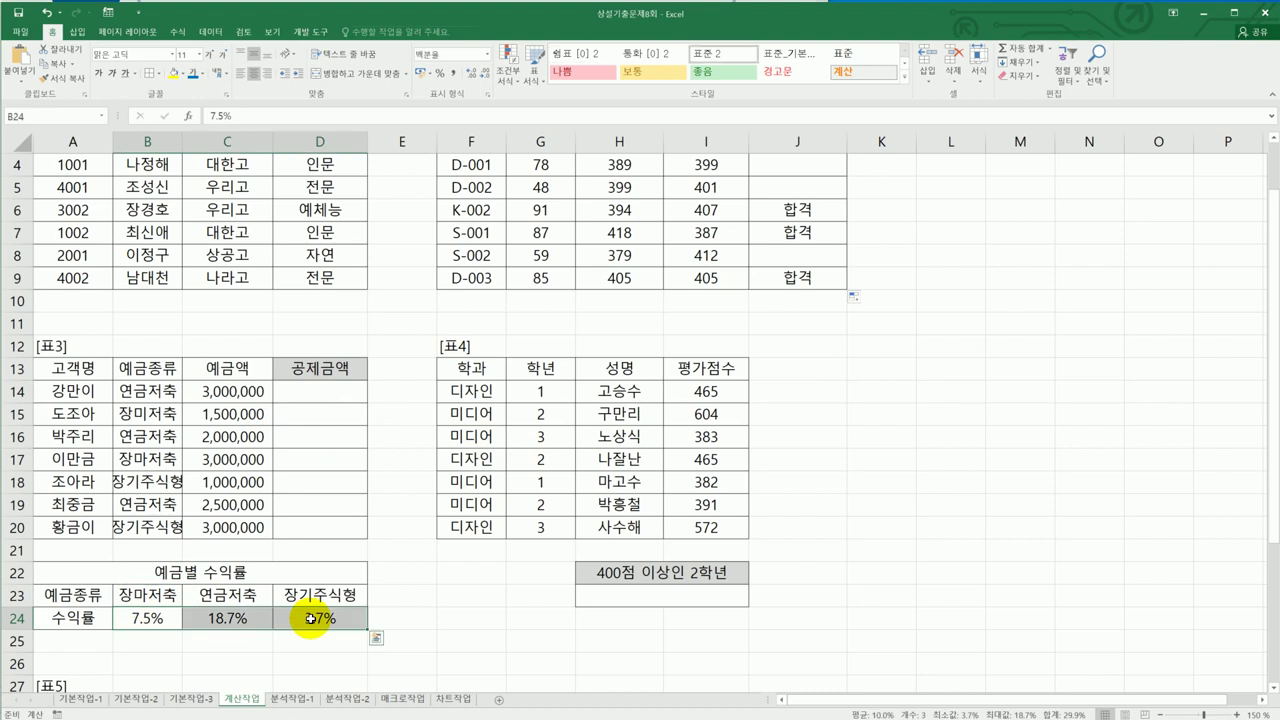
# Step: In D14 of 표3, begin a 공제금액 formula that multiplies C14 by an HLOOKUP function
pyautogui.click(338, 399)
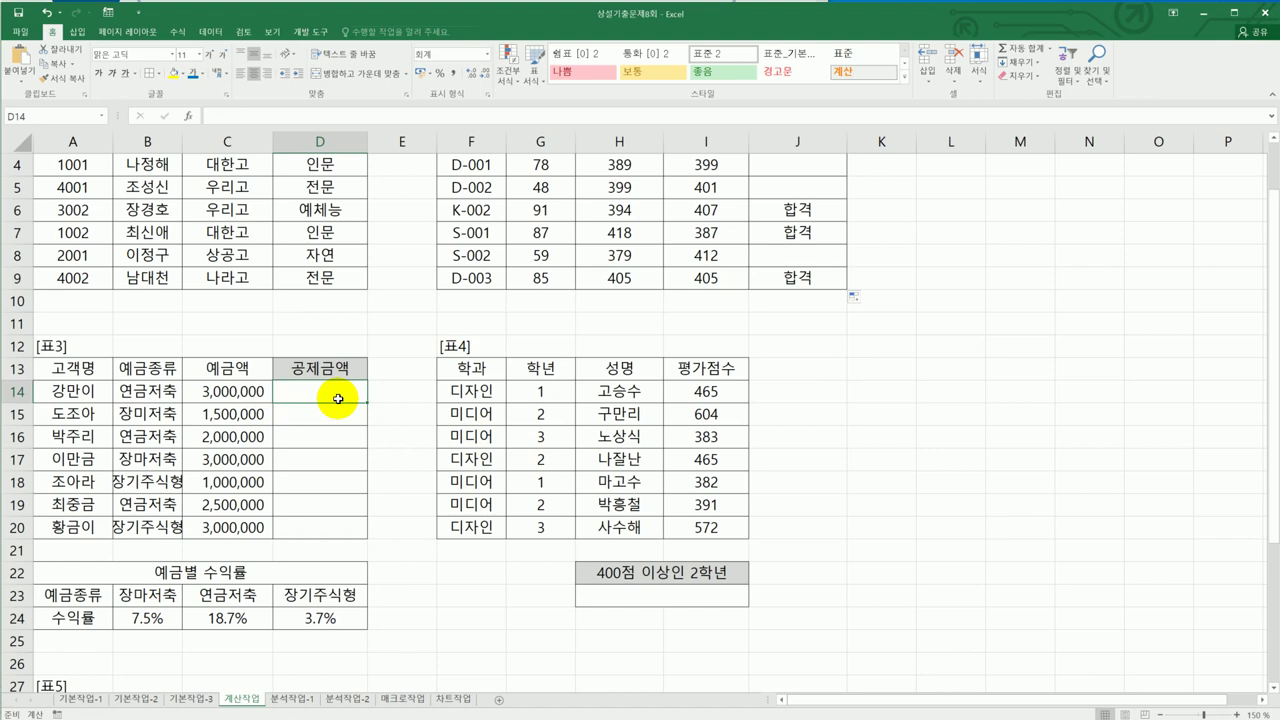
pyautogui.write('=ㅣ')
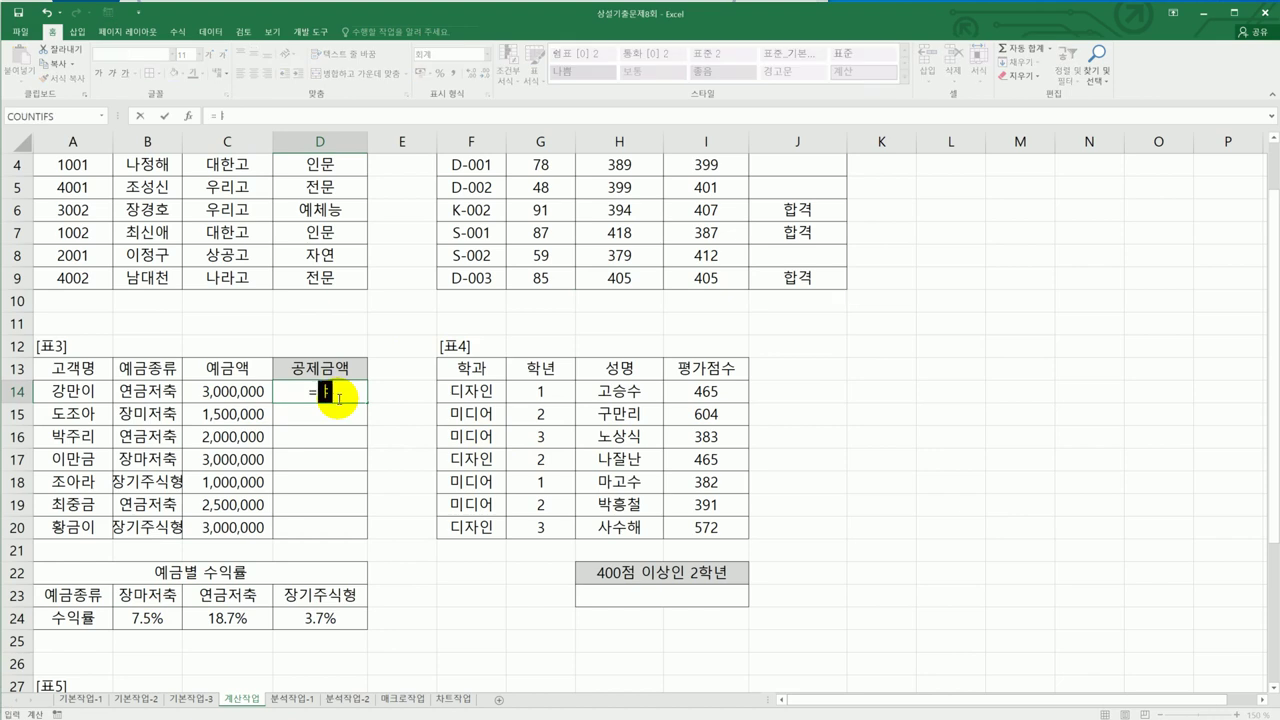
pyautogui.press('Left')
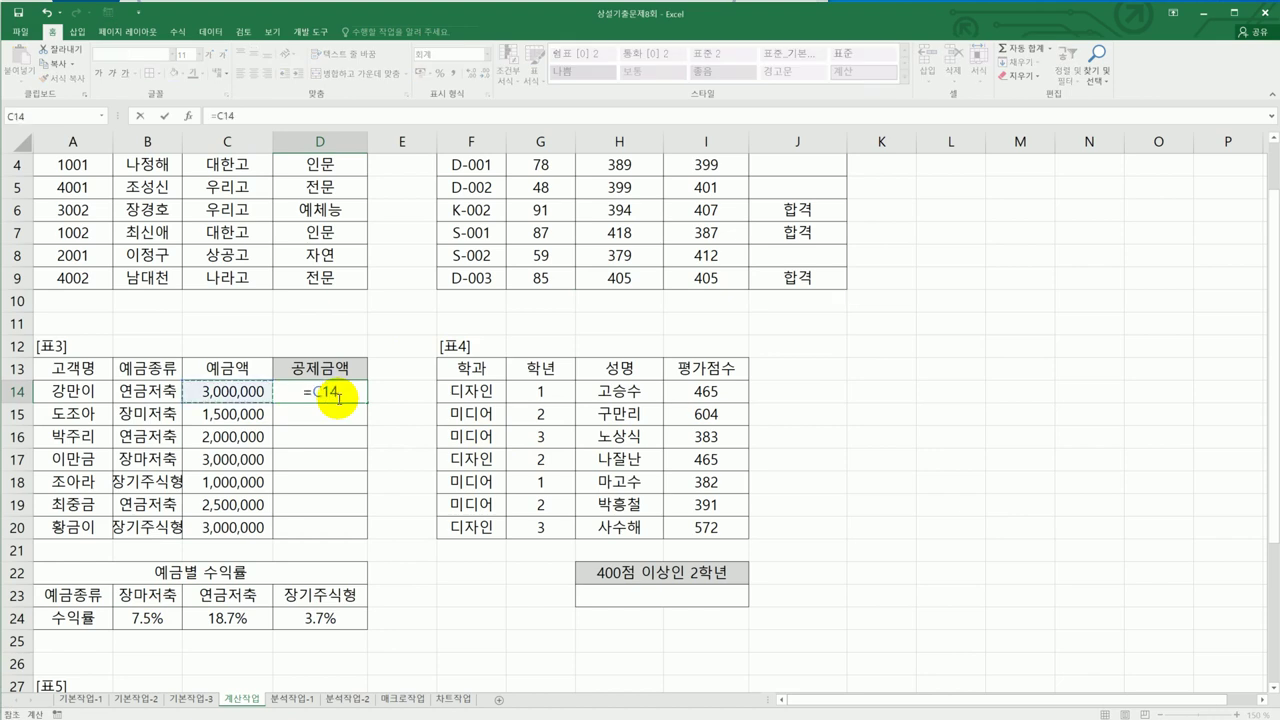
pyautogui.write('*')
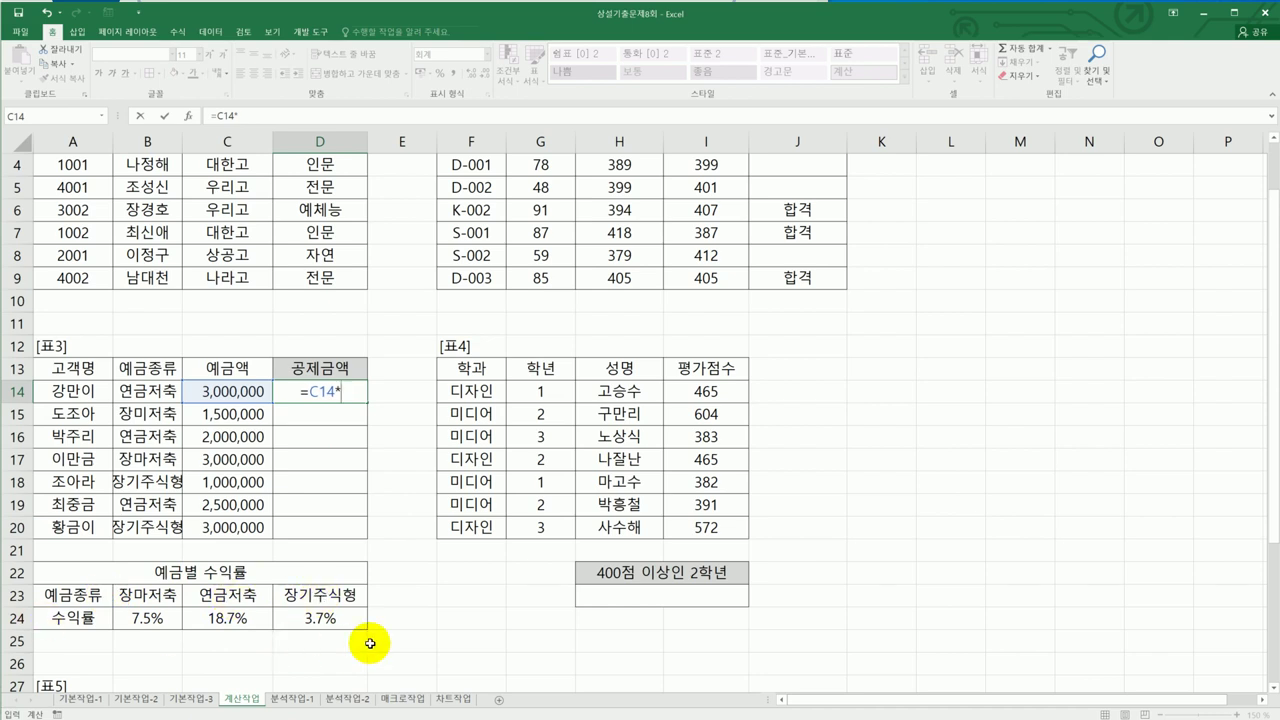
pyautogui.write('hl')
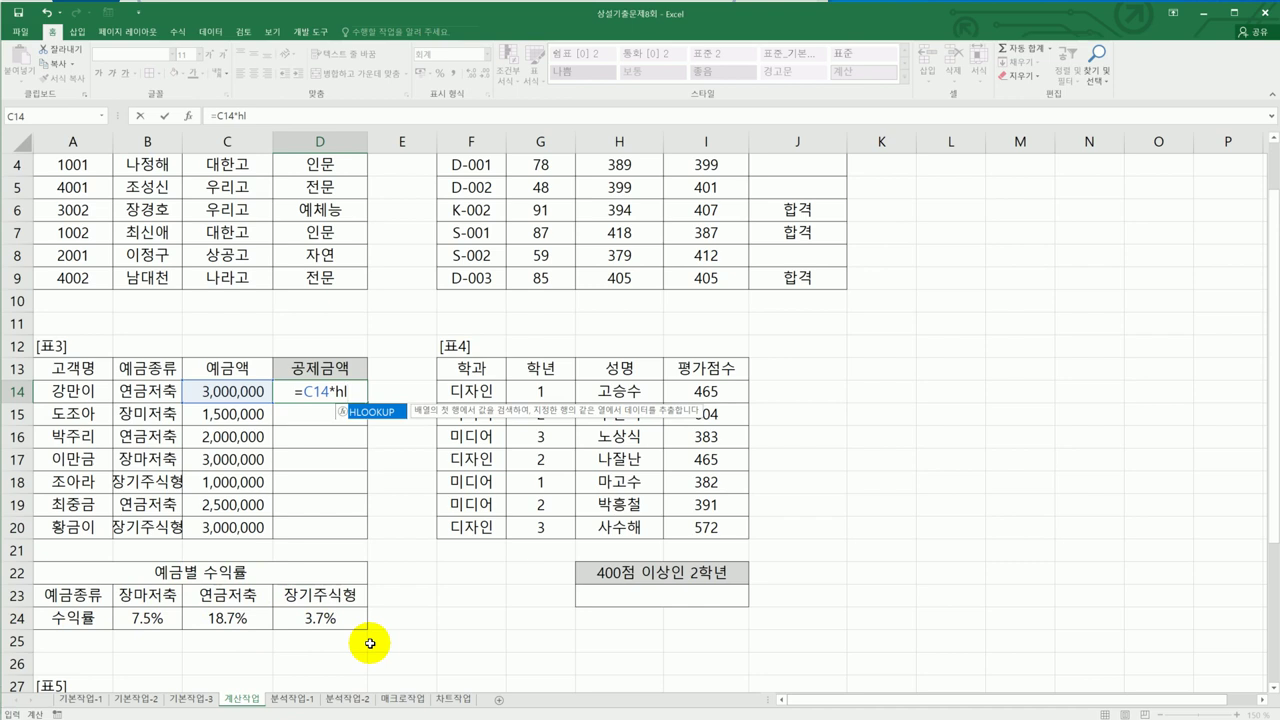
pyautogui.doubleClick(376, 416)
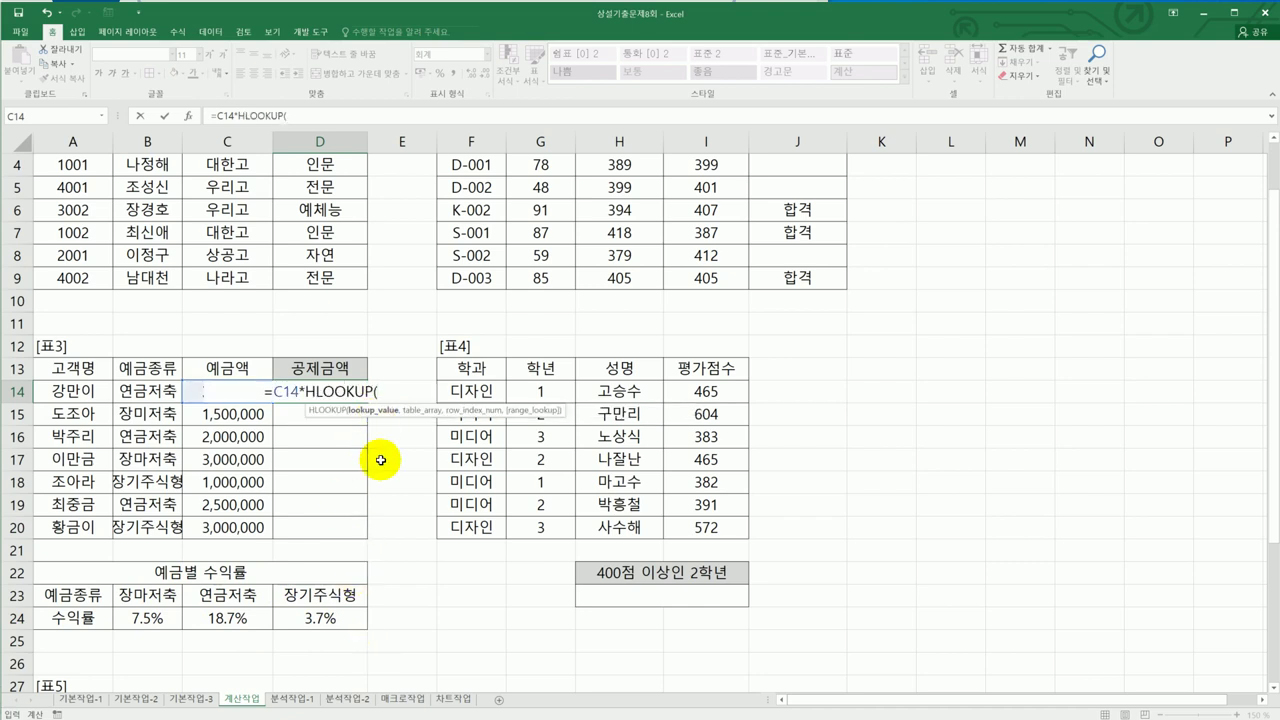
# Step: Give the HLOOKUP in D14 the lookup value B14 and the absolute table range $B$23:$D$24
pyautogui.click(128, 392)
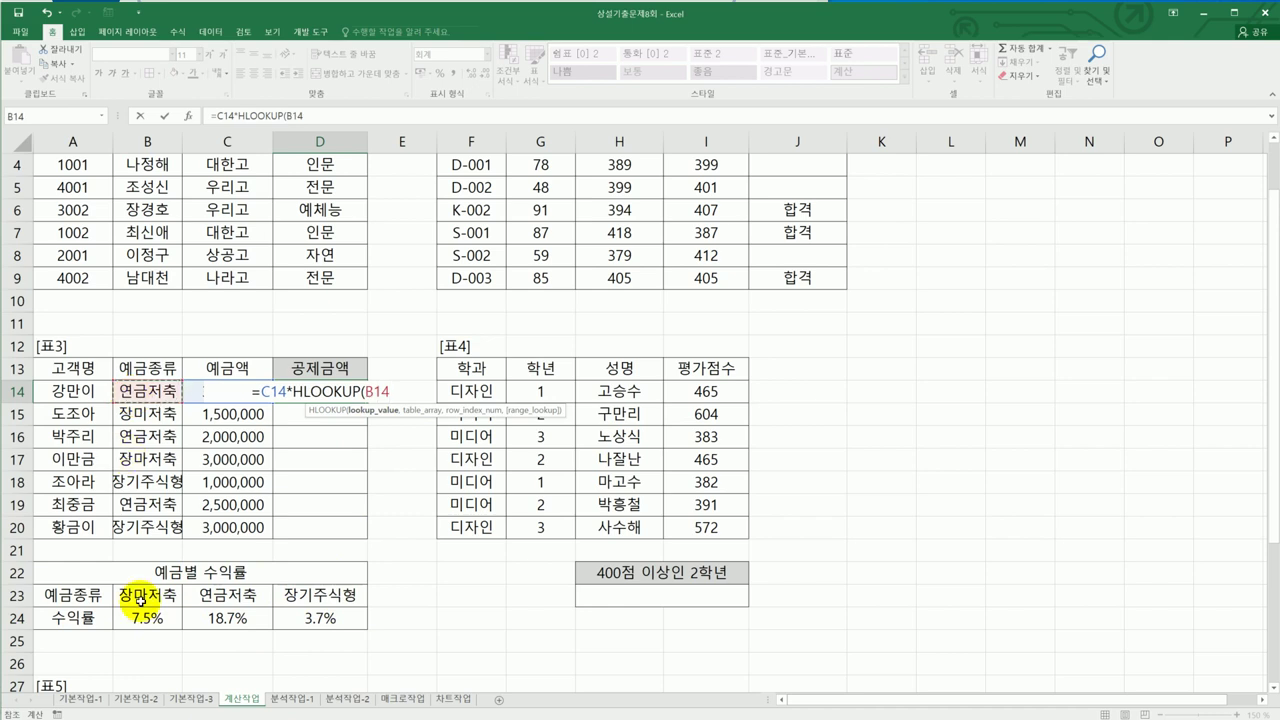
pyautogui.write(',')
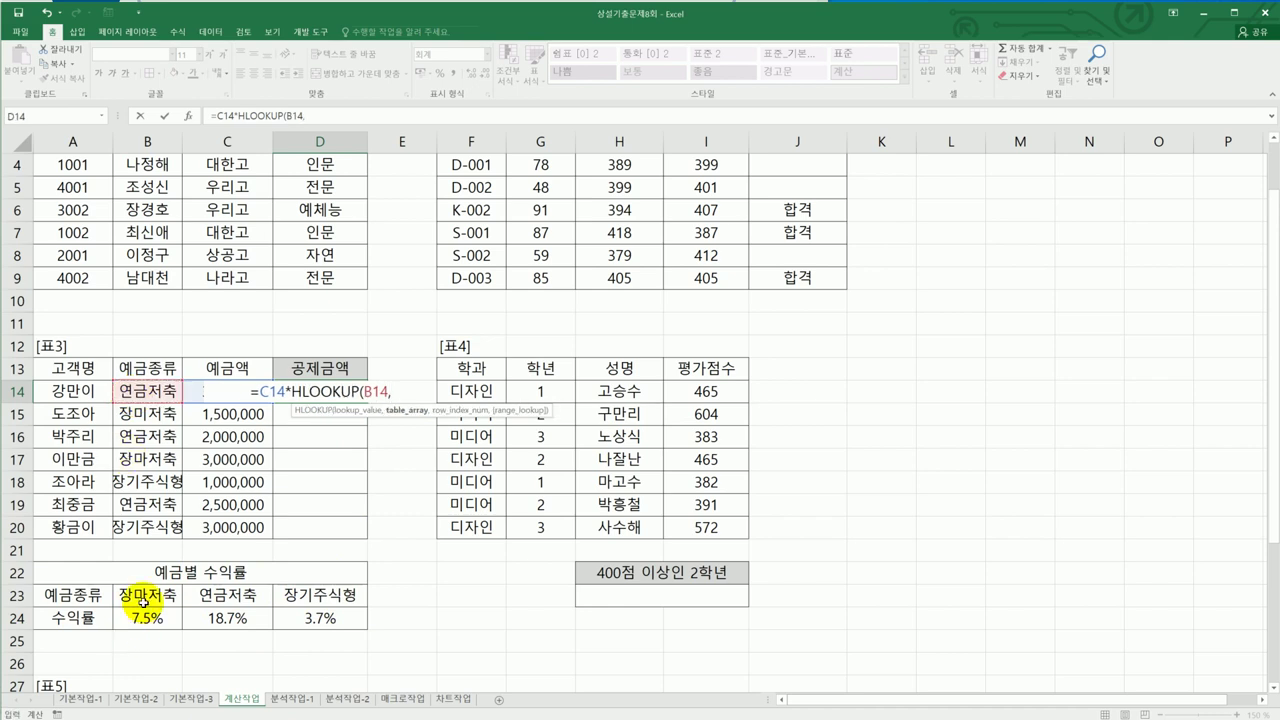
pyautogui.moveTo(138, 600); pyautogui.dragTo(338, 618)
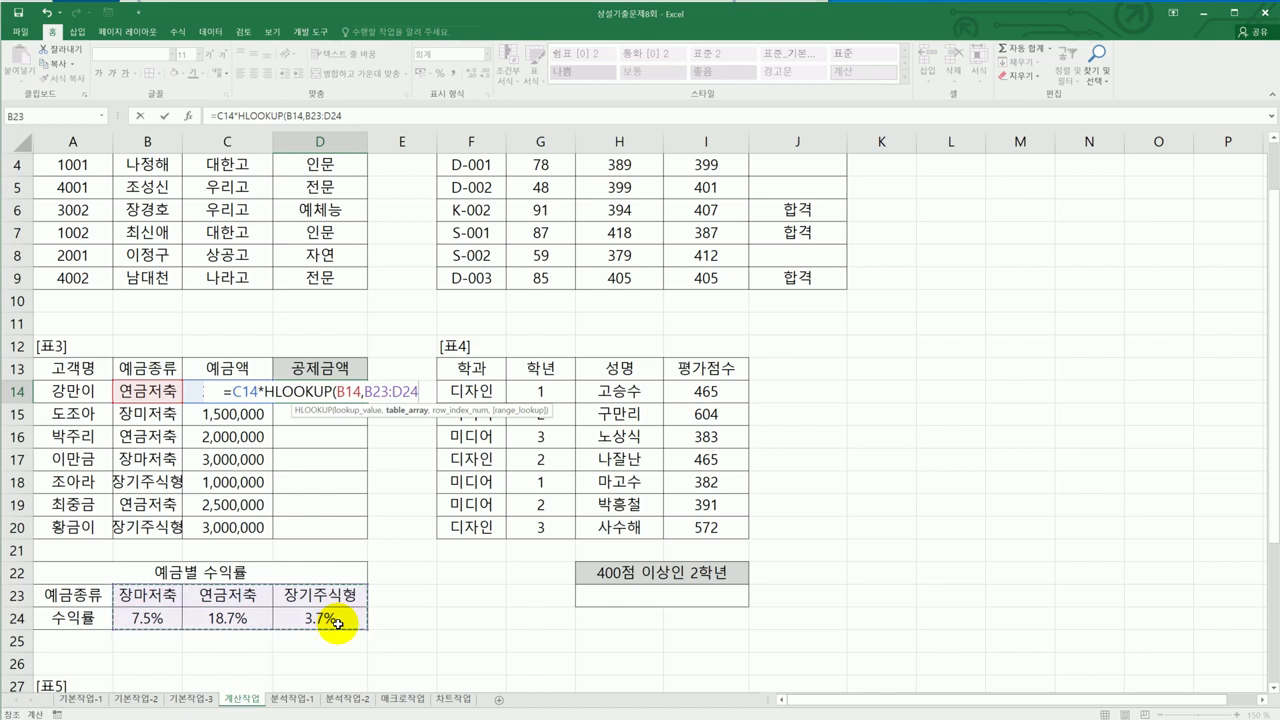
pyautogui.press('F4')
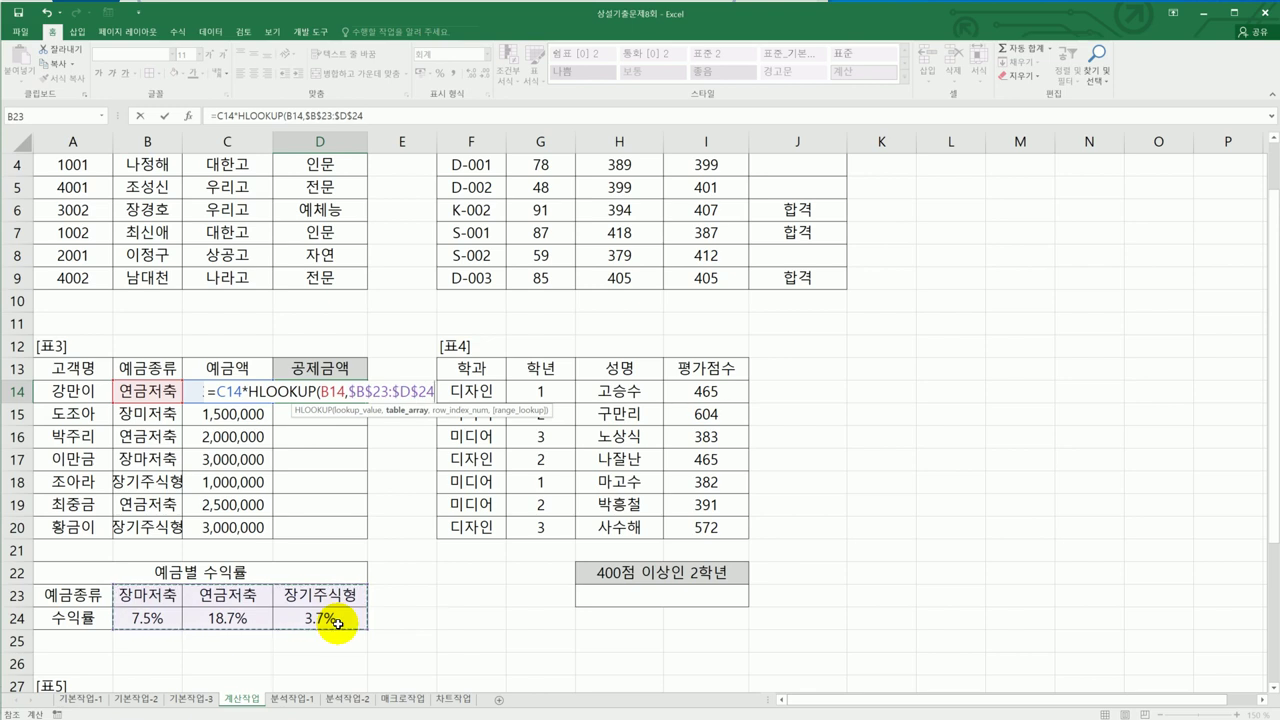
# Step: Complete the D14 HLOOKUP with row index 2 and exact match 0, giving =C14*HLOOKUP(B14,$B$23:$D$24,2,0)
pyautogui.write(',')
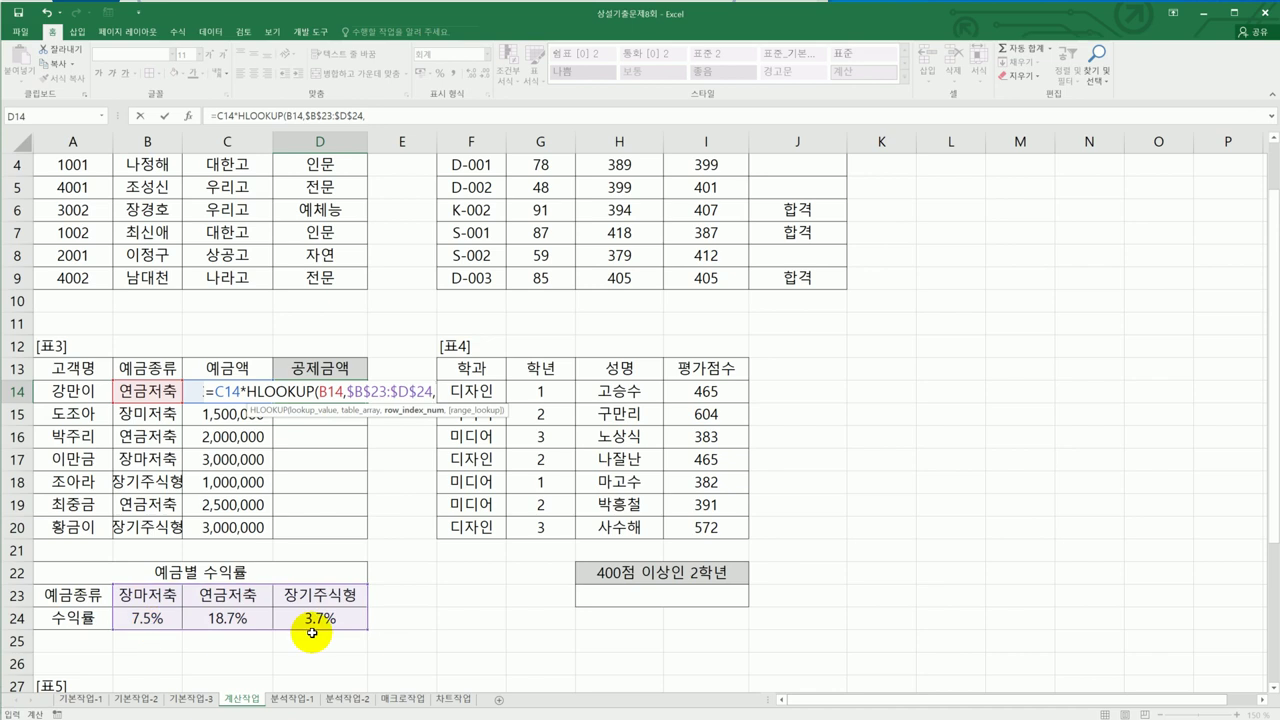
pyautogui.write('2,')
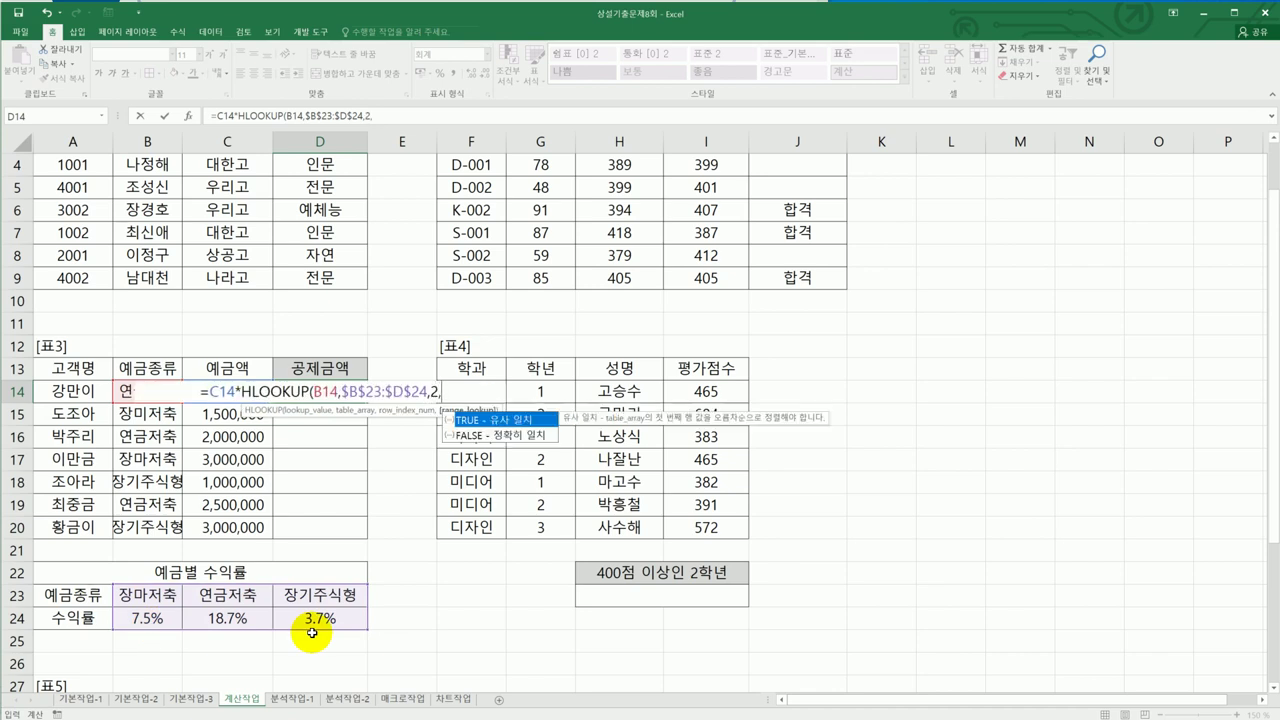
pyautogui.click(490, 438)
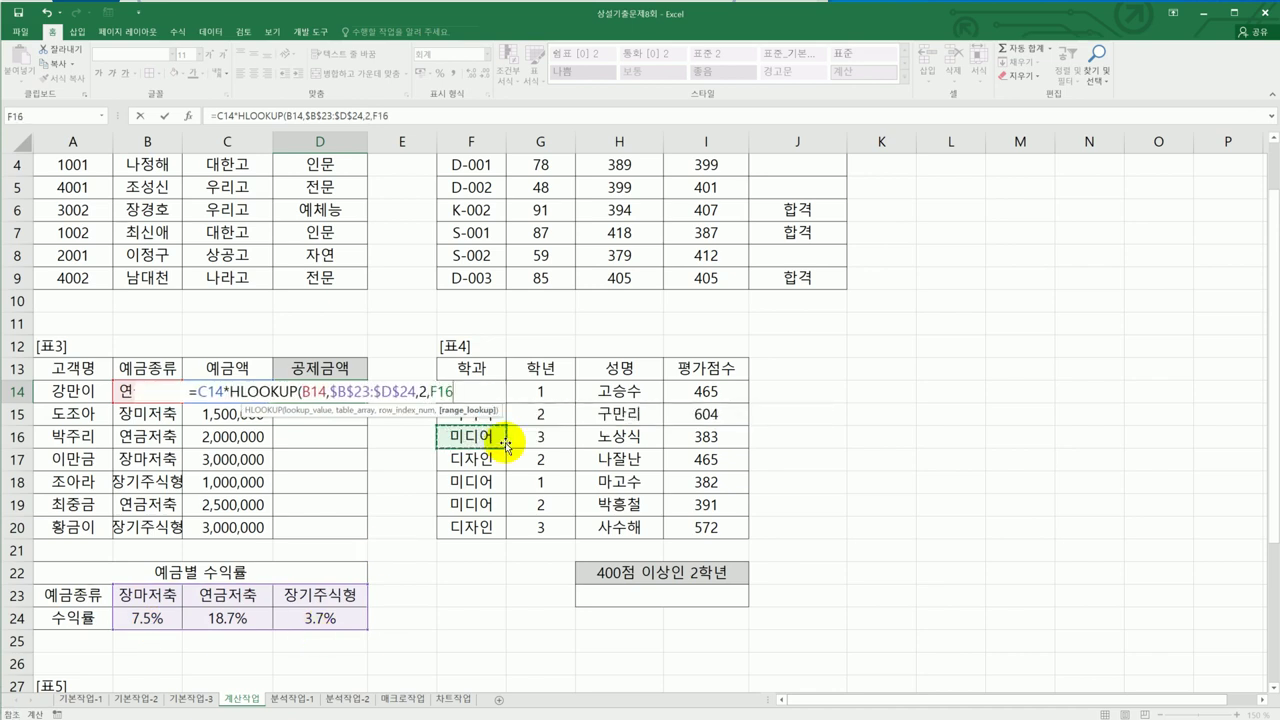
pyautogui.click(463, 391)
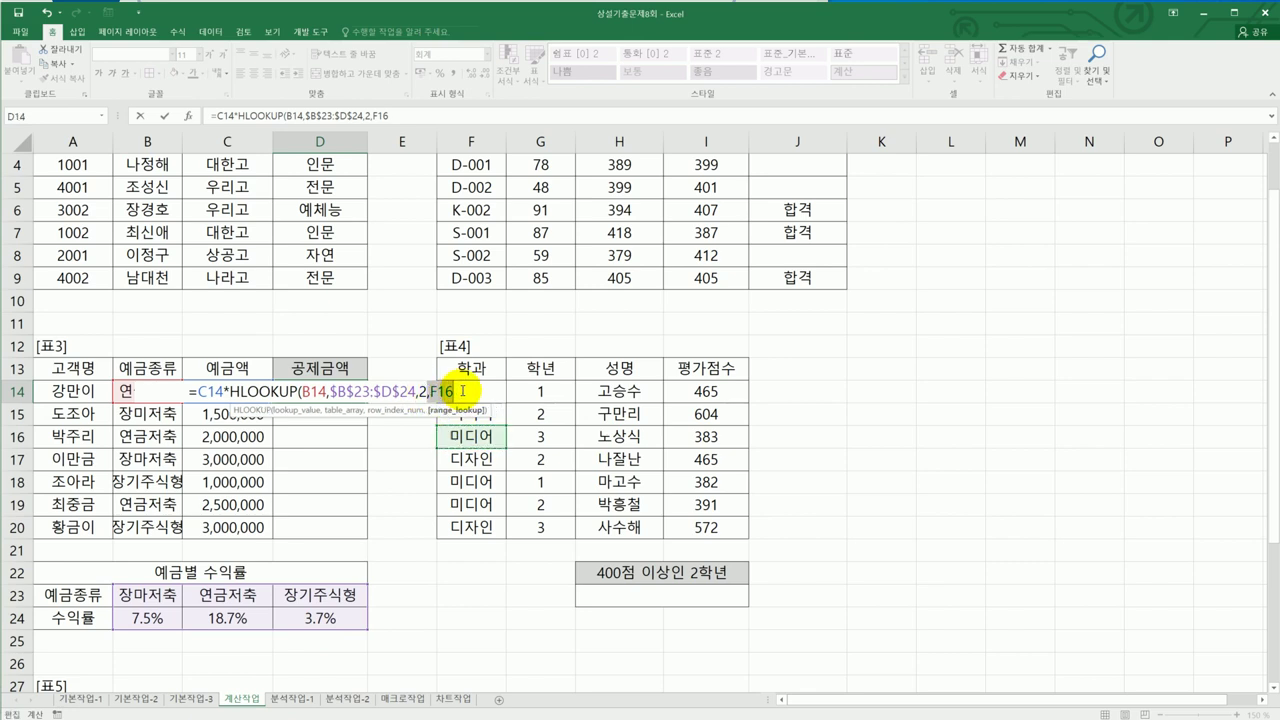
pyautogui.press('BackSpace')
pyautogui.press('BackSpace')
pyautogui.press('BackSpace')
pyautogui.press('BackSpace')
pyautogui.write('.')
pyautogui.press('BackSpace')
pyautogui.write(',0')
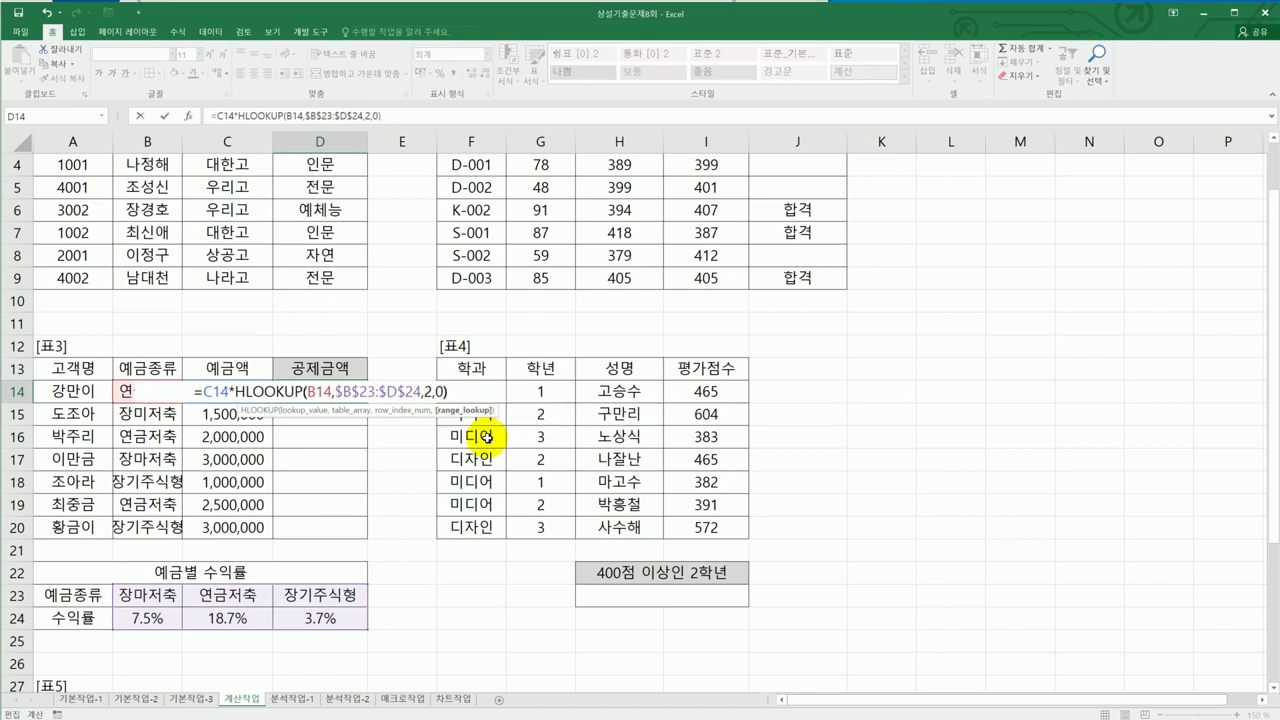
pyautogui.press('Return')
# Step: Fill the 공제금액 formula from D14 down to D20 and compare the 예금종류 in B15 with the types in B23:D23
pyautogui.click(350, 391)
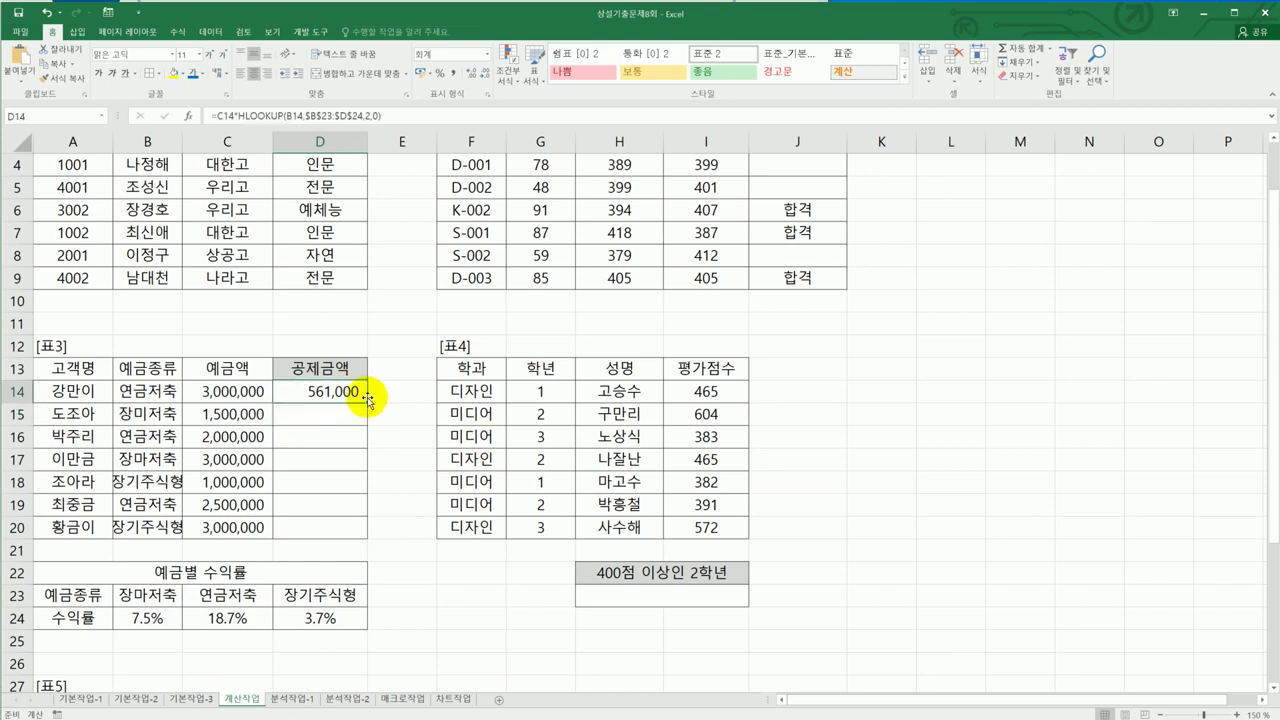
pyautogui.moveTo(366, 402); pyautogui.dragTo(357, 541)
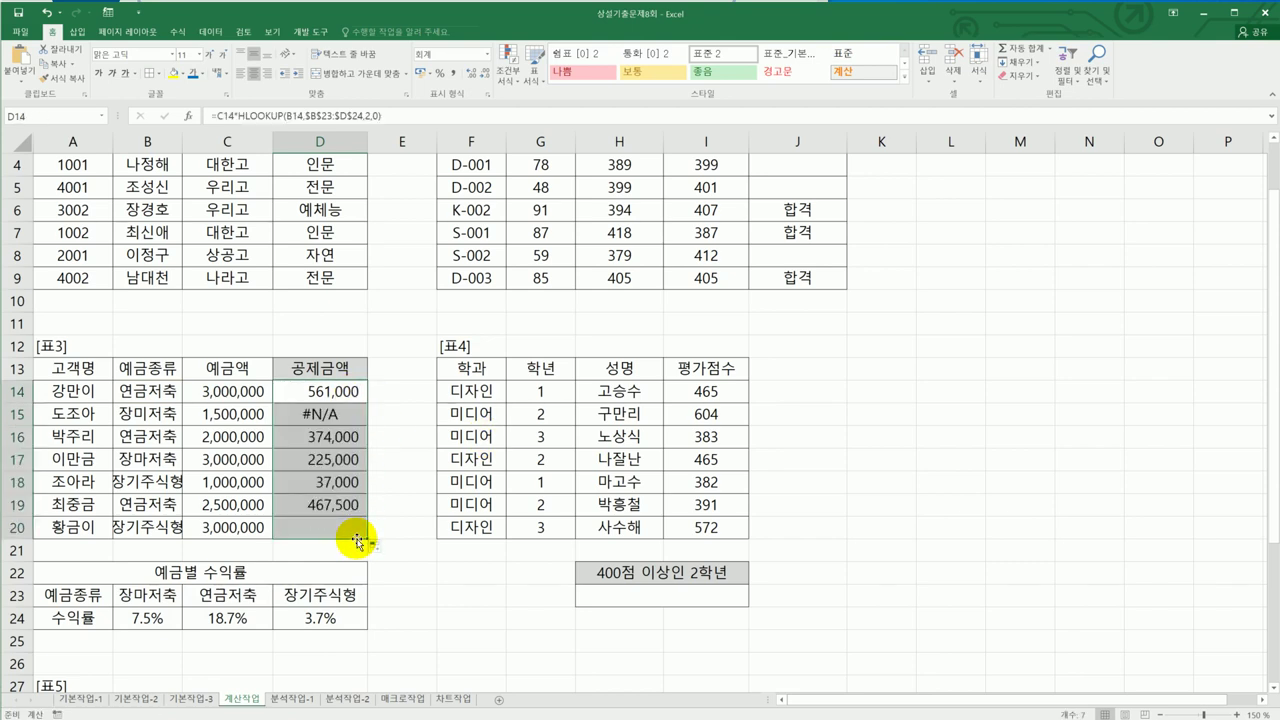
pyautogui.click(158, 416)
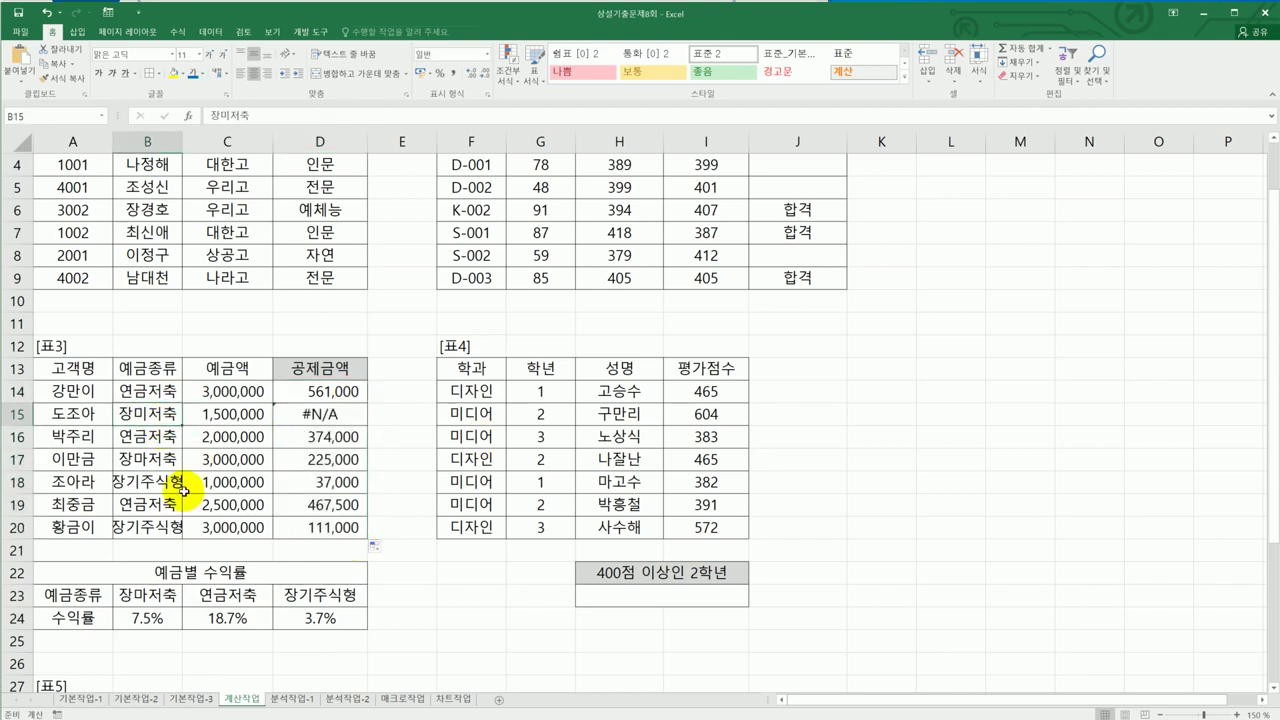
pyautogui.moveTo(158, 594); pyautogui.dragTo(315, 606)
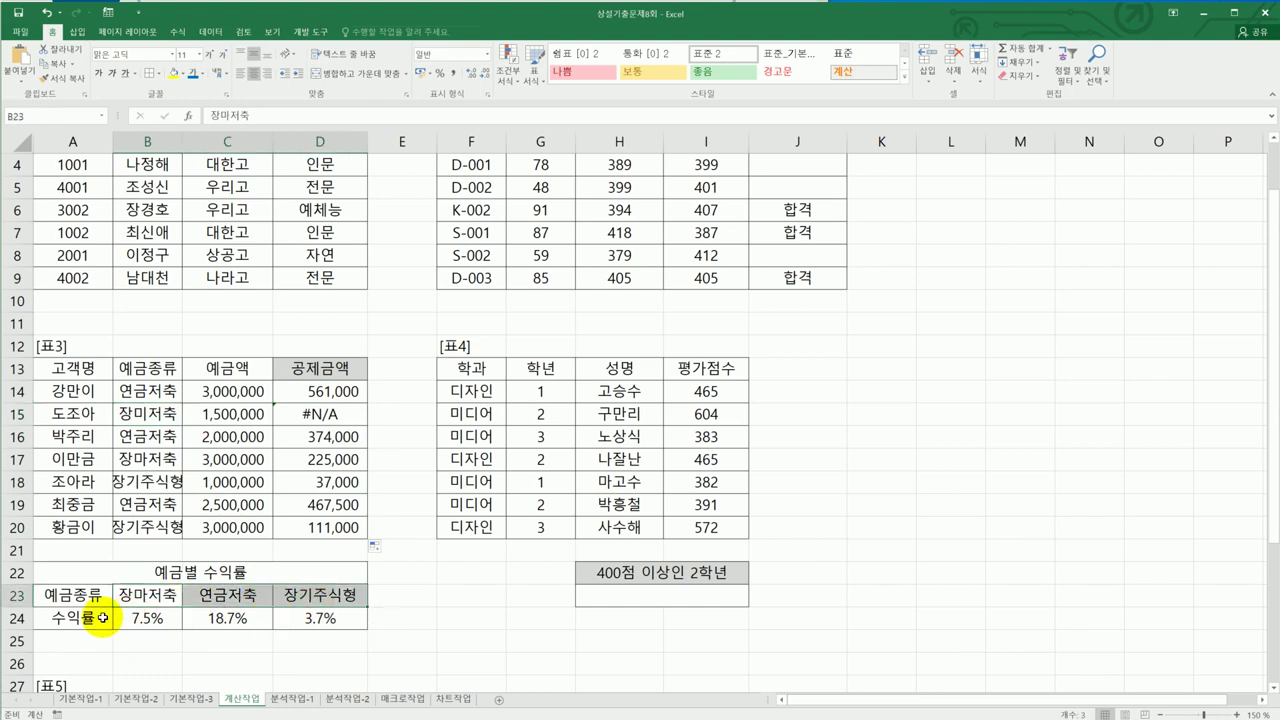
pyautogui.click(134, 440)
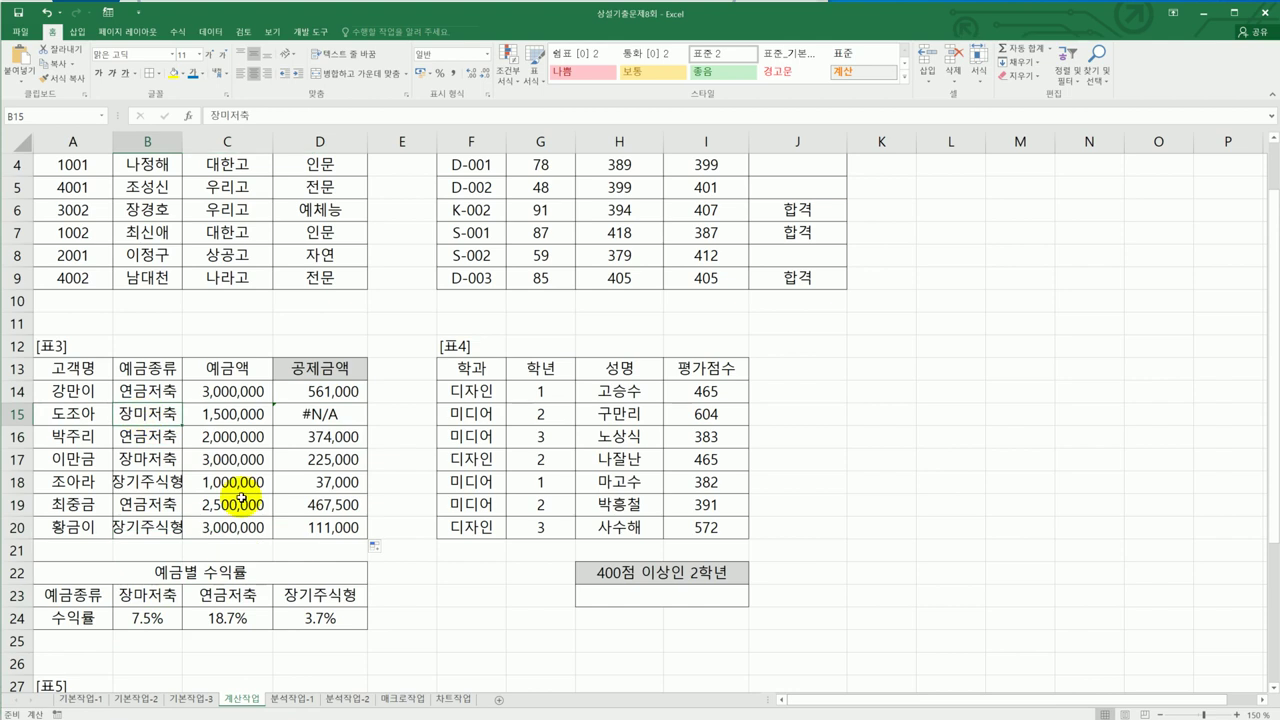
# Step: Reread task 03's error condition and wrap the existing D14 formula in an IFERROR function
pyautogui.click(316, 392)
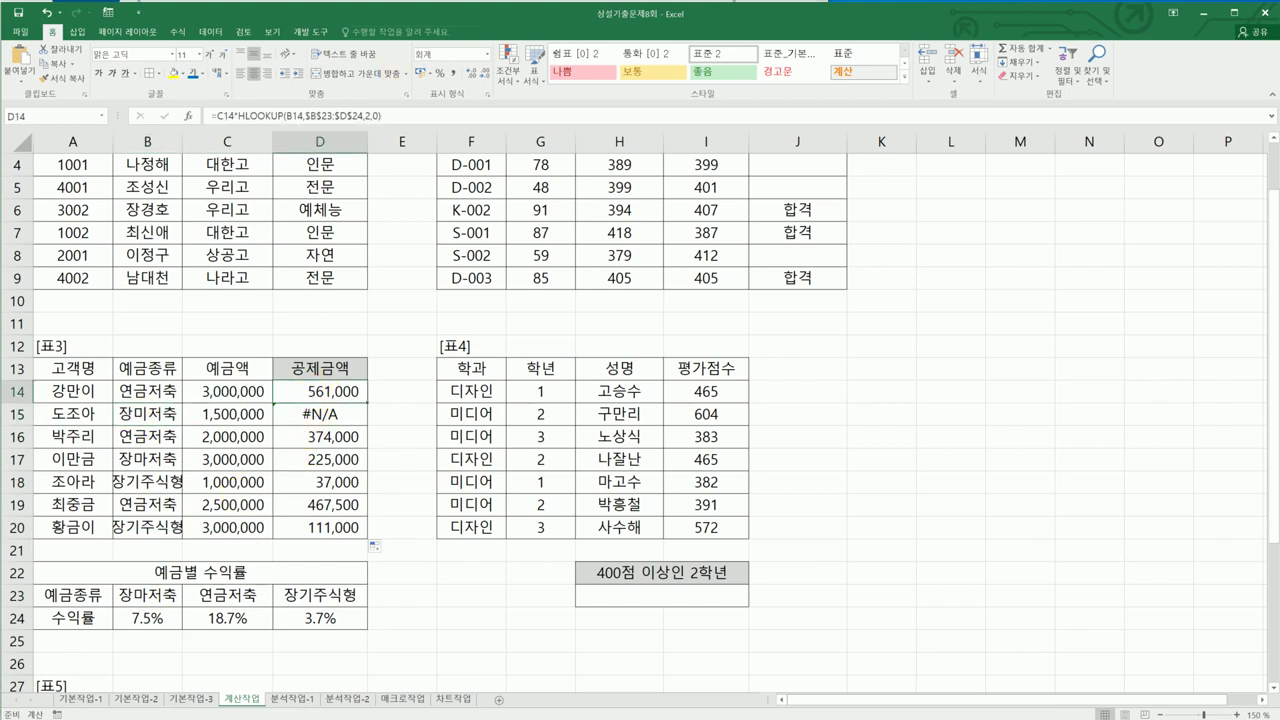
pyautogui.hotkey('alt', 'Tab')
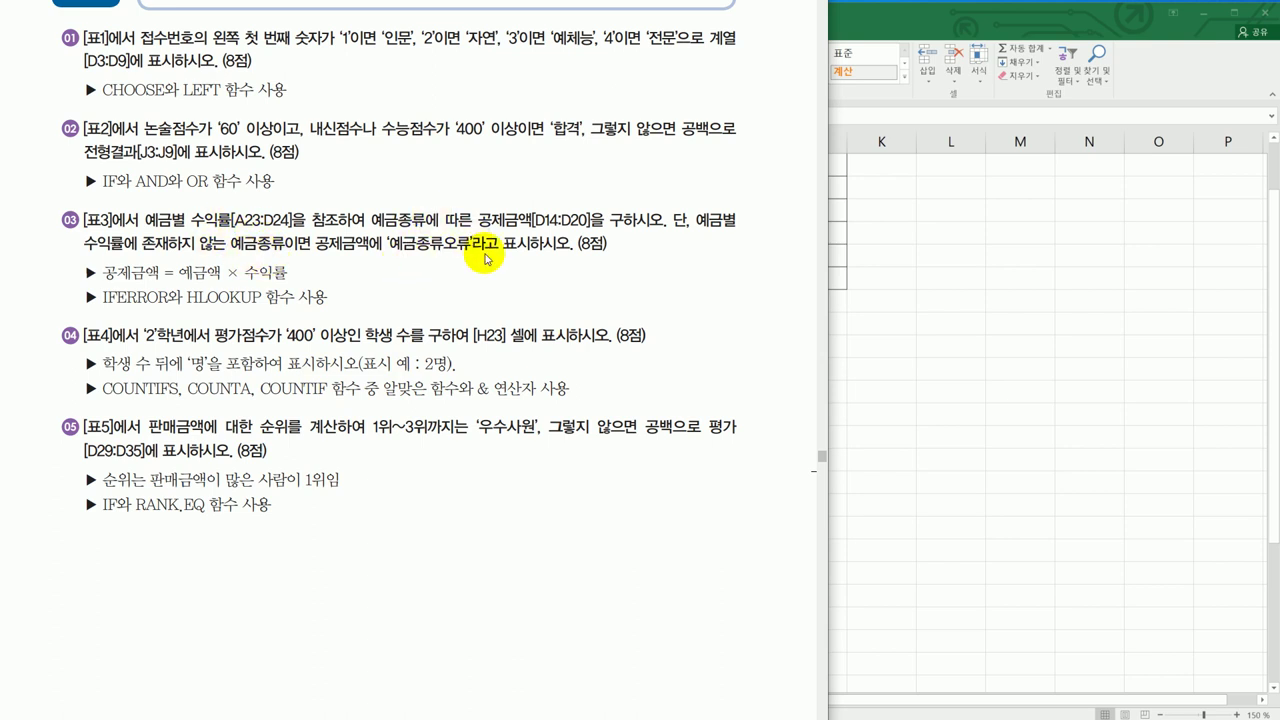
pyautogui.hotkey('alt', 'Tab')
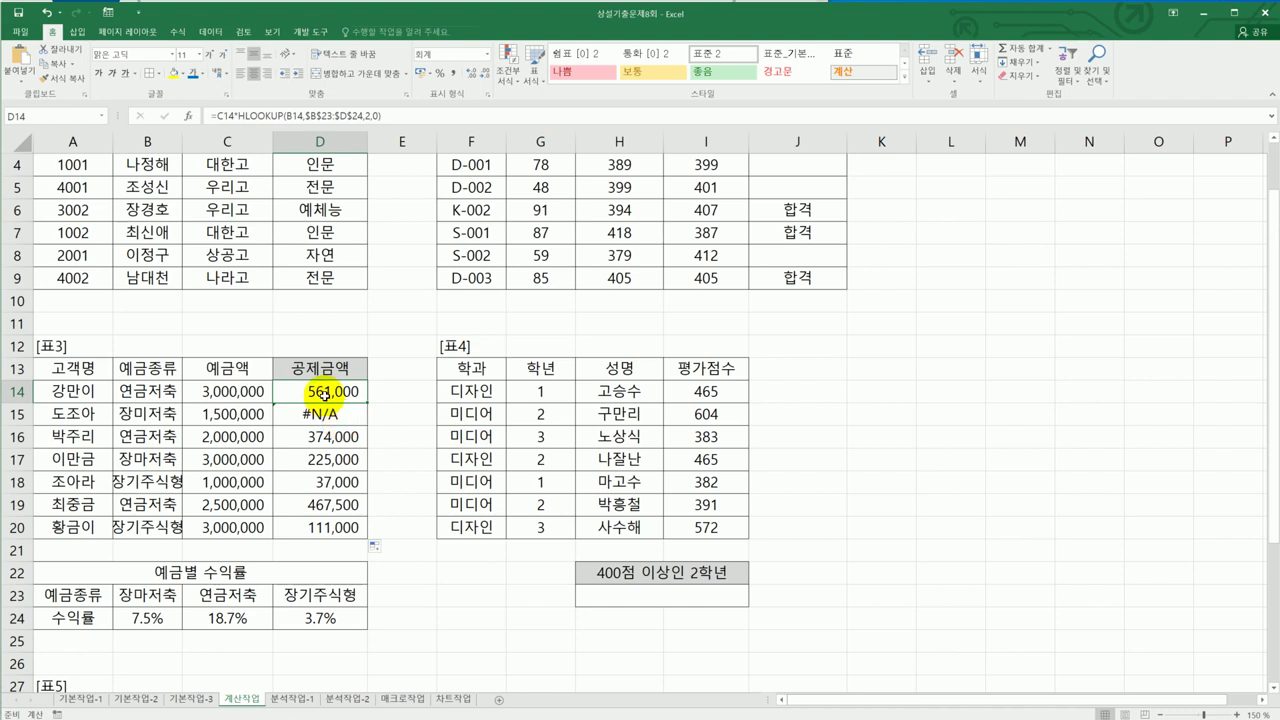
pyautogui.click(213, 116)
pyautogui.write('if')
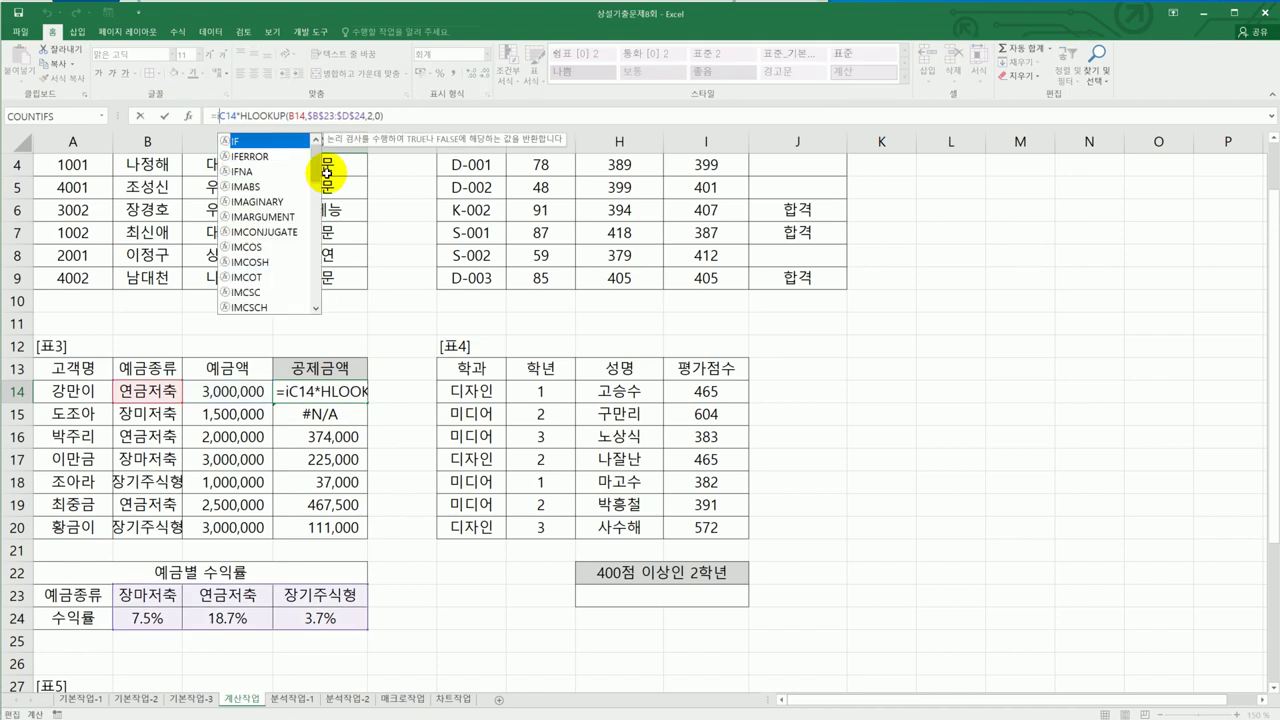
pyautogui.press('Tab')
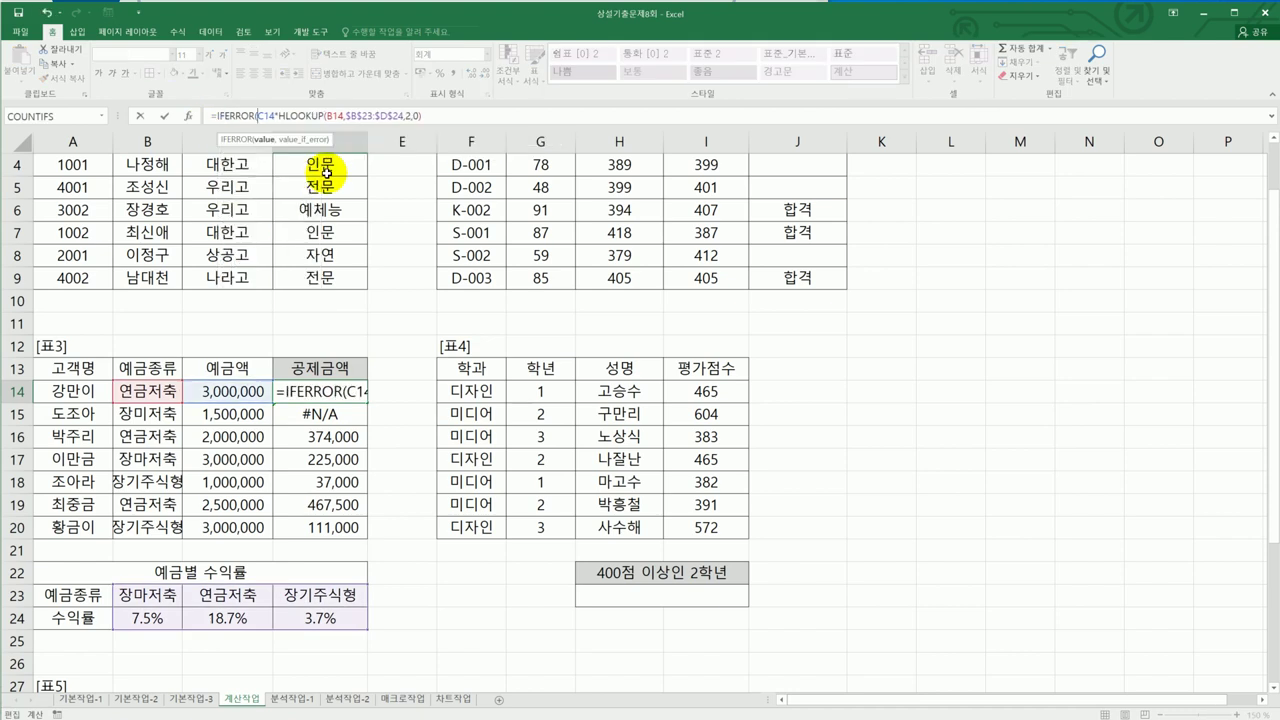
# Step: Add "예금종류오류" as the IFERROR error value in D14 and close the formula
pyautogui.press('End')
pyautogui.write(',"')
pyautogui.write('ㅇ')
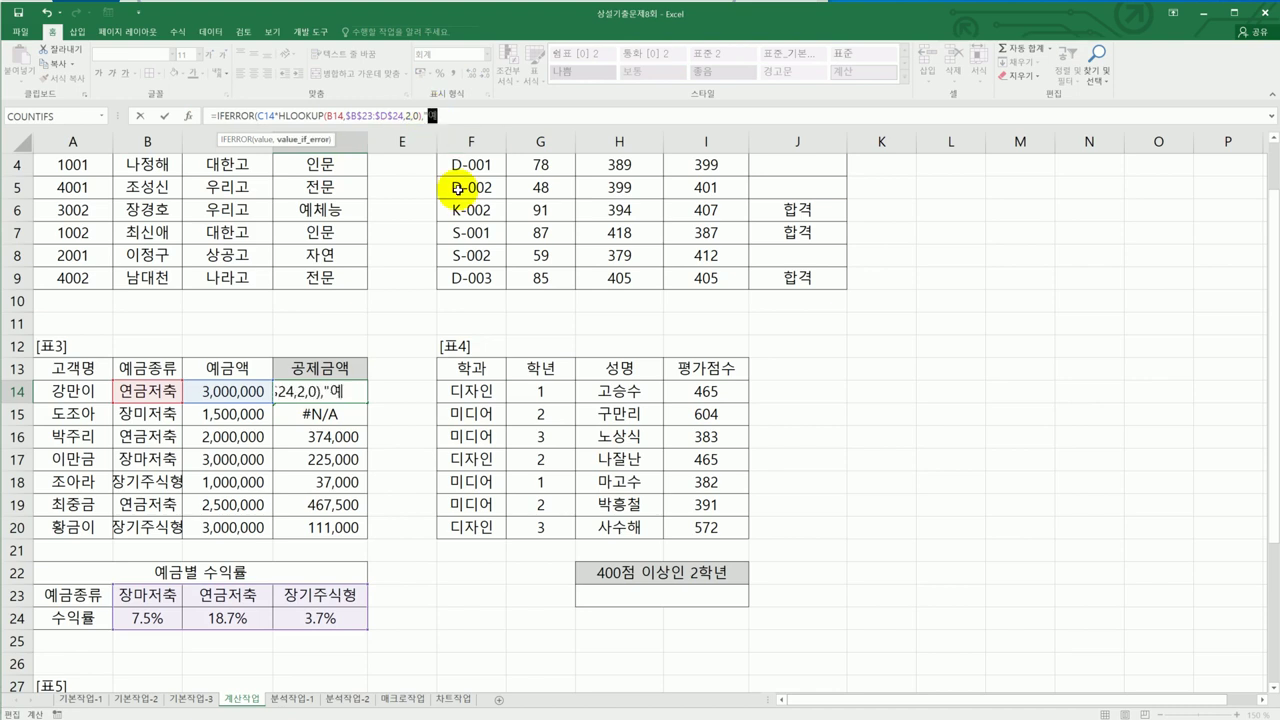
pyautogui.write('금조ㅇ류오류')
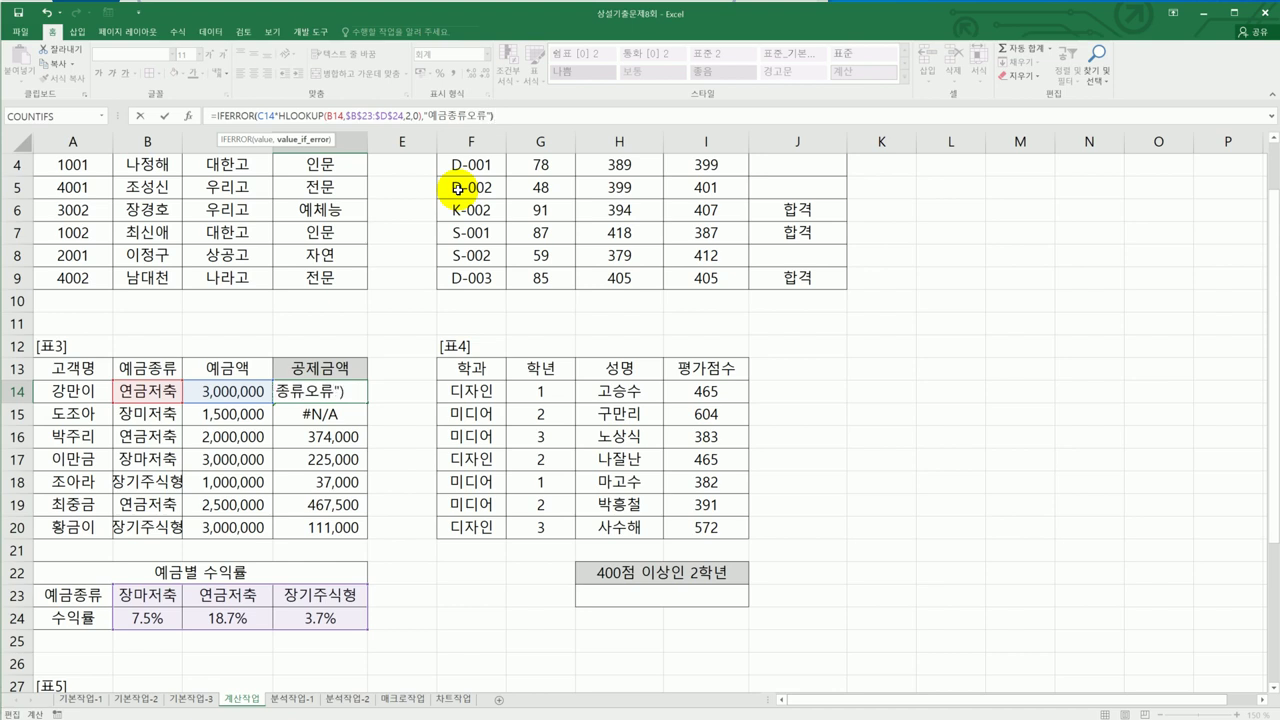
pyautogui.press('Return')
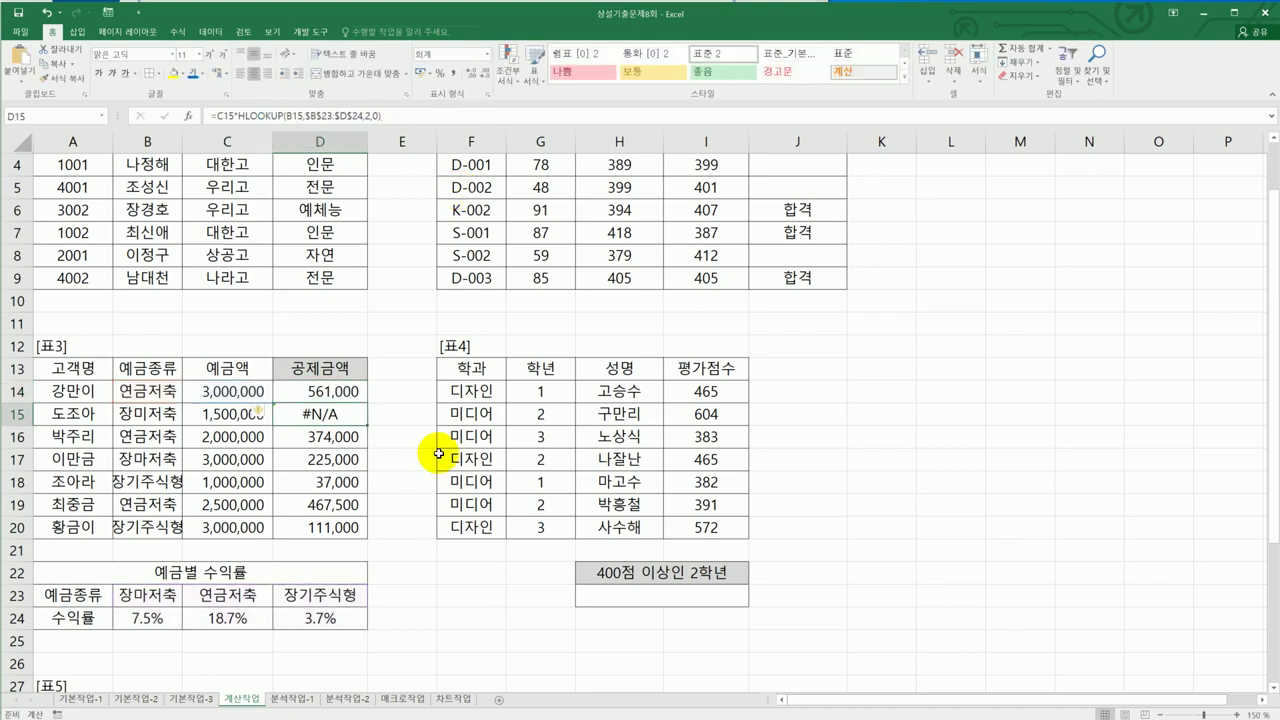
# Step: Fill the IFERROR formula from D14 down to D20 and read task 04's counting condition in the exam document
pyautogui.click(358, 396)
pyautogui.moveTo(366, 404); pyautogui.dragTo(358, 536)
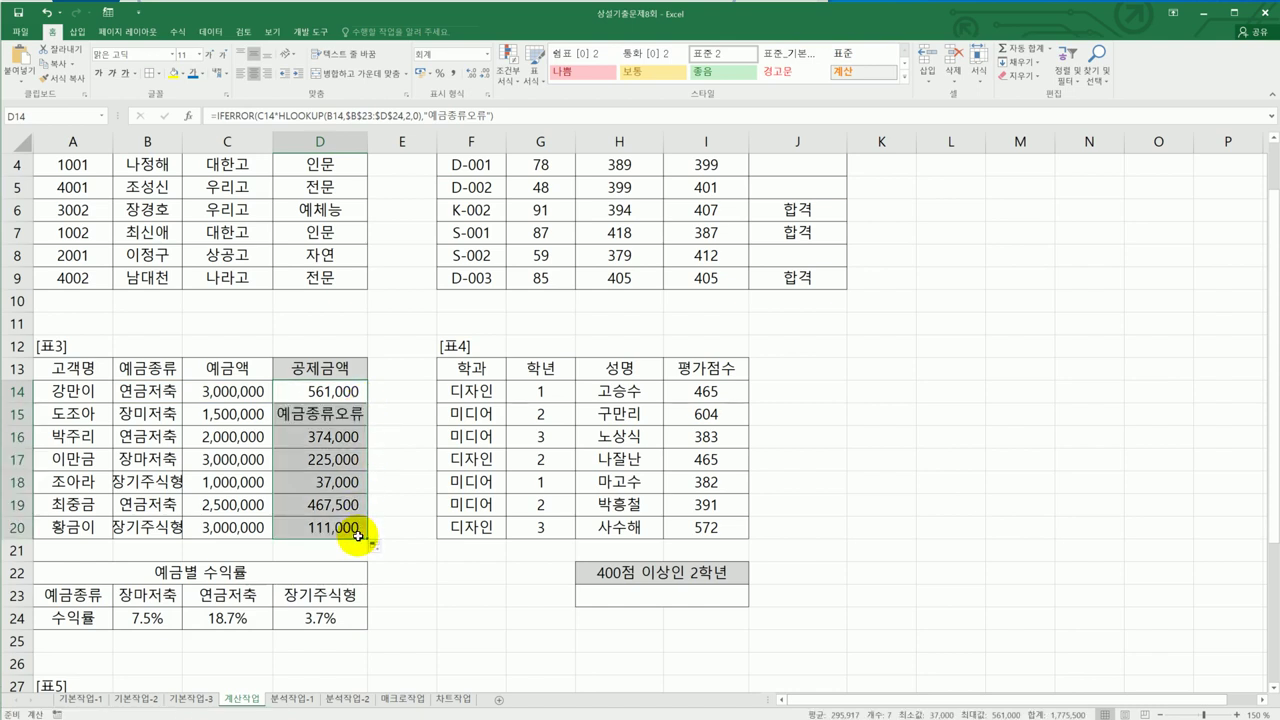
pyautogui.hotkey('alt', 'Tab')
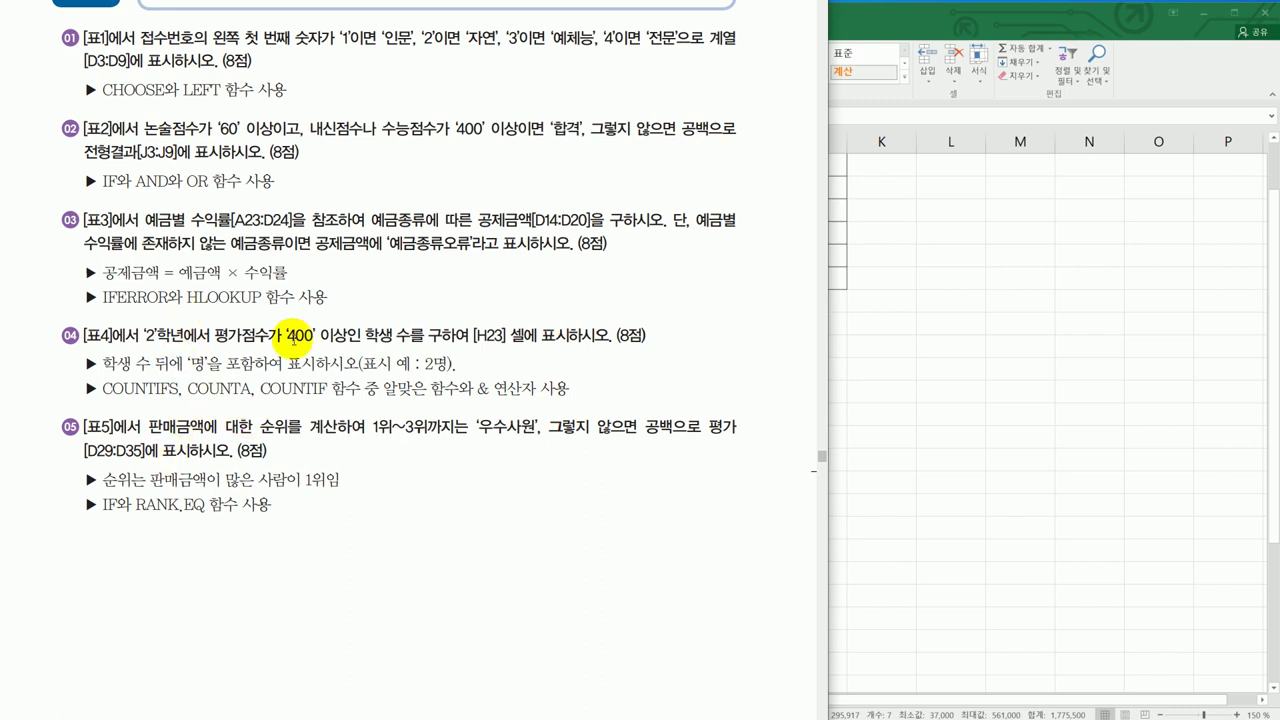
pyautogui.click(986, 382)
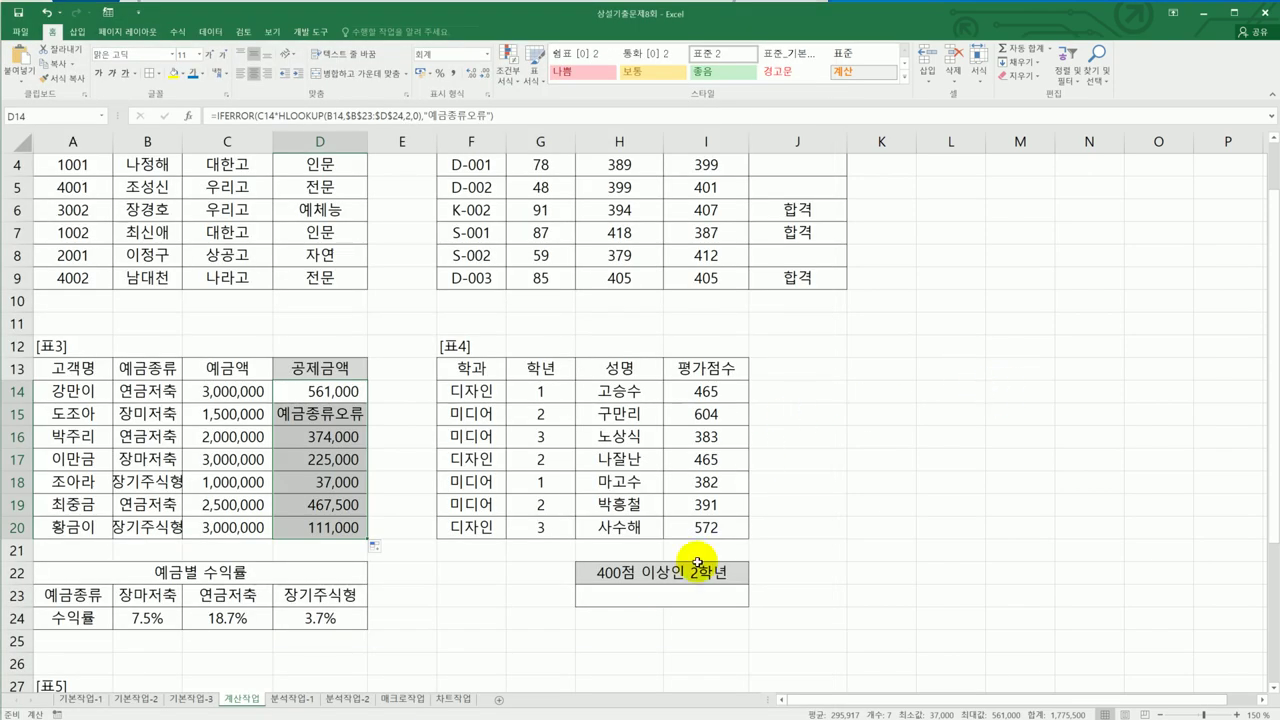
# Step: Start a COUNTIFS function in H23 and open its function arguments dialog
pyautogui.click(668, 599)
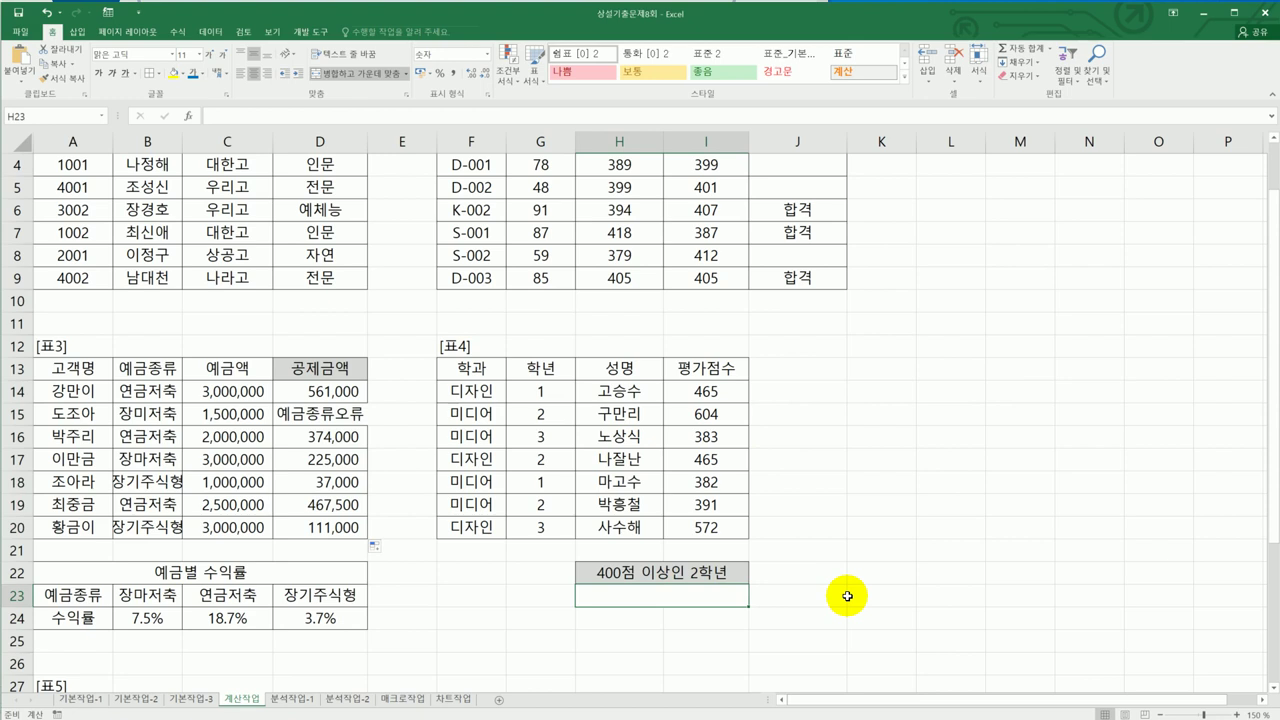
pyautogui.write('=ㅊ')
pyautogui.press('BackSpace')
pyautogui.write('coun')
pyautogui.doubleClick(669, 676)
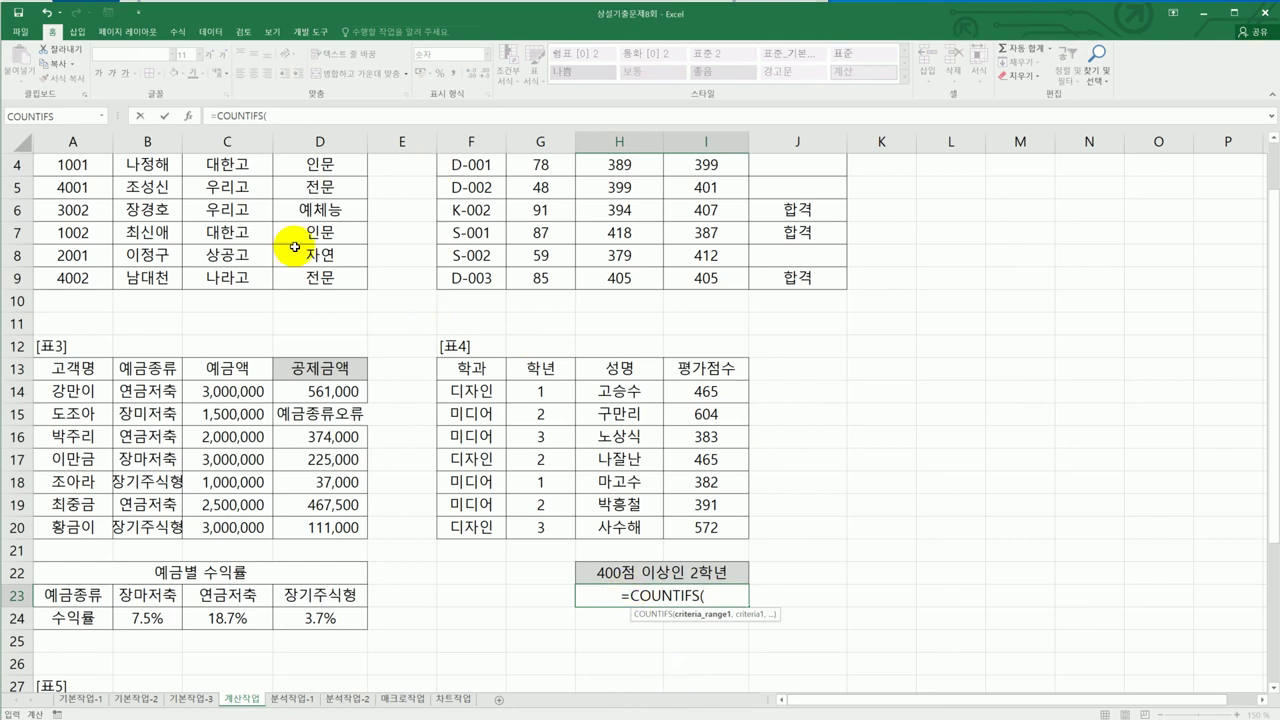
pyautogui.click(191, 125)
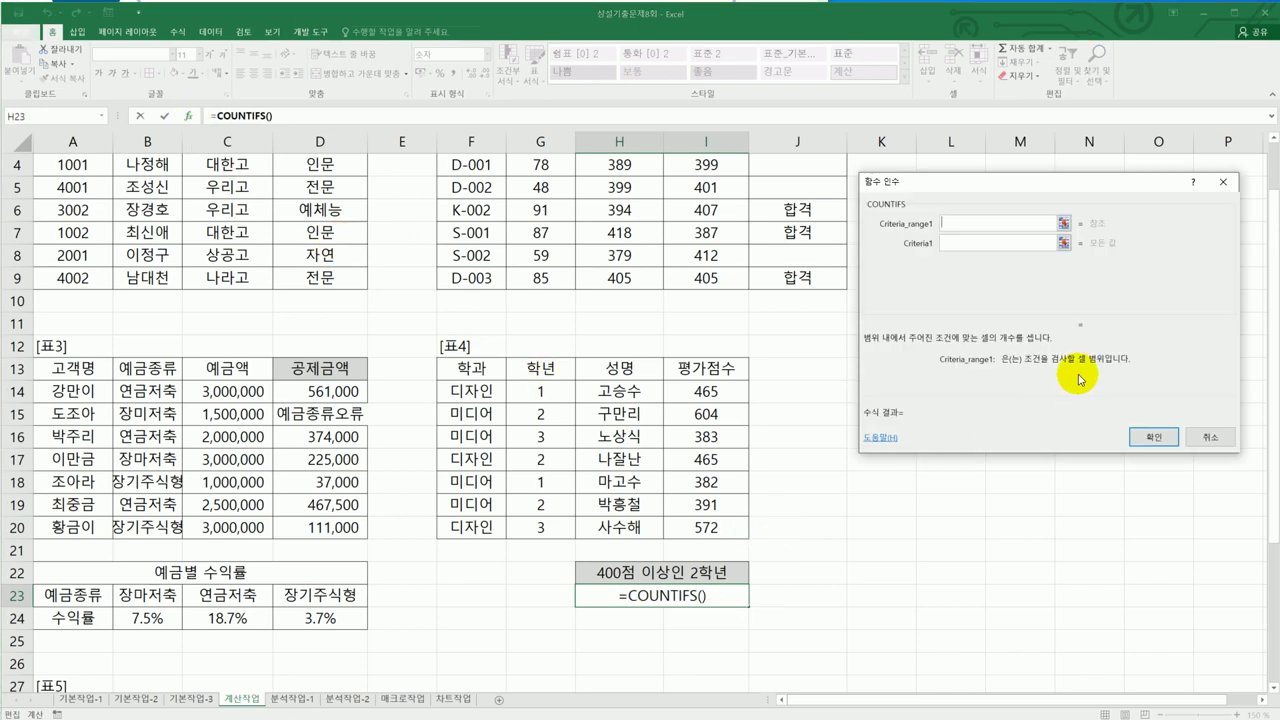
# Step: Set the COUNTIFS criteria to 2 in G14:G20 and >=400 in I14:I20, and confirm the formula
pyautogui.moveTo(540, 395); pyautogui.dragTo(548, 527)
pyautogui.click(976, 244)
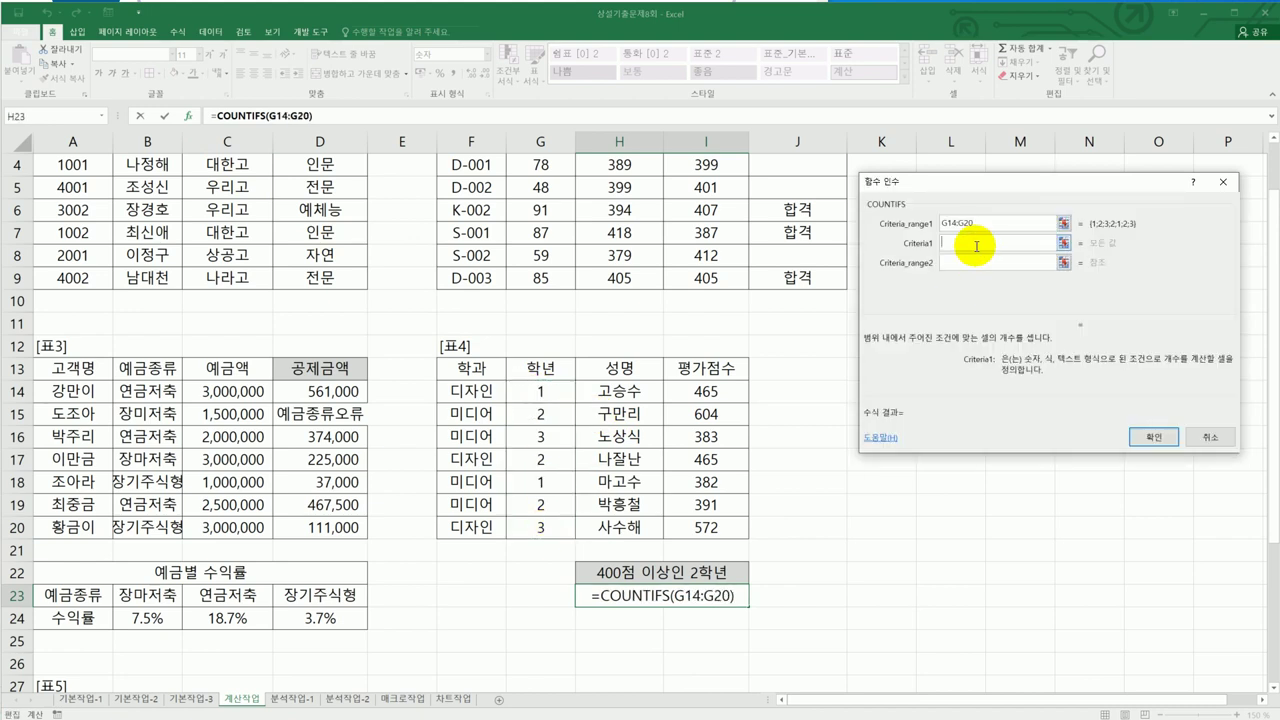
pyautogui.write('2')
pyautogui.click(972, 262)
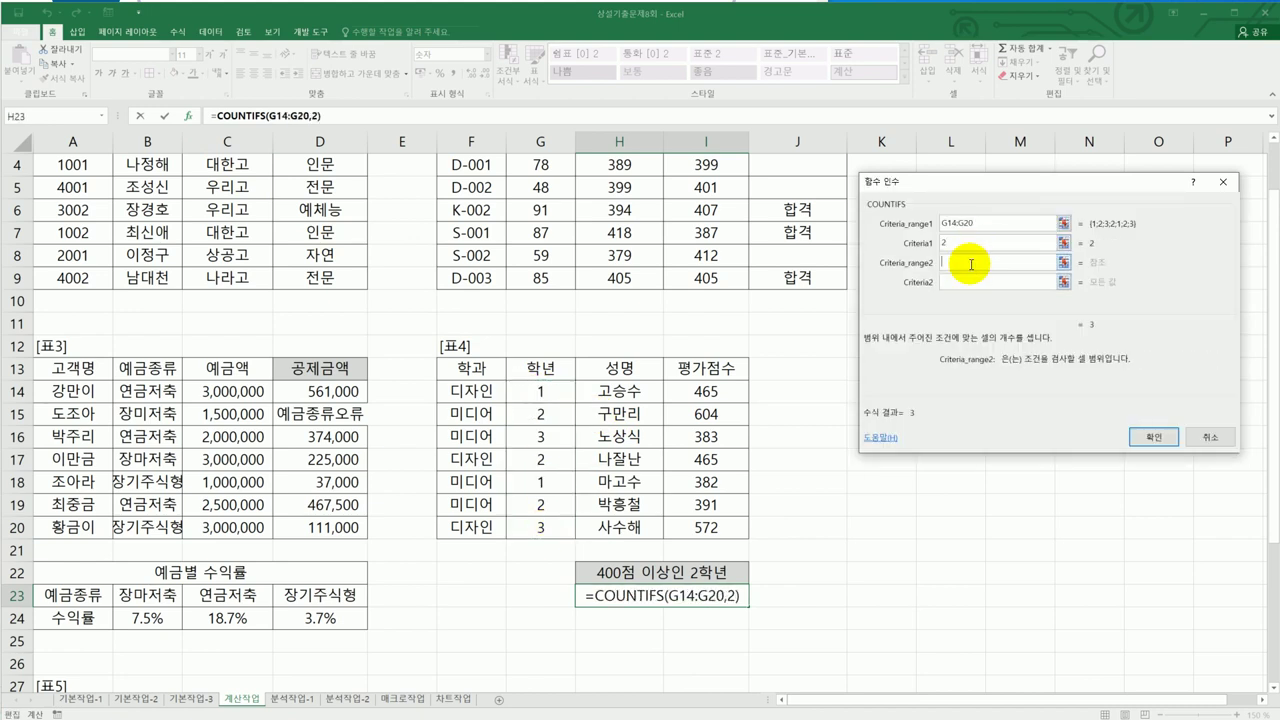
pyautogui.moveTo(750, 392); pyautogui.dragTo(752, 527)
pyautogui.click(972, 282)
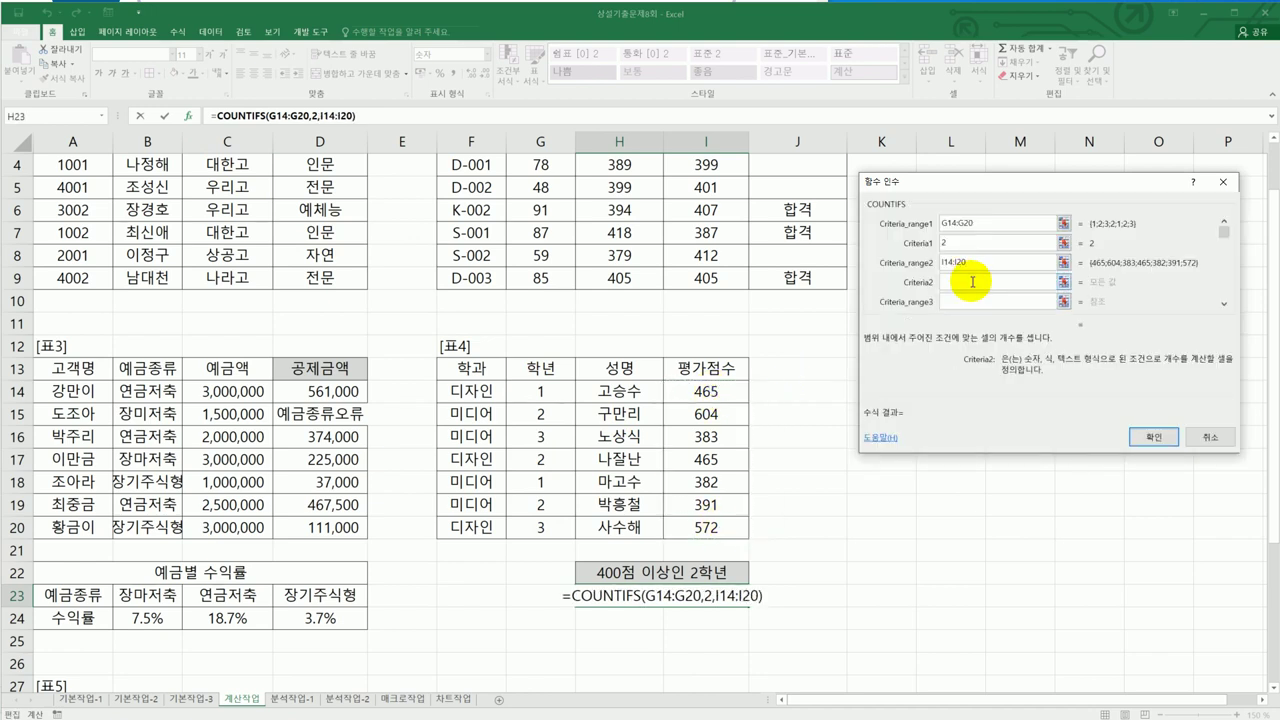
pyautogui.write('>=400')
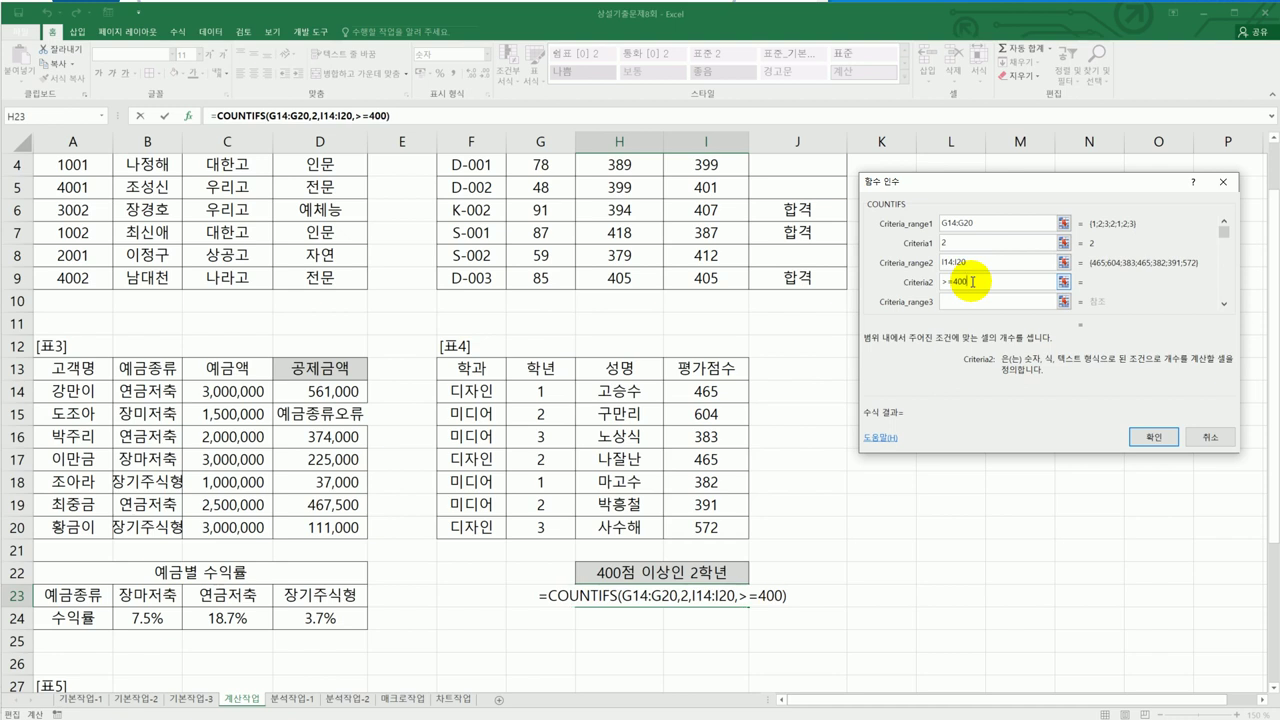
pyautogui.click(1154, 441)
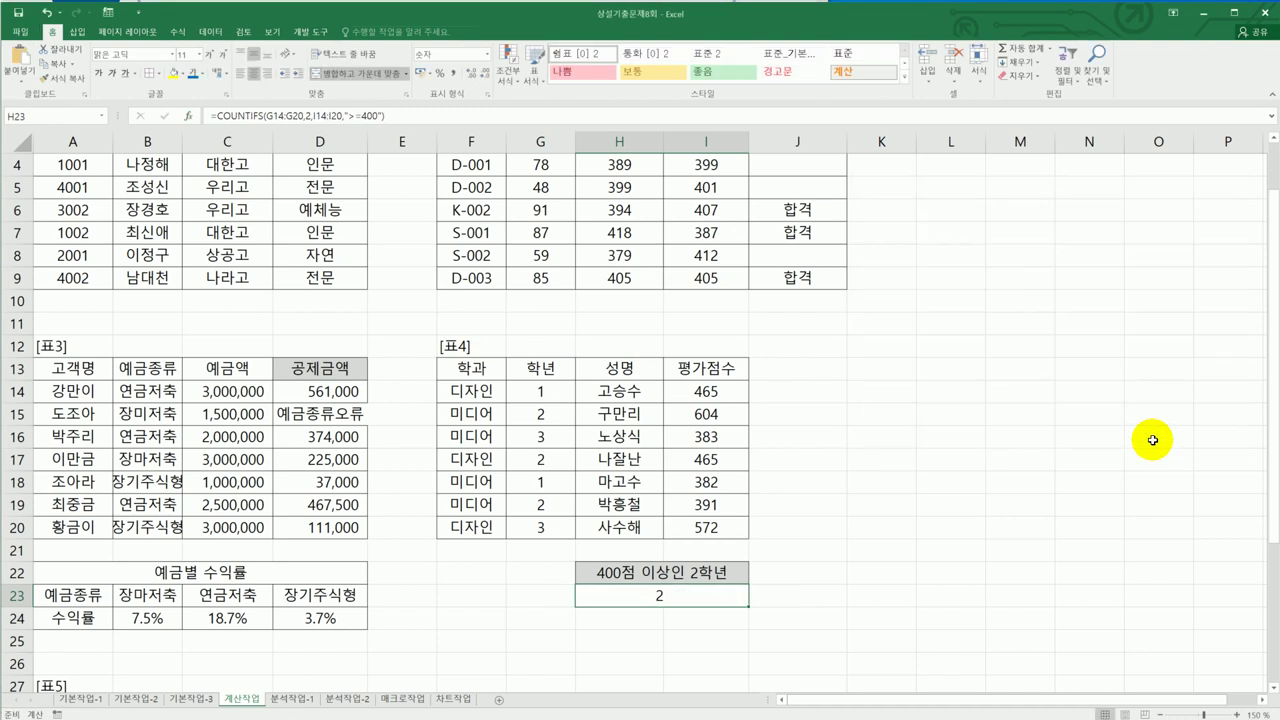
# Step: Reread task 04's display format and append &"명" to the COUNTIFS formula in H23
pyautogui.hotkey('alt', 'Tab')
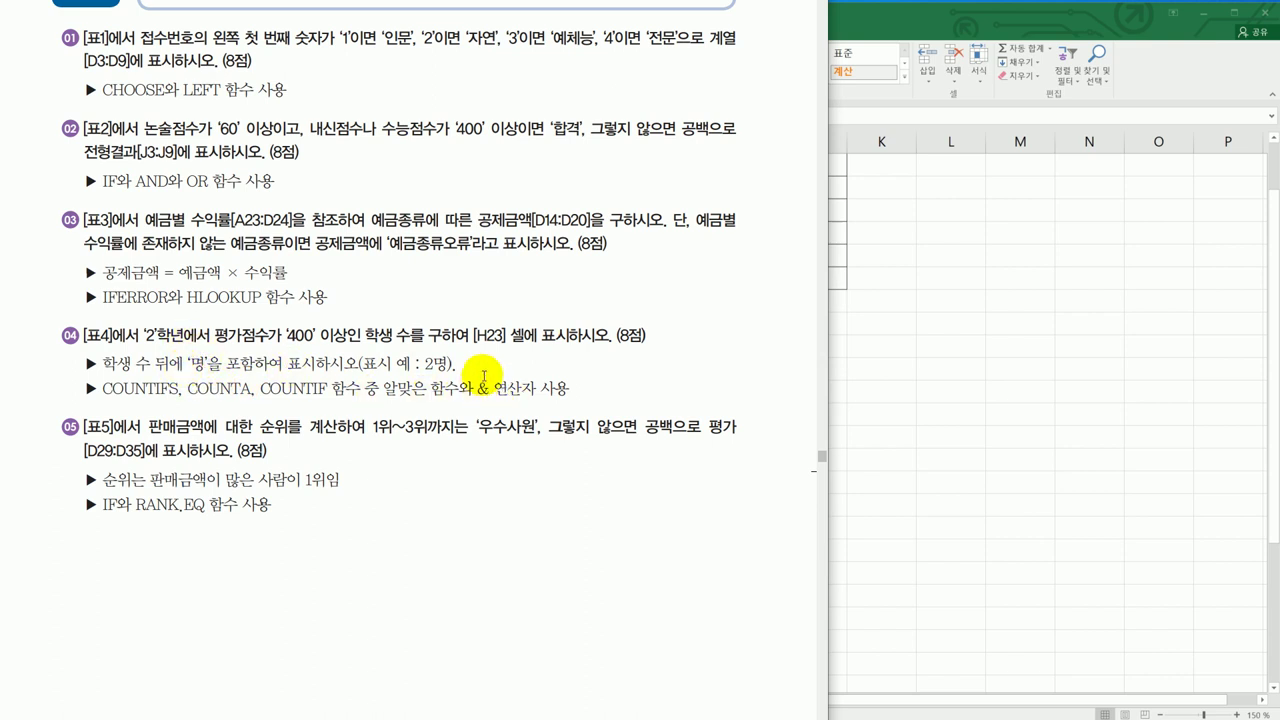
pyautogui.hotkey('alt', 'Tab')
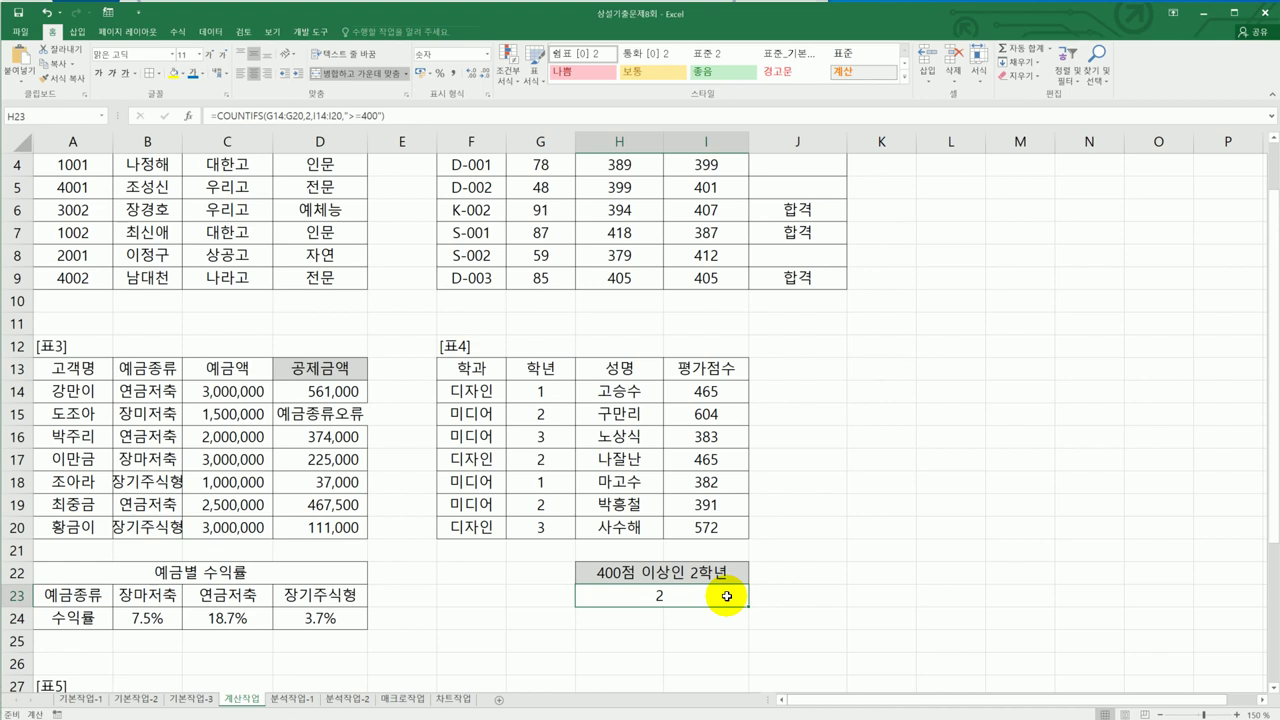
pyautogui.click(440, 117)
pyautogui.write('&"명"')
pyautogui.press('Return')
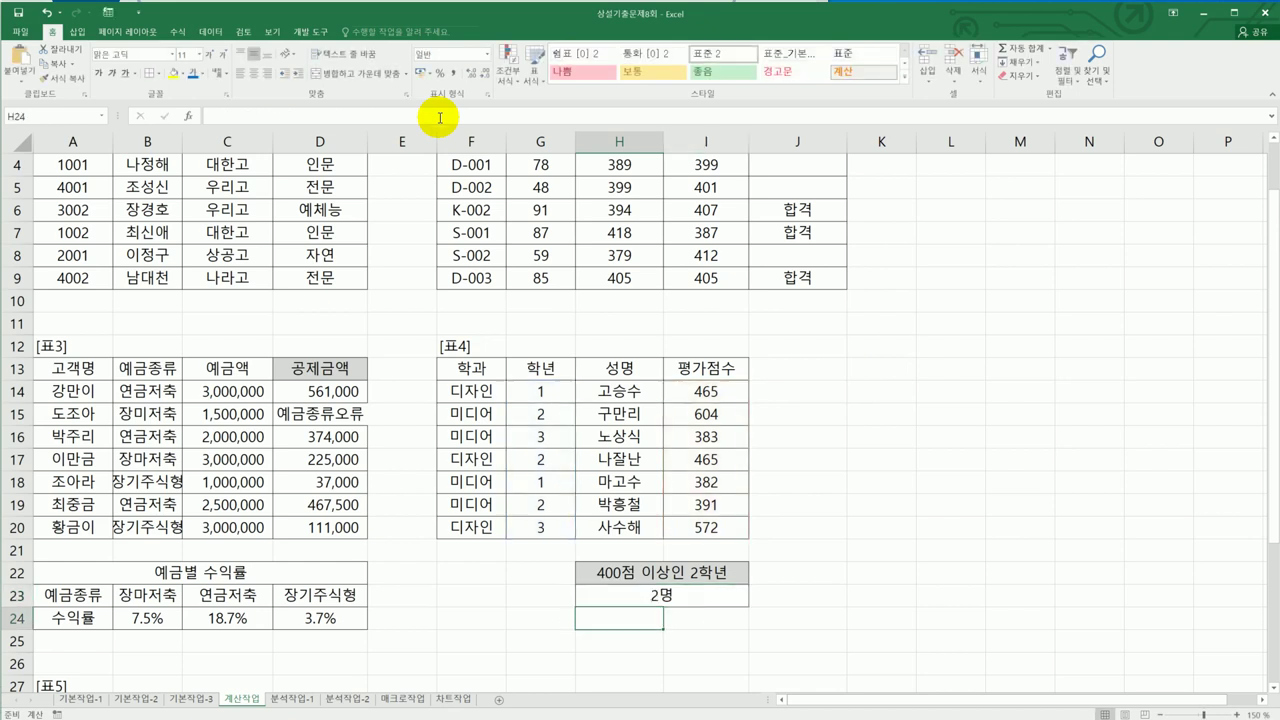
# Step: Autofit the width of column D and read task 05 about ranking the 판매금액 in 표5
pyautogui.doubleClick(367, 143)
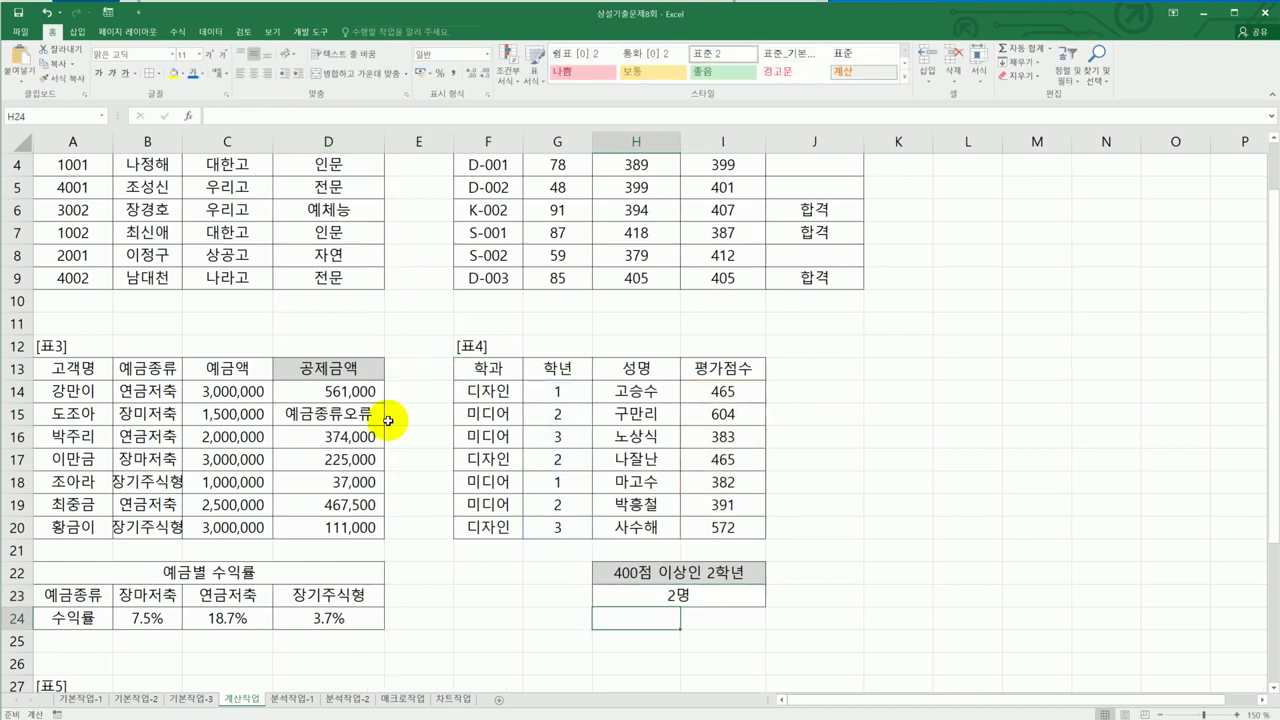
pyautogui.scroll(-4, 385, 270)
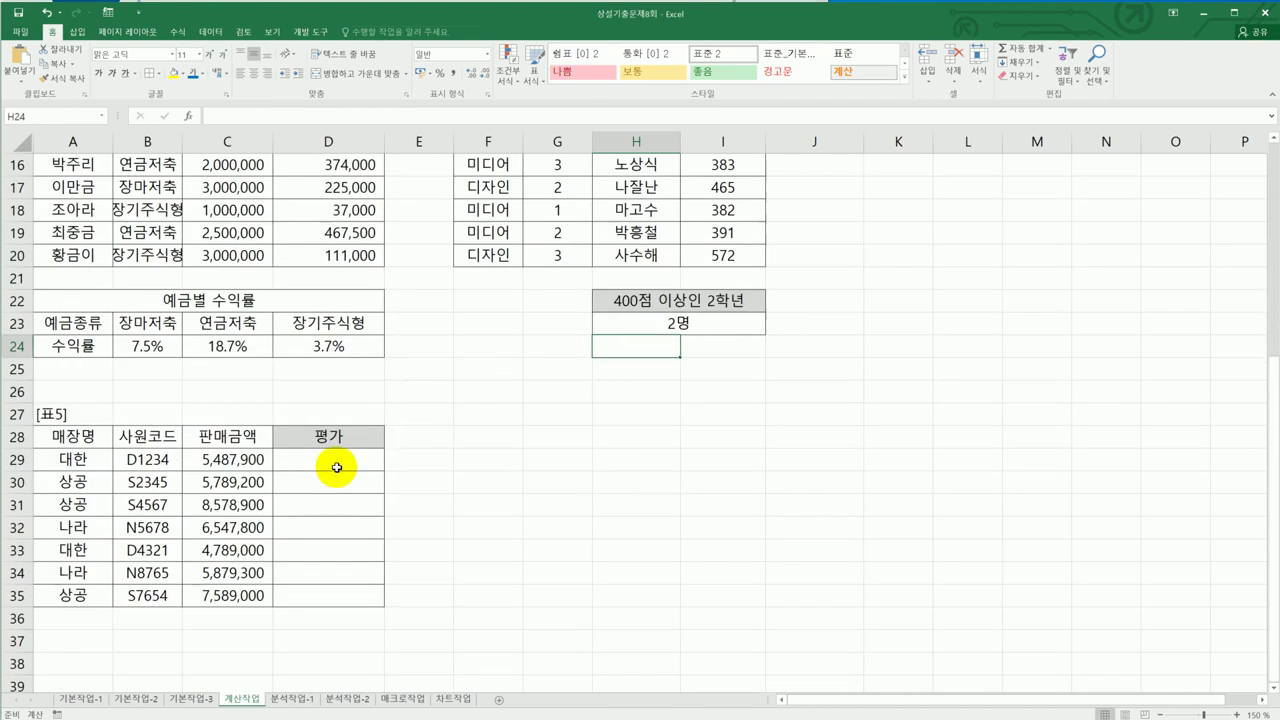
pyautogui.hotkey('alt', 'Tab')
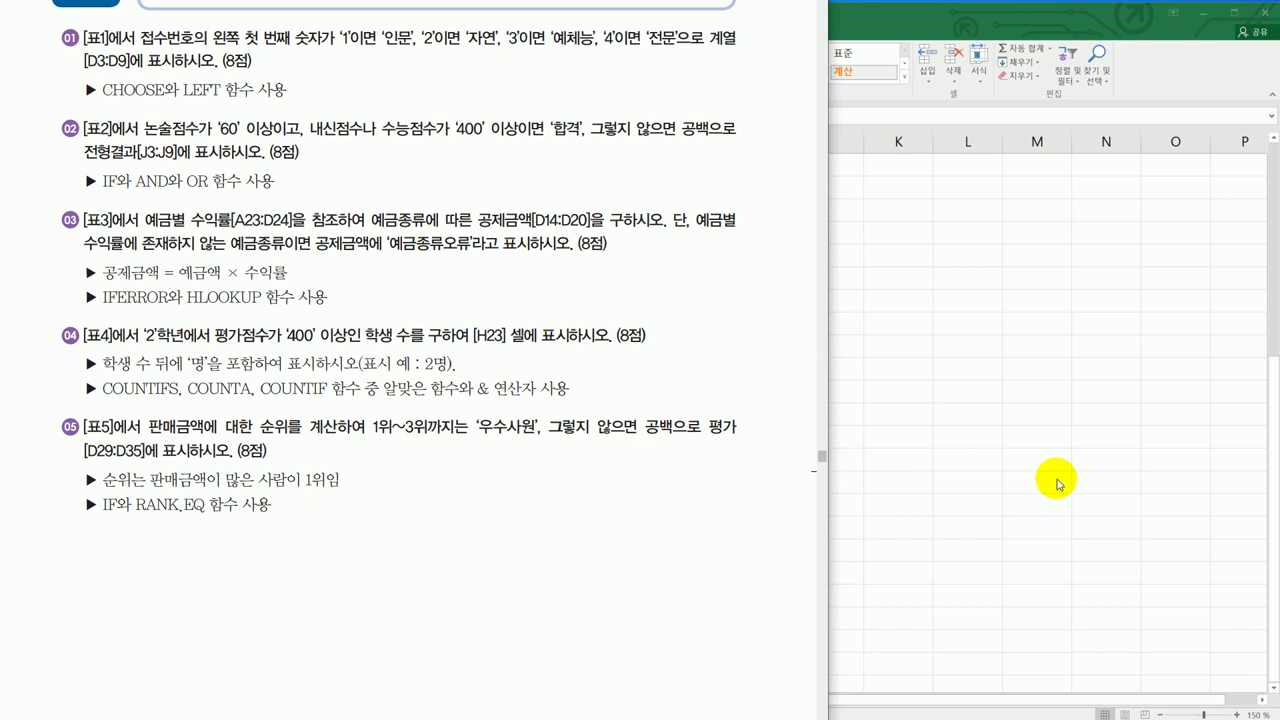
pyautogui.hotkey('alt', 'Tab')
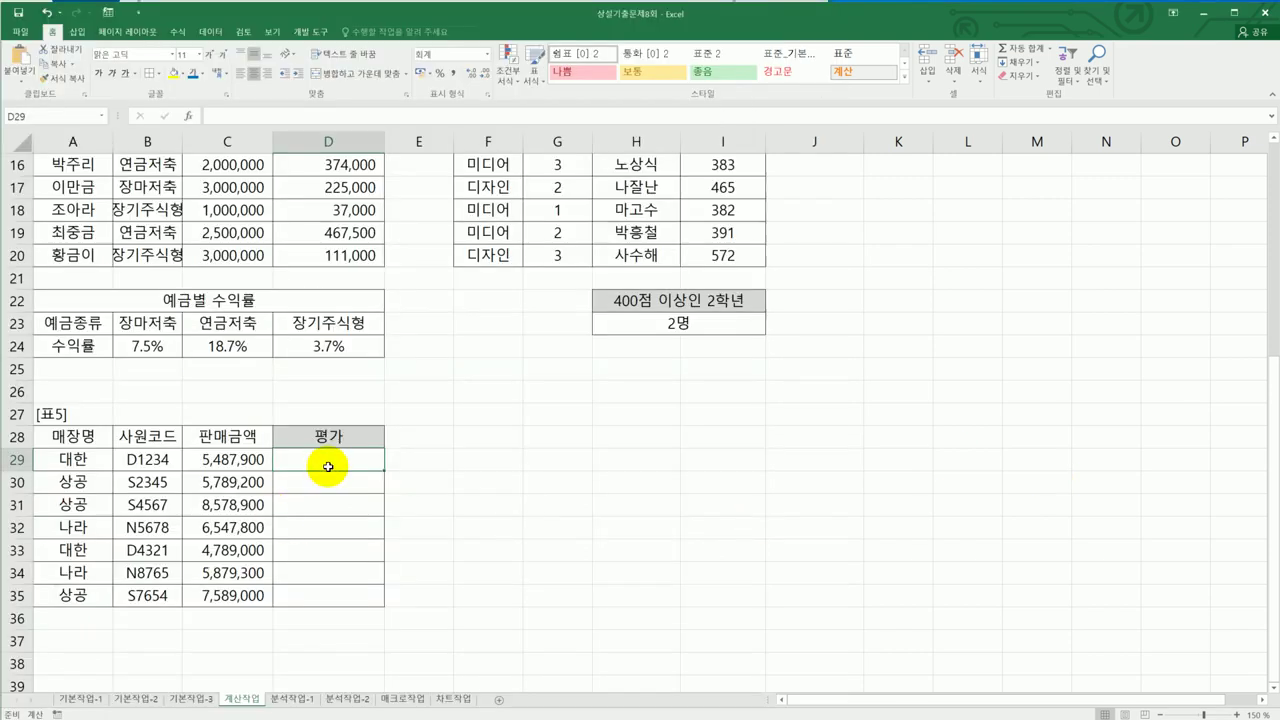
# Step: Start a RANK.EQ function in D29 with the 판매금액 in C29 as the number to rank
pyautogui.write('=')
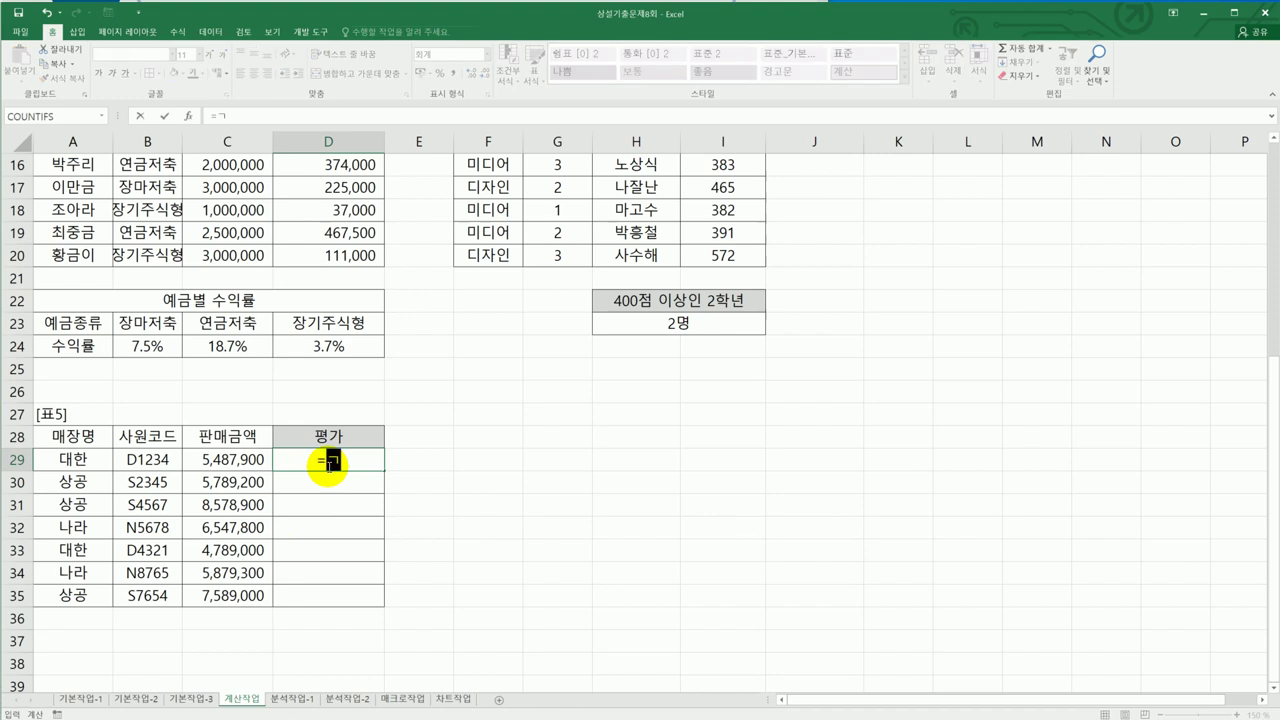
pyautogui.write('ra')
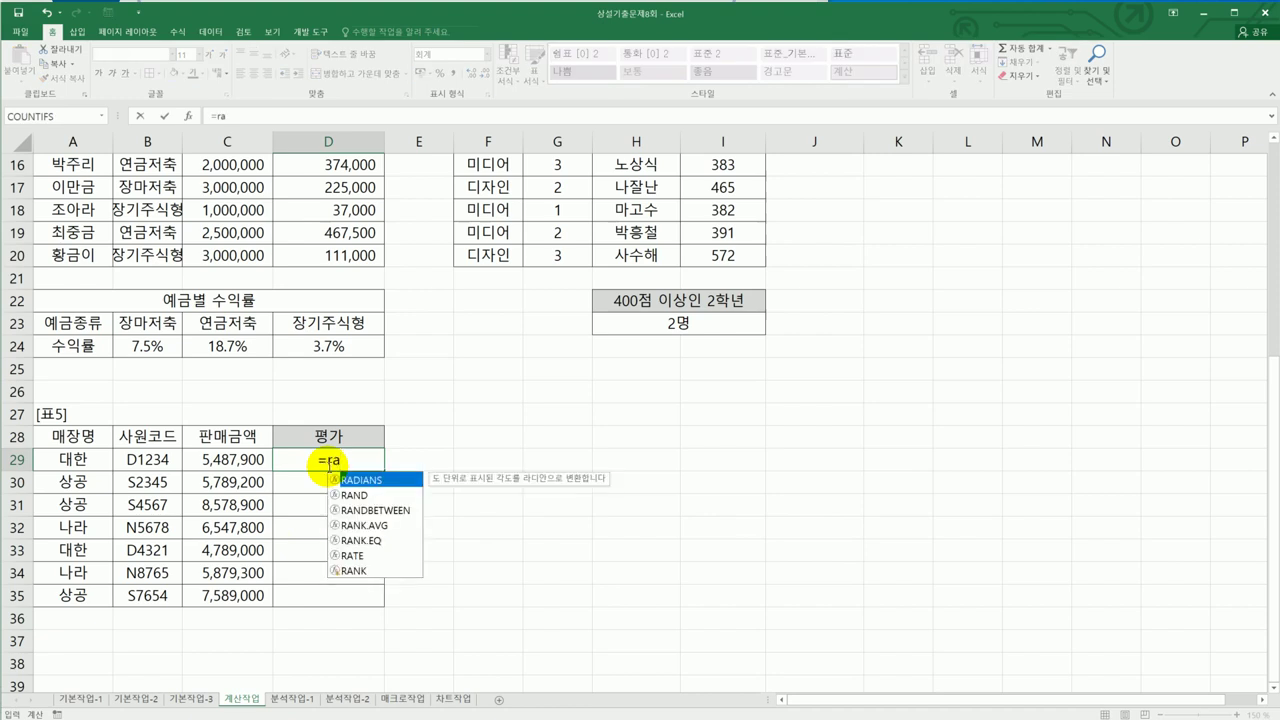
pyautogui.click(405, 541)
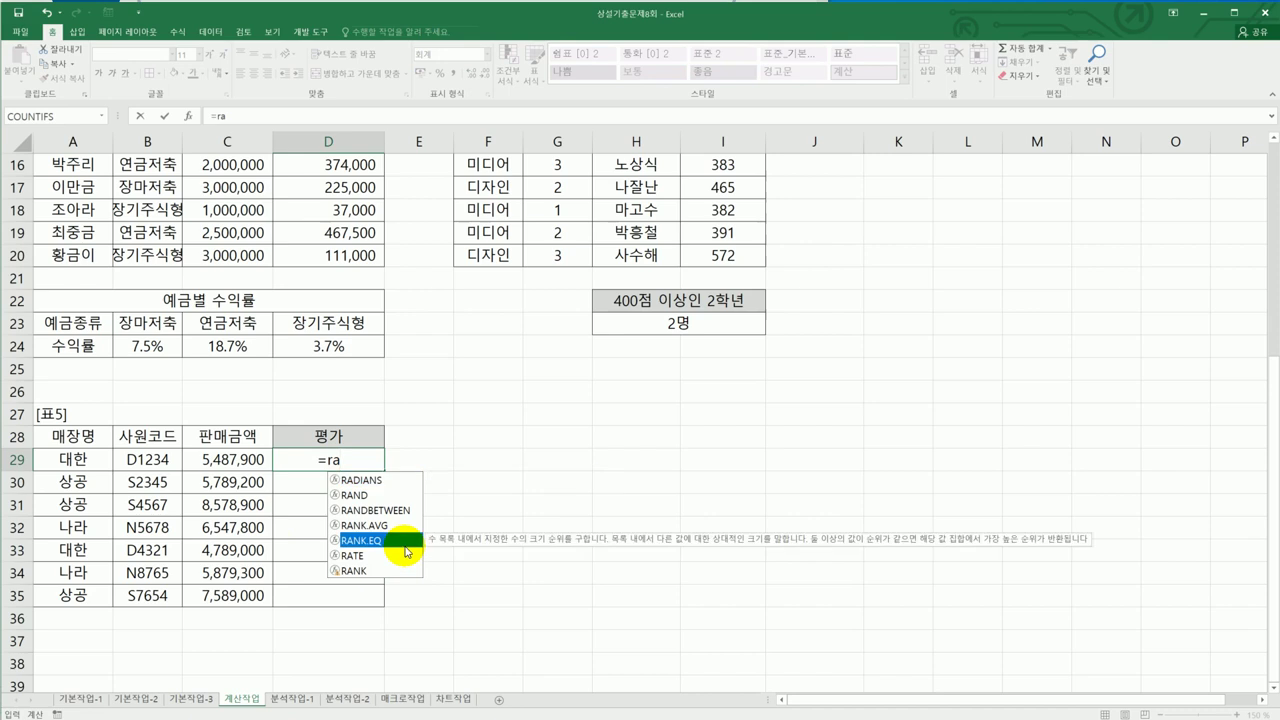
pyautogui.doubleClick(401, 543)
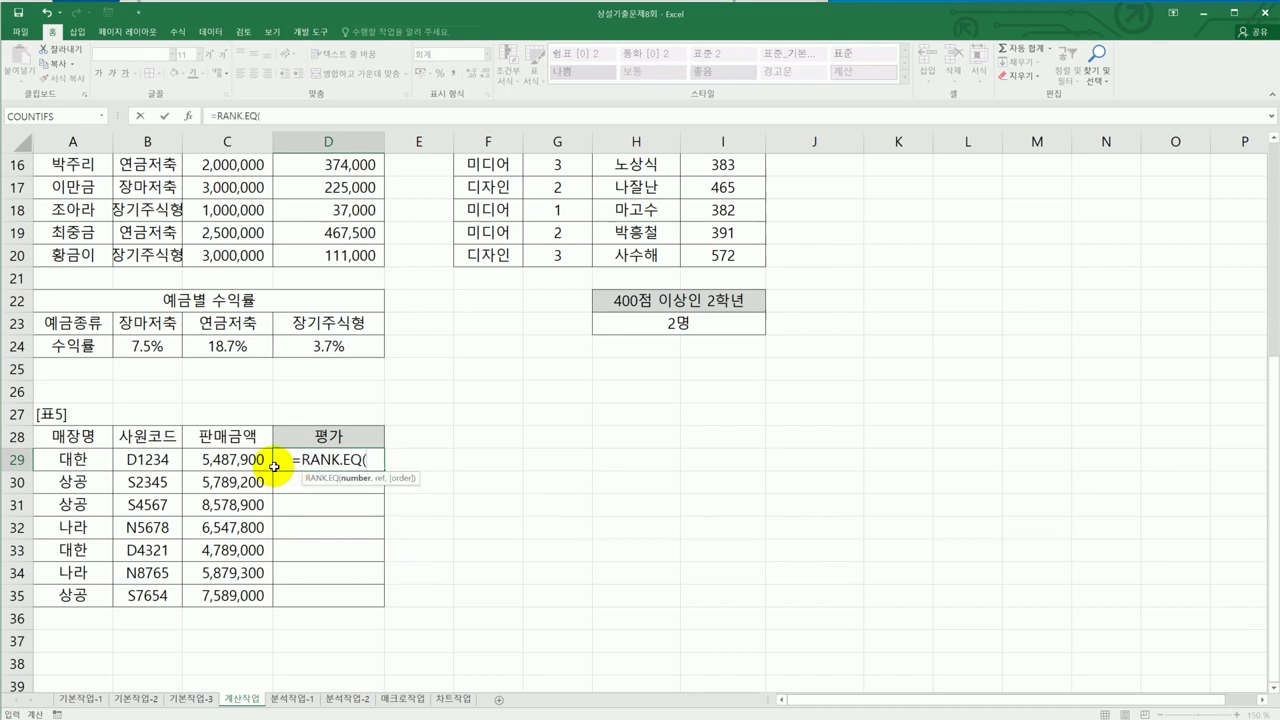
pyautogui.click(237, 458)
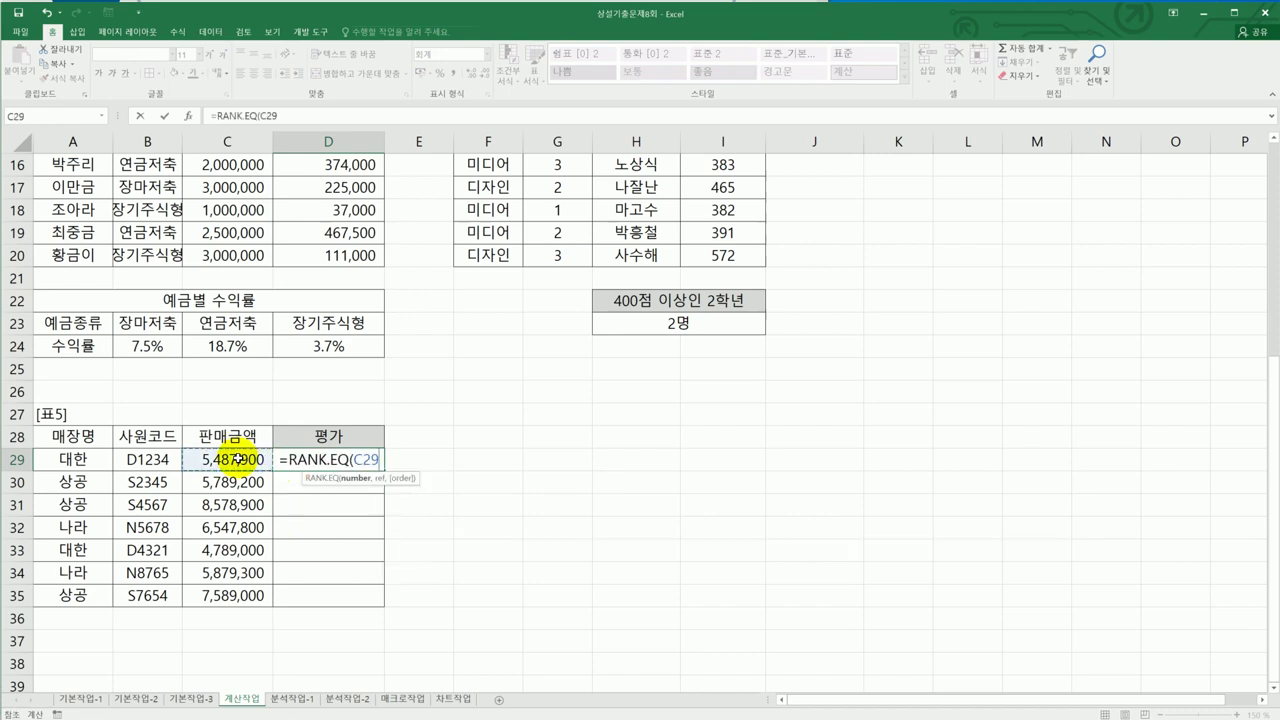
# Step: Complete the D29 RANK.EQ with the absolute range $C$29:$C$35 and descending order 0
pyautogui.write(',')
pyautogui.moveTo(237, 458); pyautogui.dragTo(237, 601)
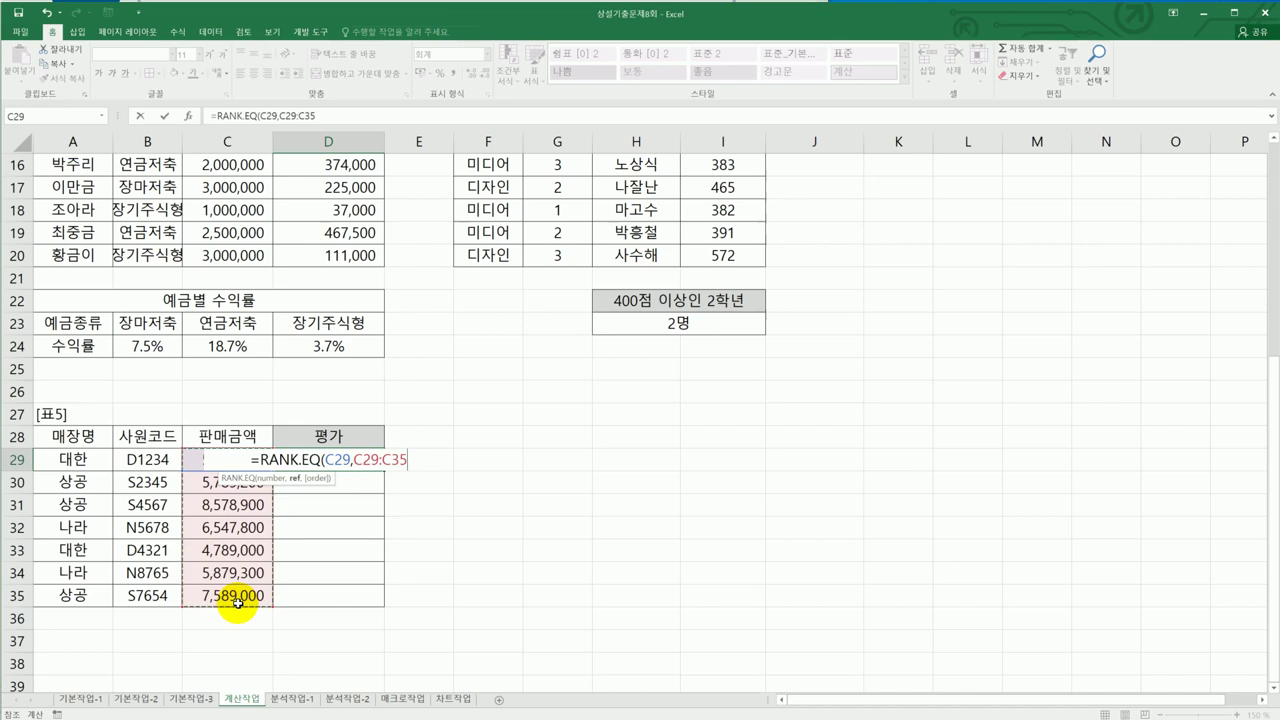
pyautogui.press('F4')
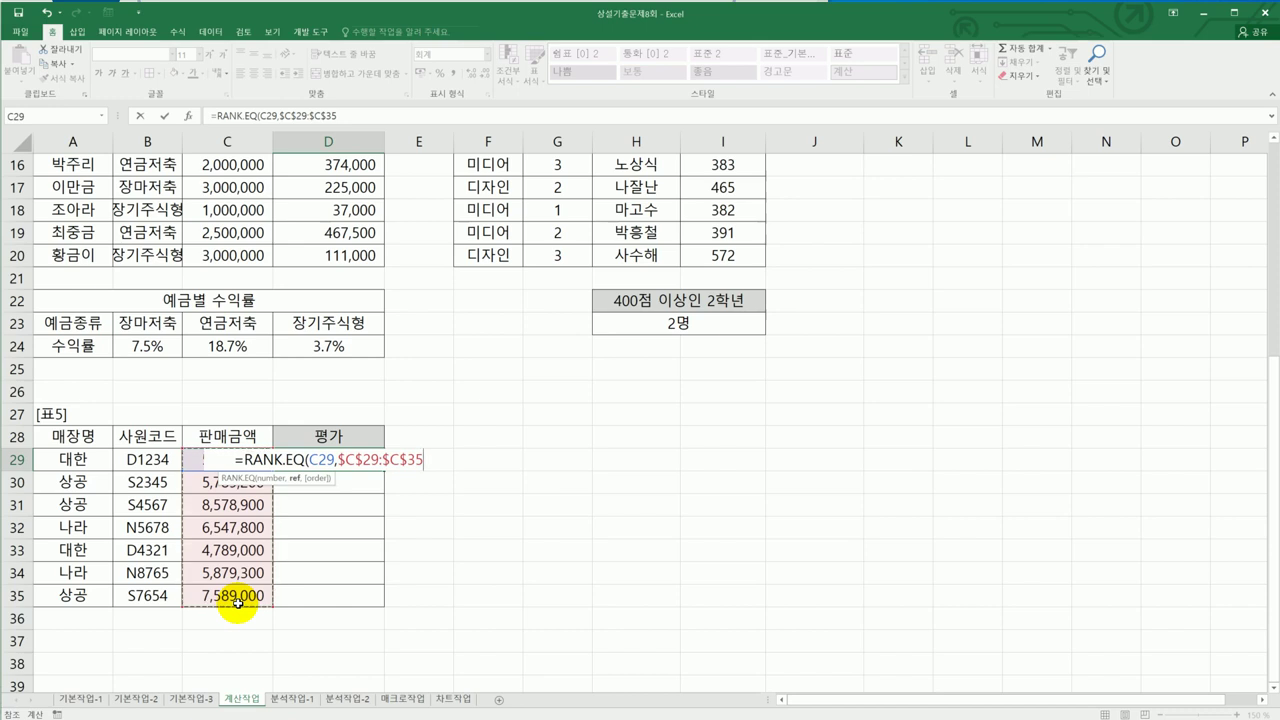
pyautogui.write(',')
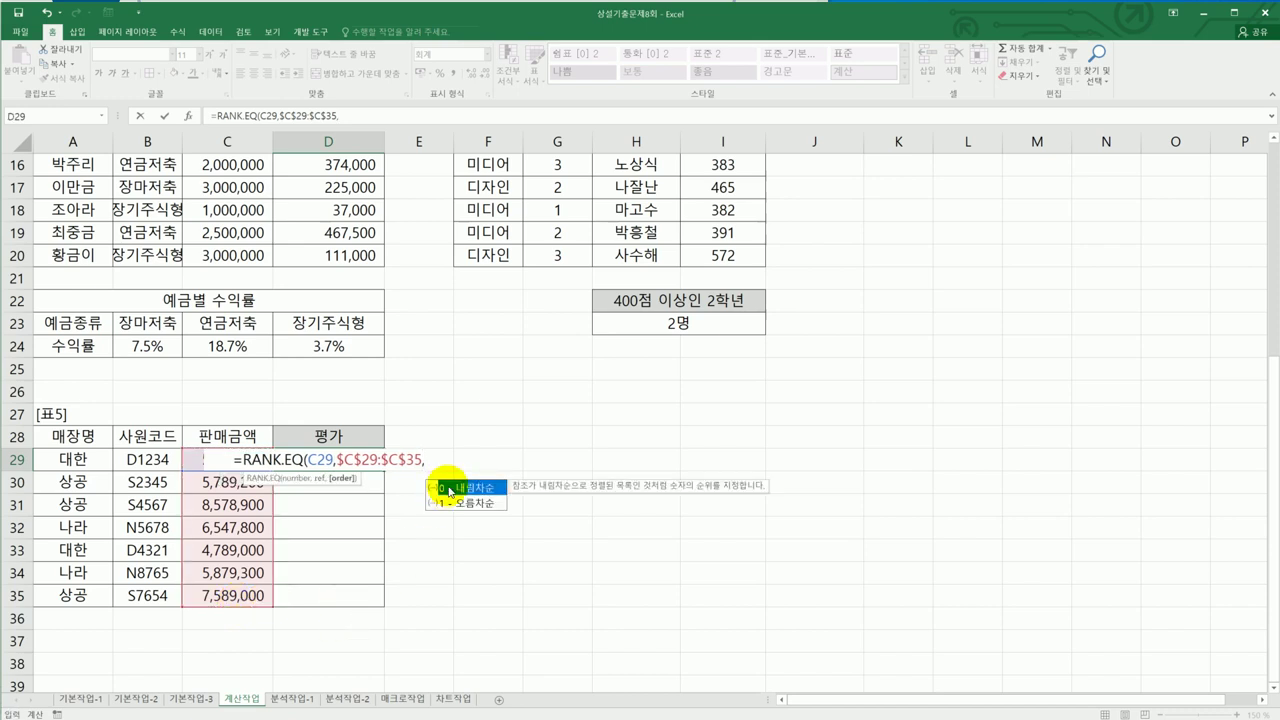
pyautogui.doubleClick(449, 490)
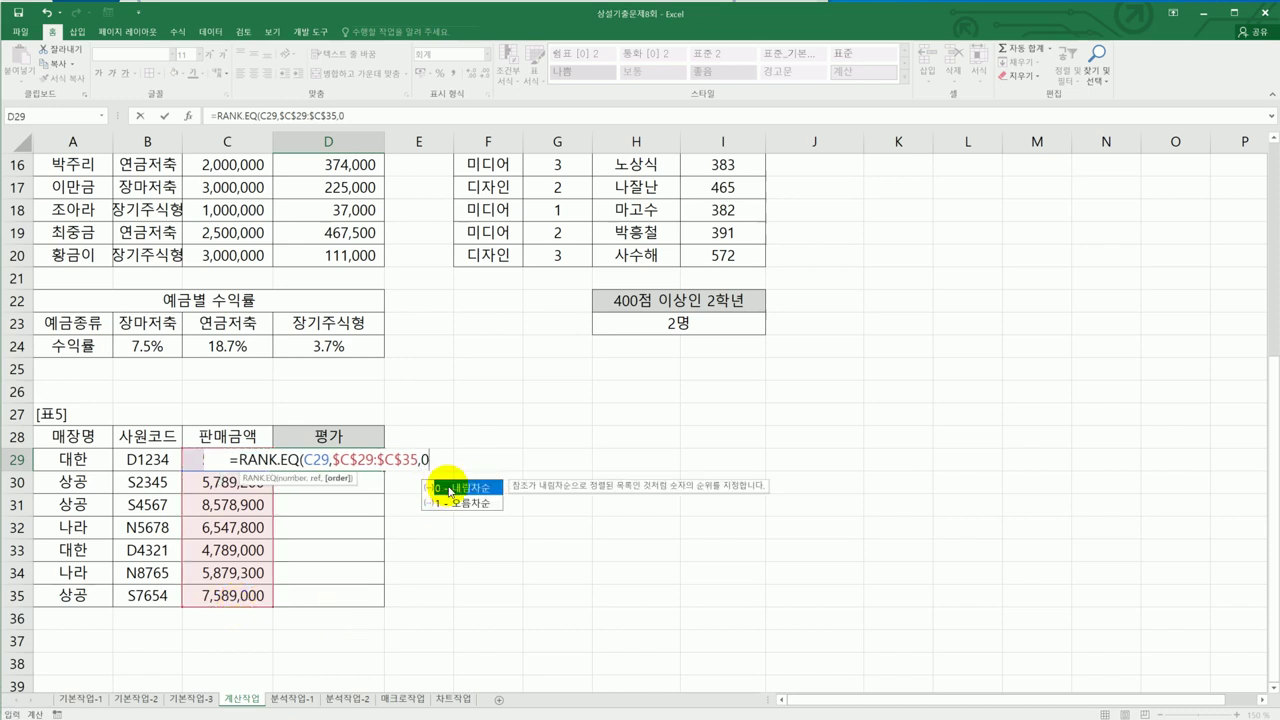
pyautogui.write(')')
pyautogui.press('Return')
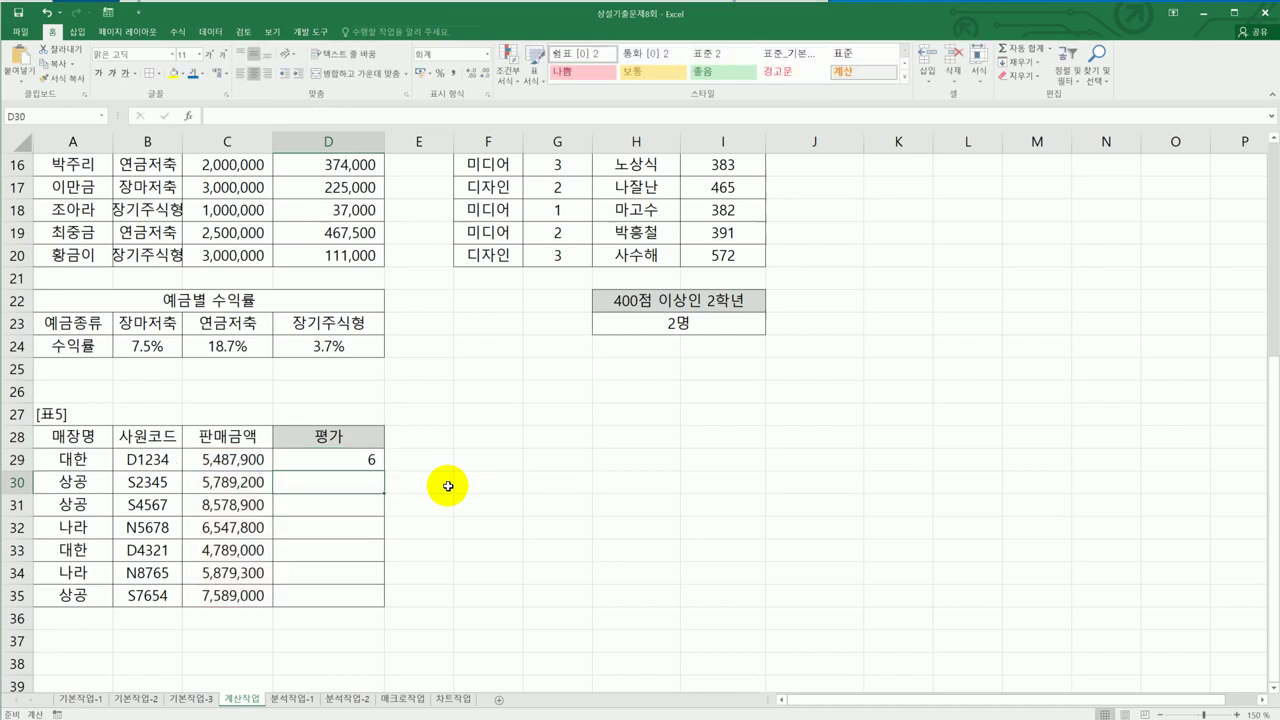
# Step: Fill the RANK.EQ formula from D29 down to D35 and compare the ranks with task 05's 우수사원 condition
pyautogui.click(350, 460)
pyautogui.moveTo(385, 469); pyautogui.dragTo(374, 594)
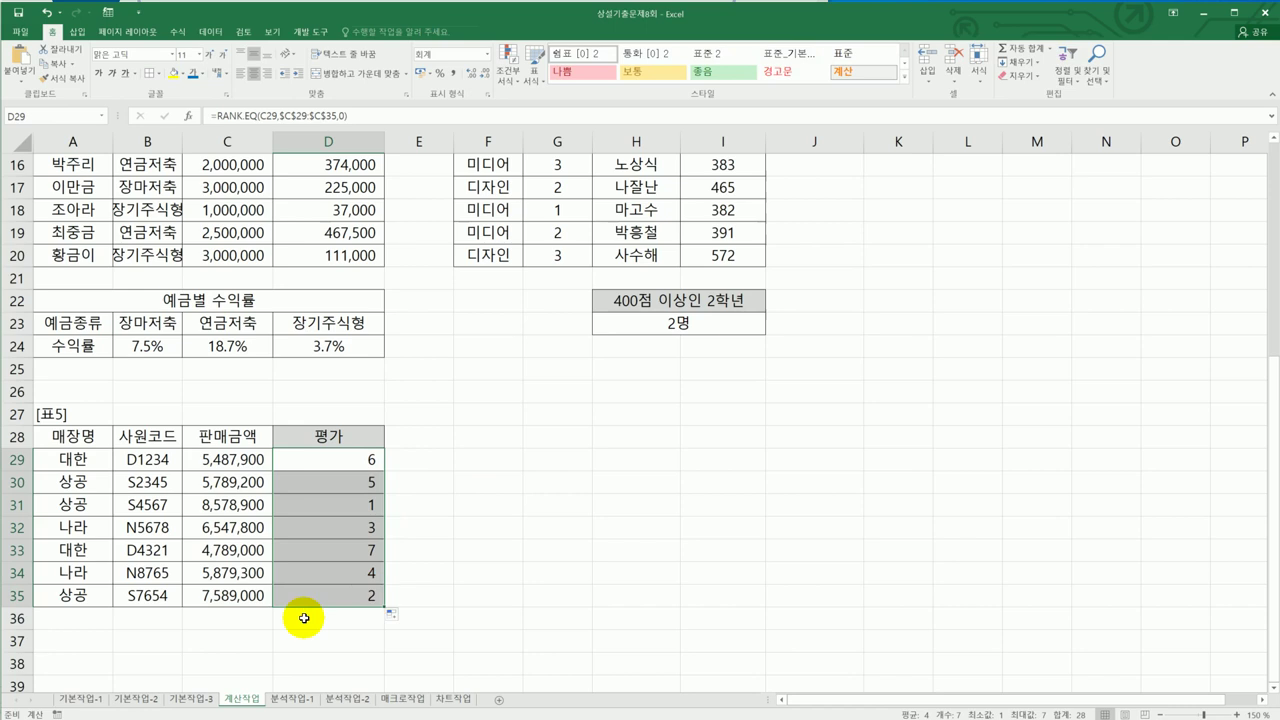
pyautogui.click(345, 505)
pyautogui.click(359, 527)
pyautogui.hotkey('alt', 'Tab')
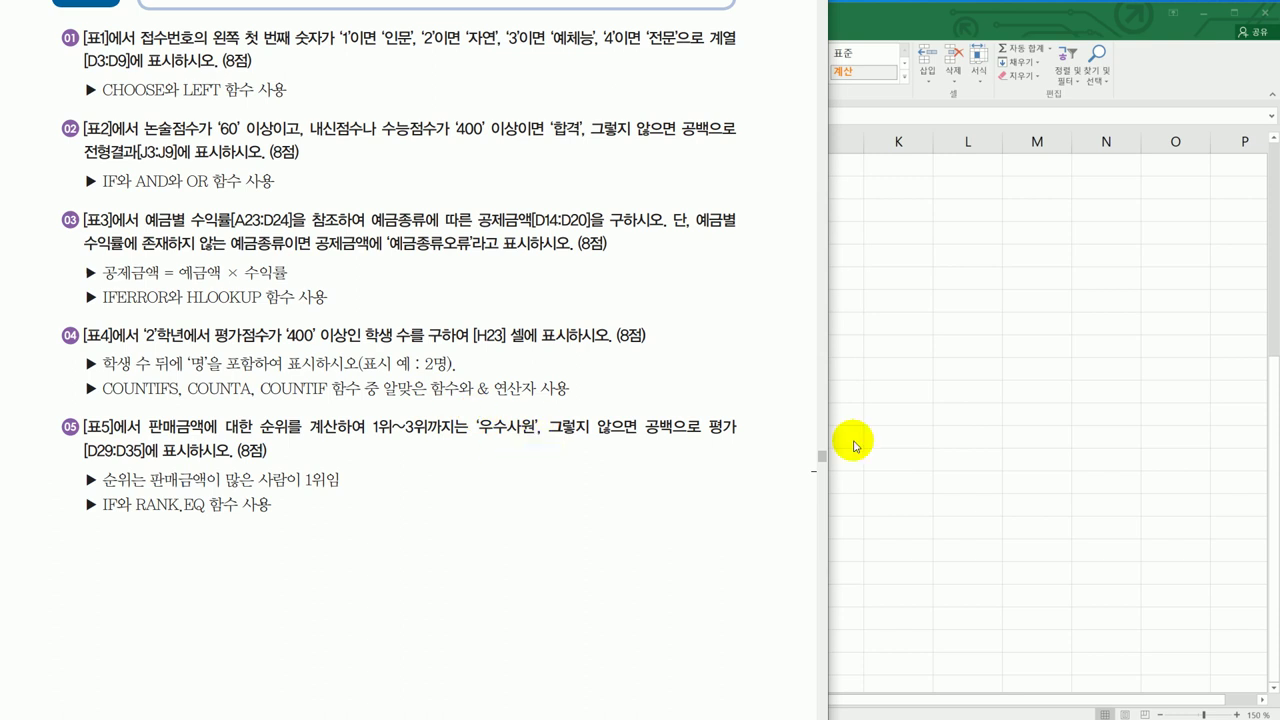
pyautogui.hotkey('alt', 'Tab')
# Step: Wrap D29's RANK.EQ in an IF returning "우수사원" for ranks <=3 and "" otherwise, and fill it down to D35
pyautogui.click(369, 460)
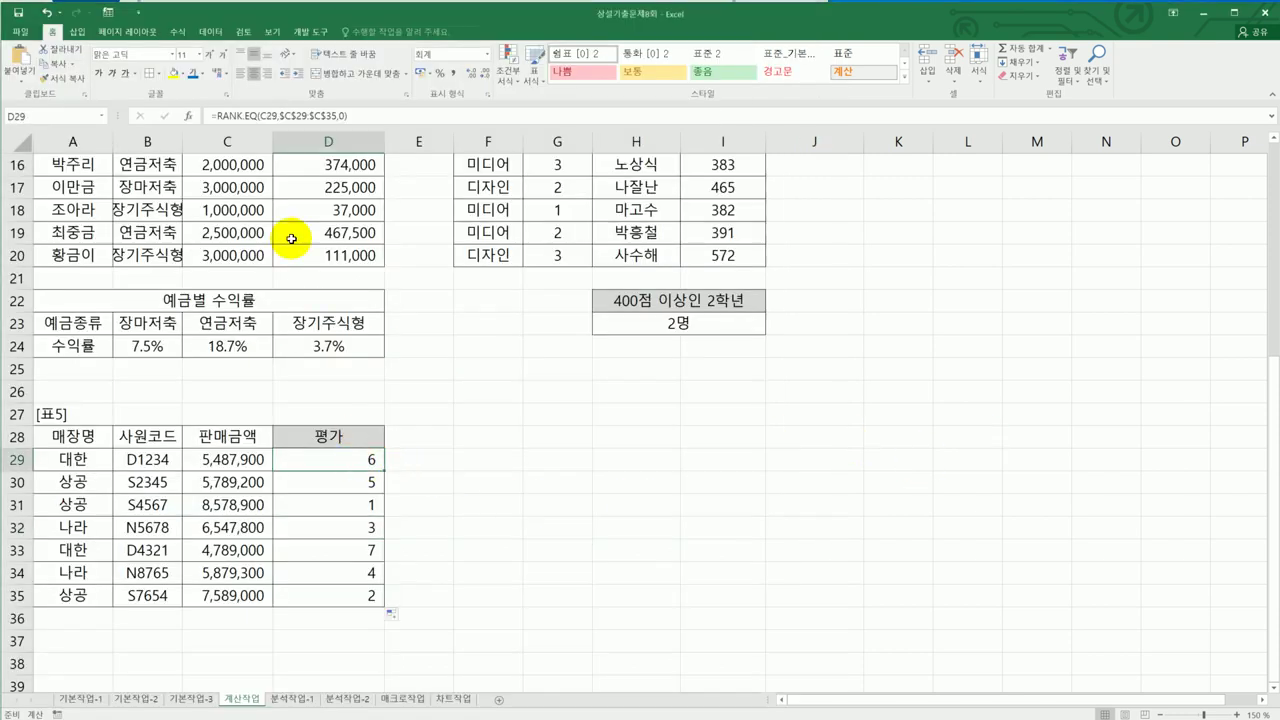
pyautogui.click(232, 116)
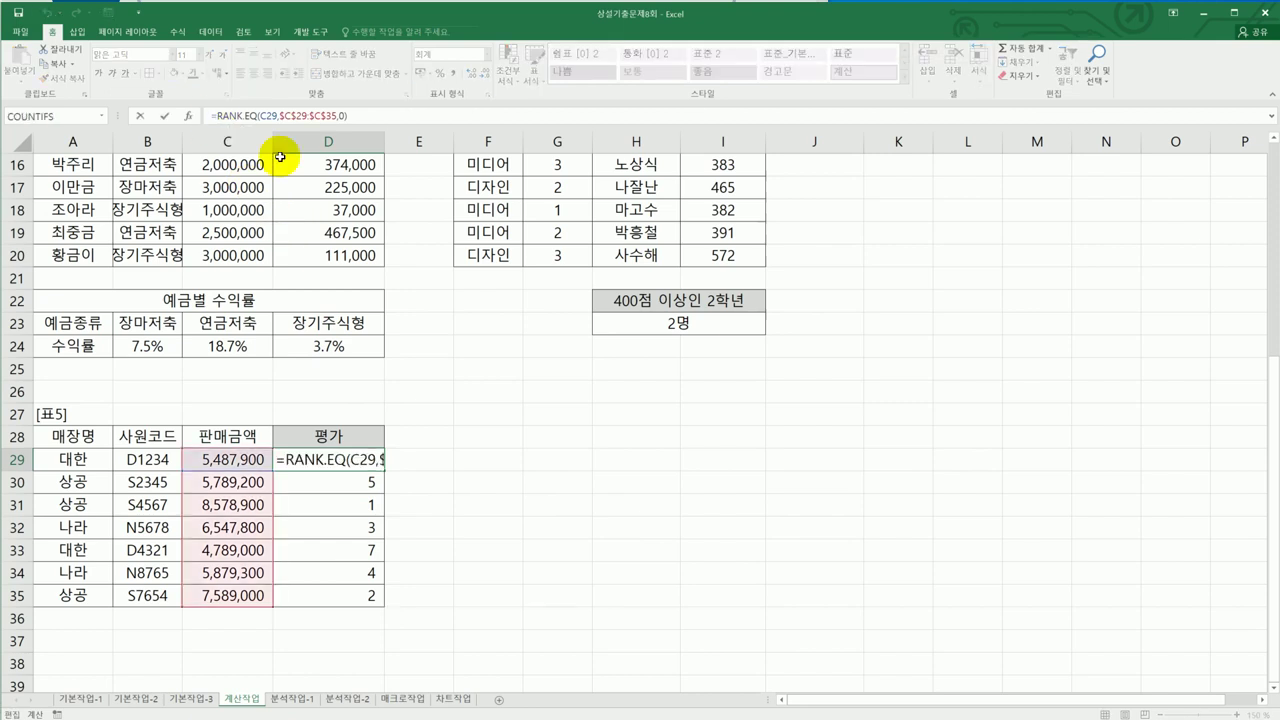
pyautogui.write('if(')
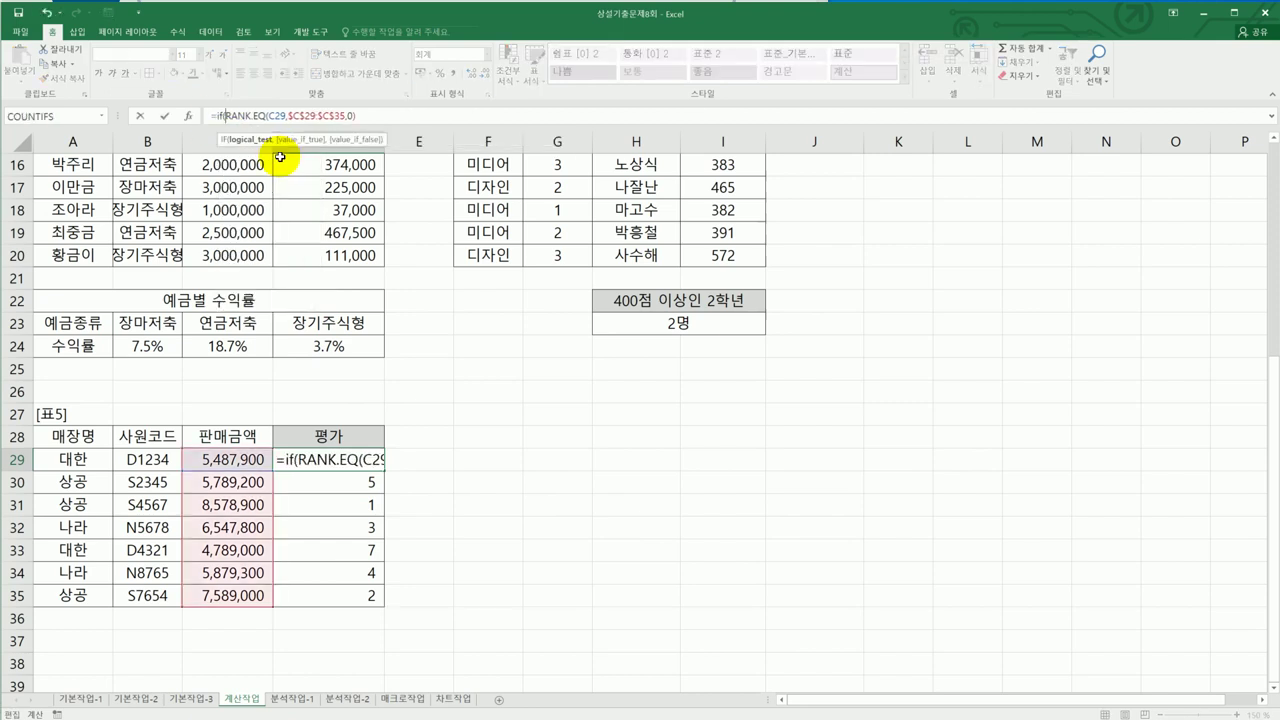
pyautogui.click(392, 118)
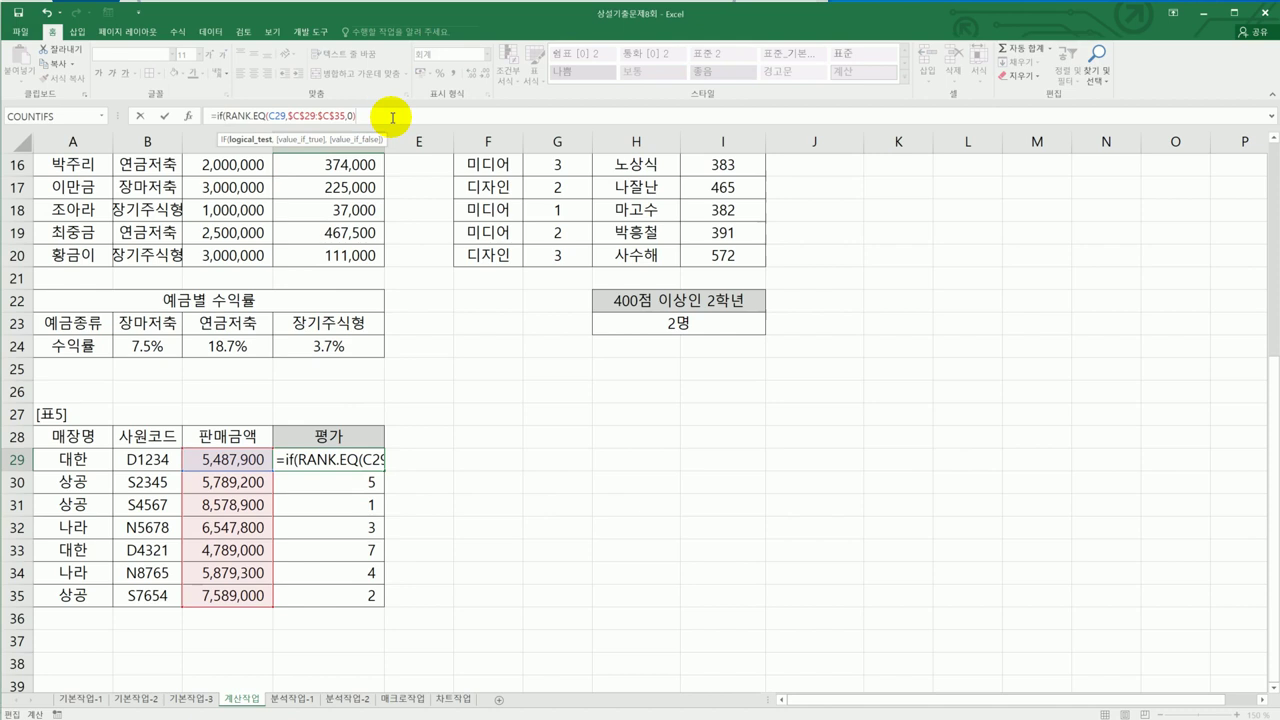
pyautogui.write('<=3,"')
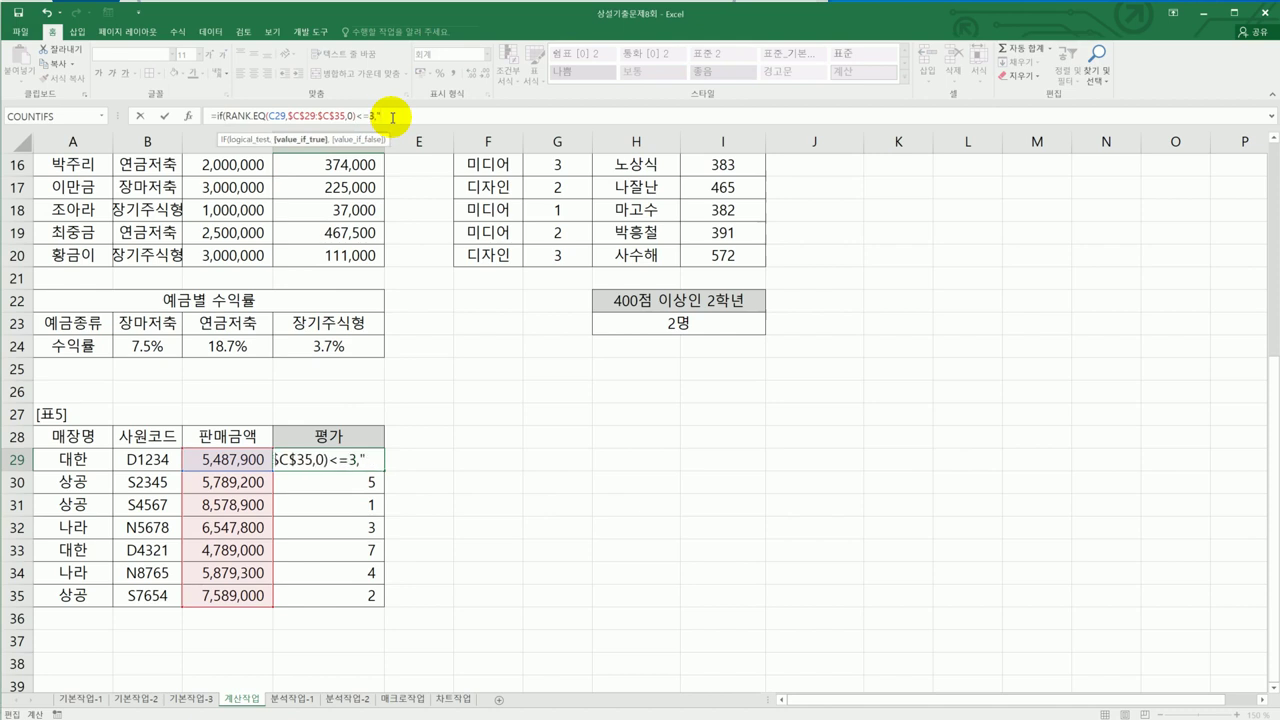
pyautogui.write('우수사원",')
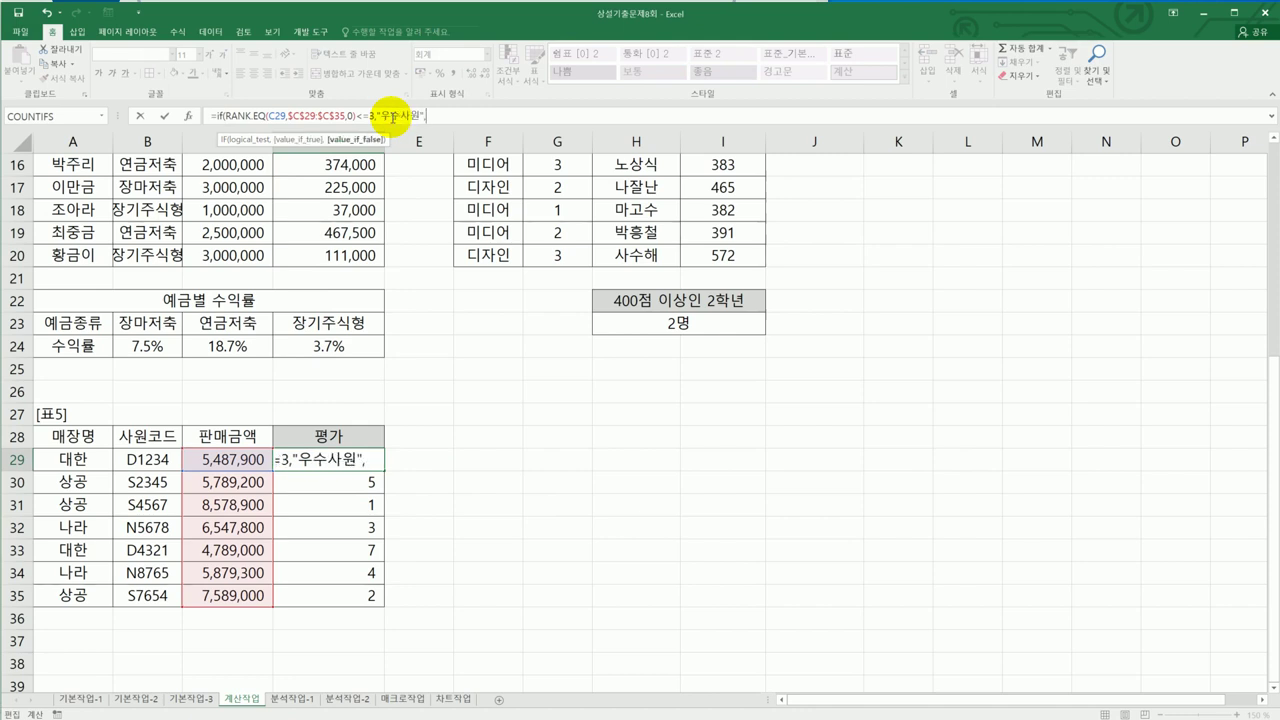
pyautogui.write('"")')
pyautogui.press('Return')
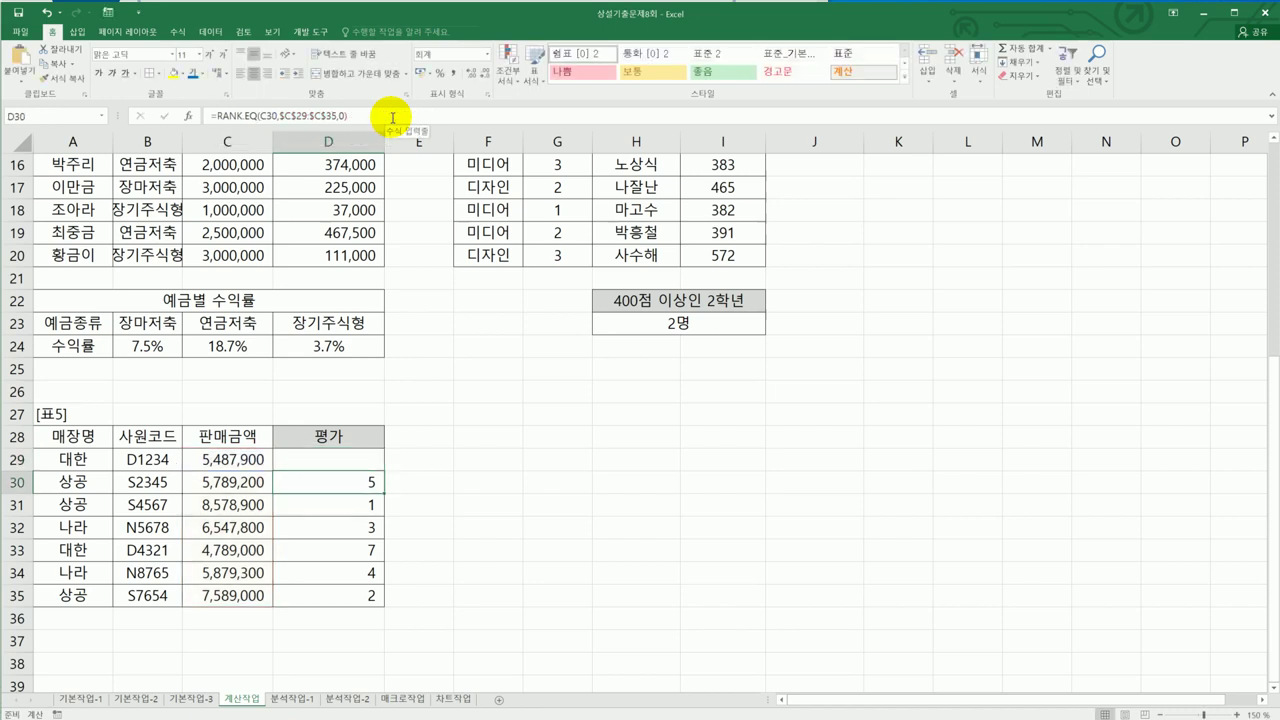
pyautogui.click(376, 462)
pyautogui.moveTo(383, 472); pyautogui.dragTo(378, 603)
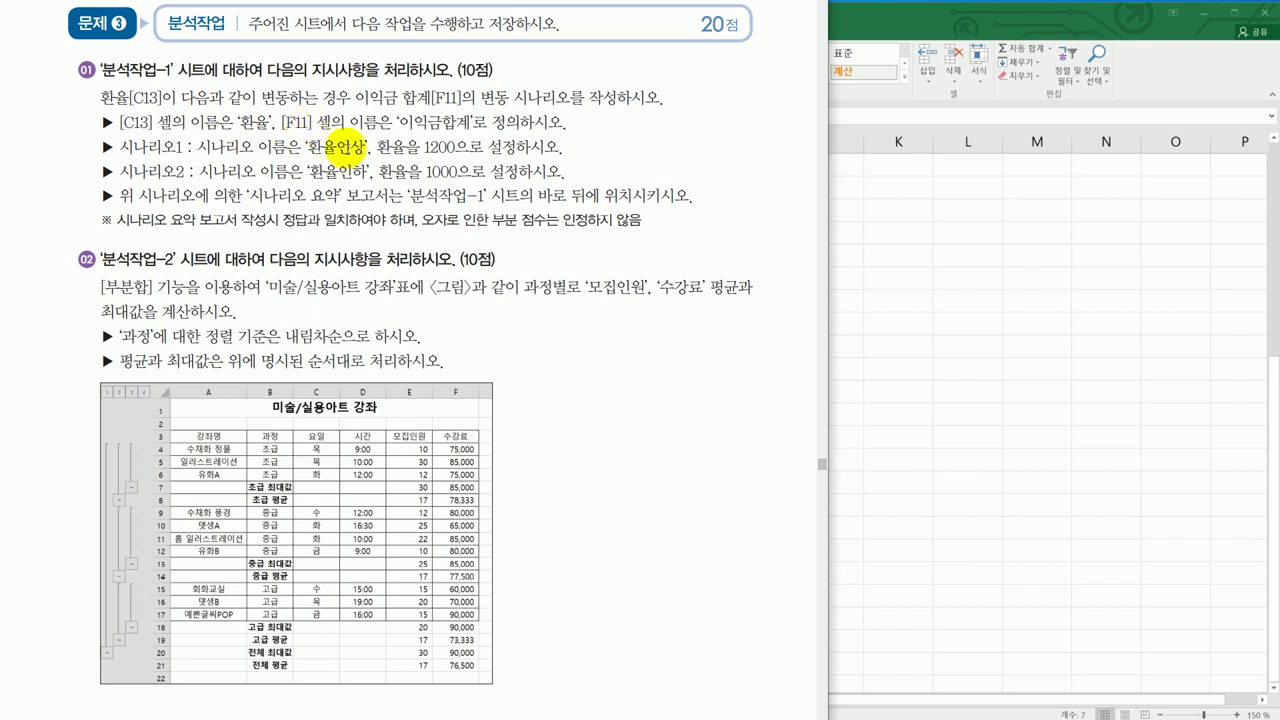
# Step: Open the 분석작업-1 sheet and define the name 환율 for cell C13
pyautogui.click(862, 361)
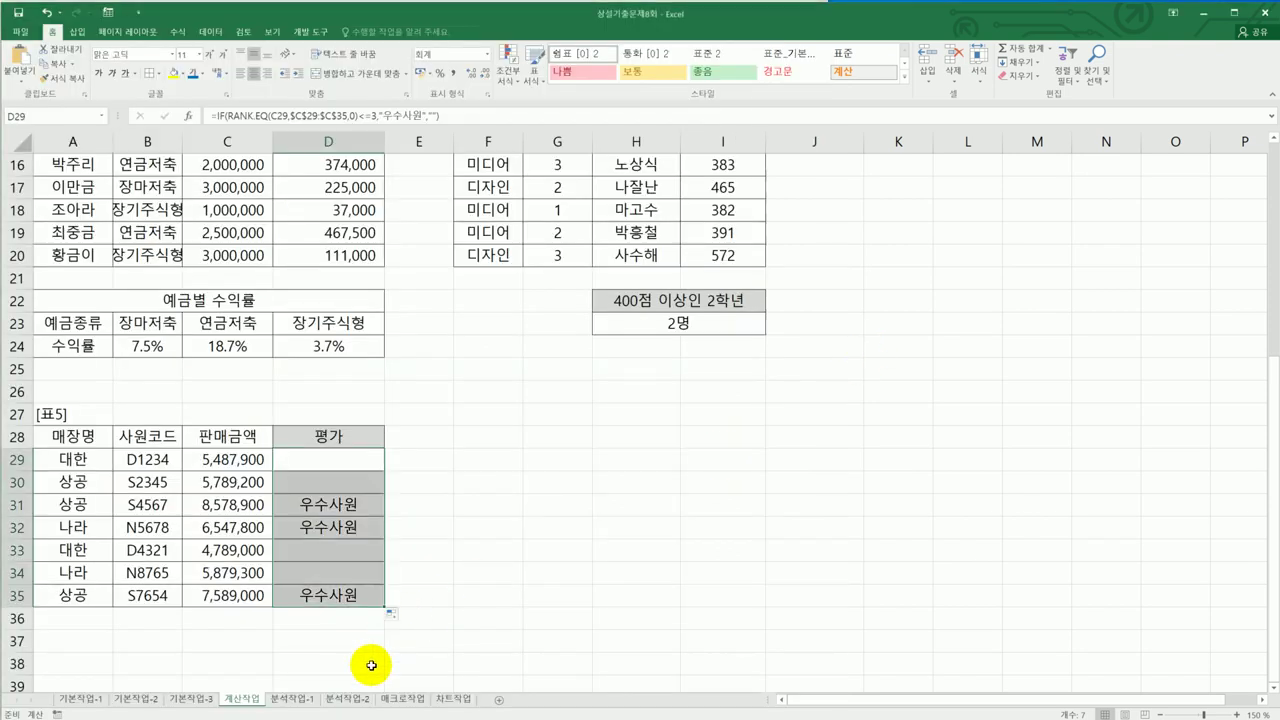
pyautogui.click(300, 699)
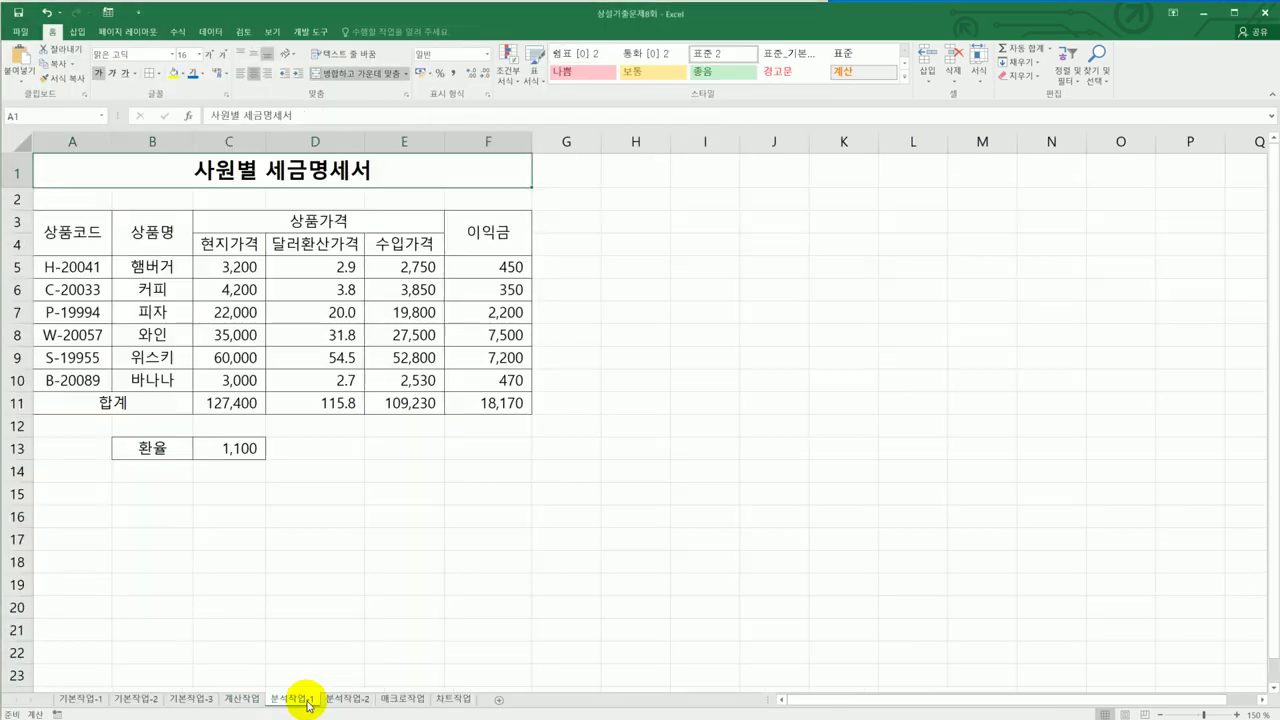
pyautogui.click(247, 449)
pyautogui.click(59, 118)
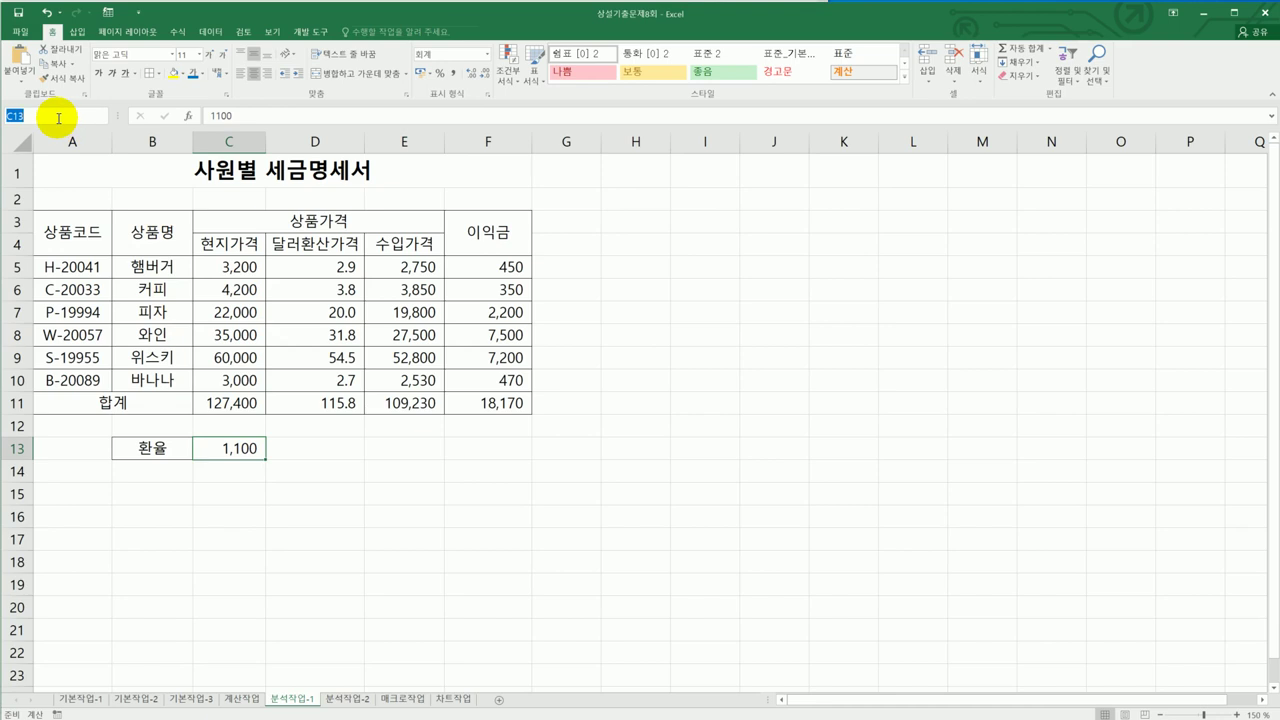
pyautogui.write('환율')
# Step: Define the name 이익금합계 for the 이익금 total in cell F11
pyautogui.click(455, 401)
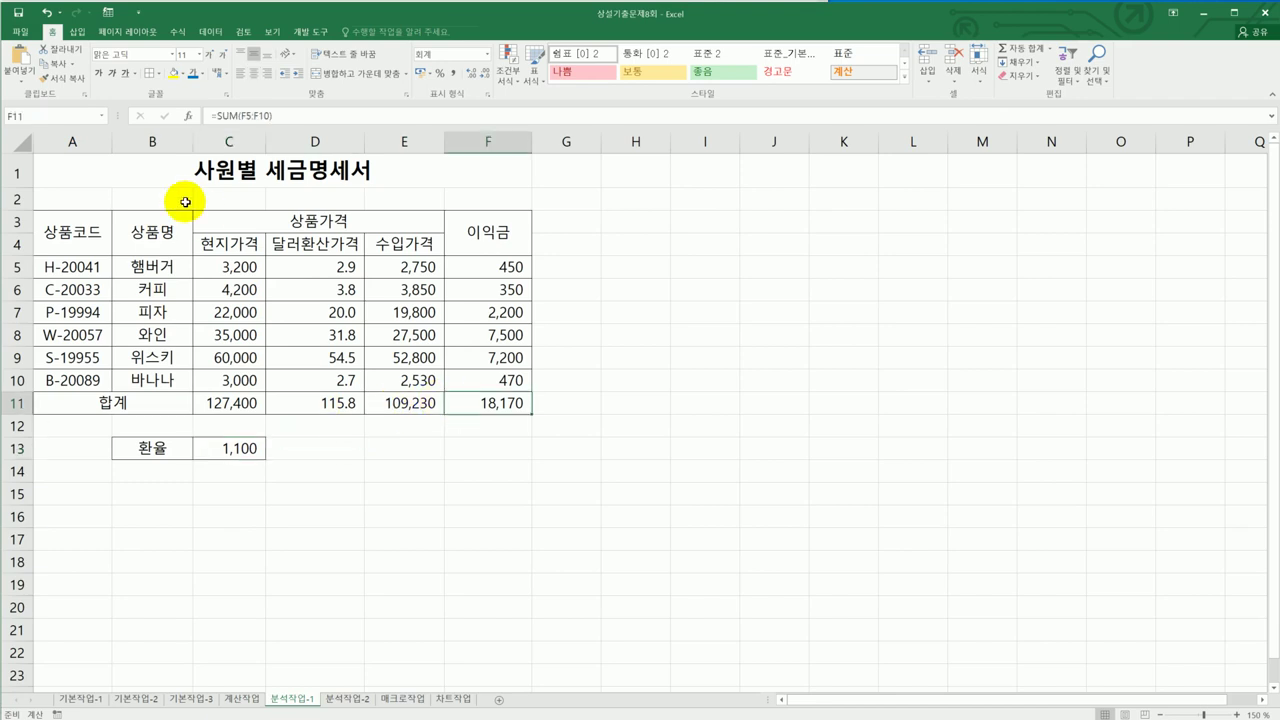
pyautogui.click(45, 119)
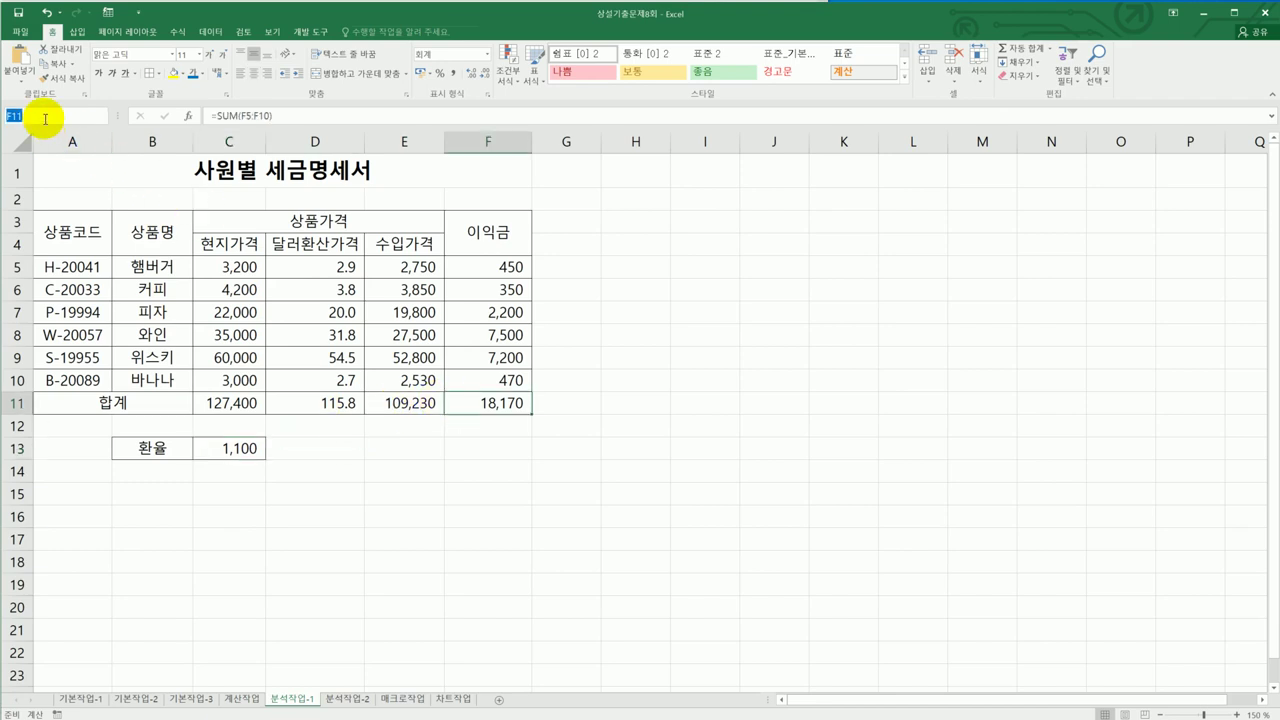
pyautogui.write('이익금합계')
pyautogui.press('Return')
# Step: Select the 환율 cell C13 and start adding a new scenario in the Scenario Manager
pyautogui.click(240, 447)
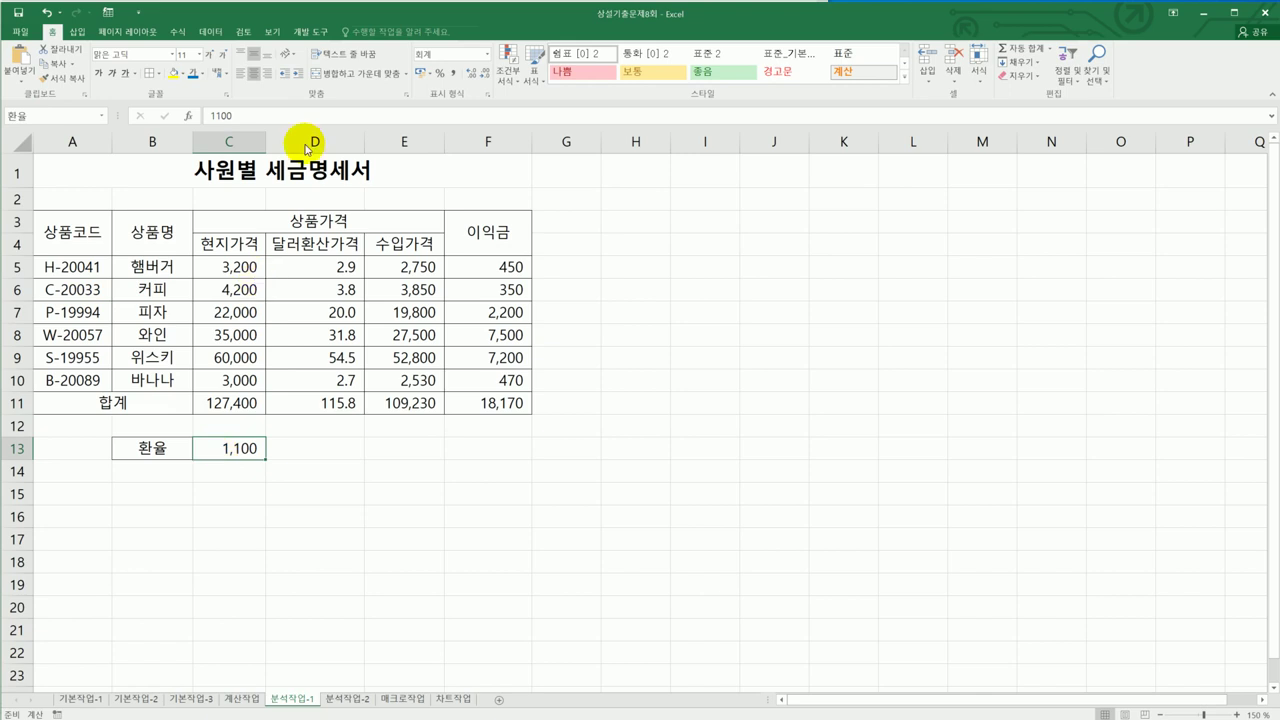
pyautogui.click(212, 33)
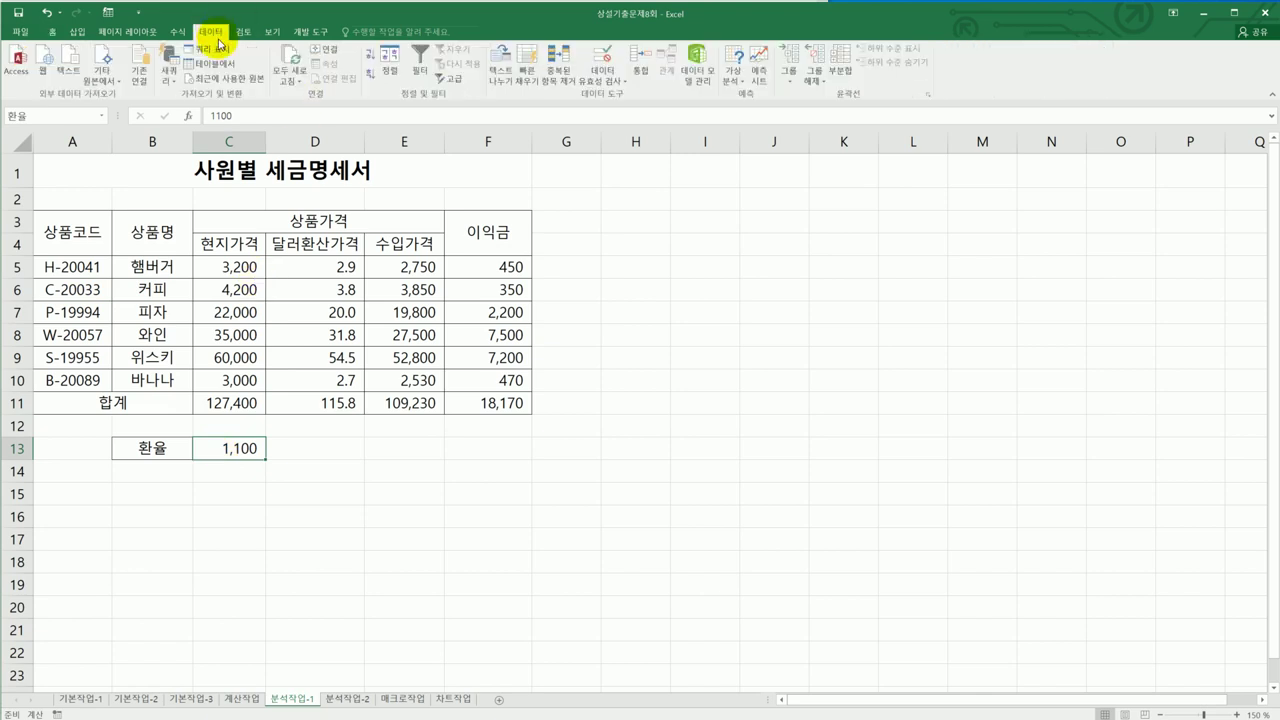
pyautogui.click(735, 80)
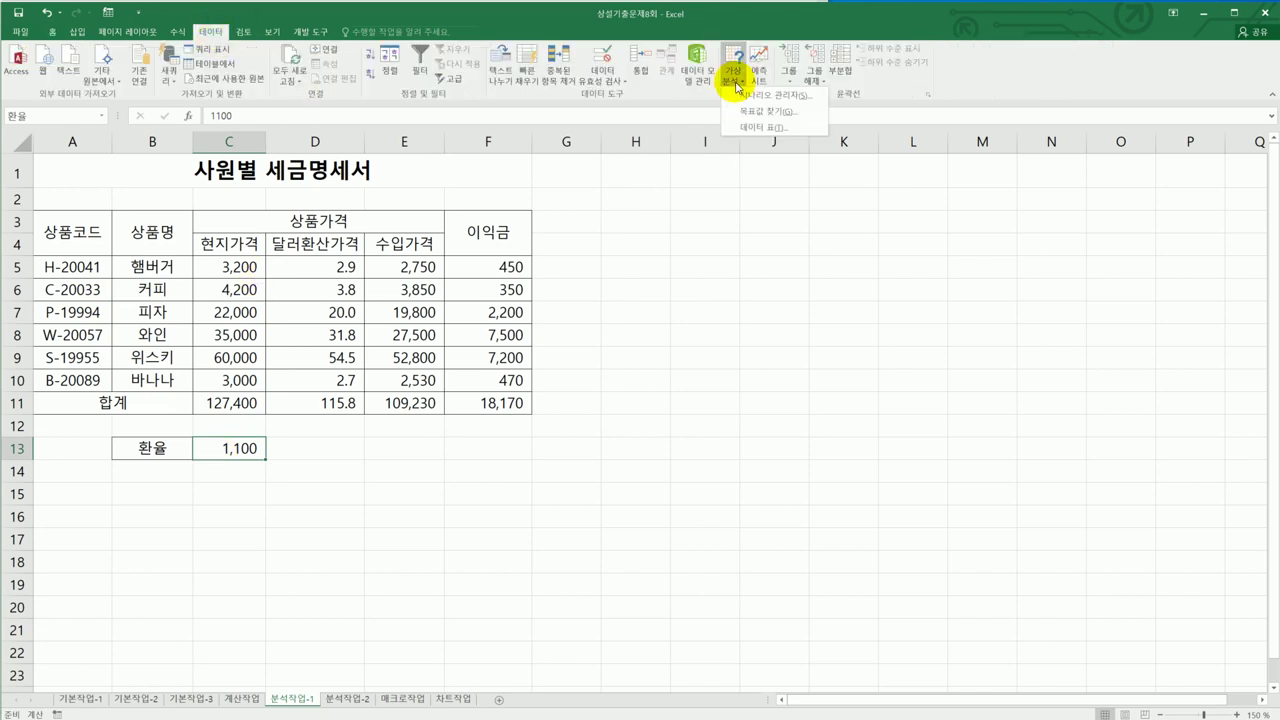
pyautogui.click(741, 100)
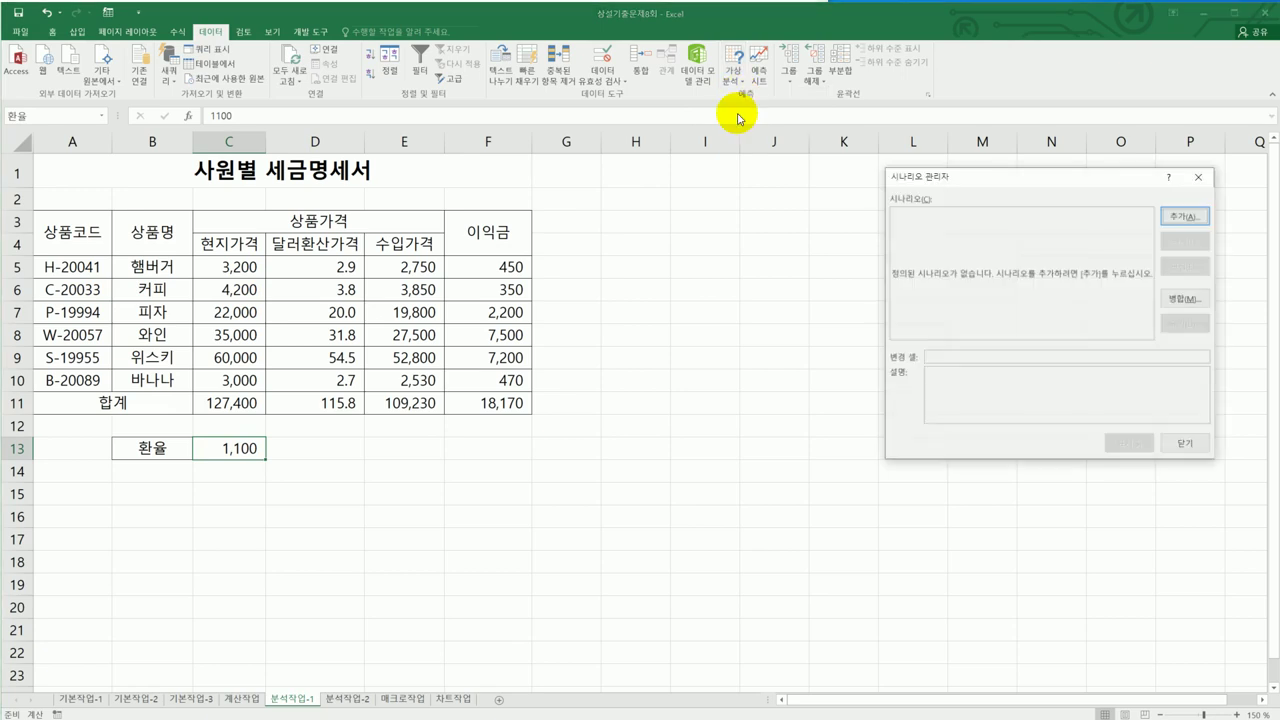
pyautogui.moveTo(1000, 180); pyautogui.dragTo(870, 226)
pyautogui.click(1059, 260)
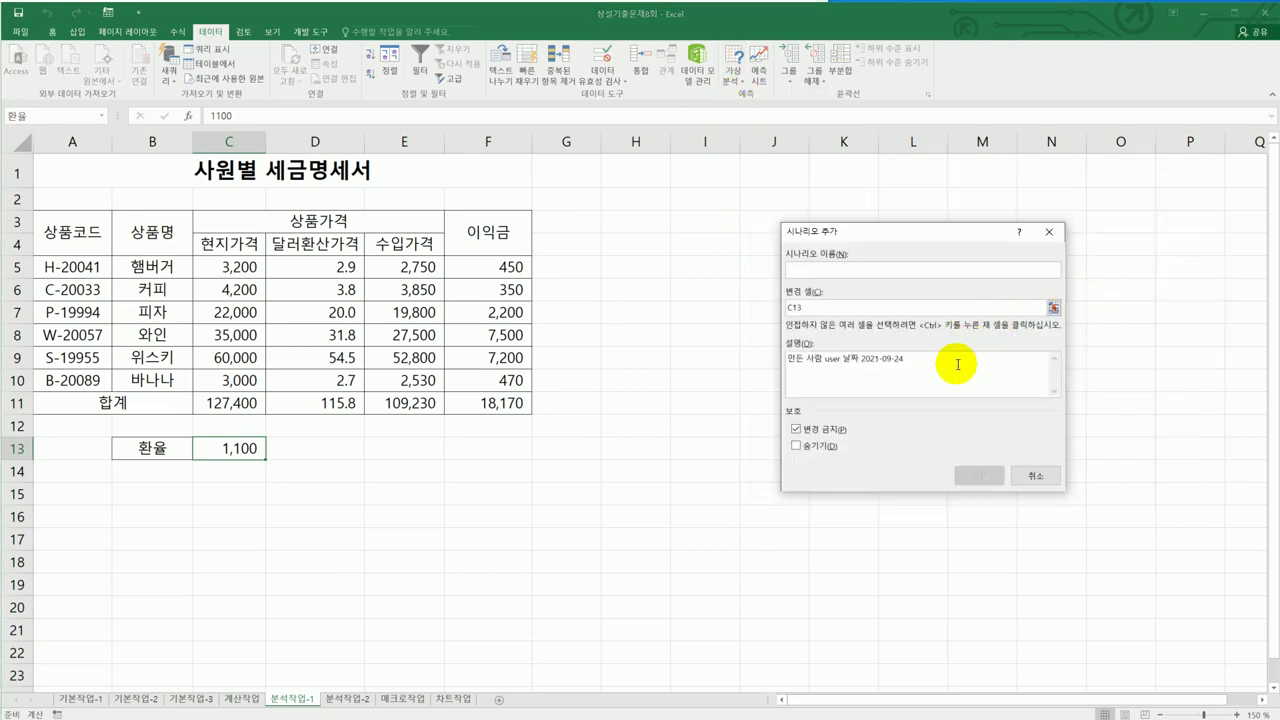
# Step: Define the scenario 환율인상 with changing cell C13, an empty description and a 환율 value of 1200
pyautogui.moveTo(955, 360); pyautogui.dragTo(668, 354)
pyautogui.press('Delete')
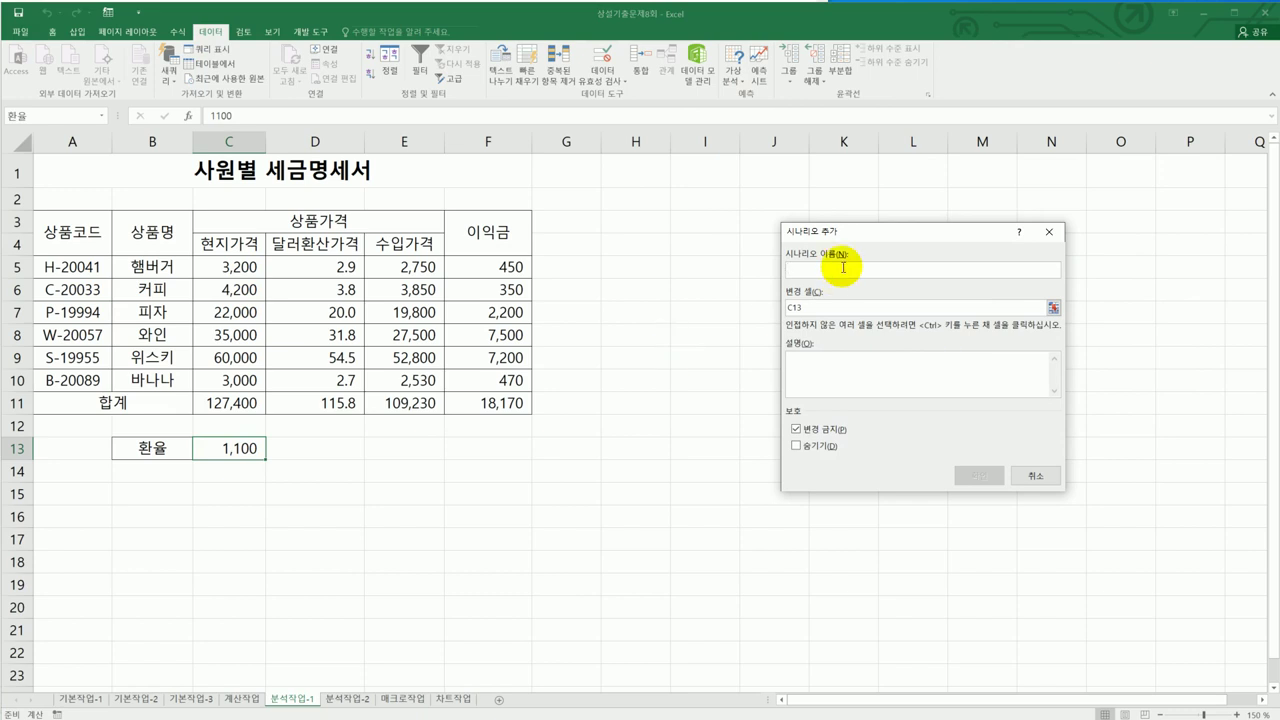
pyautogui.write('환ㅇ')
pyautogui.write('인상')
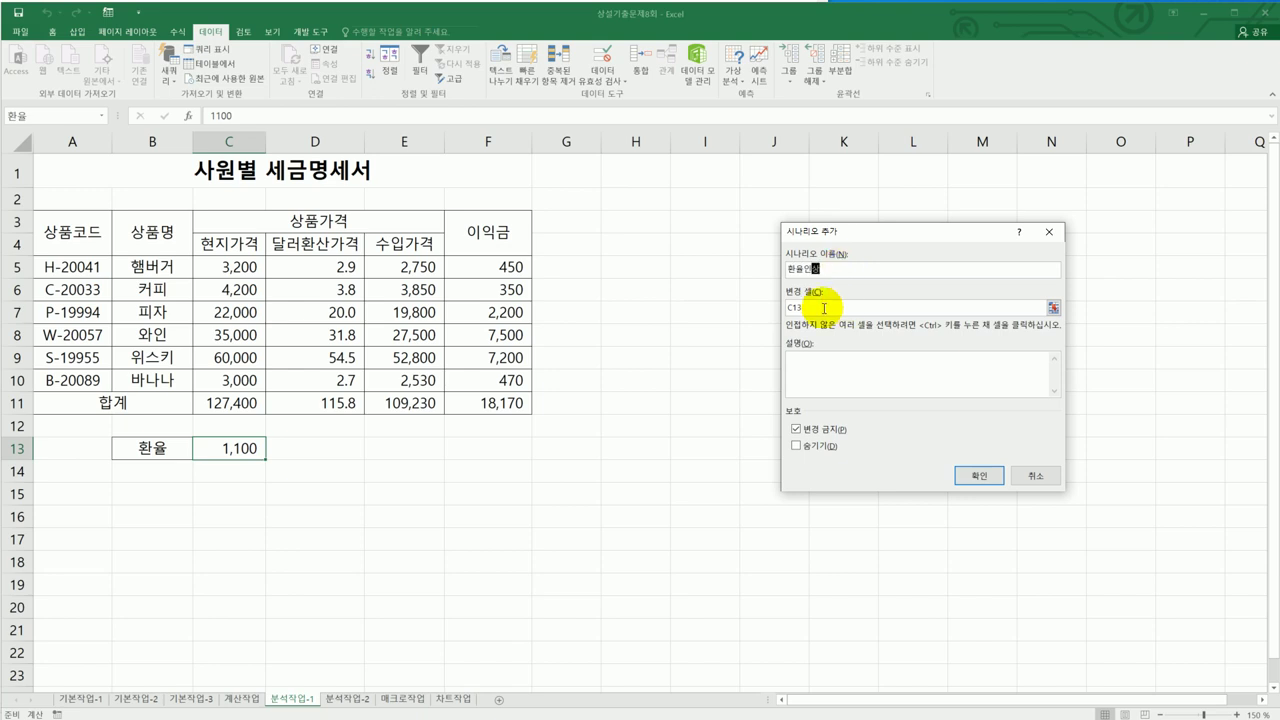
pyautogui.click(826, 307)
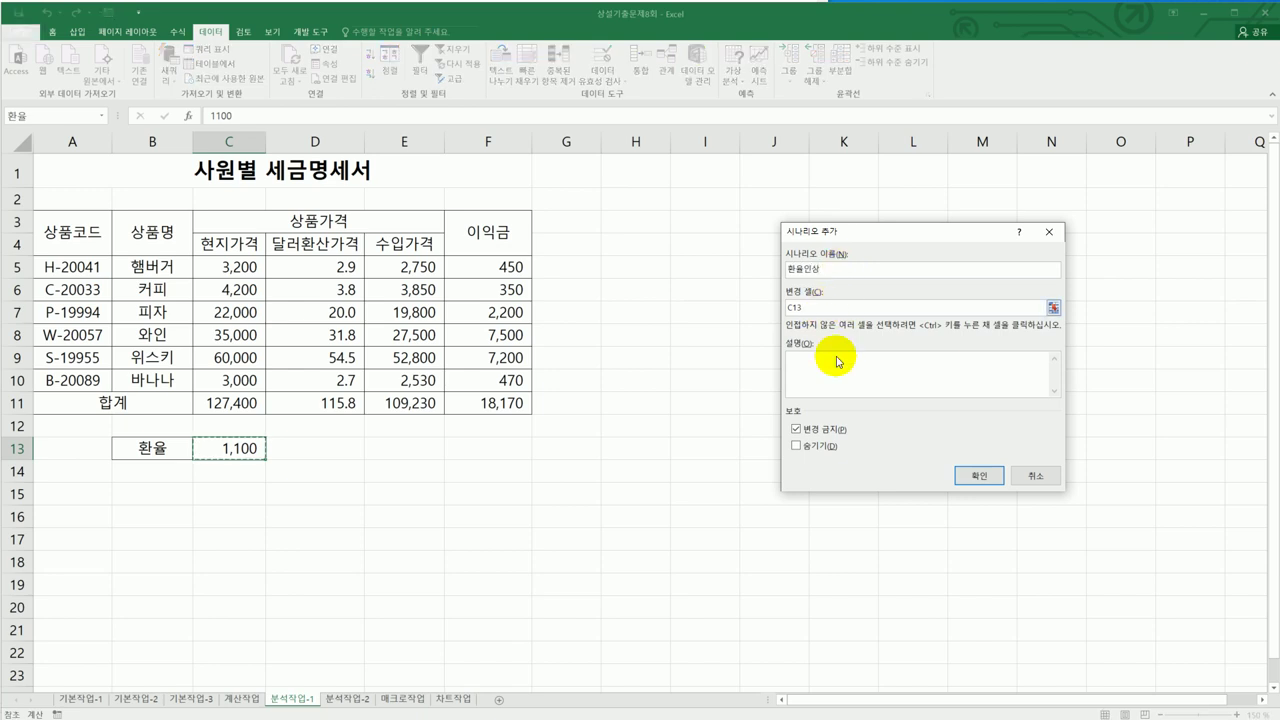
pyautogui.click(980, 476)
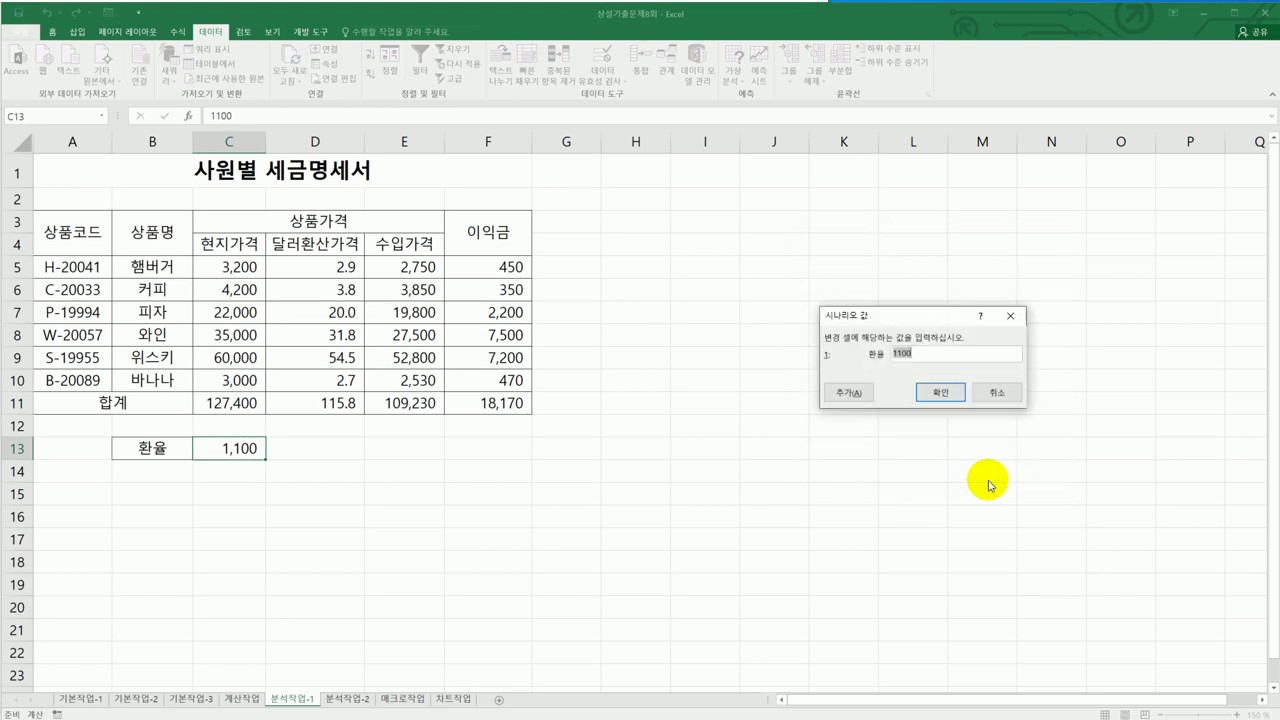
pyautogui.write('1200')
pyautogui.click(849, 393)
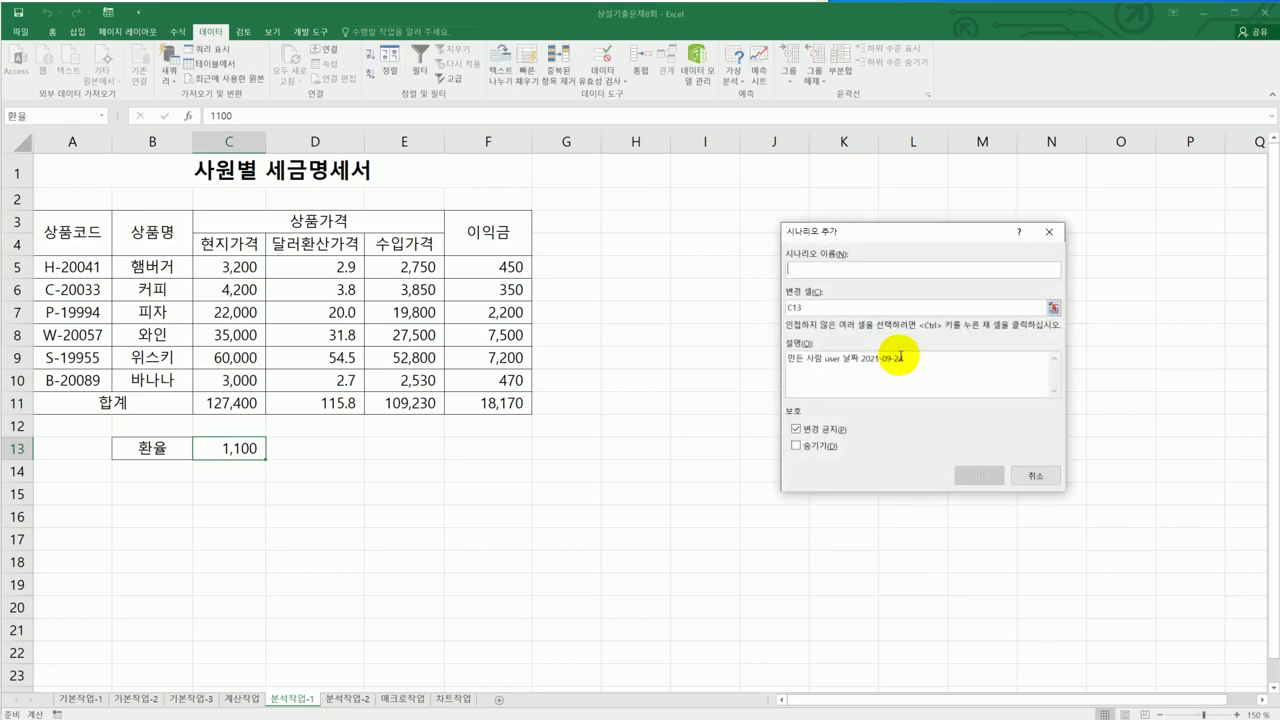
# Step: Define a second scenario 환율인하 for C13 with an empty description and a 환율 value of 1000
pyautogui.moveTo(927, 358); pyautogui.dragTo(777, 334)
pyautogui.press('BackSpace')
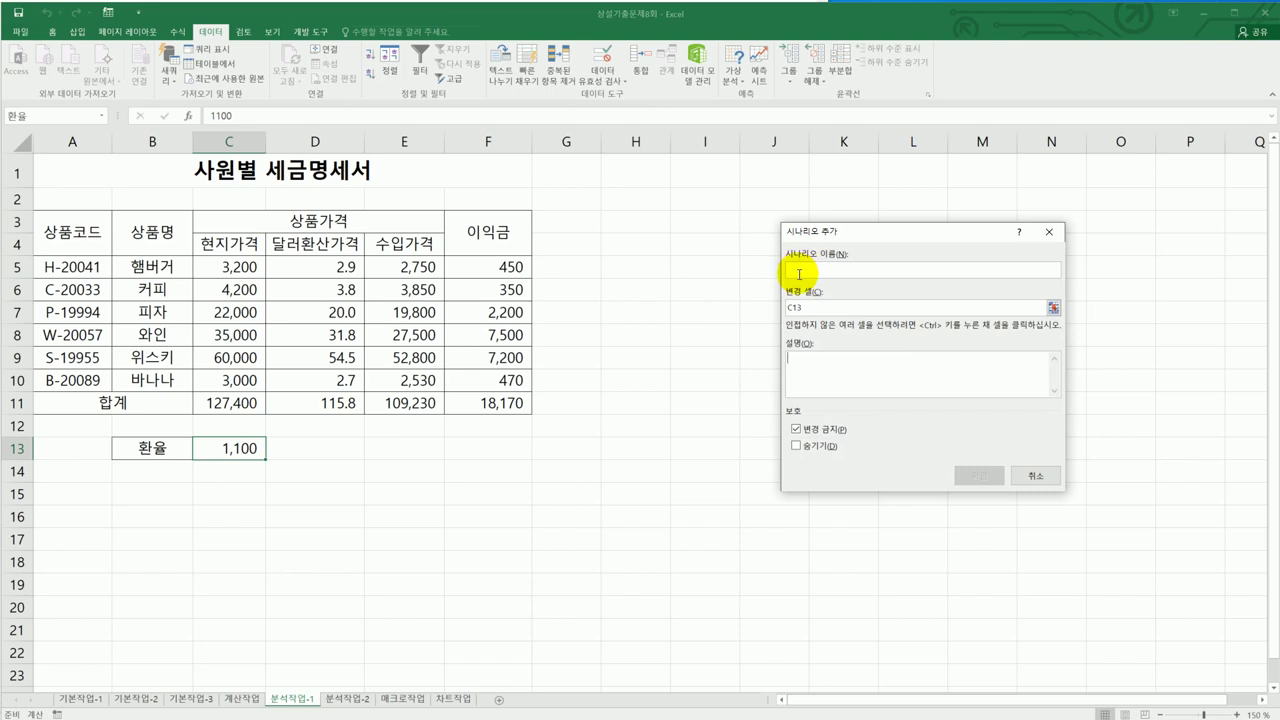
pyautogui.click(799, 273)
pyautogui.write('ㅎ')
pyautogui.write('율인하')
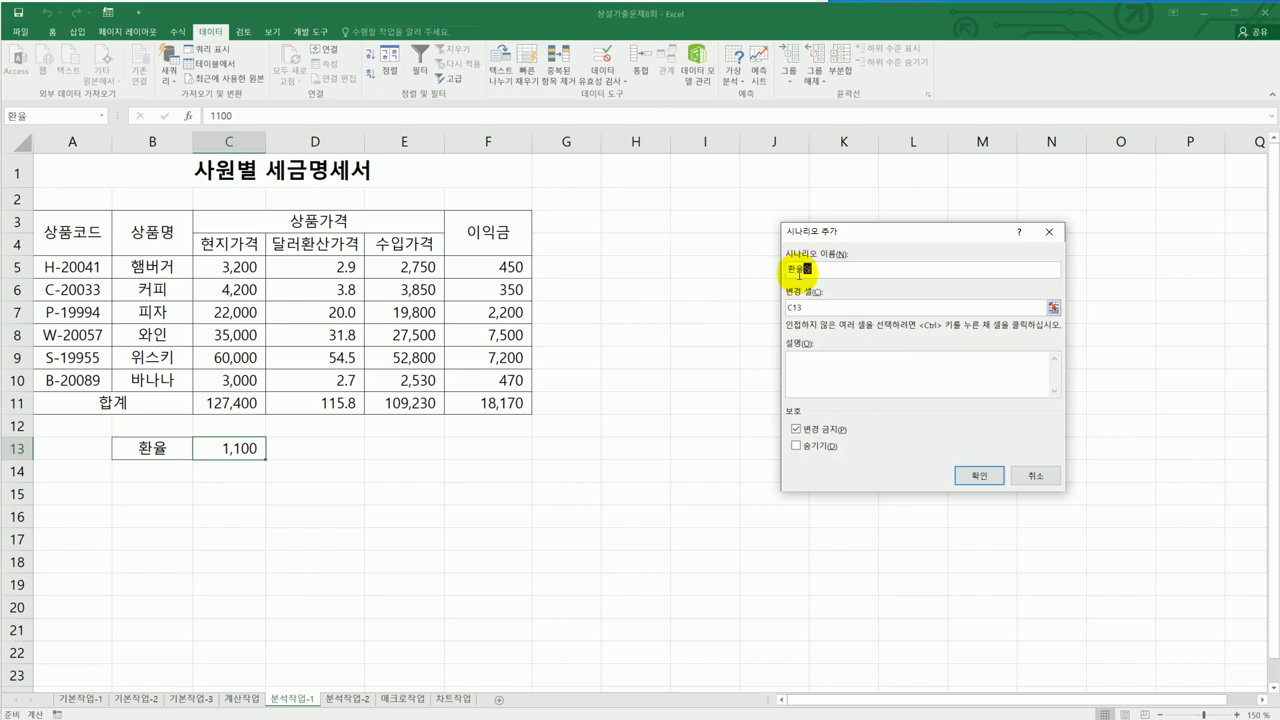
pyautogui.click(978, 475)
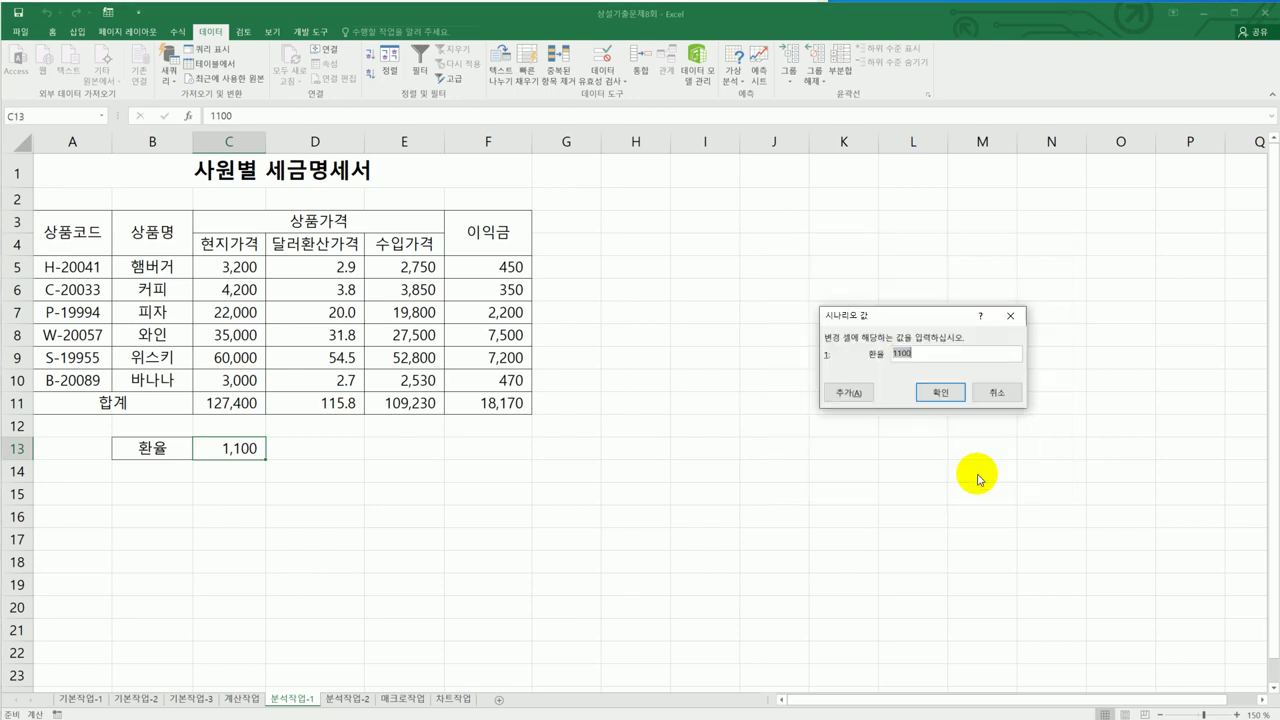
pyautogui.write('1000')
pyautogui.click(940, 392)
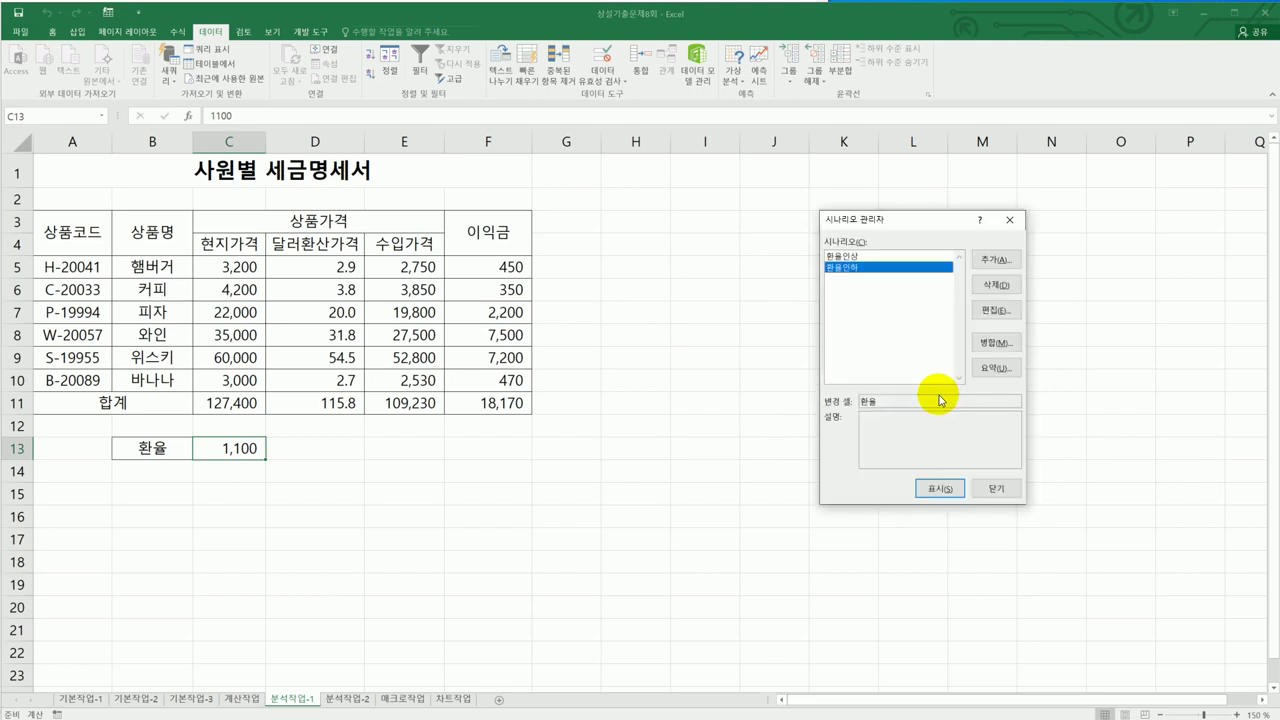
# Step: Create a 시나리오 요약 report with result cell F11 and move its sheet directly after 분석작업-1
pyautogui.click(995, 372)
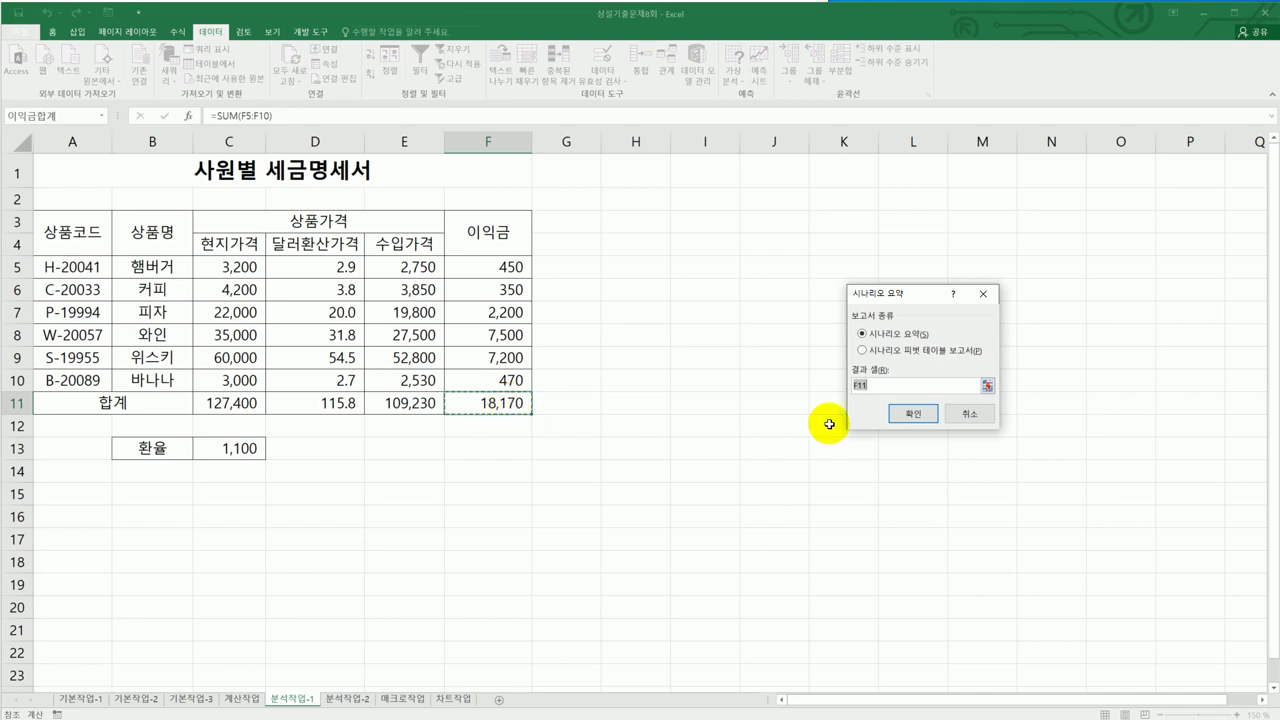
pyautogui.click(909, 414)
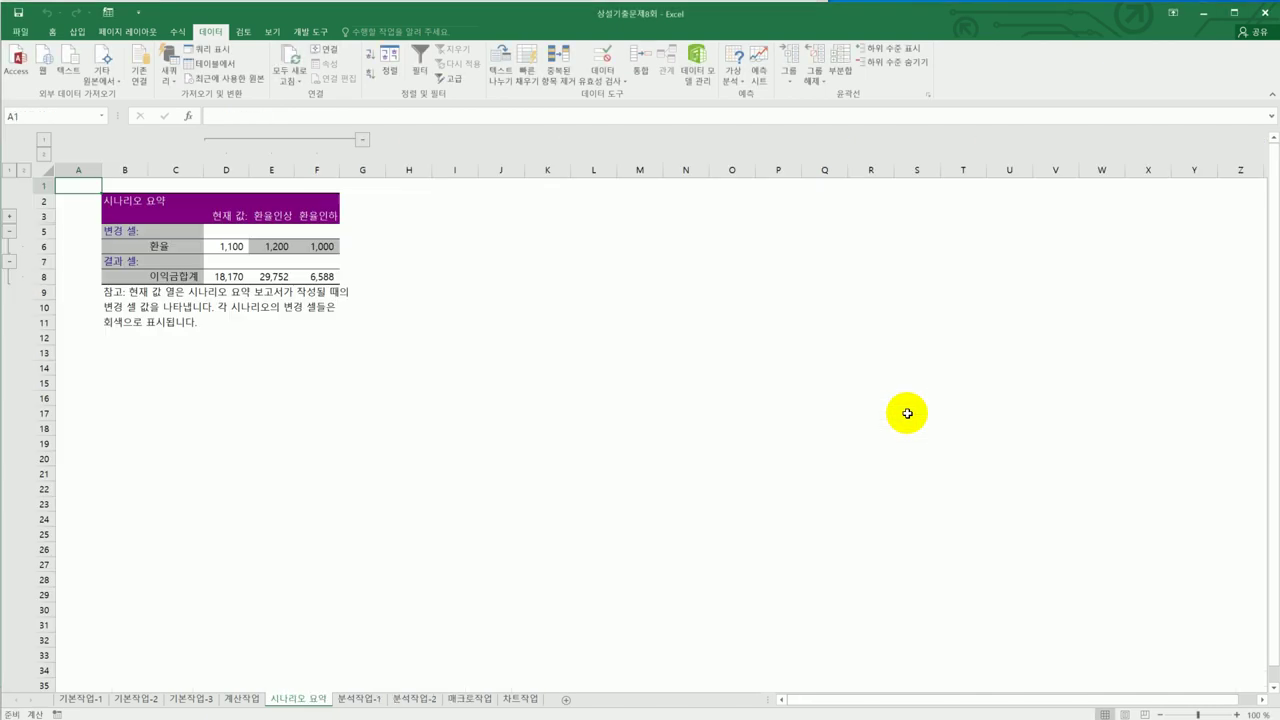
pyautogui.click(370, 699)
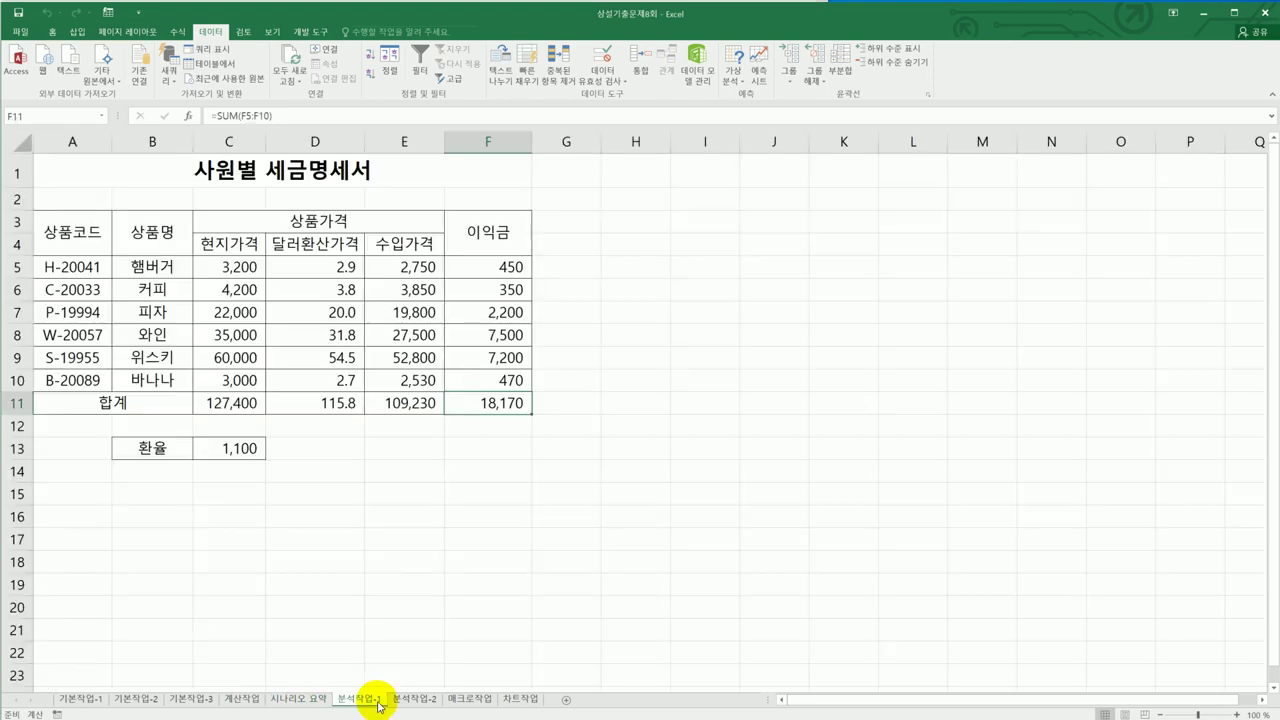
pyautogui.click(310, 700)
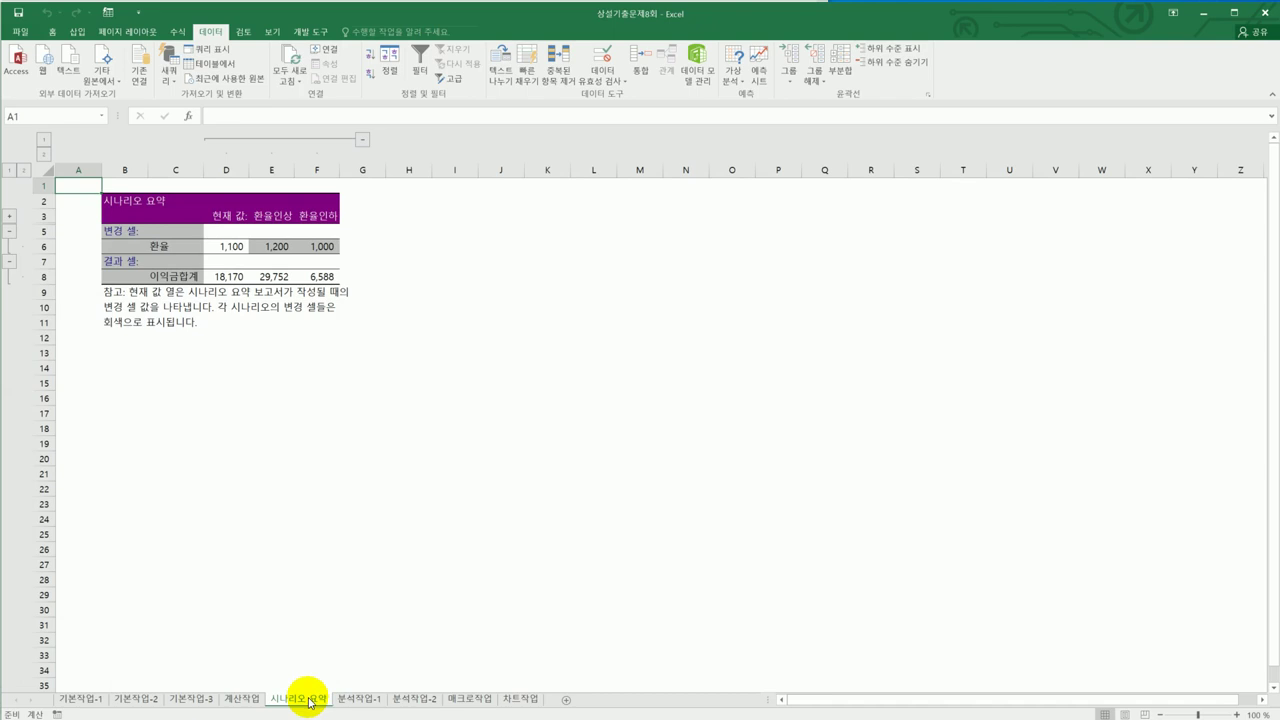
pyautogui.hotkey('alt', 'Tab')
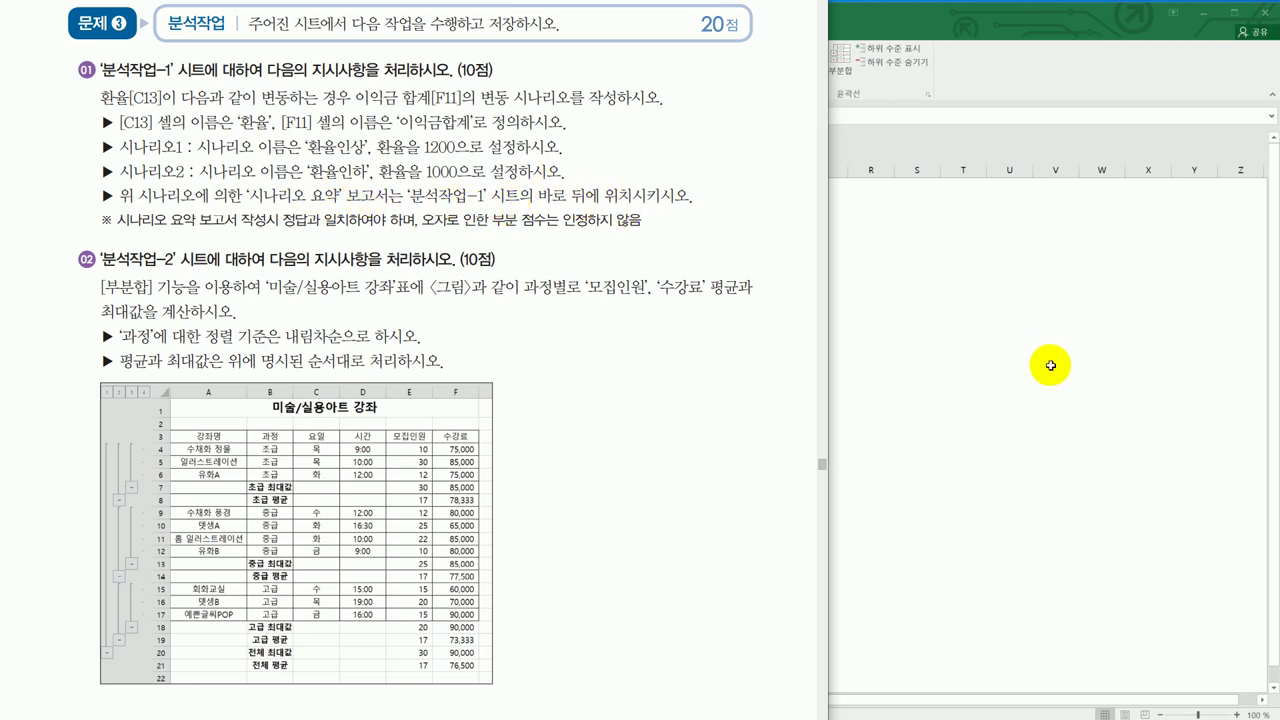
pyautogui.hotkey('alt', 'Tab')
pyautogui.moveTo(323, 704); pyautogui.dragTo(409, 697)
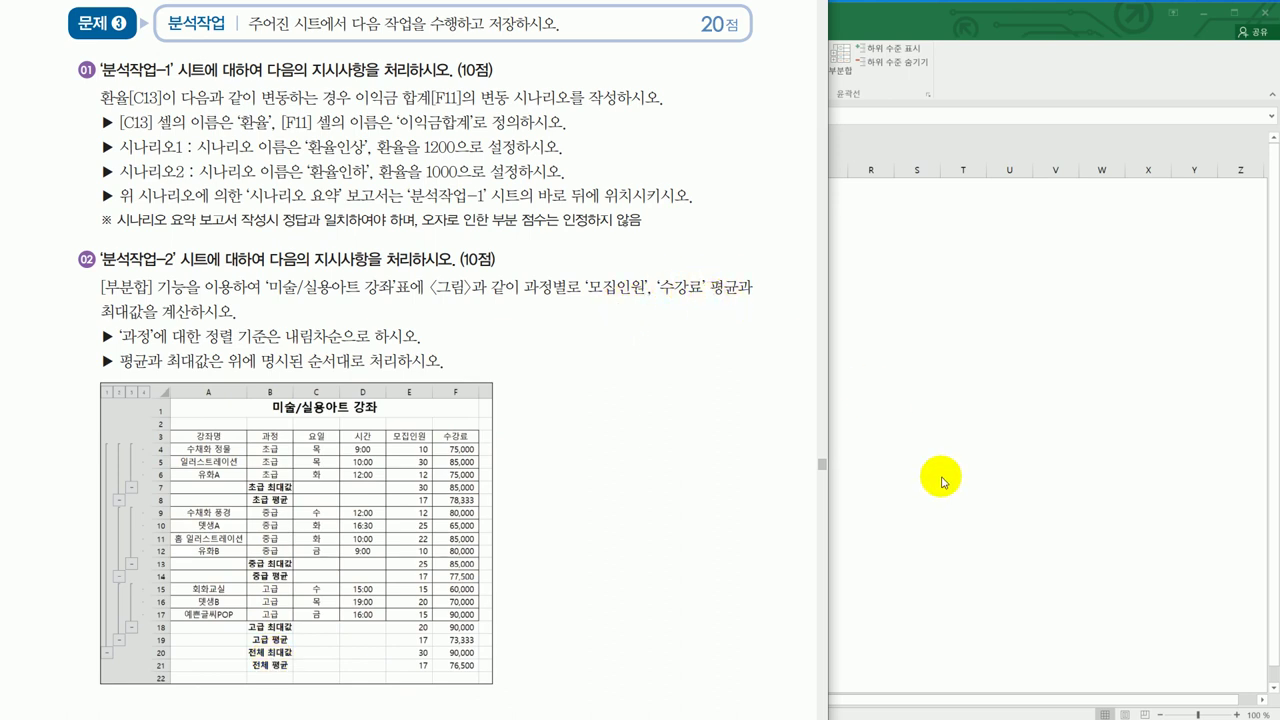
# Step: On the 분석작업-2 sheet, sort the 미술/실용아트 강좌 table by 과정 in descending order
pyautogui.click(910, 477)
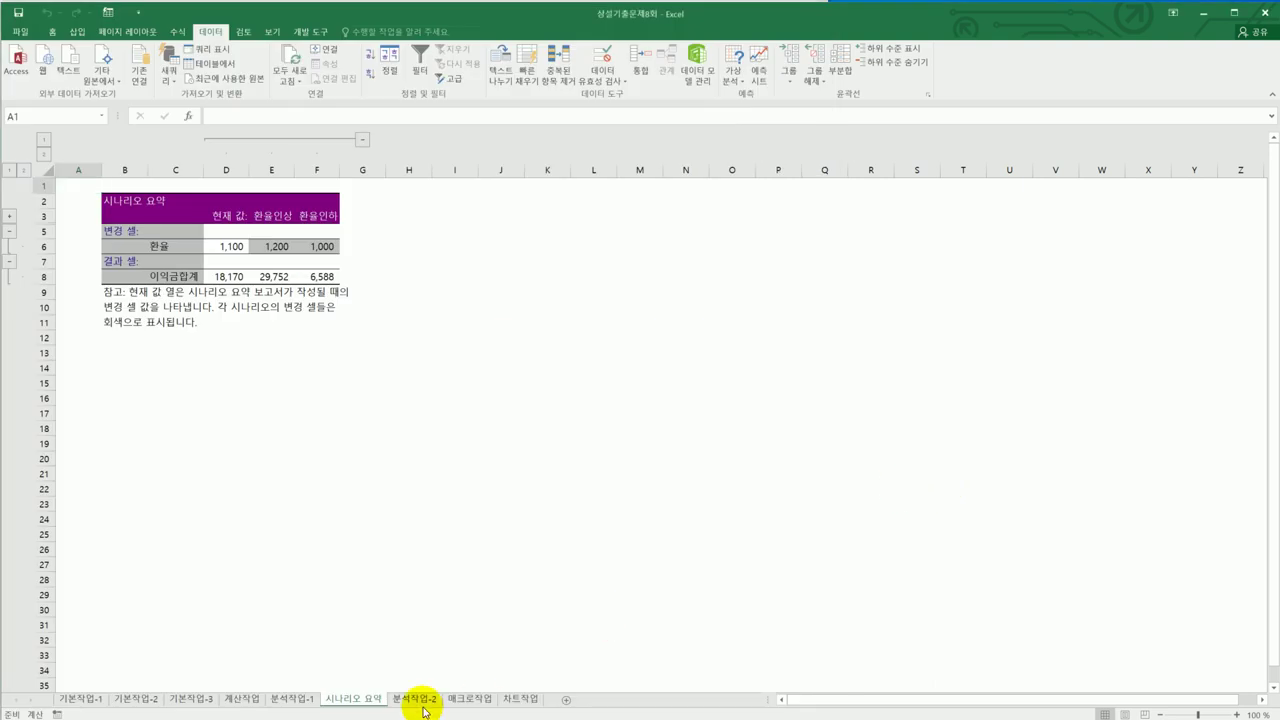
pyautogui.click(424, 703)
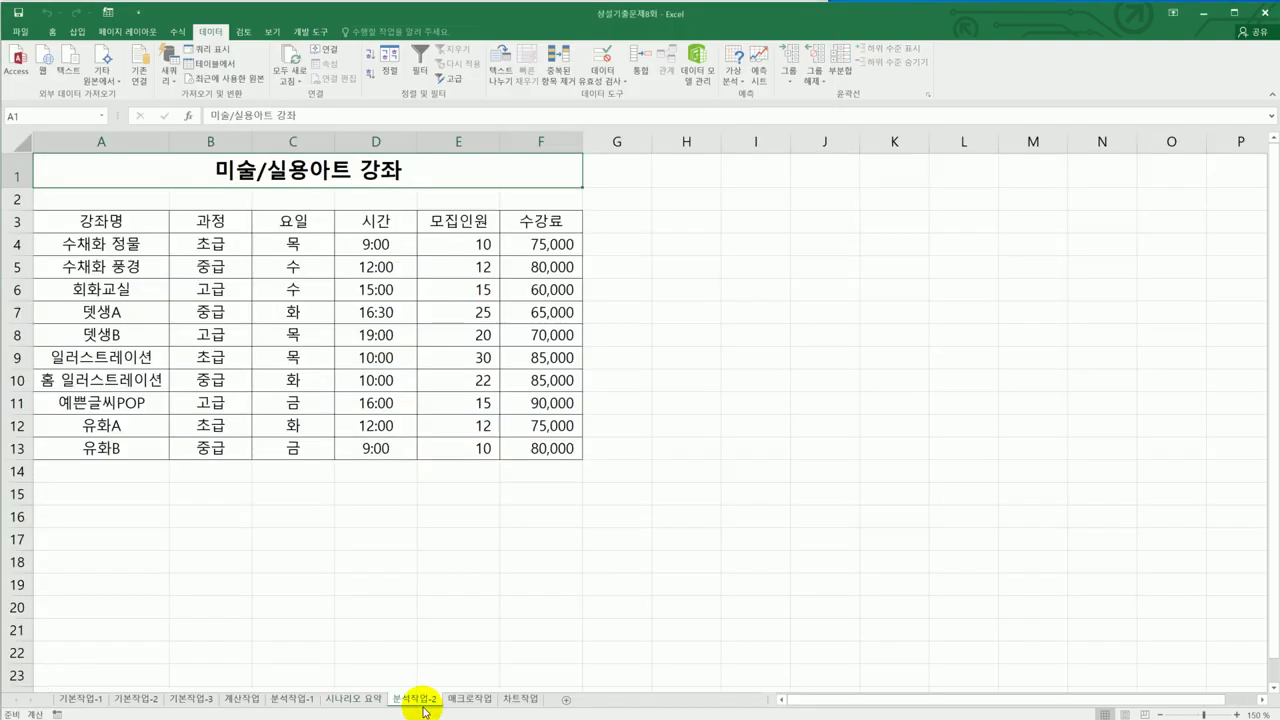
pyautogui.click(222, 224)
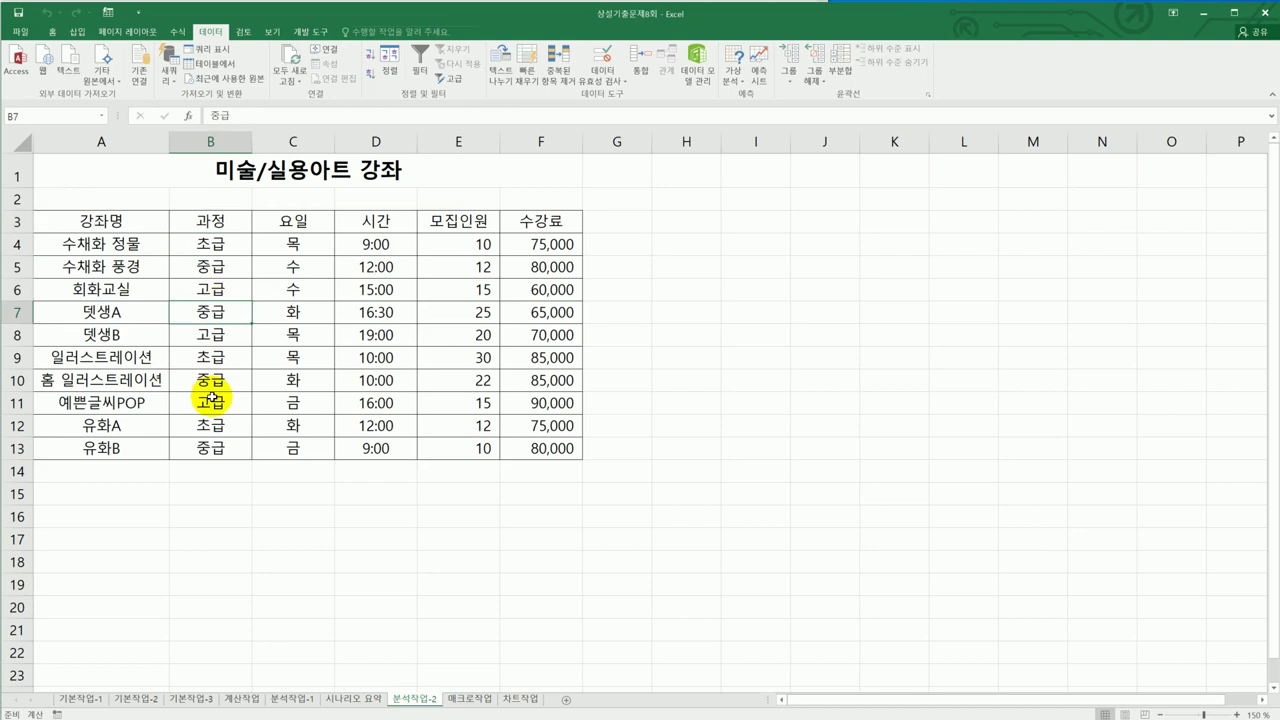
pyautogui.click(214, 403)
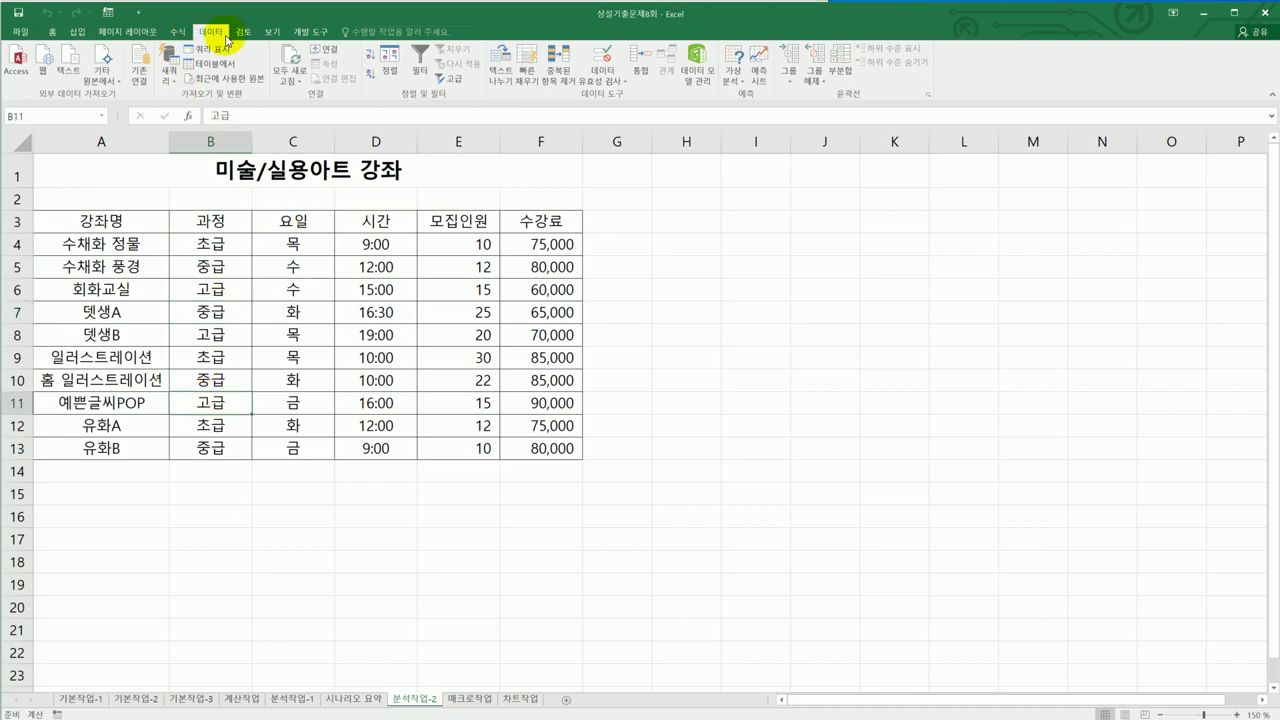
pyautogui.click(366, 76)
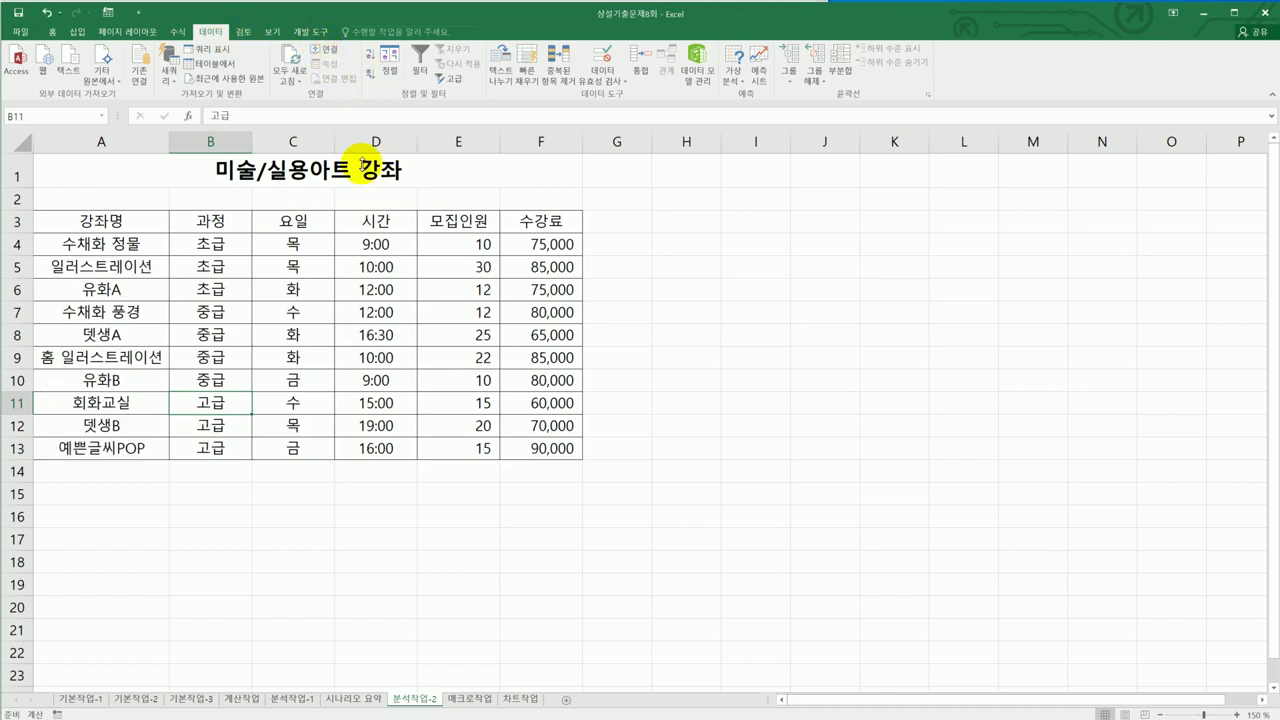
# Step: Add 평균 subtotals of 모집인원 and 수강료 grouped by 과정, with the 새로운 값으로 대치 option turned off
pyautogui.click(843, 78)
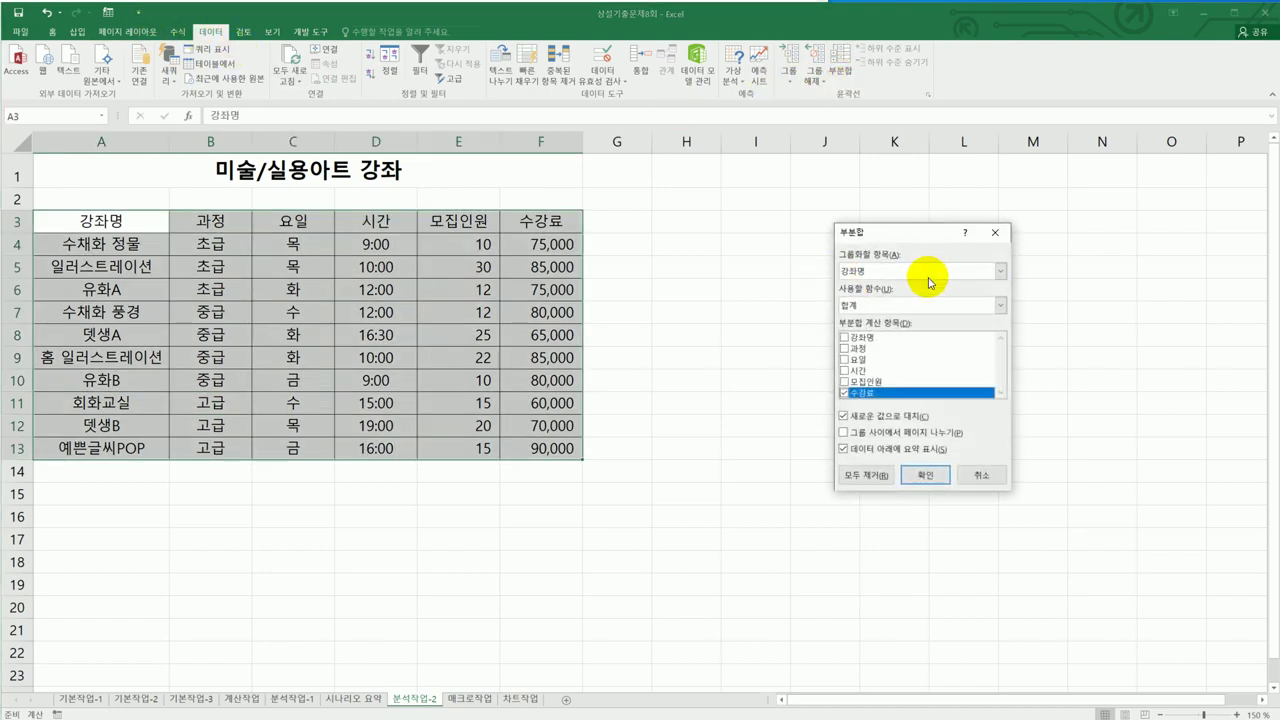
pyautogui.click(929, 274)
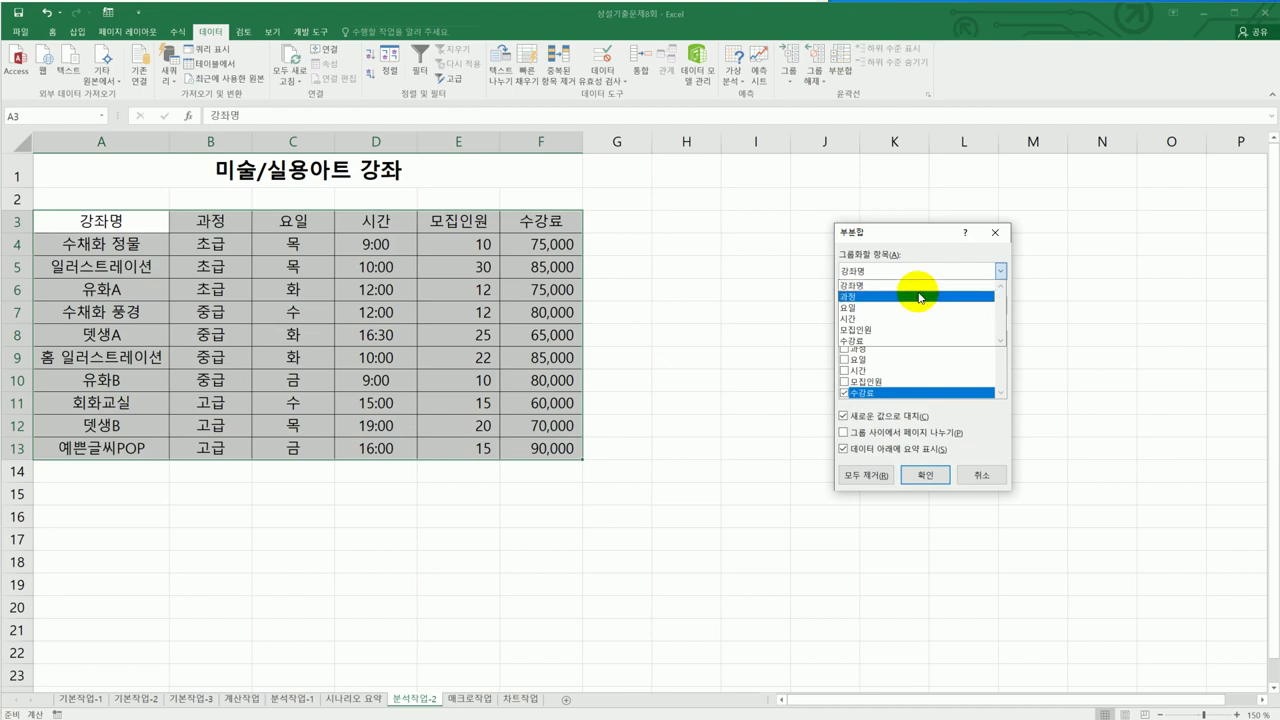
pyautogui.click(919, 297)
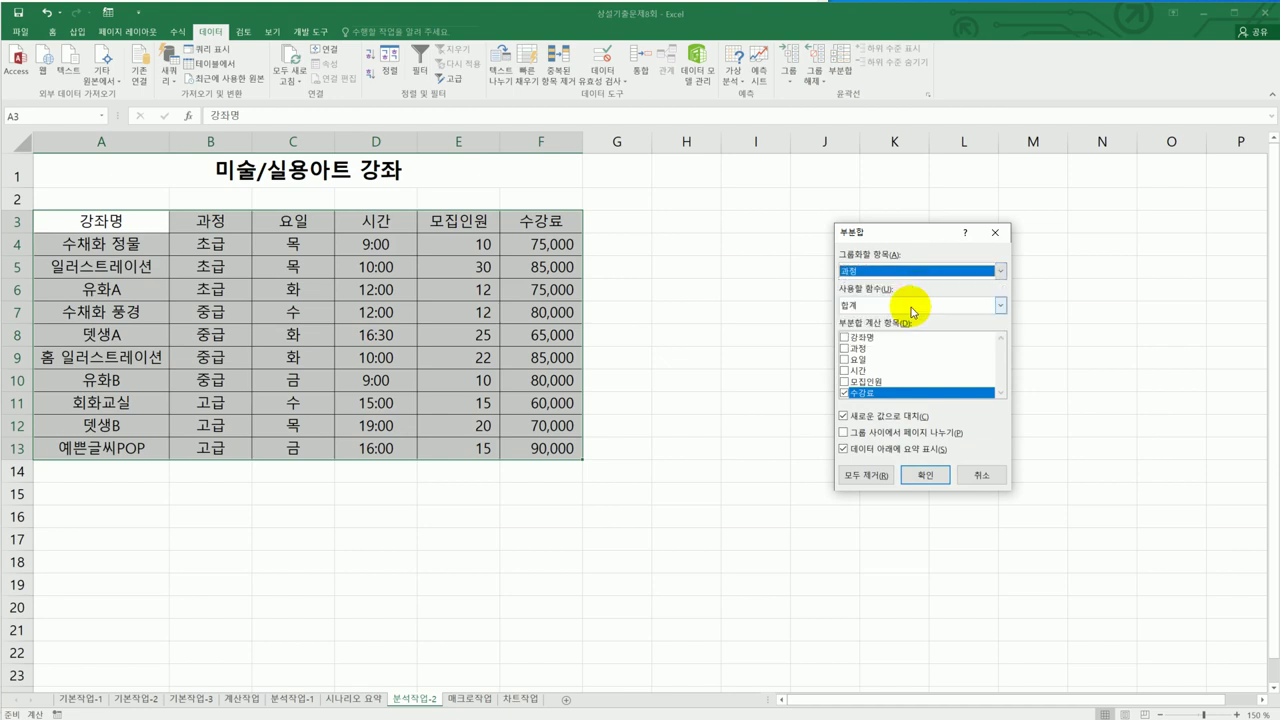
pyautogui.click(913, 308)
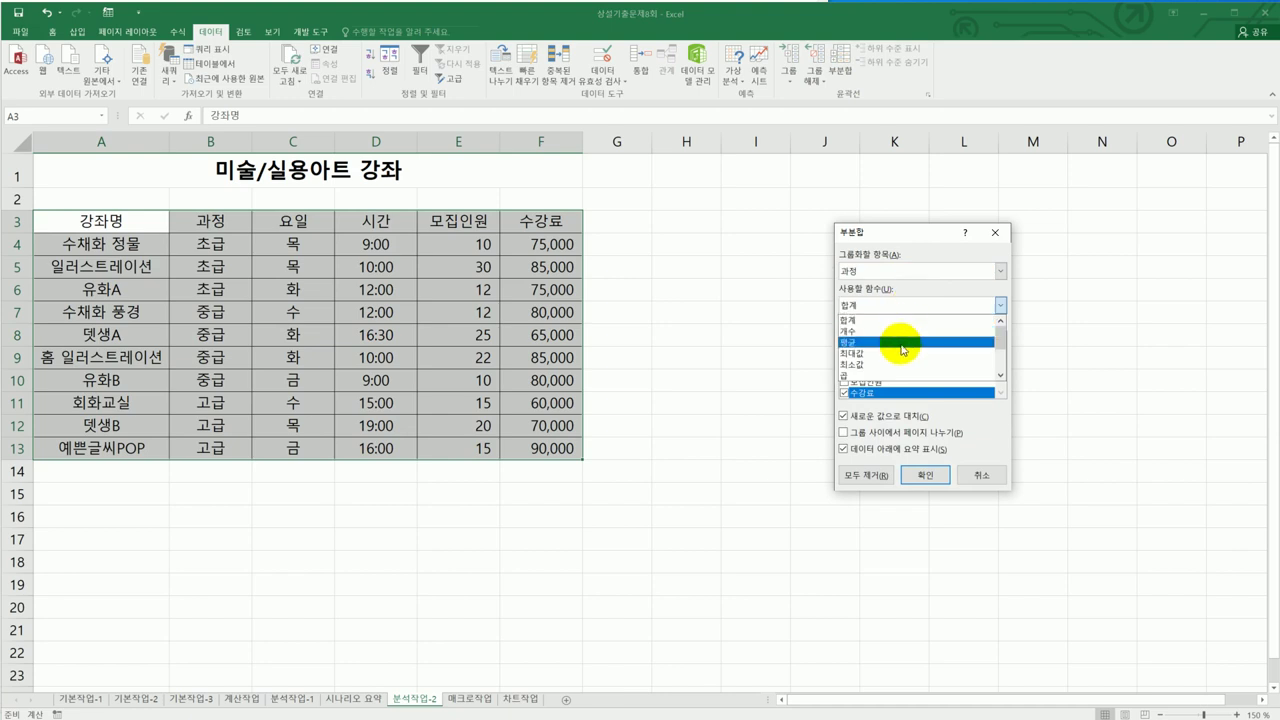
pyautogui.click(900, 342)
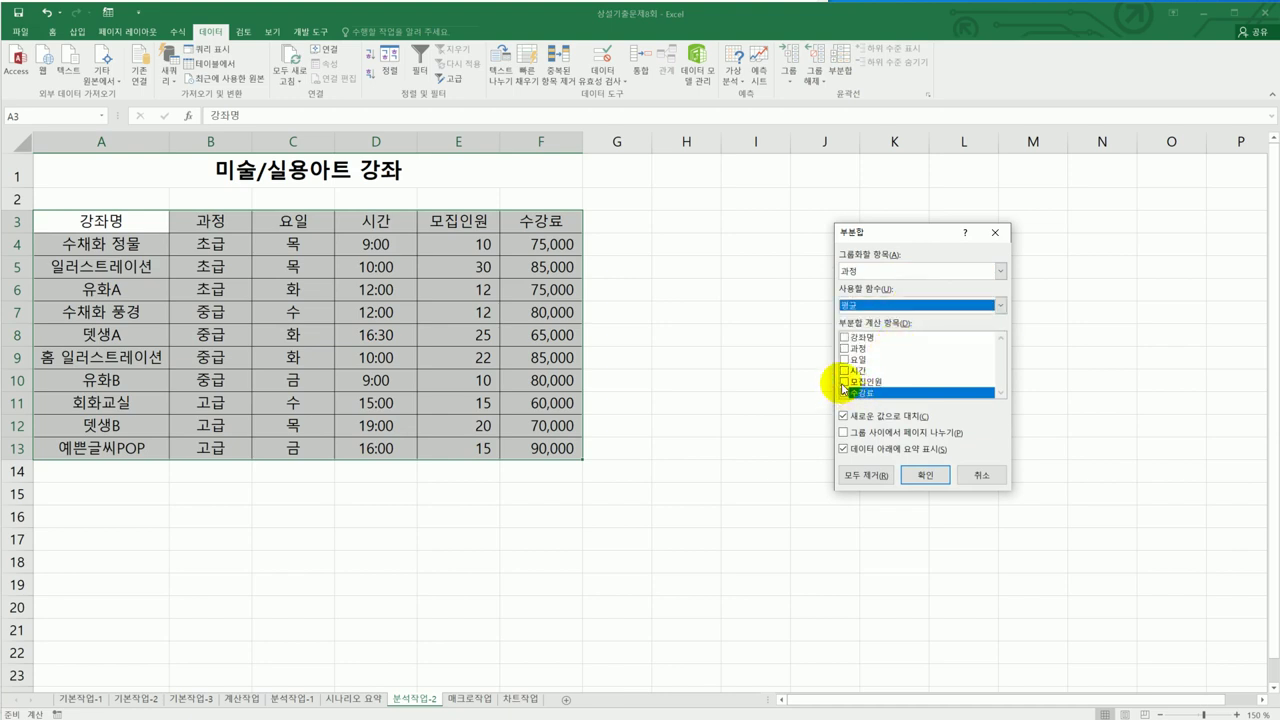
pyautogui.click(844, 382)
pyautogui.click(845, 393)
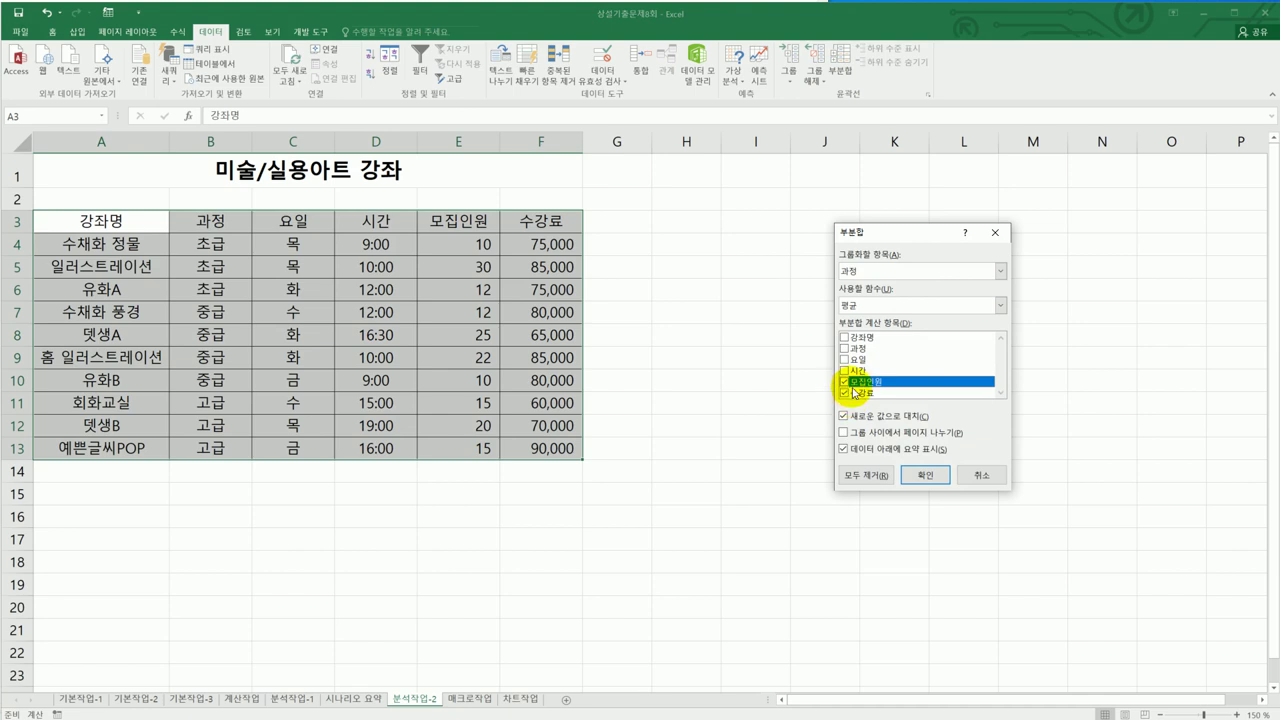
pyautogui.click(852, 418)
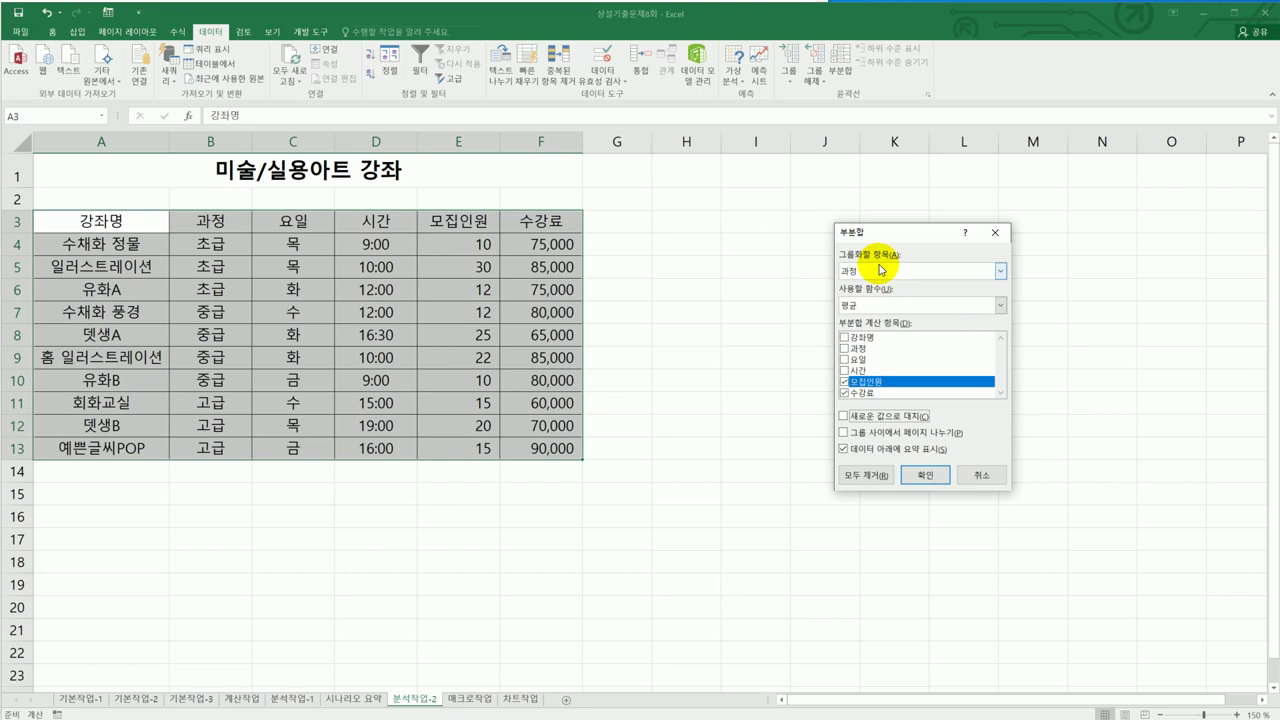
pyautogui.click(927, 477)
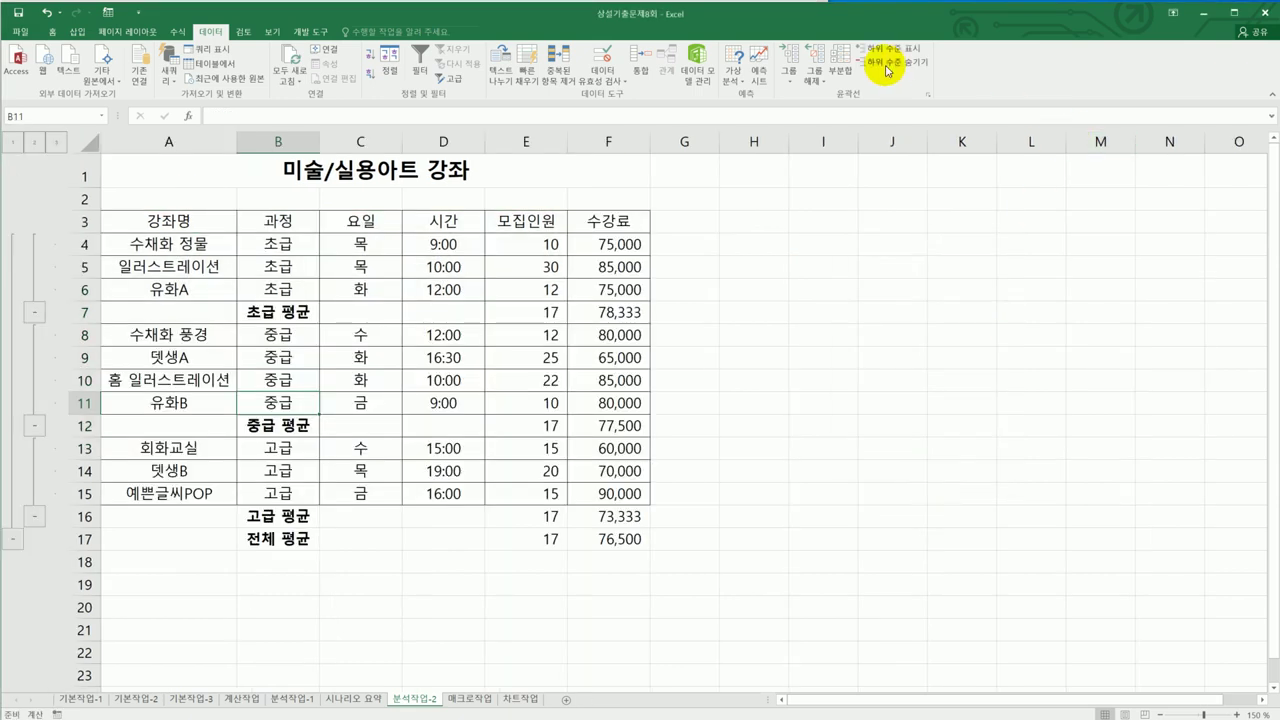
# Step: Add a second level of subtotals by 과정 with the 최대값 of 모집인원 and 수강료, and compare the table with the exam figure
pyautogui.click(840, 64)
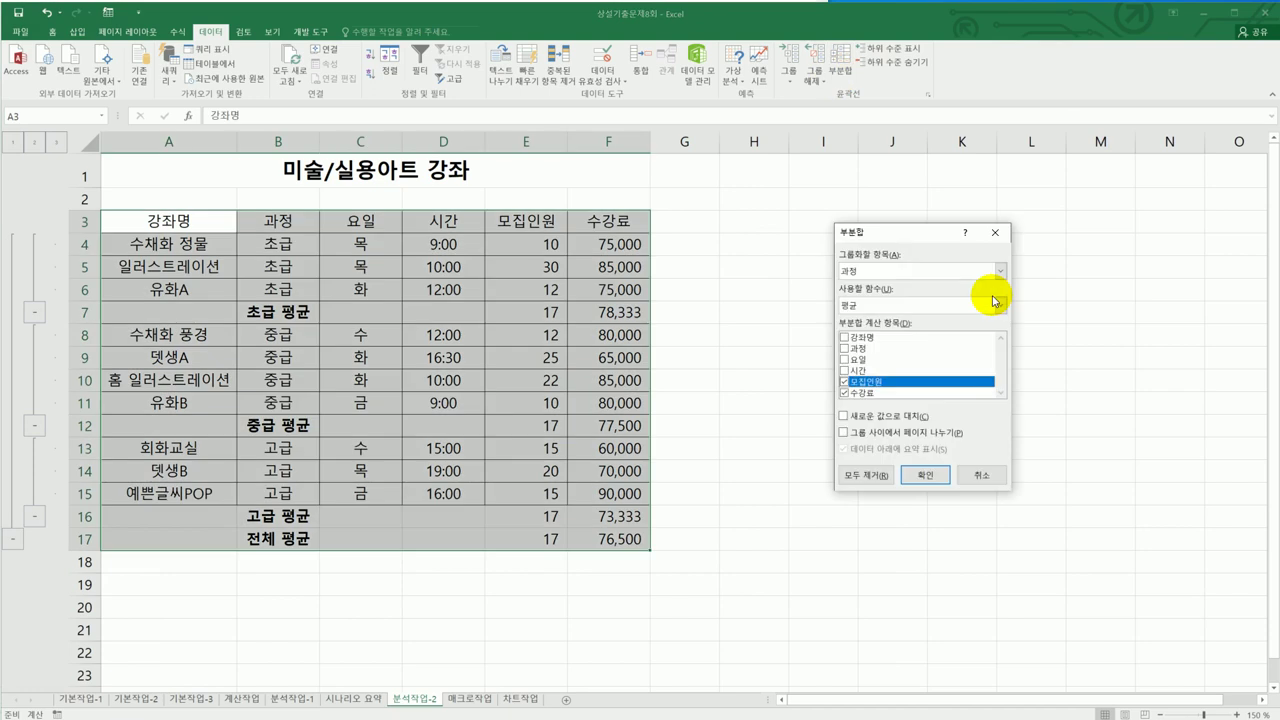
pyautogui.click(914, 306)
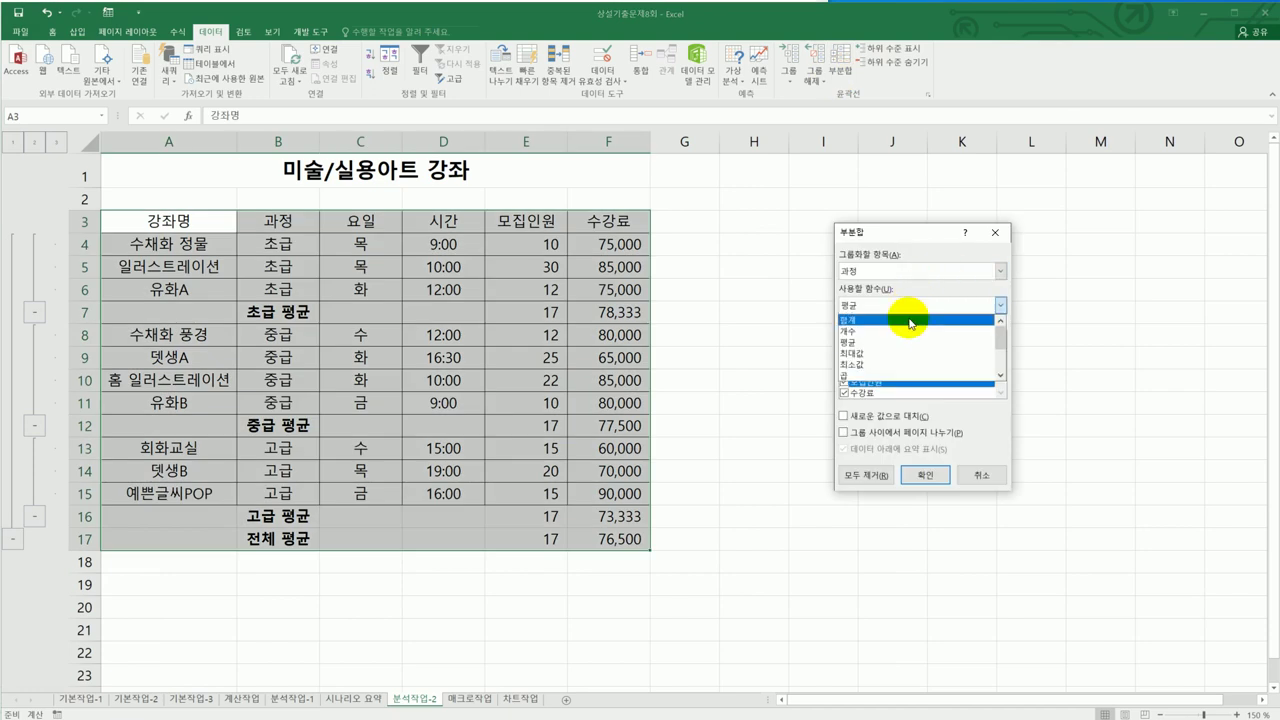
pyautogui.click(900, 353)
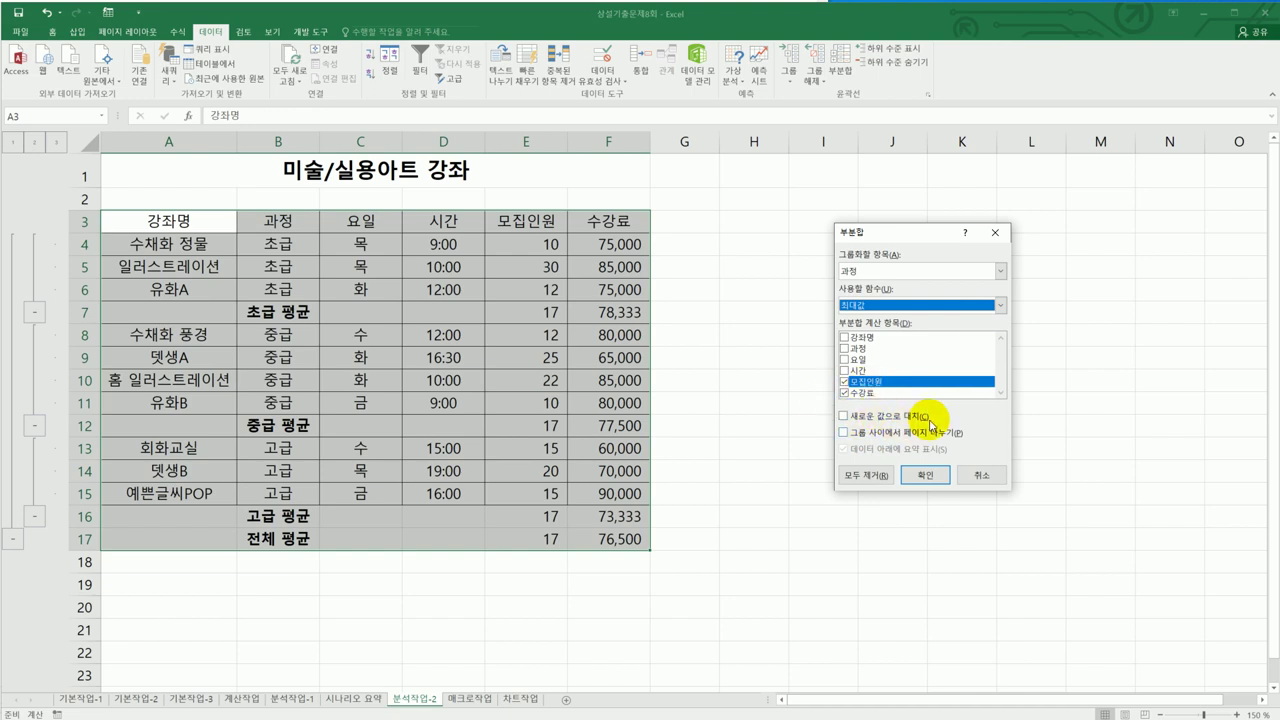
pyautogui.click(928, 475)
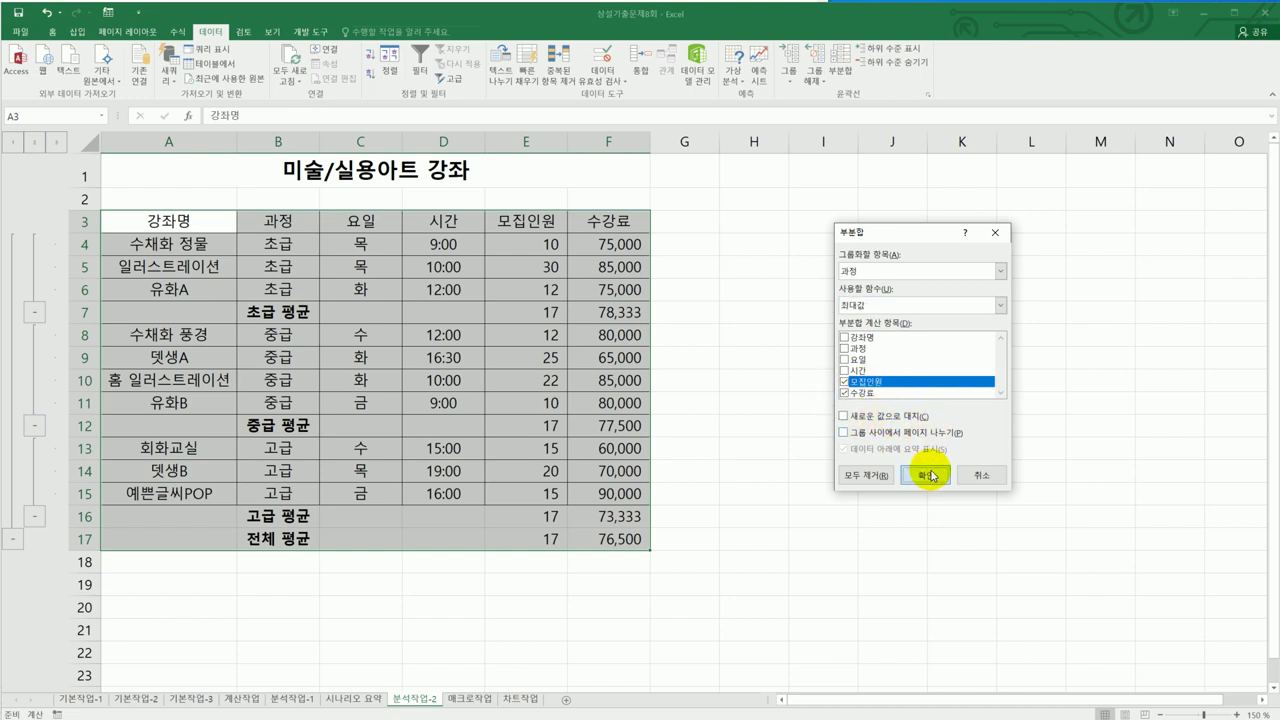
pyautogui.click(929, 475)
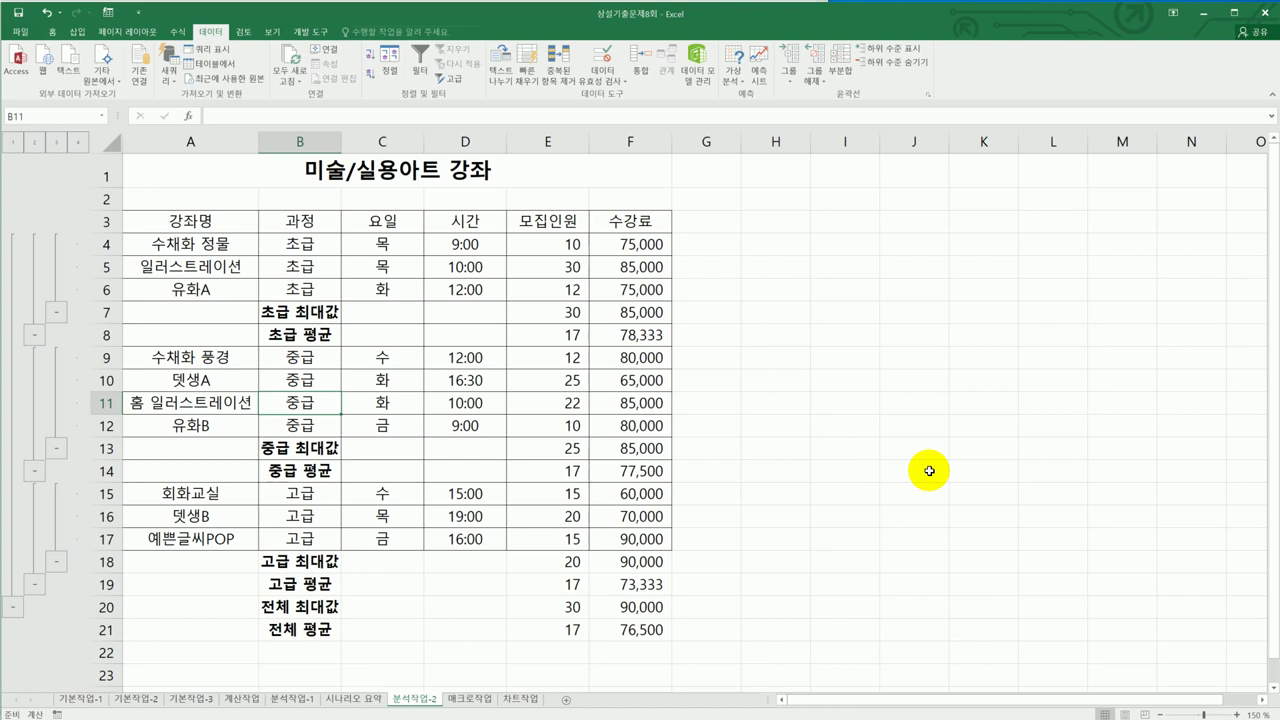
pyautogui.hotkey('alt', 'Tab')
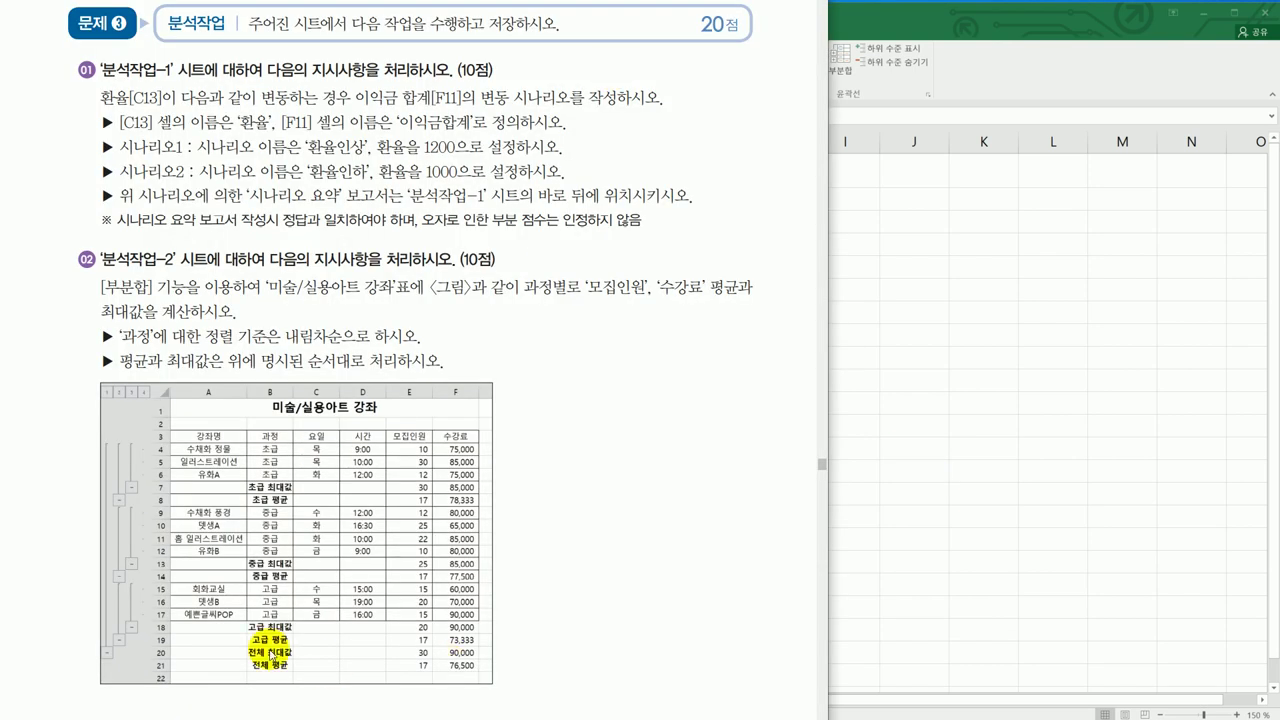
pyautogui.hotkey('alt', 'Tab')
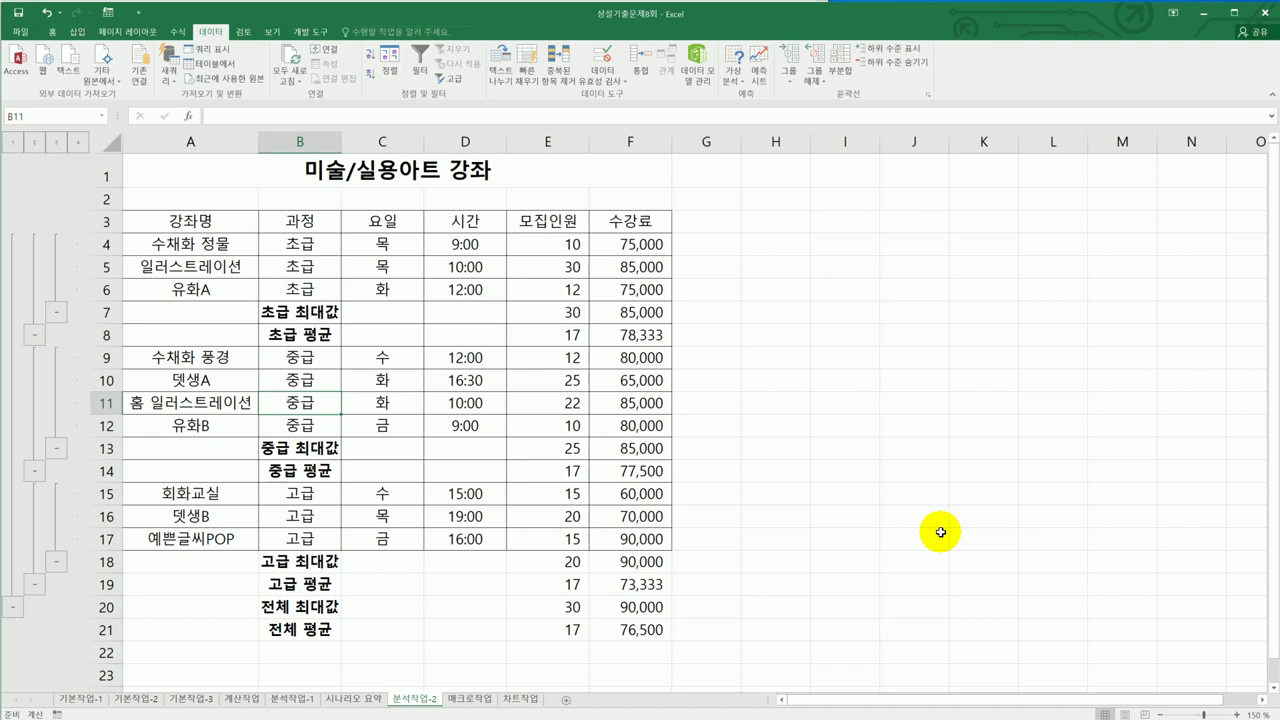
# Step: On the 매크로작업 sheet, draw a rounded rectangle covering L4:M5 and label it 합계
pyautogui.click(462, 699)
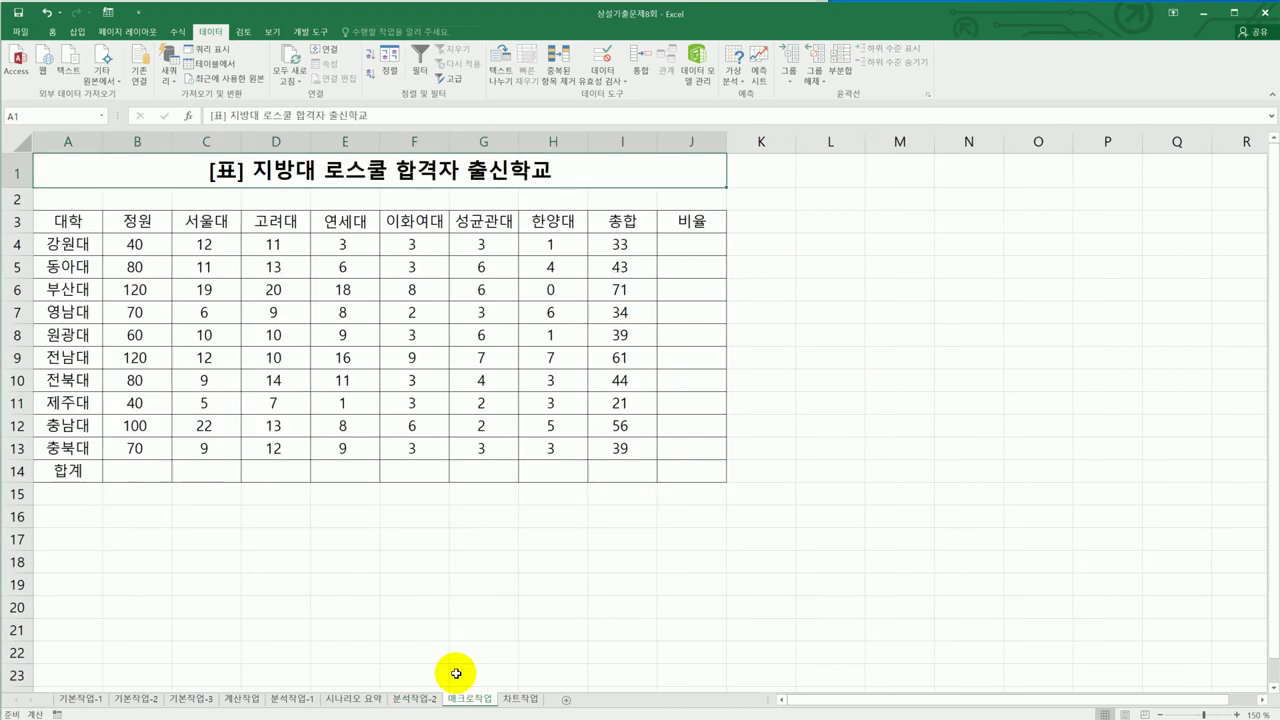
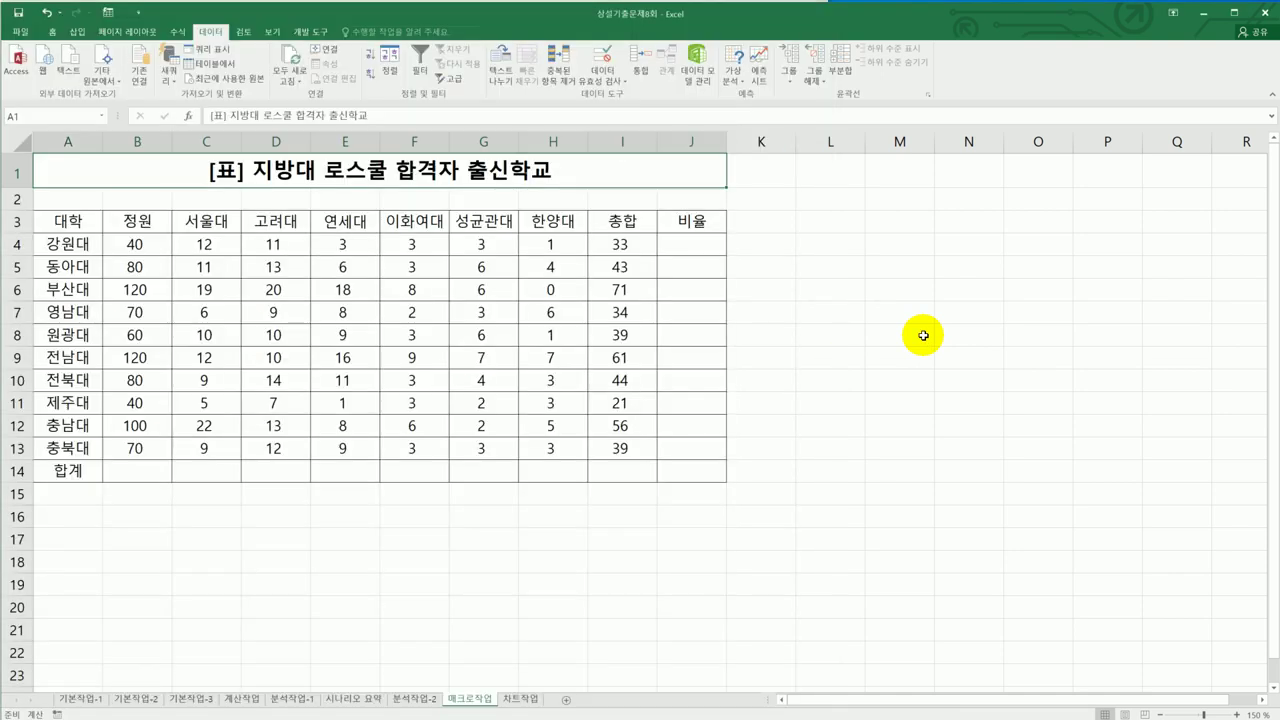
pyautogui.click(79, 33)
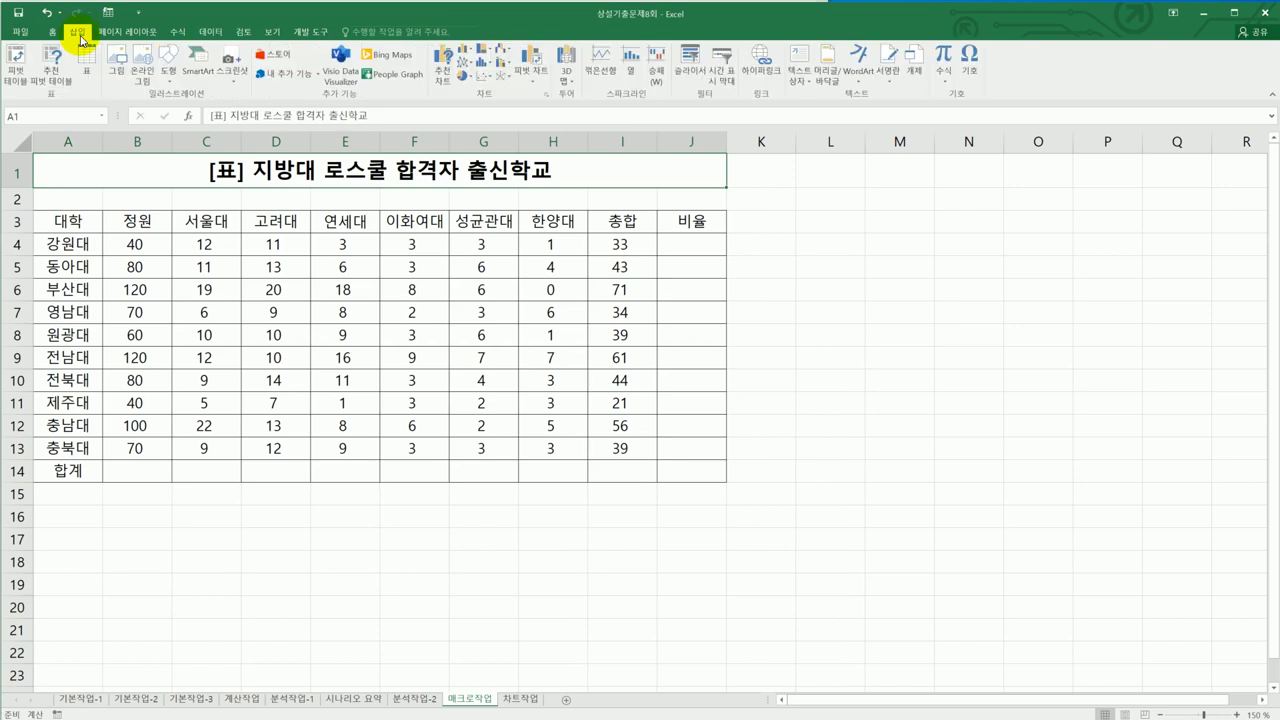
pyautogui.click(169, 62)
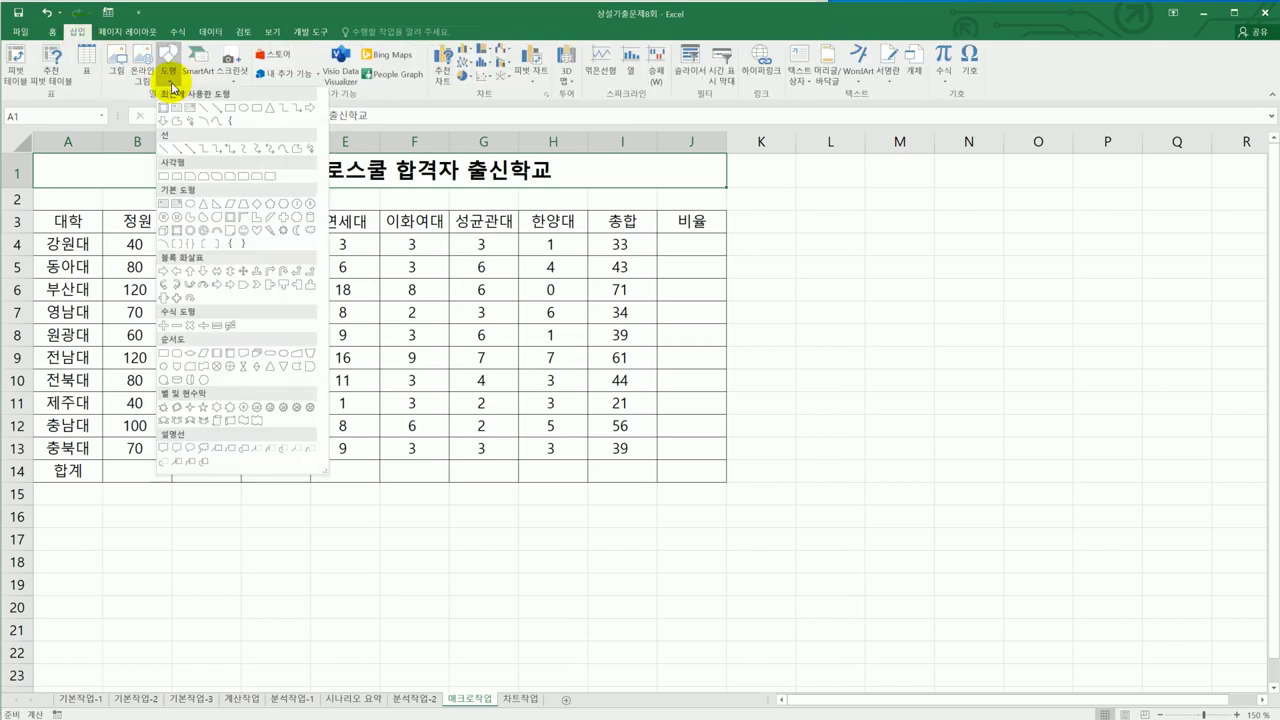
pyautogui.click(177, 182)
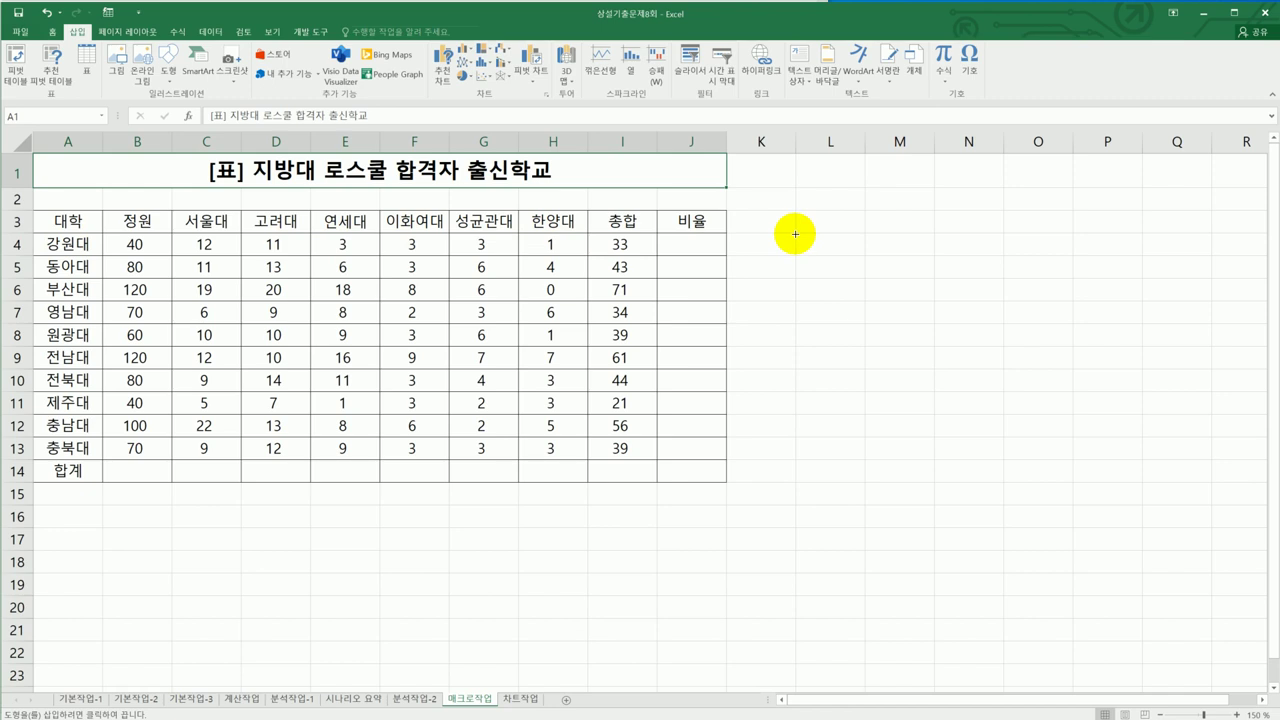
pyautogui.moveTo(795, 234); pyautogui.dragTo(935, 278)
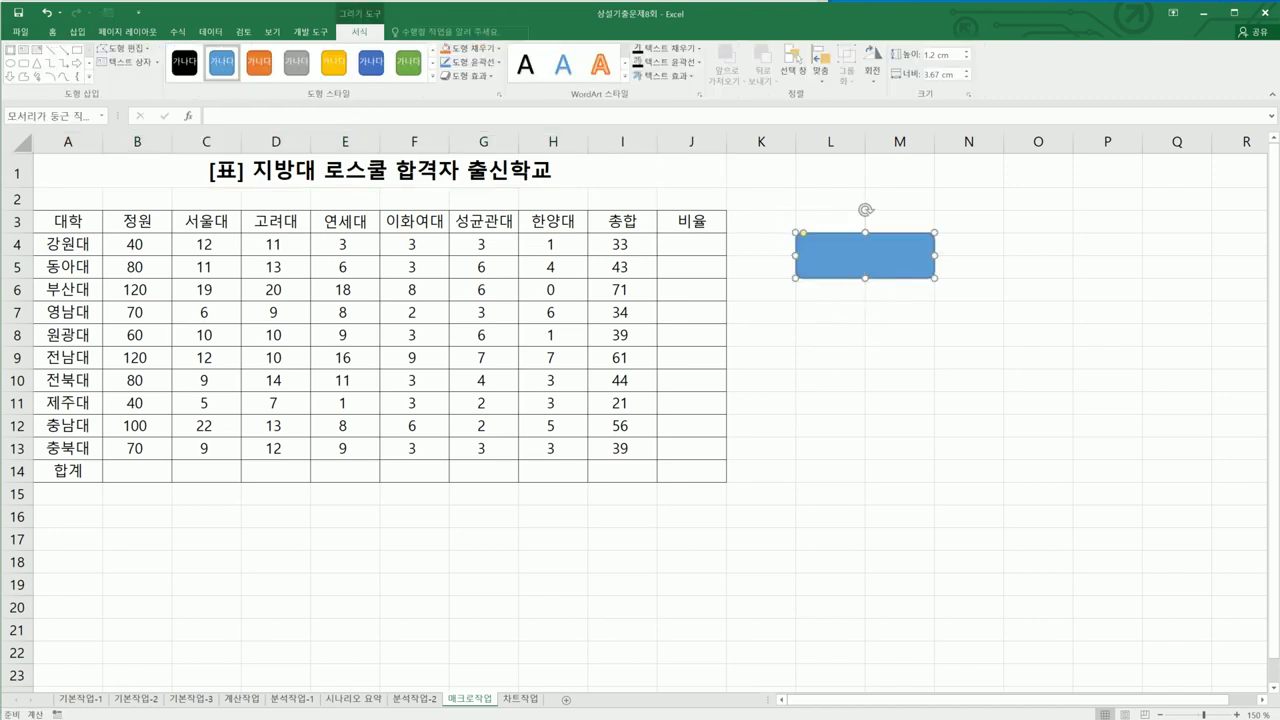
pyautogui.hotkey('alt', 'Tab')
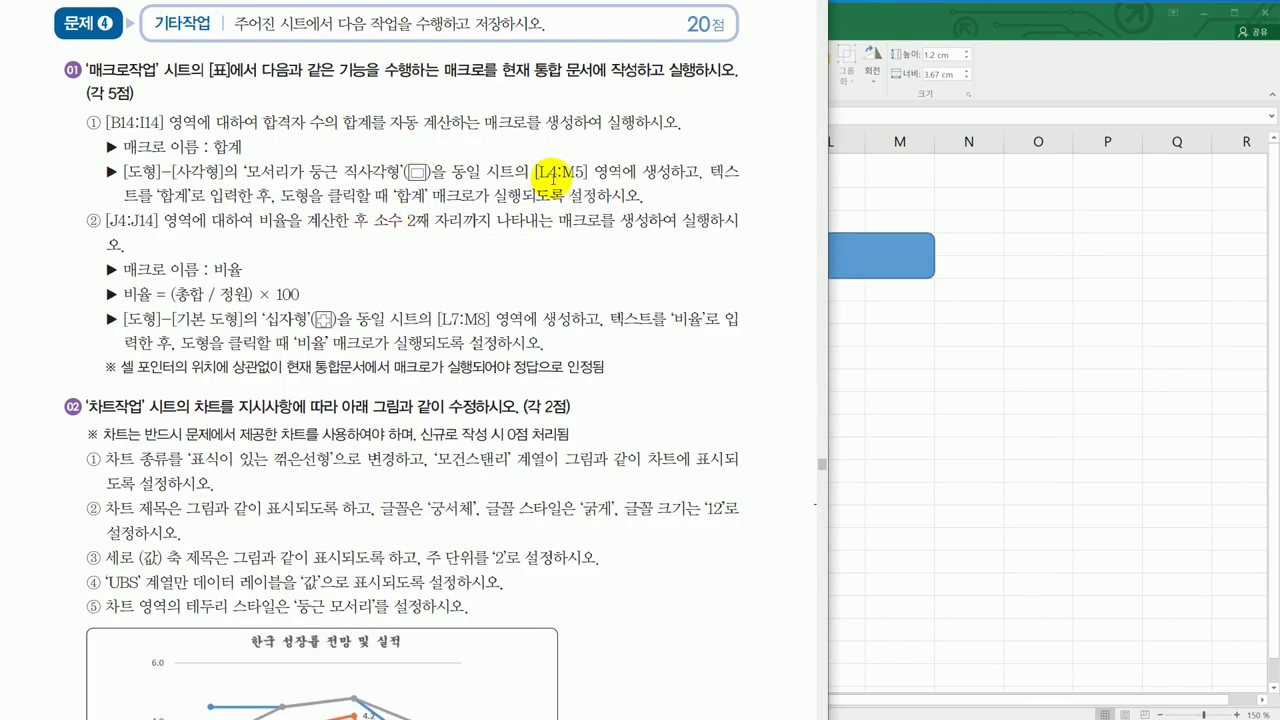
pyautogui.click(867, 257)
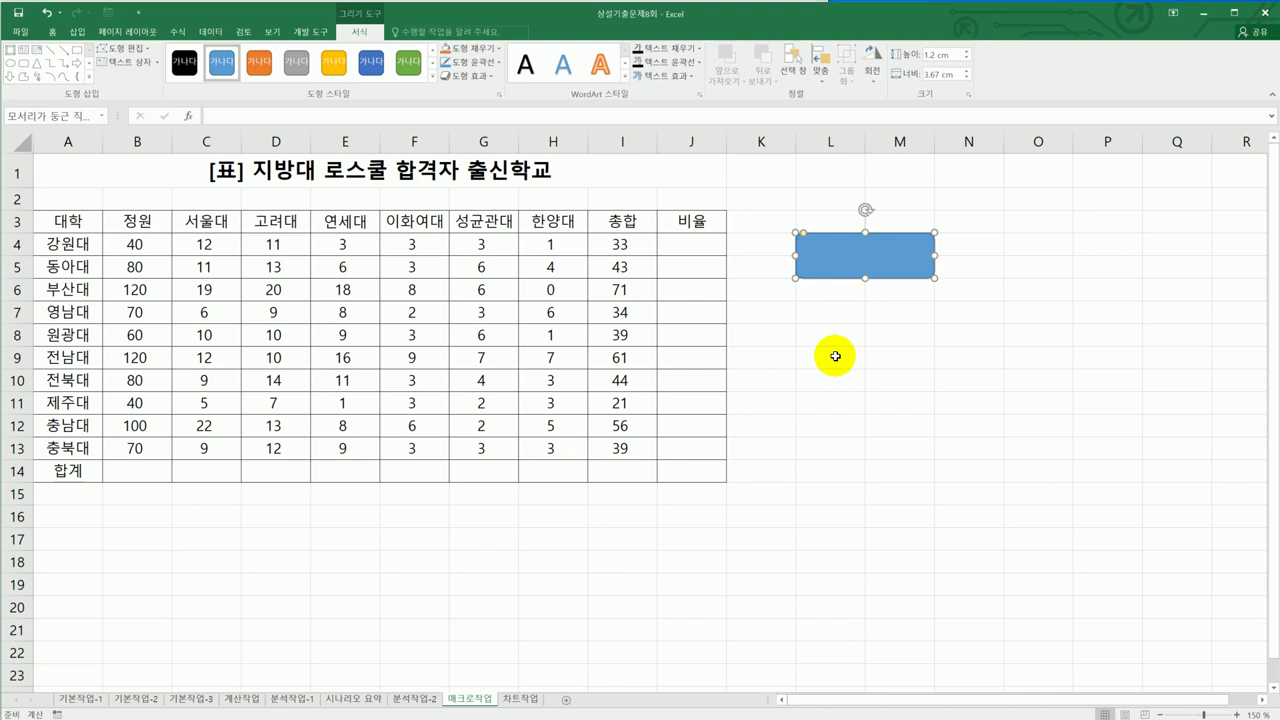
pyautogui.write('합계')
# Step: Assign a new macro named 합계 to the rounded rectangle and start recording it in the current workbook (현재 통합 문서)
pyautogui.rightClick(905, 255)
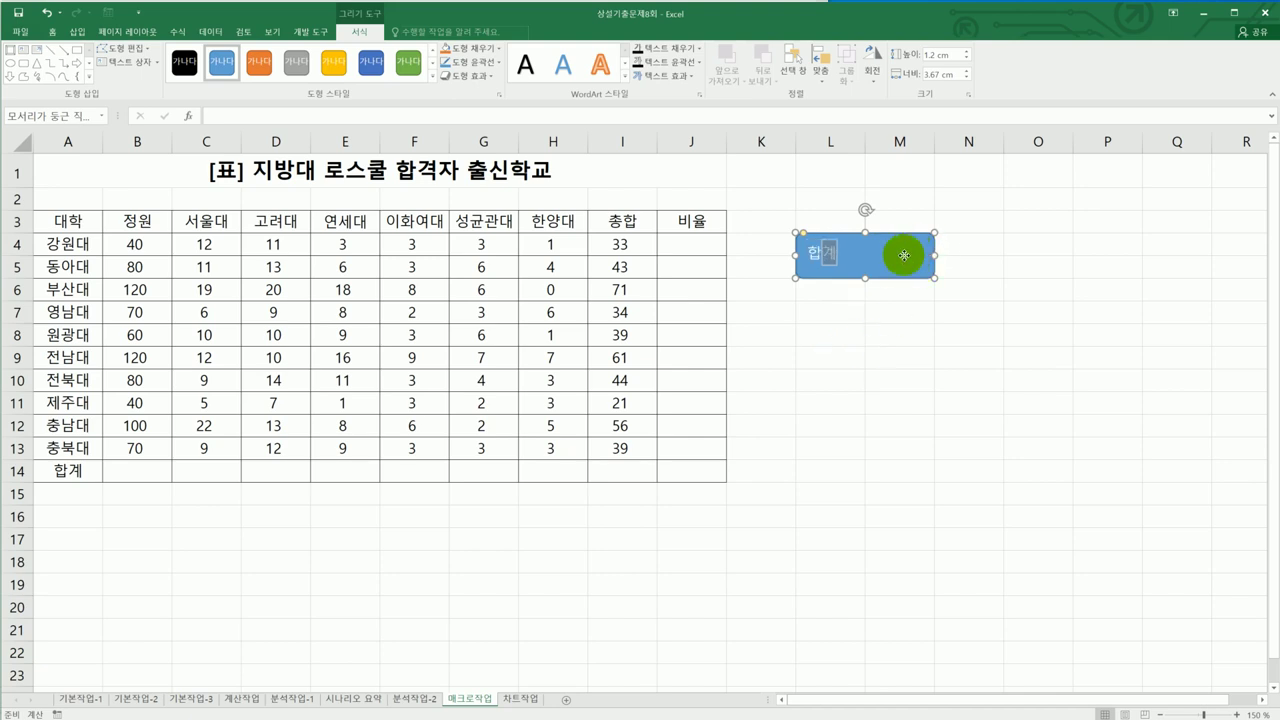
pyautogui.click(975, 432)
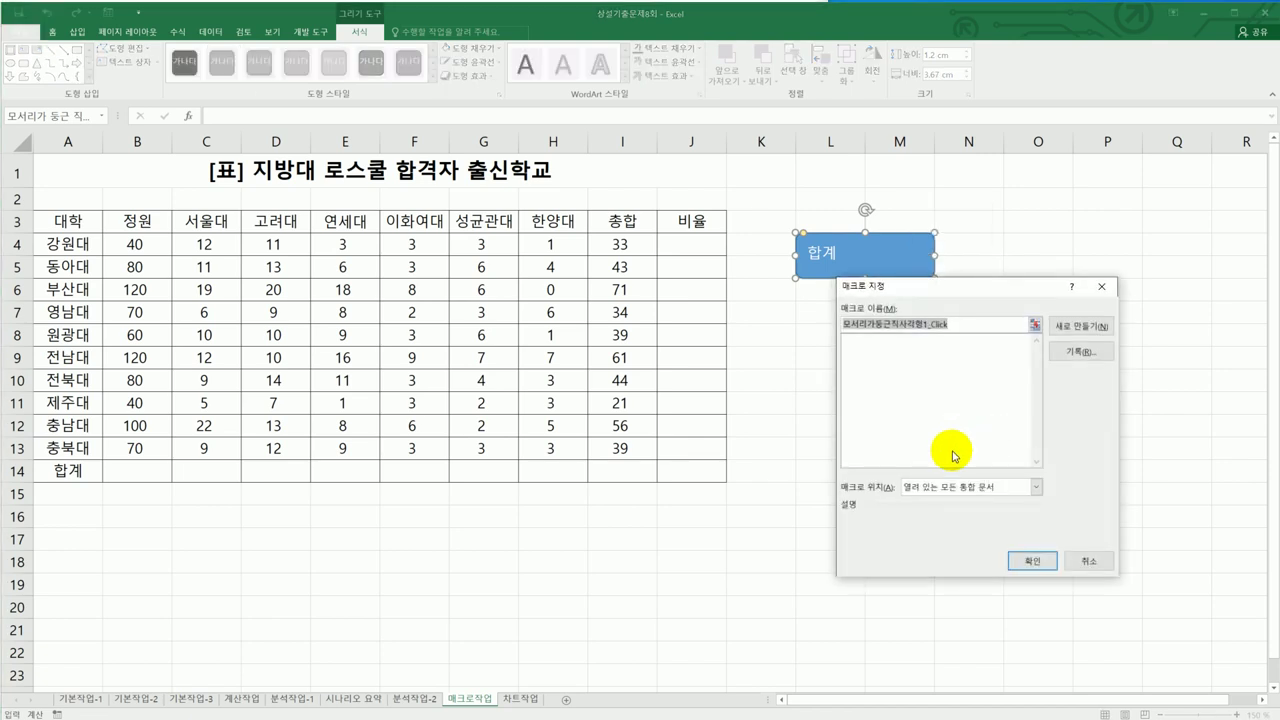
pyautogui.write('합계')
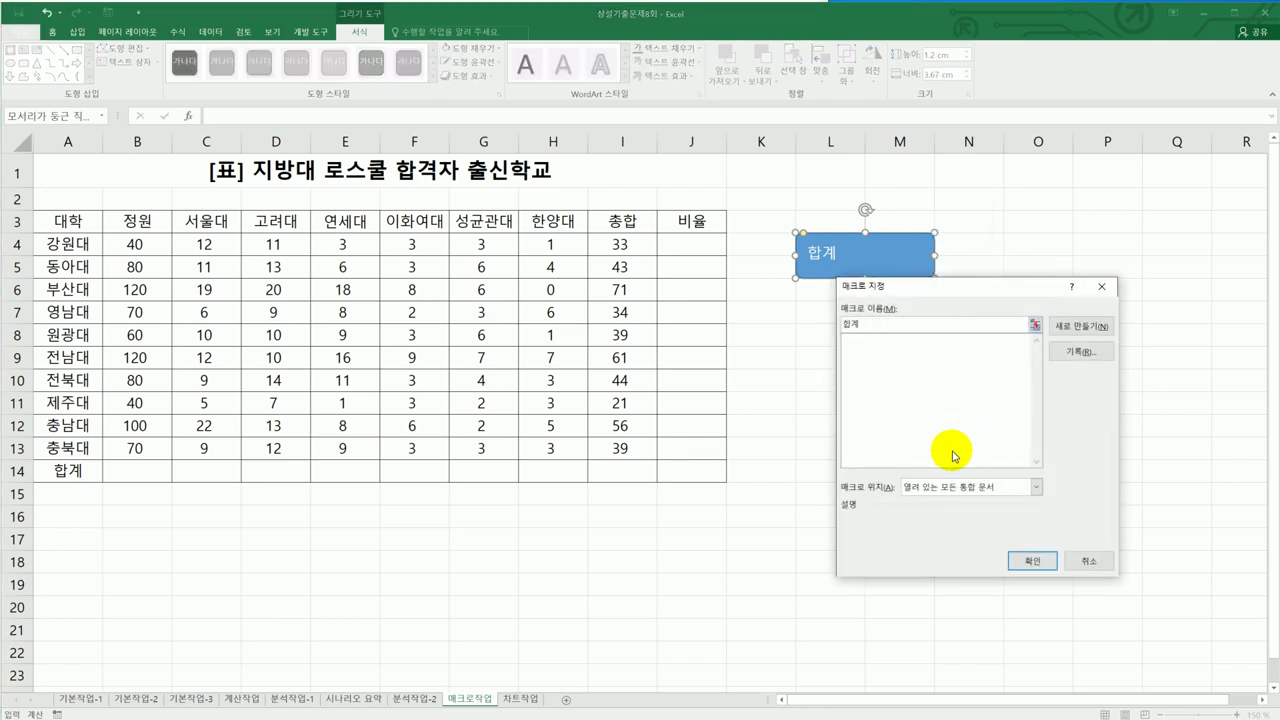
pyautogui.click(1080, 352)
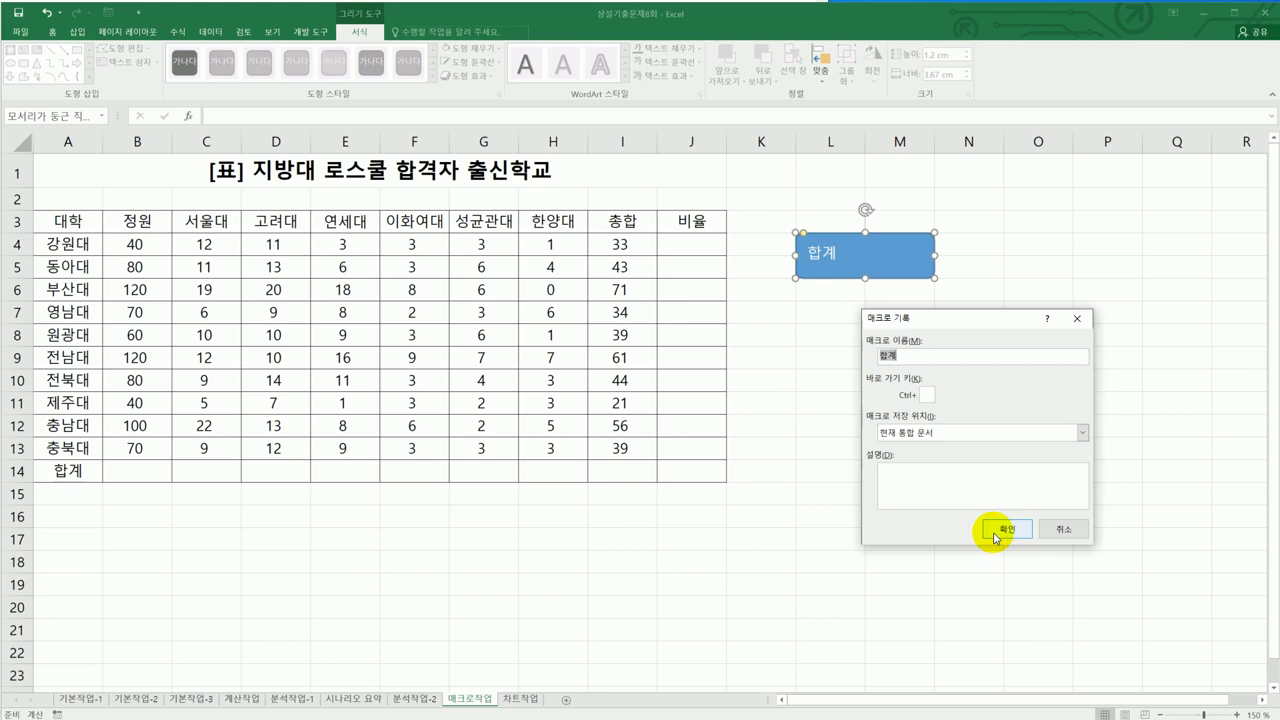
pyautogui.click(995, 532)
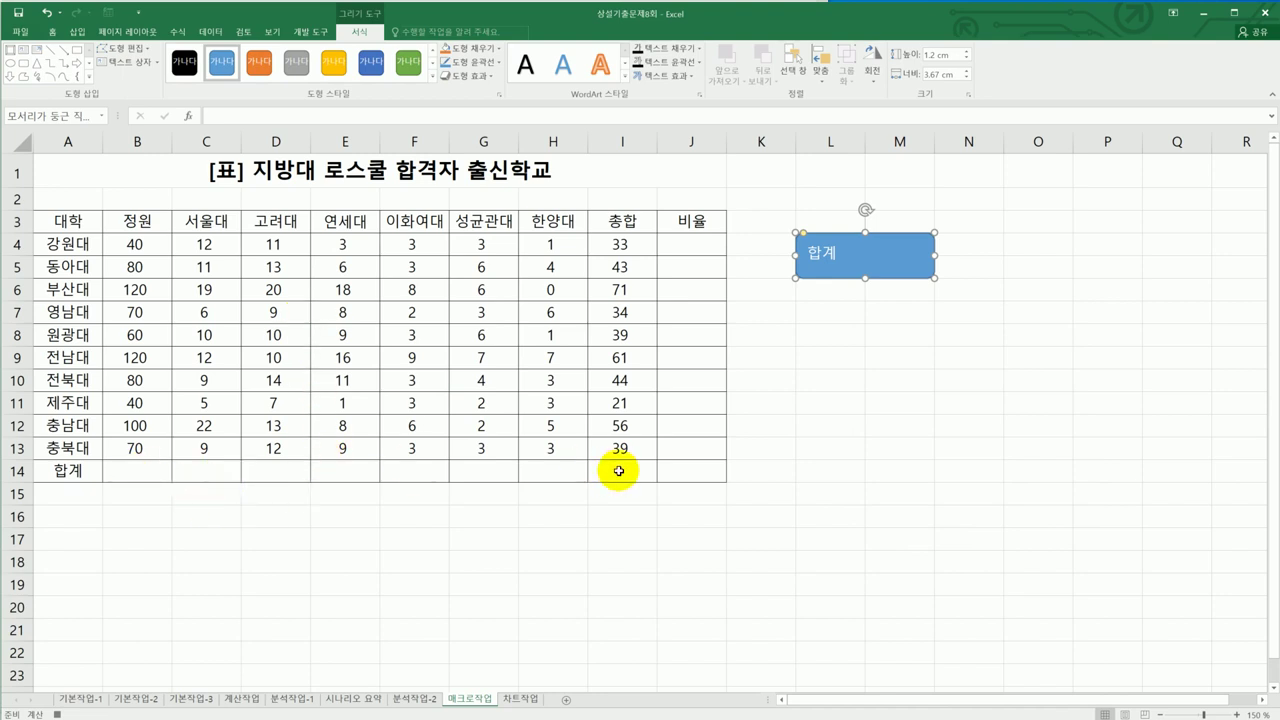
# Step: Fill the 합계 row B14:I14 with automatic sums of the columns in B4:I14
pyautogui.moveTo(118, 248); pyautogui.dragTo(124, 267)
pyautogui.moveTo(238, 311); pyautogui.dragTo(622, 484)
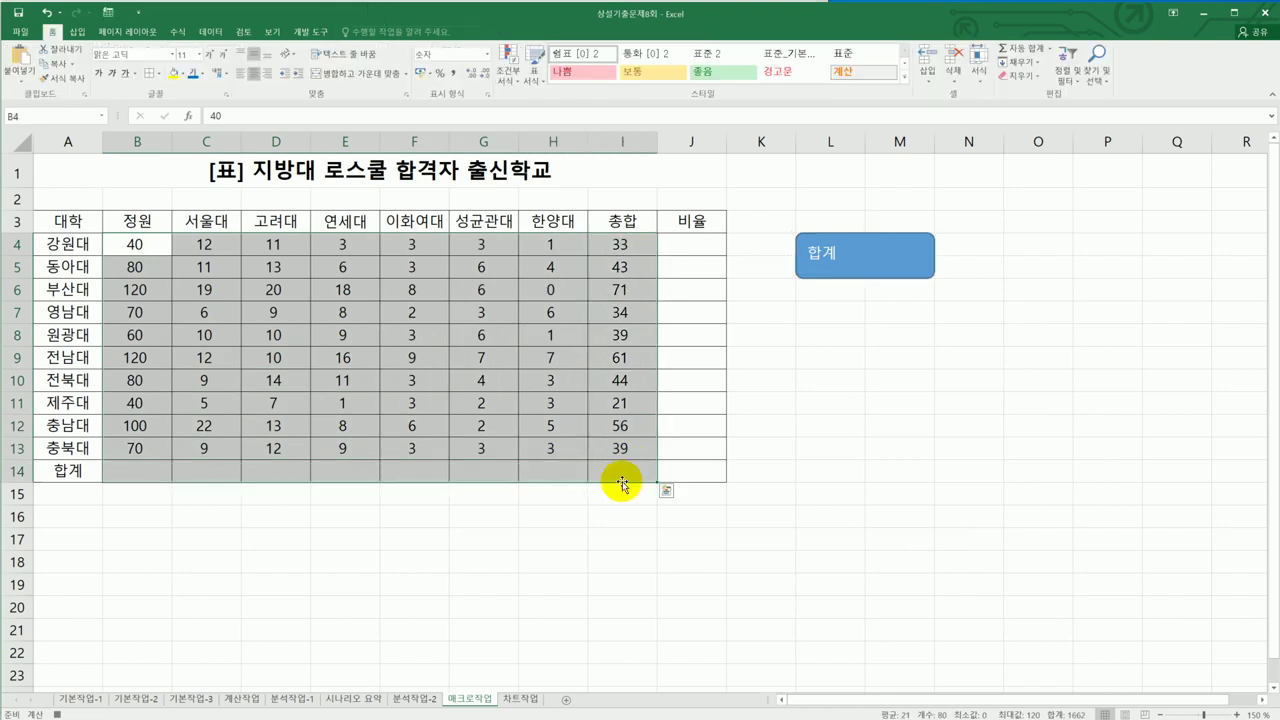
pyautogui.click(177, 31)
pyautogui.click(50, 57)
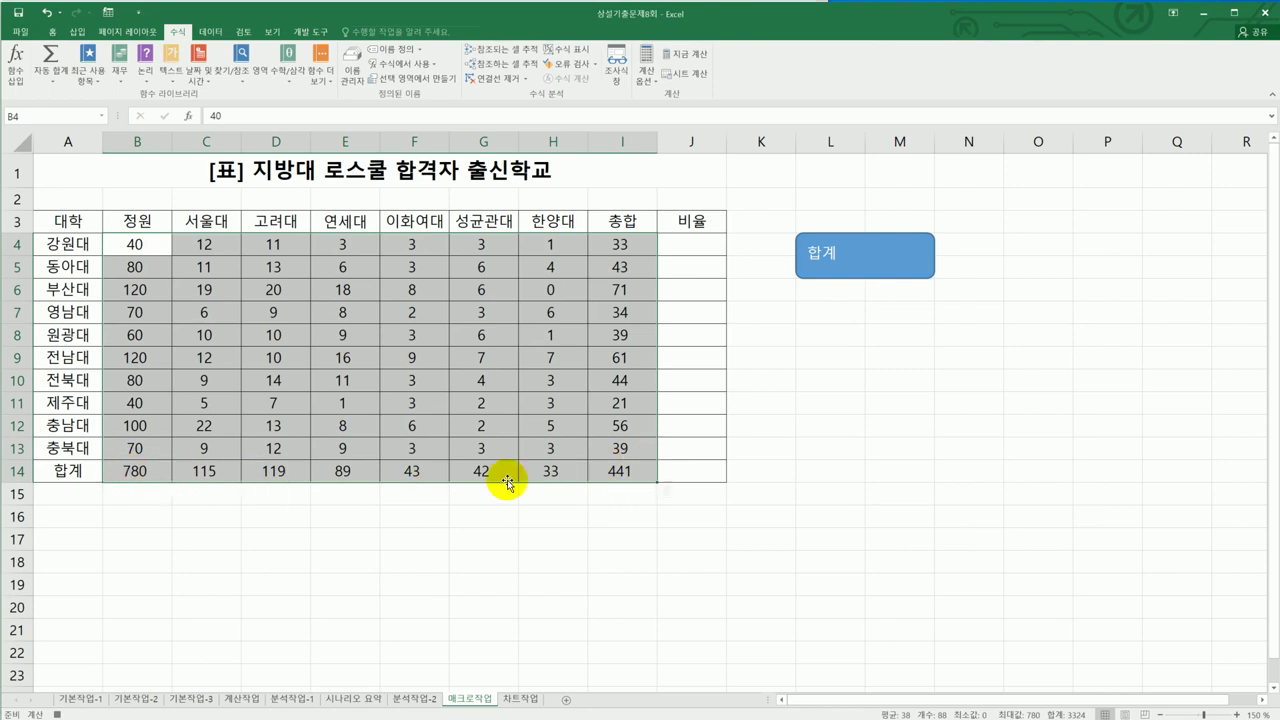
# Step: Select cell I14 and stop recording the 합계 macro
pyautogui.click(640, 472)
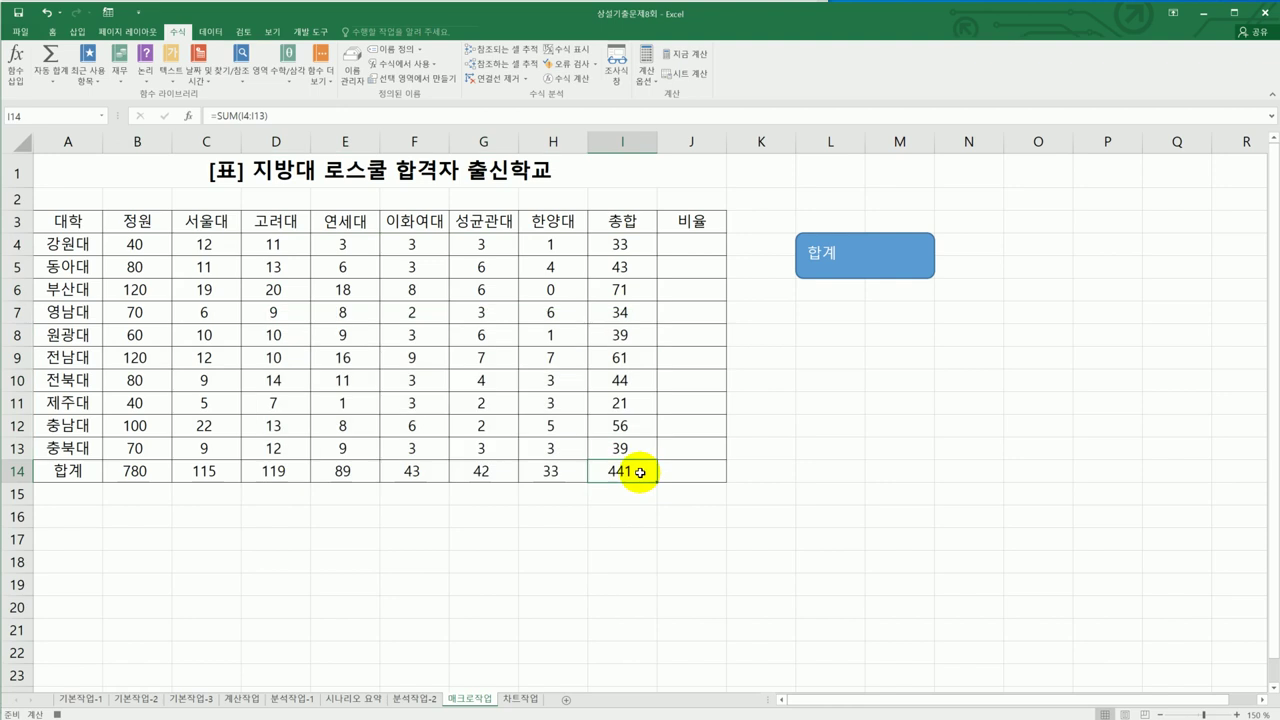
pyautogui.click(310, 32)
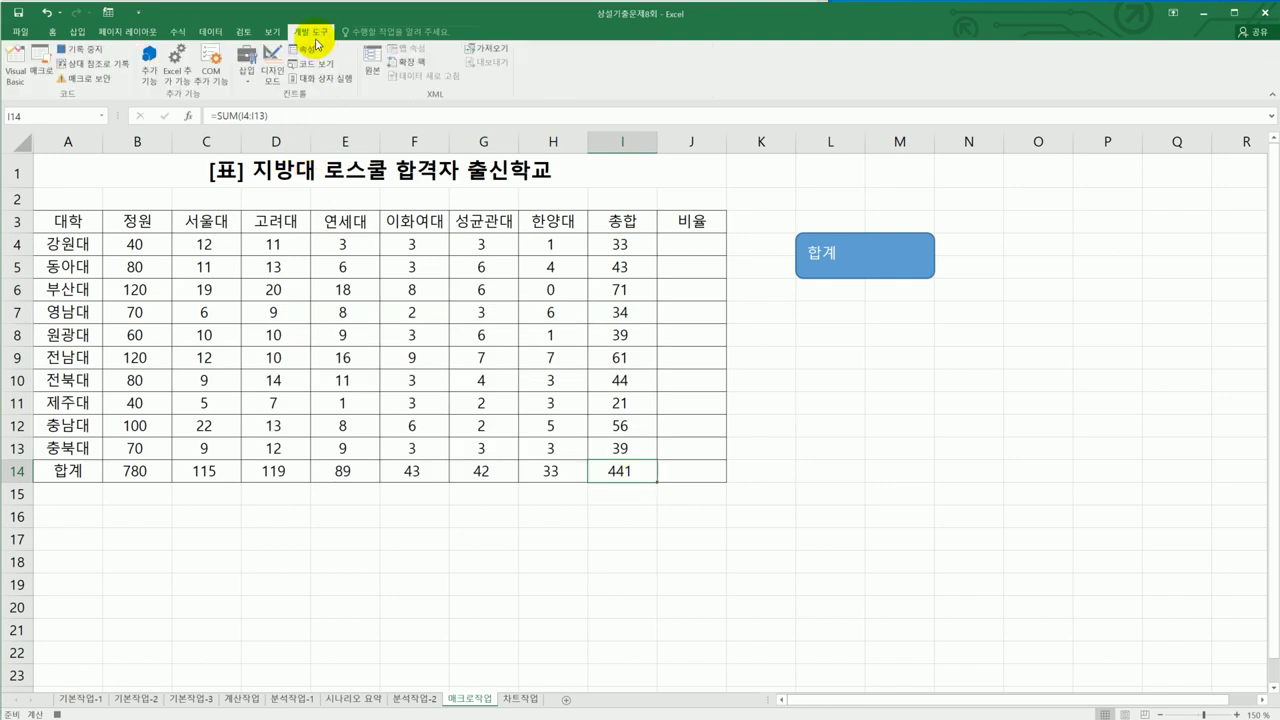
pyautogui.click(78, 48)
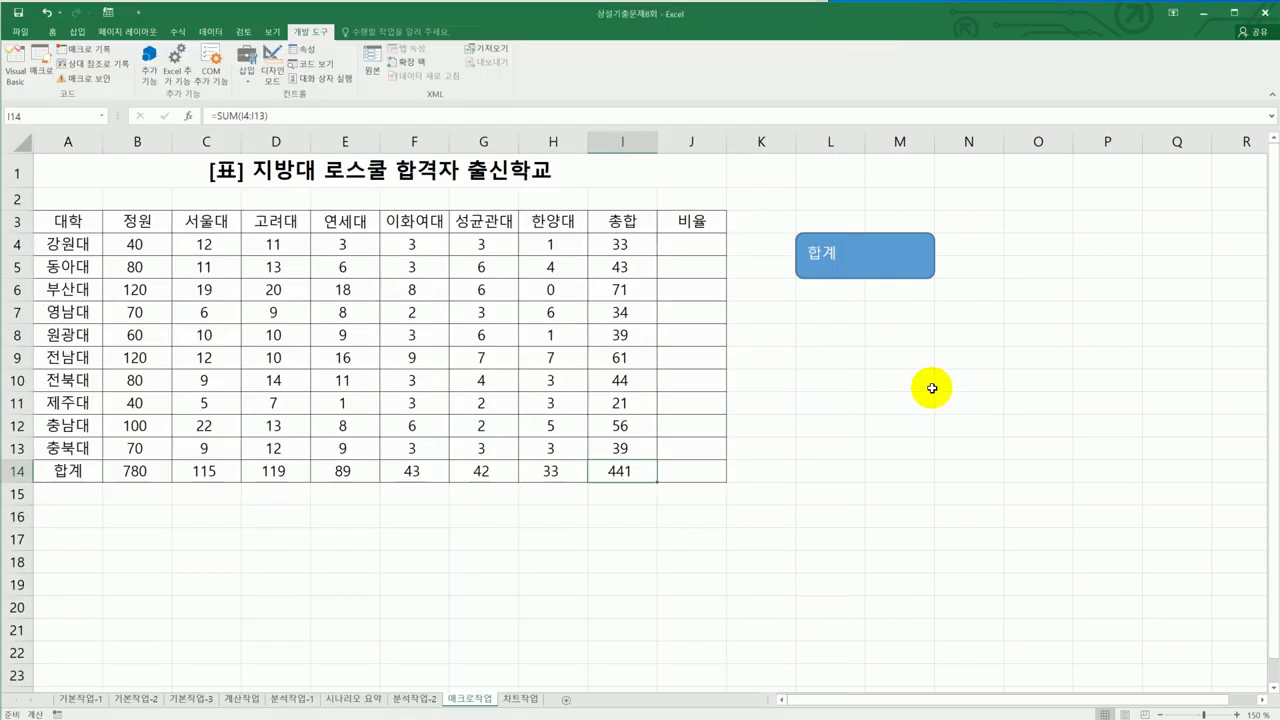
# Step: Draw a cross shape (십자형) covering L7:M8 and label it 비율
pyautogui.click(77, 31)
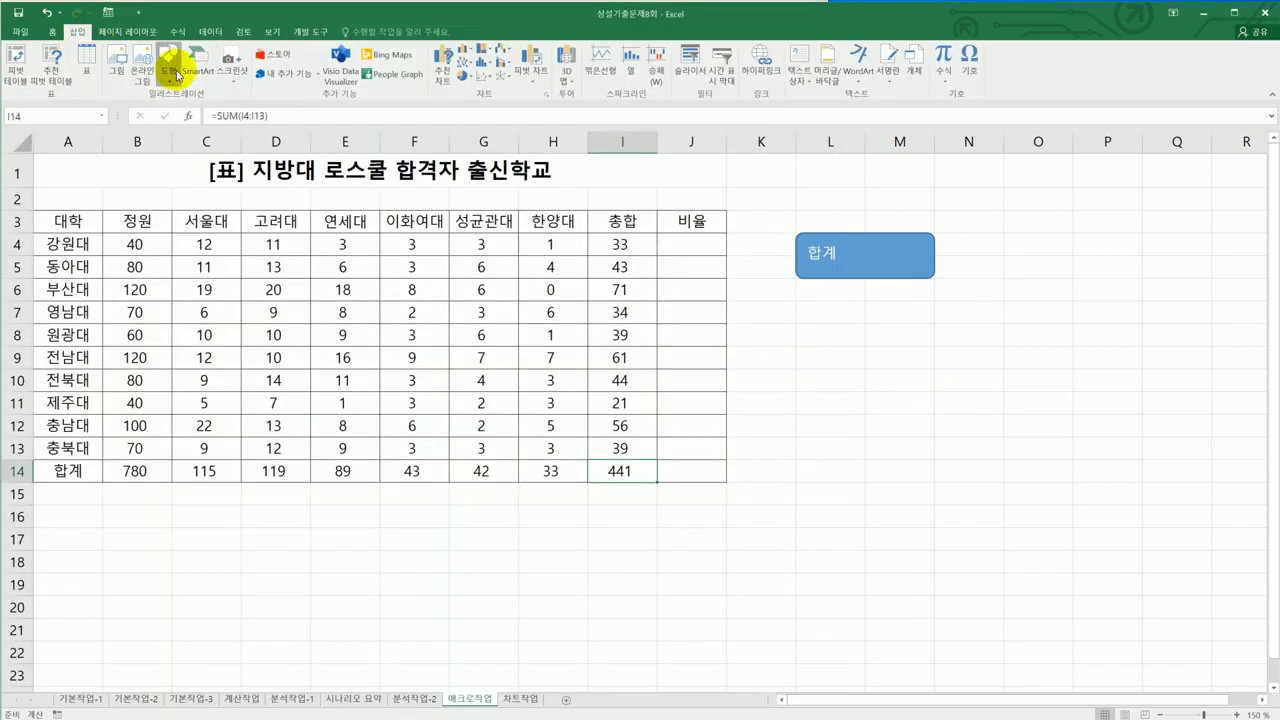
pyautogui.click(177, 75)
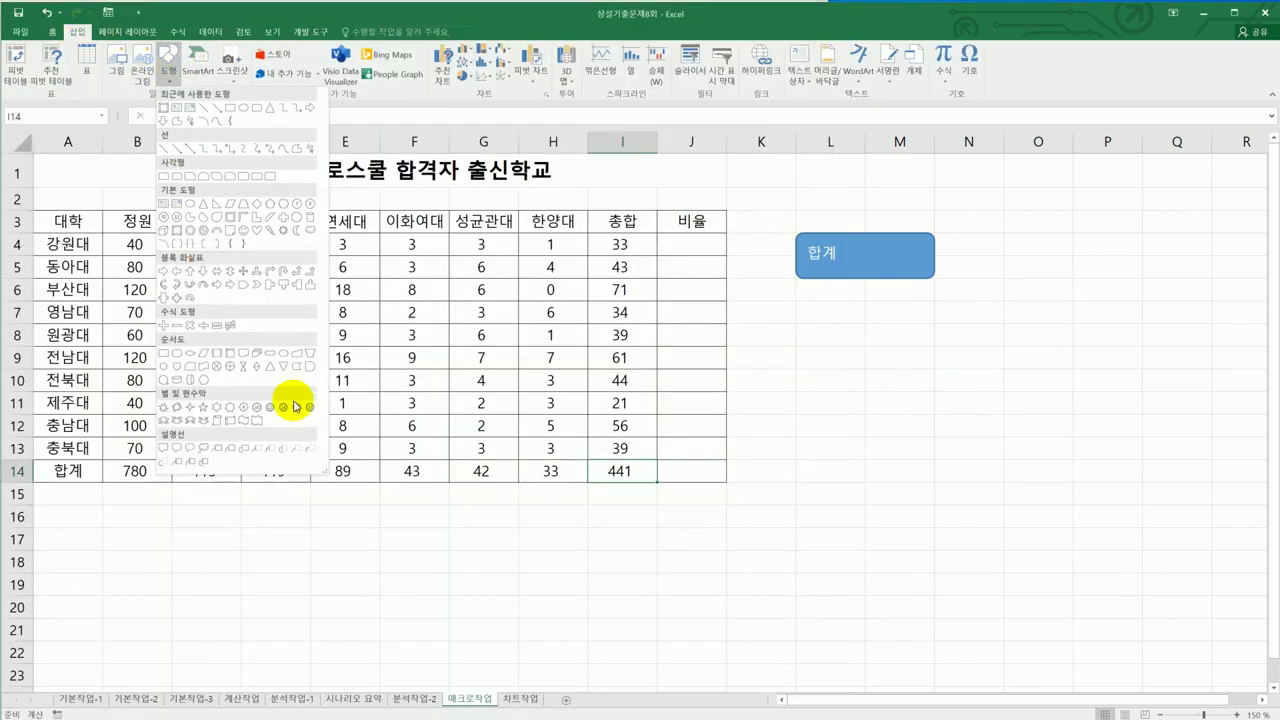
pyautogui.click(283, 217)
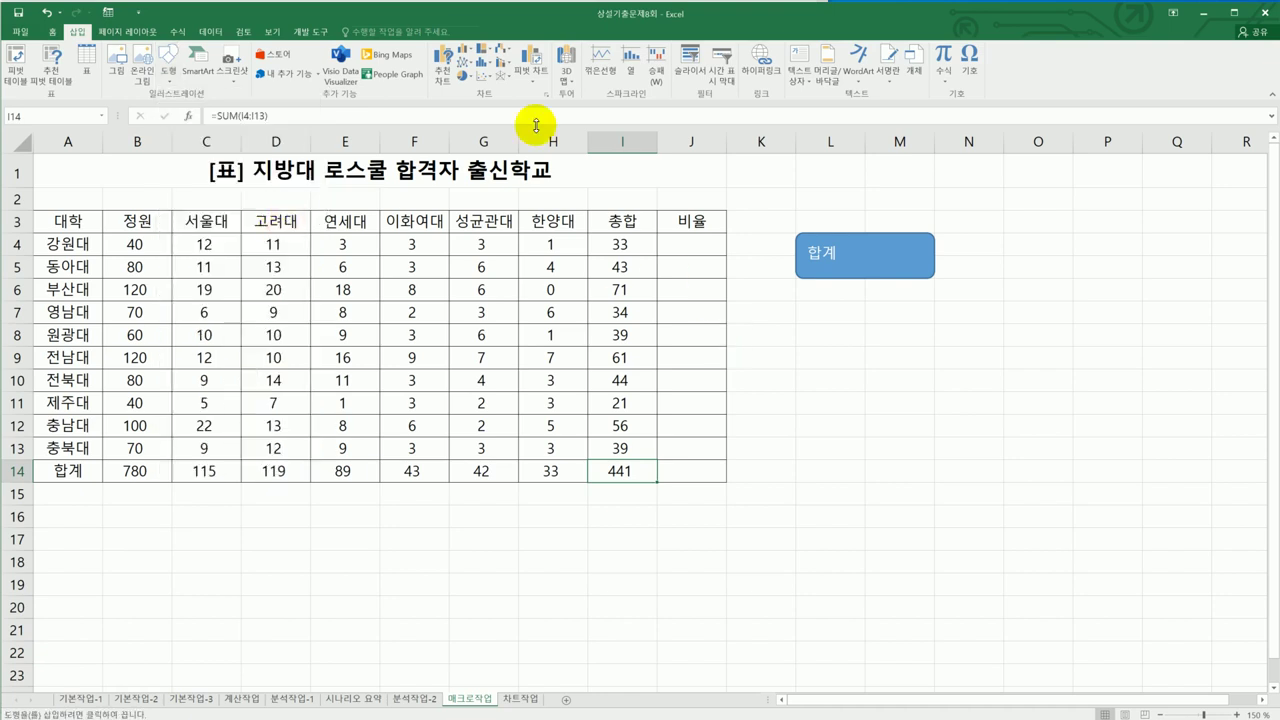
pyautogui.hotkey('alt', 'Tab')
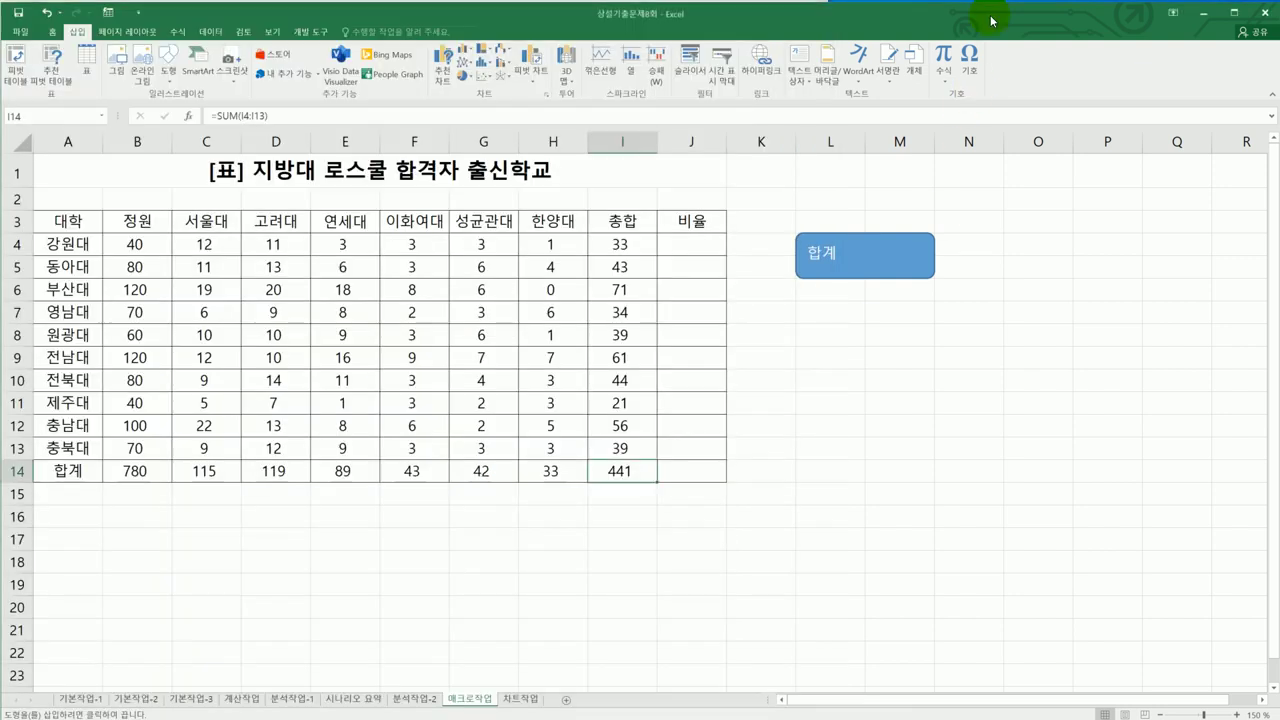
pyautogui.click(988, 14)
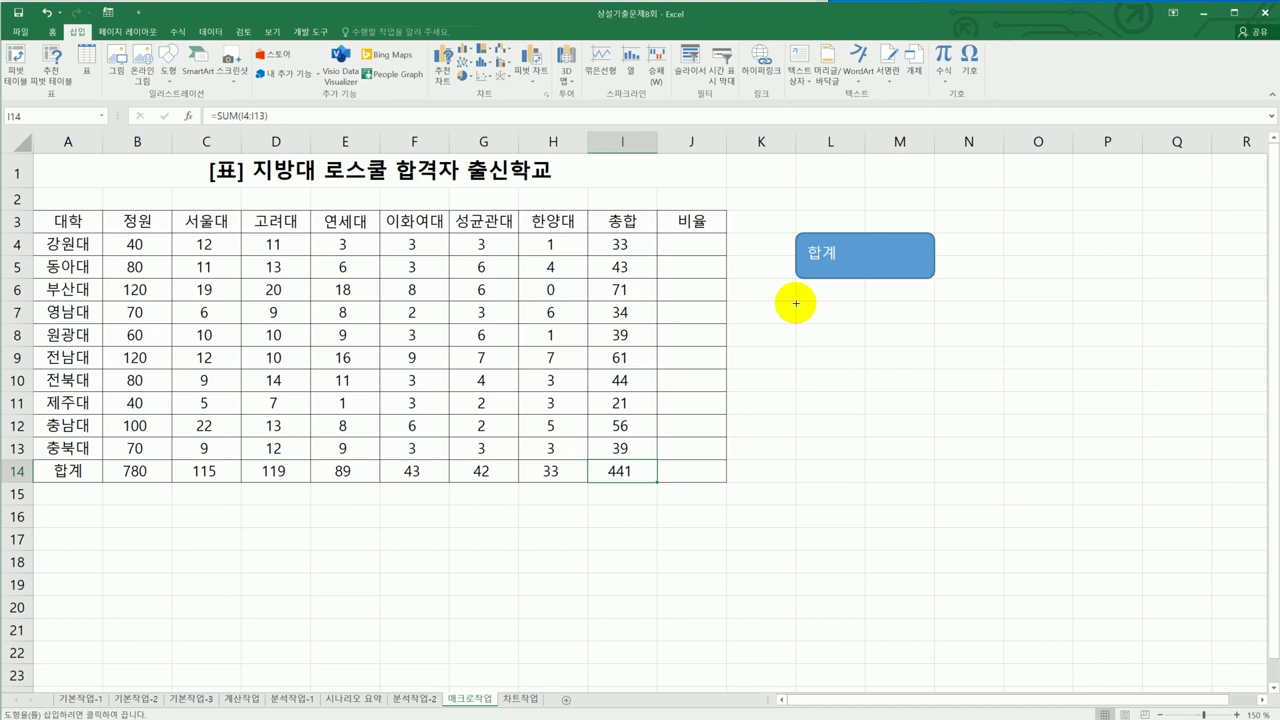
pyautogui.moveTo(795, 299); pyautogui.dragTo(913, 341)
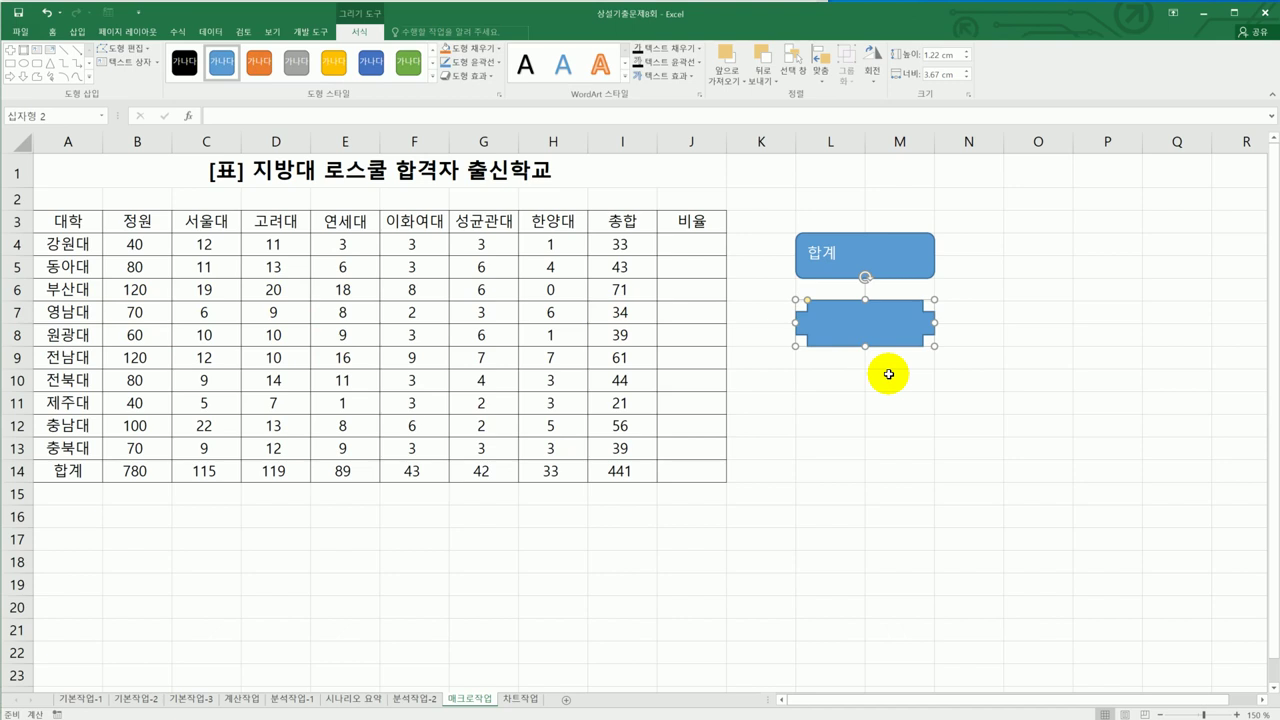
pyautogui.write('ㅂ')
# Step: Assign a new macro named 비율 to the cross shape and start recording it in the current workbook (현재 통합 문서)
pyautogui.rightClick(847, 318)
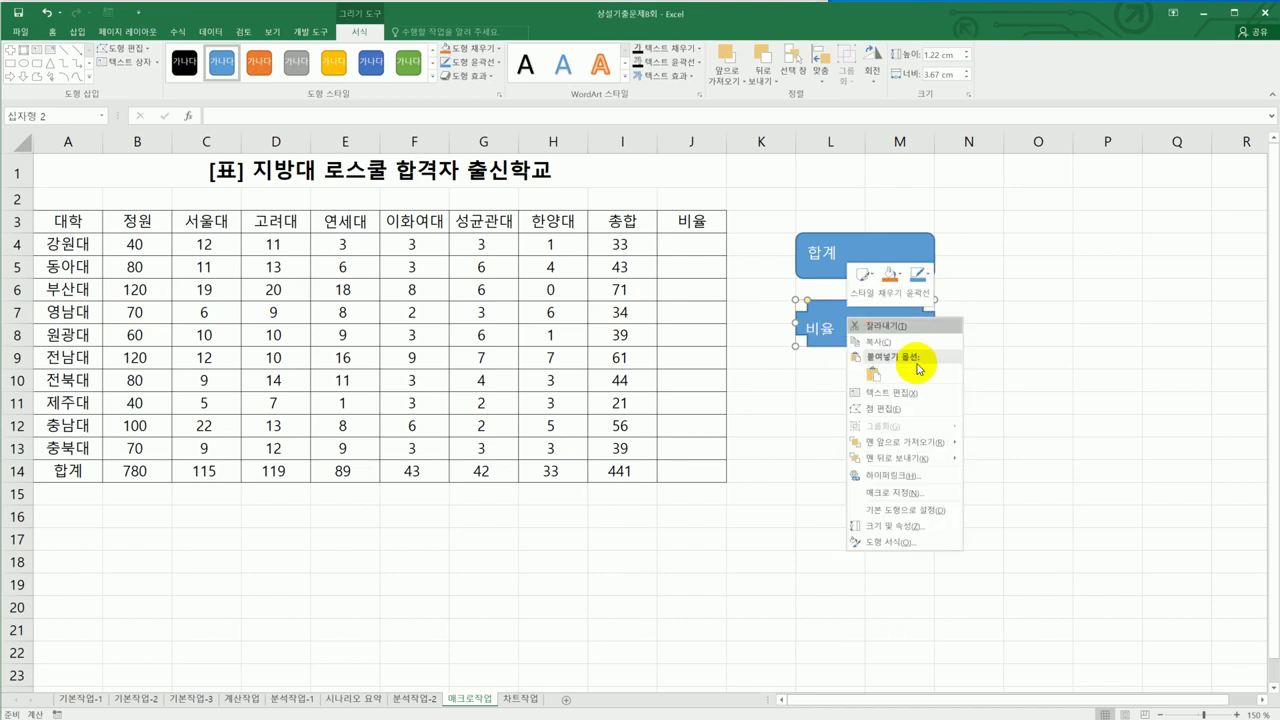
pyautogui.click(920, 491)
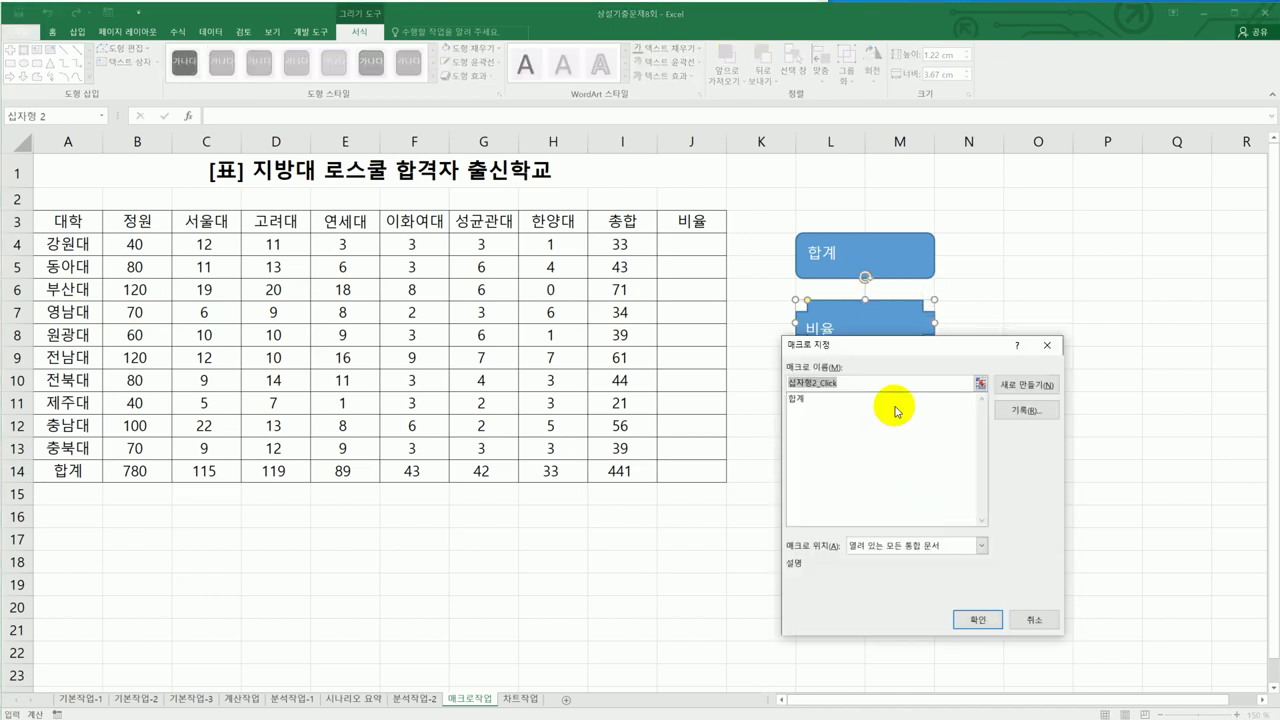
pyautogui.moveTo(900, 354); pyautogui.dragTo(1075, 242)
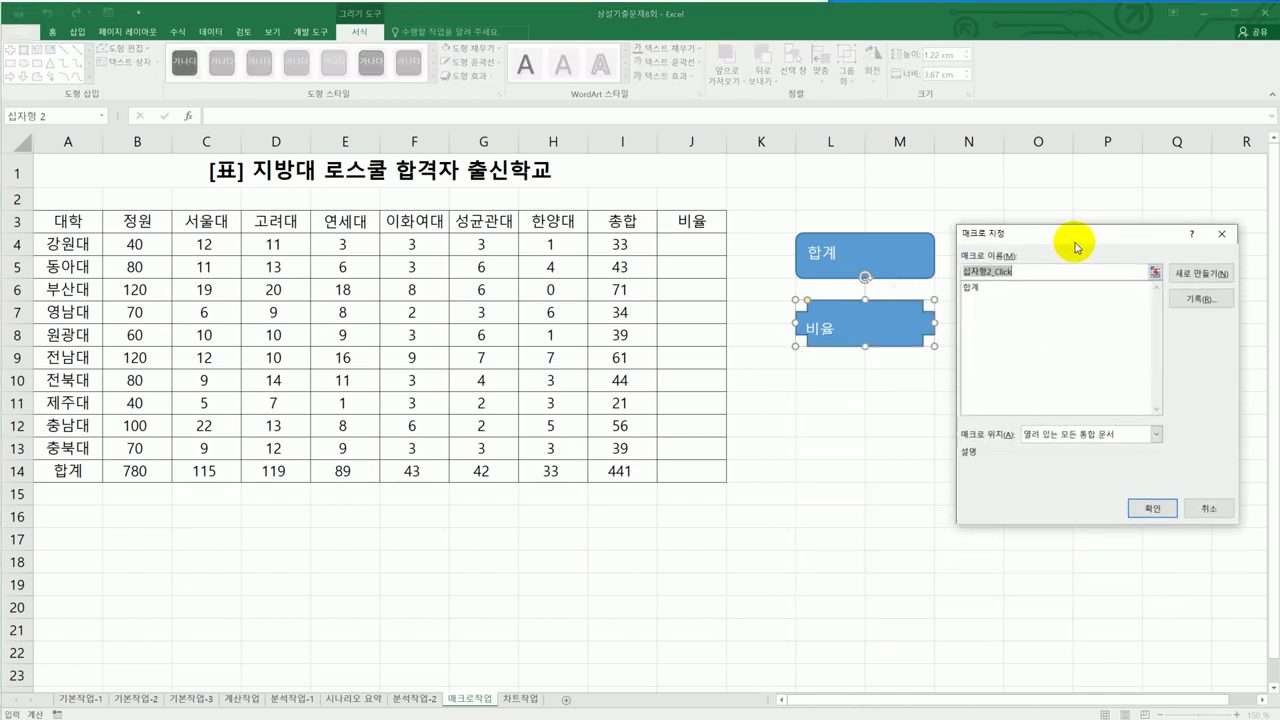
pyautogui.write('비율')
pyautogui.click(1200, 278)
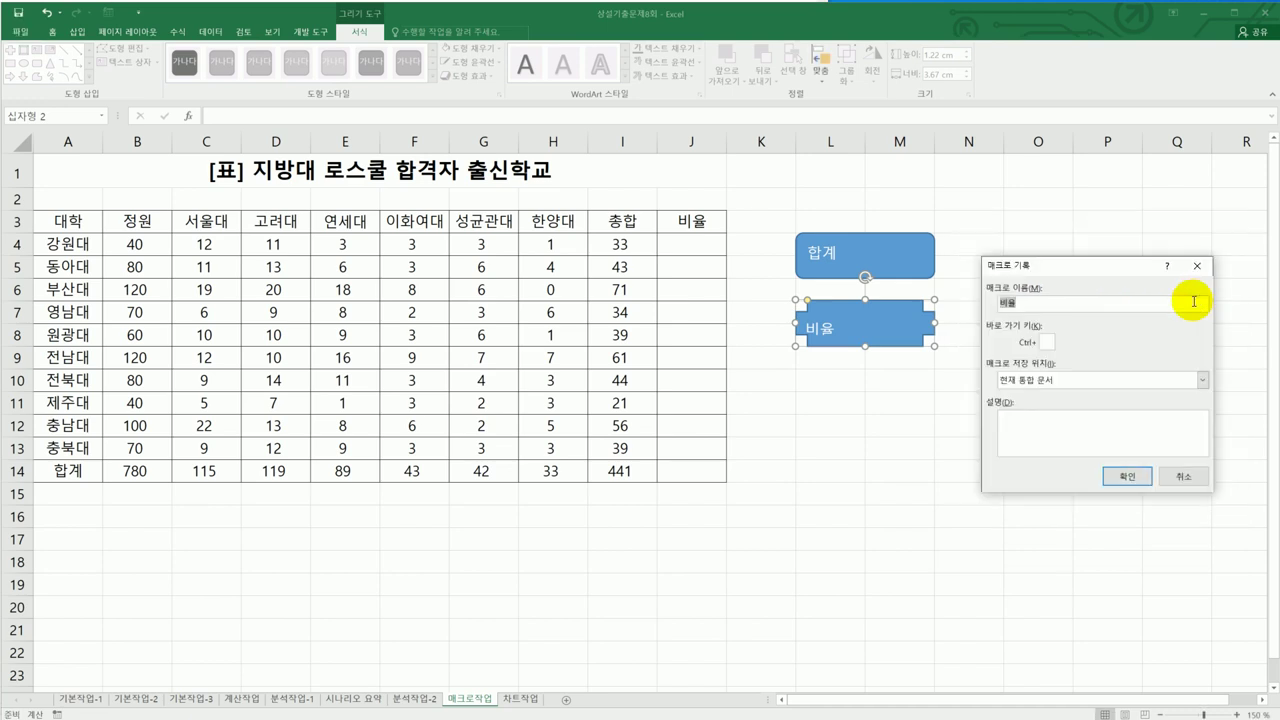
pyautogui.click(1125, 477)
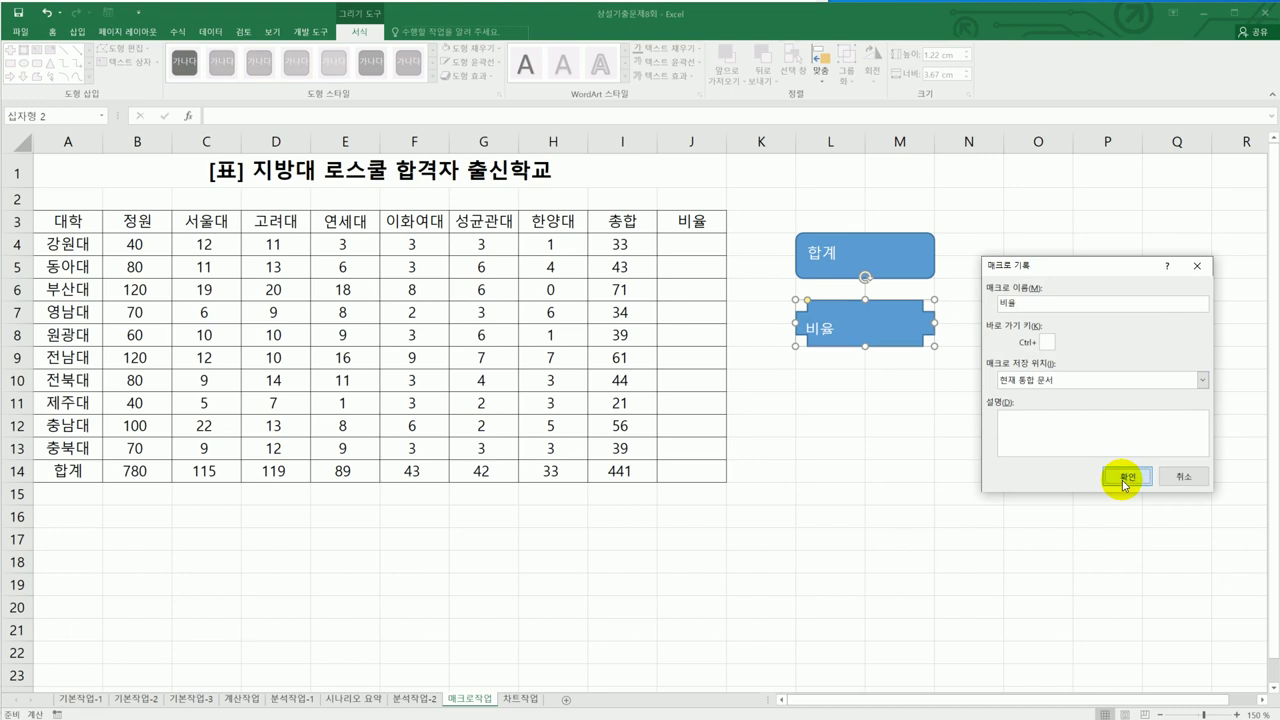
# Step: Enter the formula =(I4/B4)*100 in J4 and fill it down through J14
pyautogui.click(697, 242)
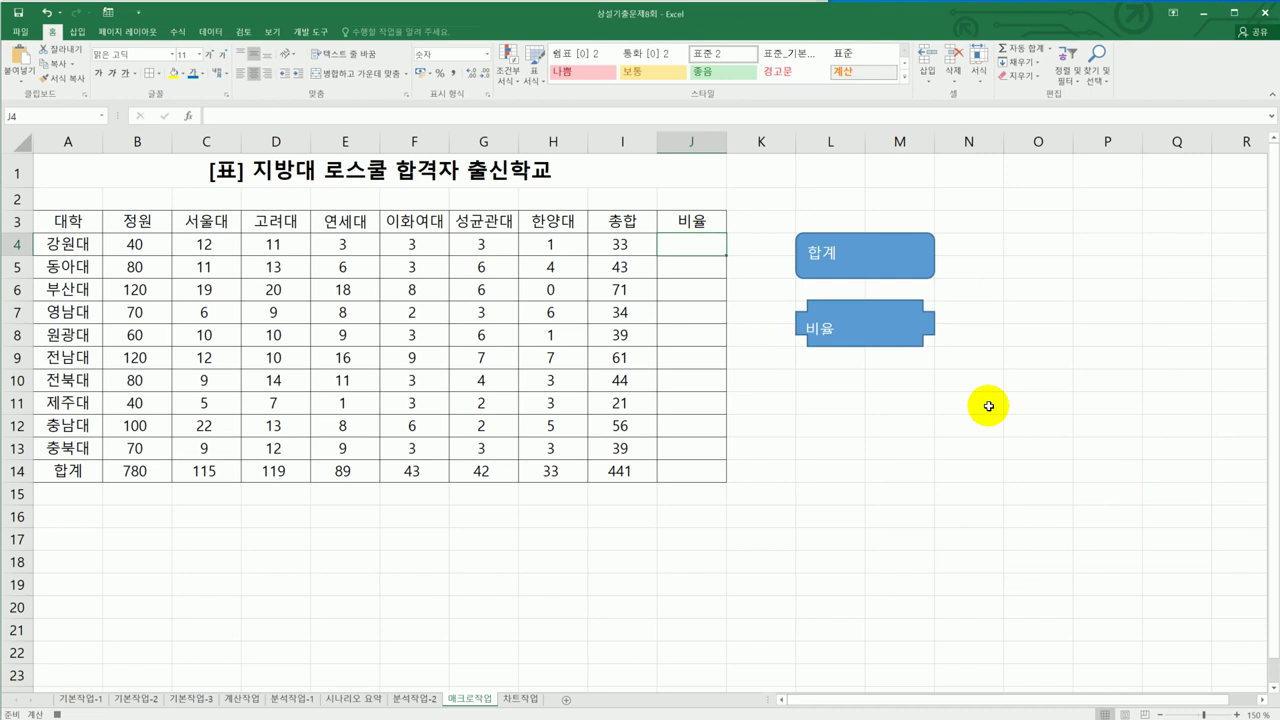
pyautogui.write('=(')
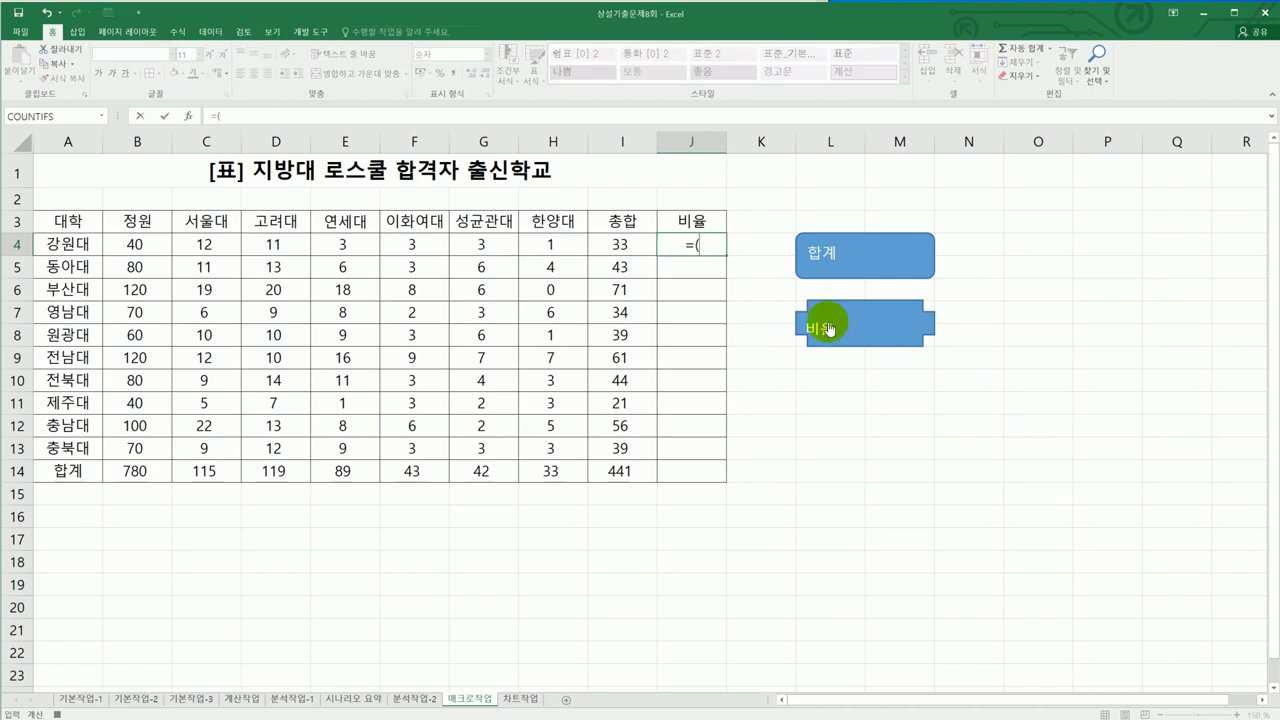
pyautogui.click(621, 246)
pyautogui.write('/')
pyautogui.click(151, 245)
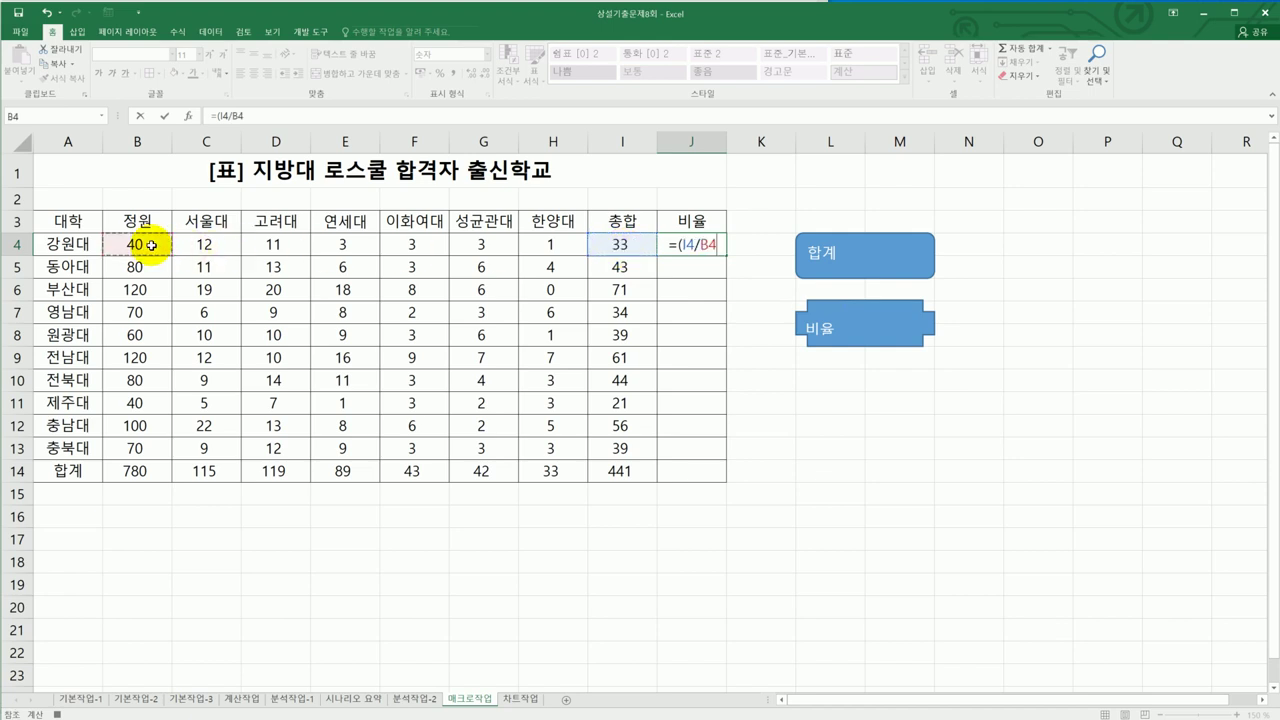
pyautogui.write(')*100')
pyautogui.press('Return')
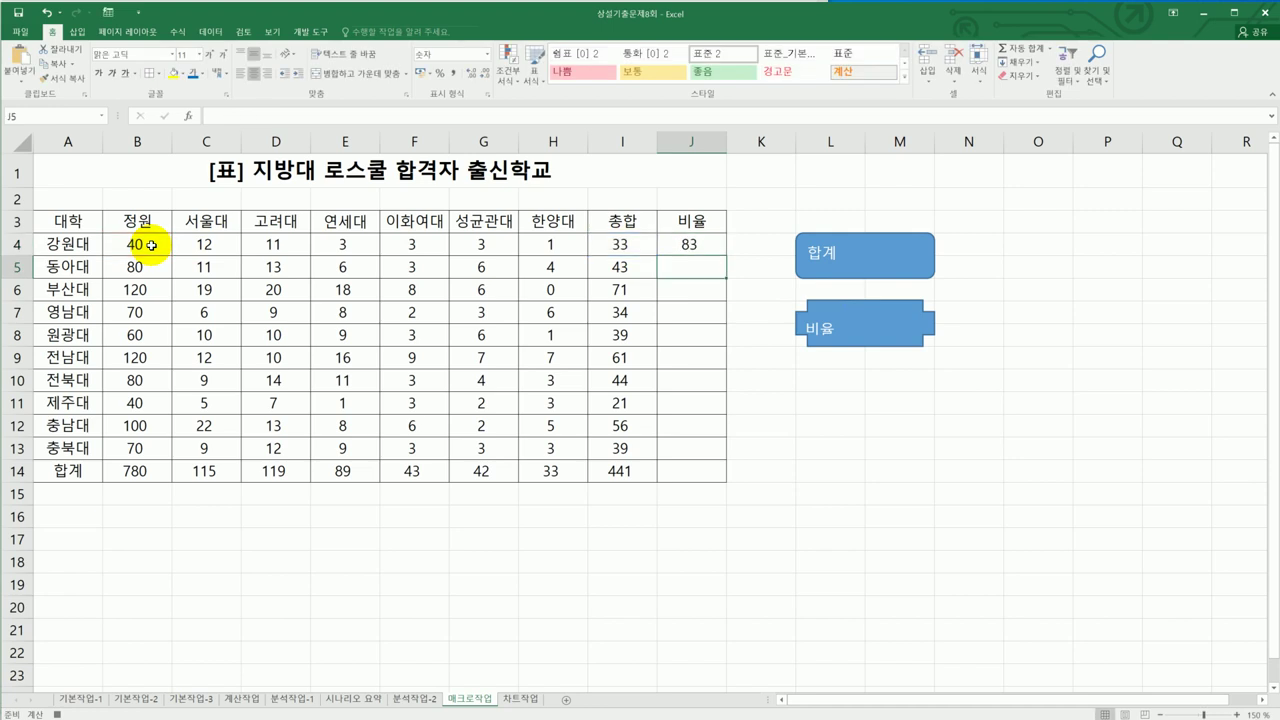
pyautogui.click(696, 243)
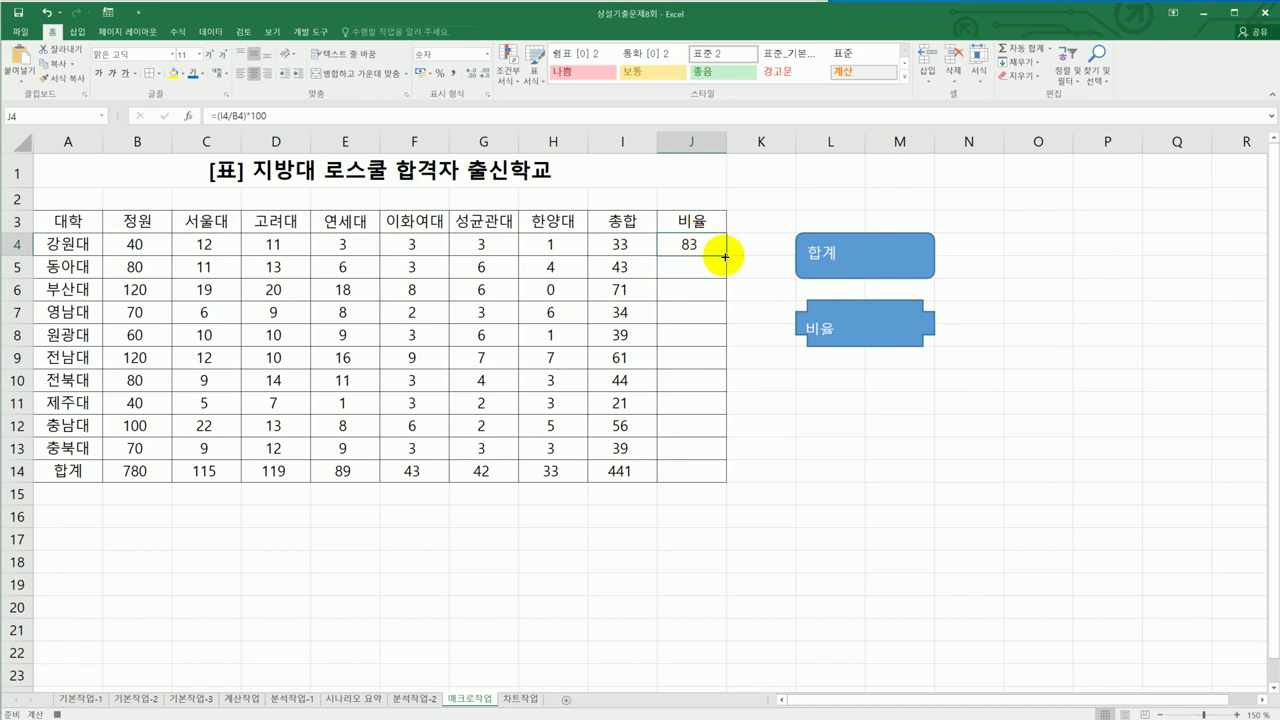
pyautogui.moveTo(726, 258); pyautogui.dragTo(735, 472)
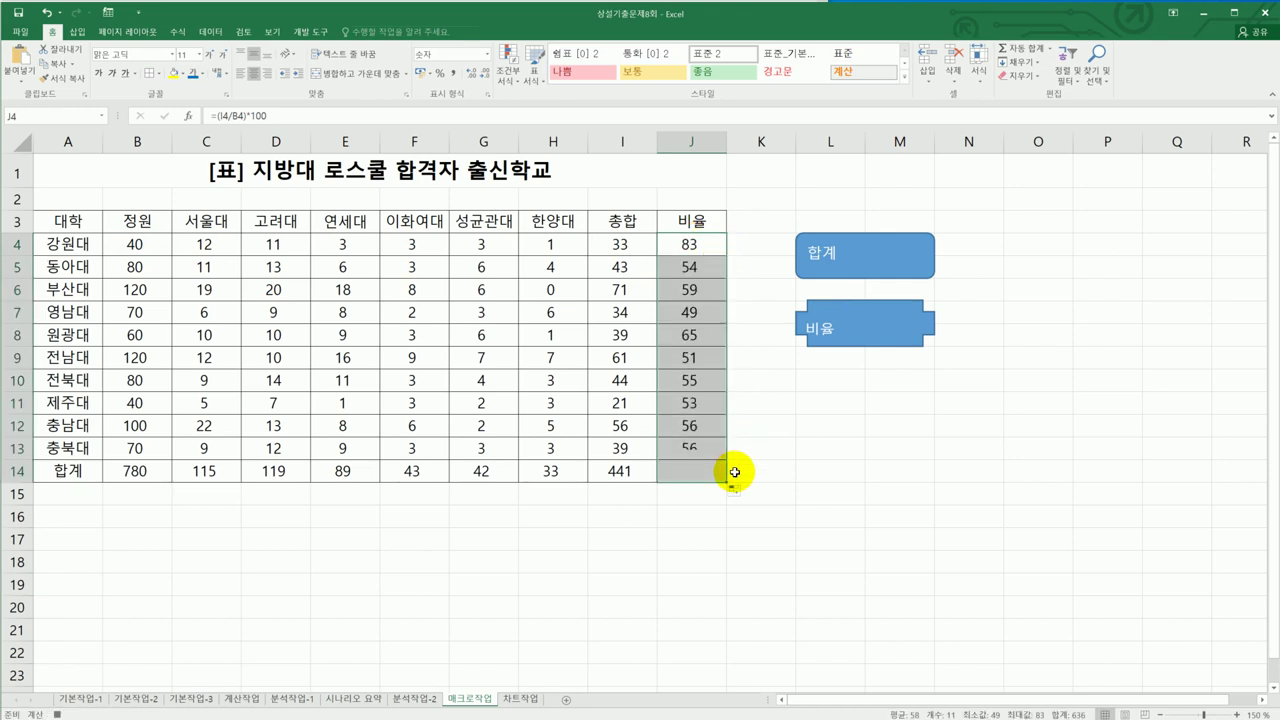
# Step: Format J4:J14 as numbers (숫자) with 2 decimal places
pyautogui.rightClick(693, 297)
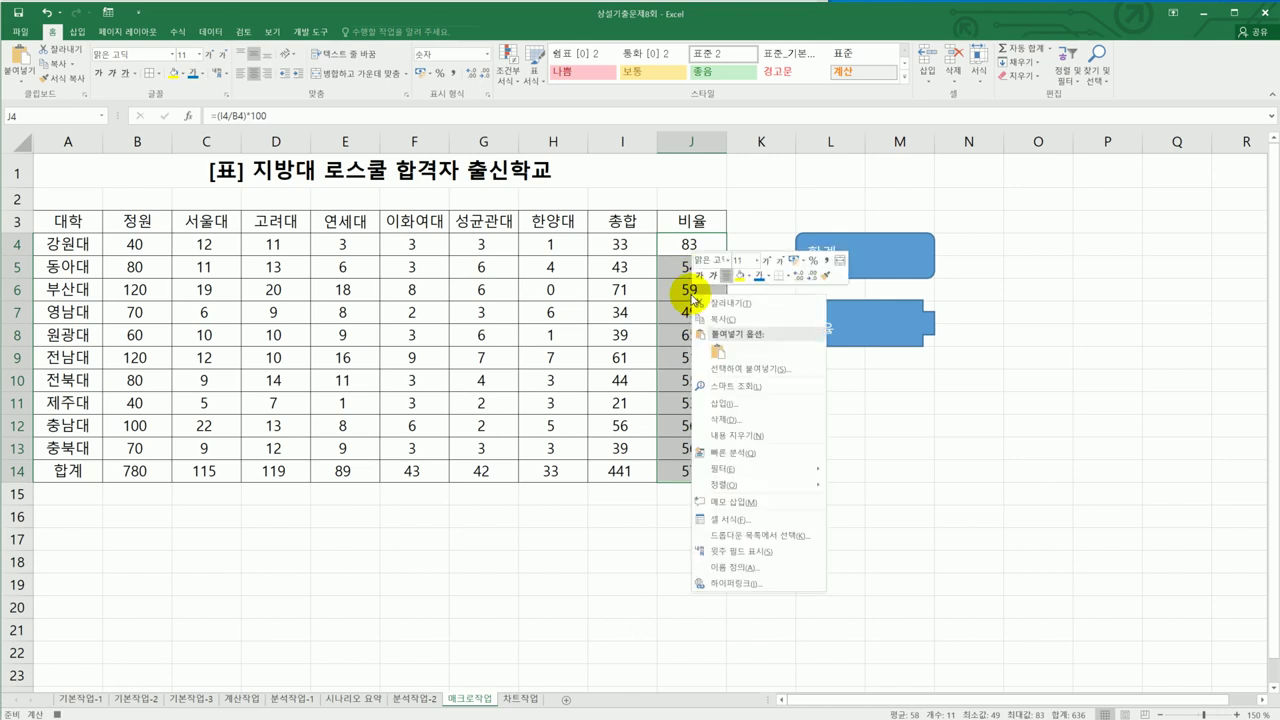
pyautogui.click(735, 519)
pyautogui.moveTo(700, 320); pyautogui.dragTo(324, 183)
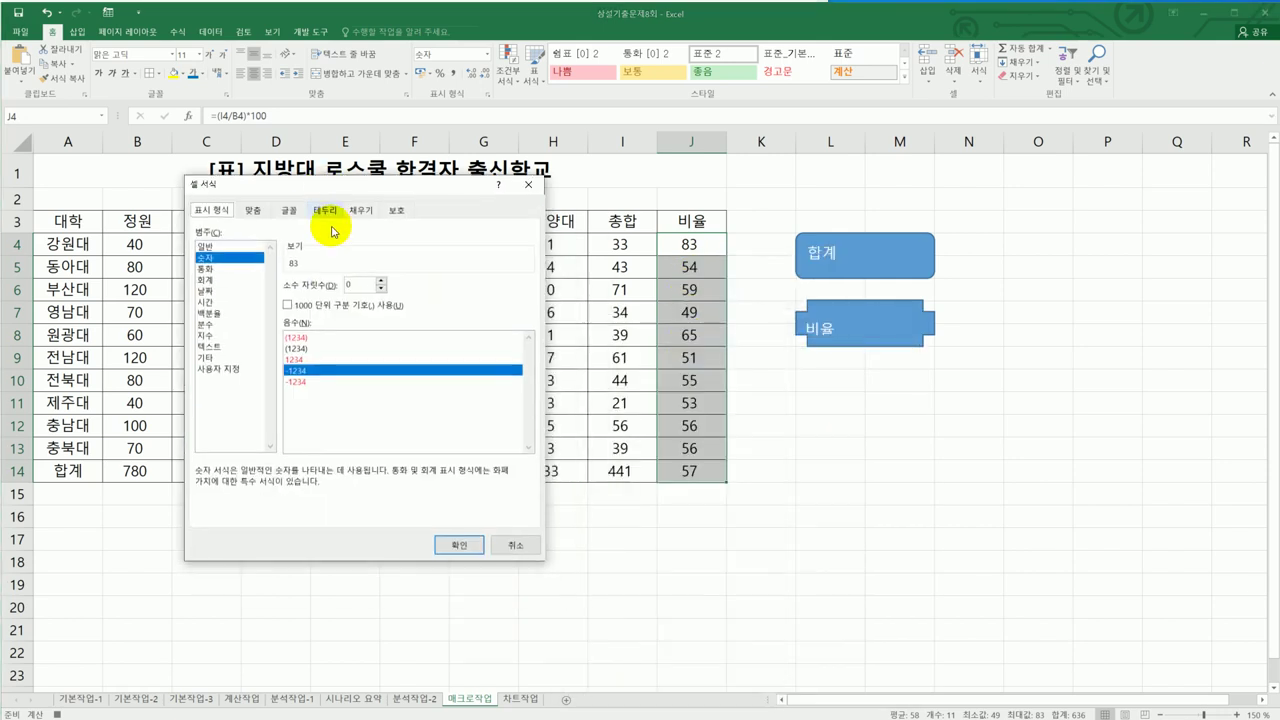
pyautogui.click(381, 282)
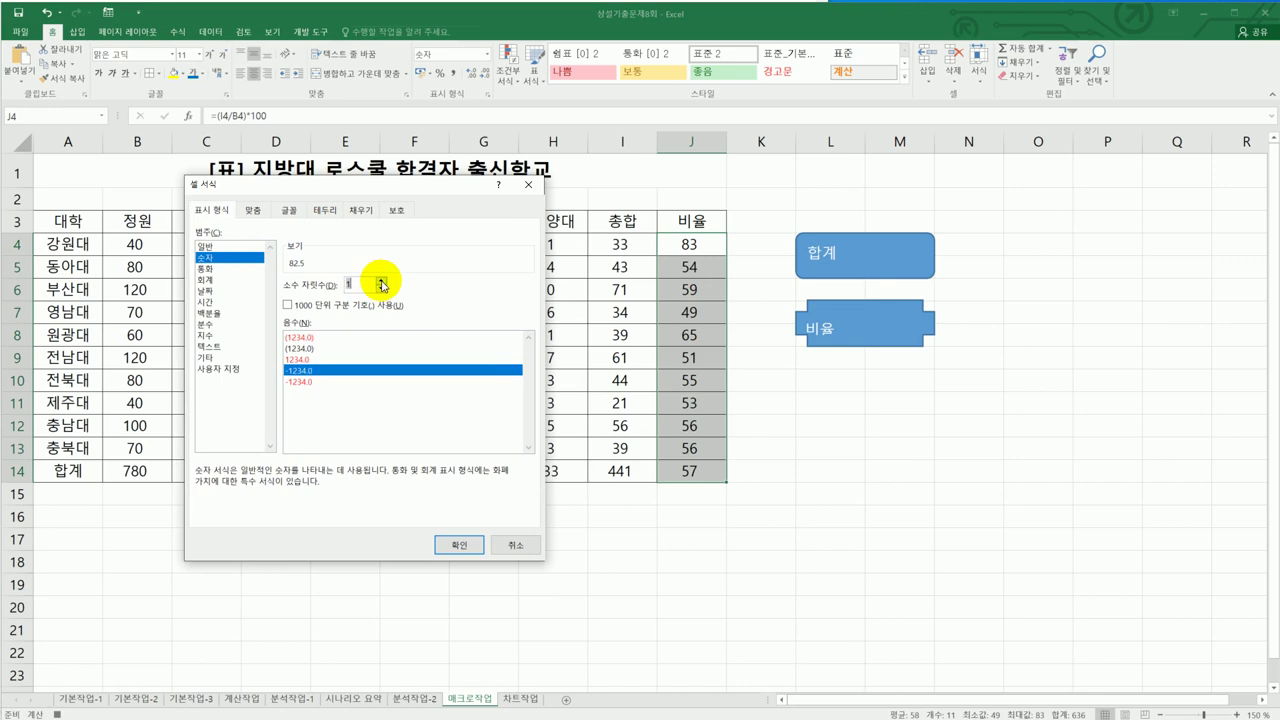
pyautogui.click(381, 282)
pyautogui.click(450, 543)
# Step: Select cell J14, stop recording the 비율 macro and deselect the table
pyautogui.click(698, 474)
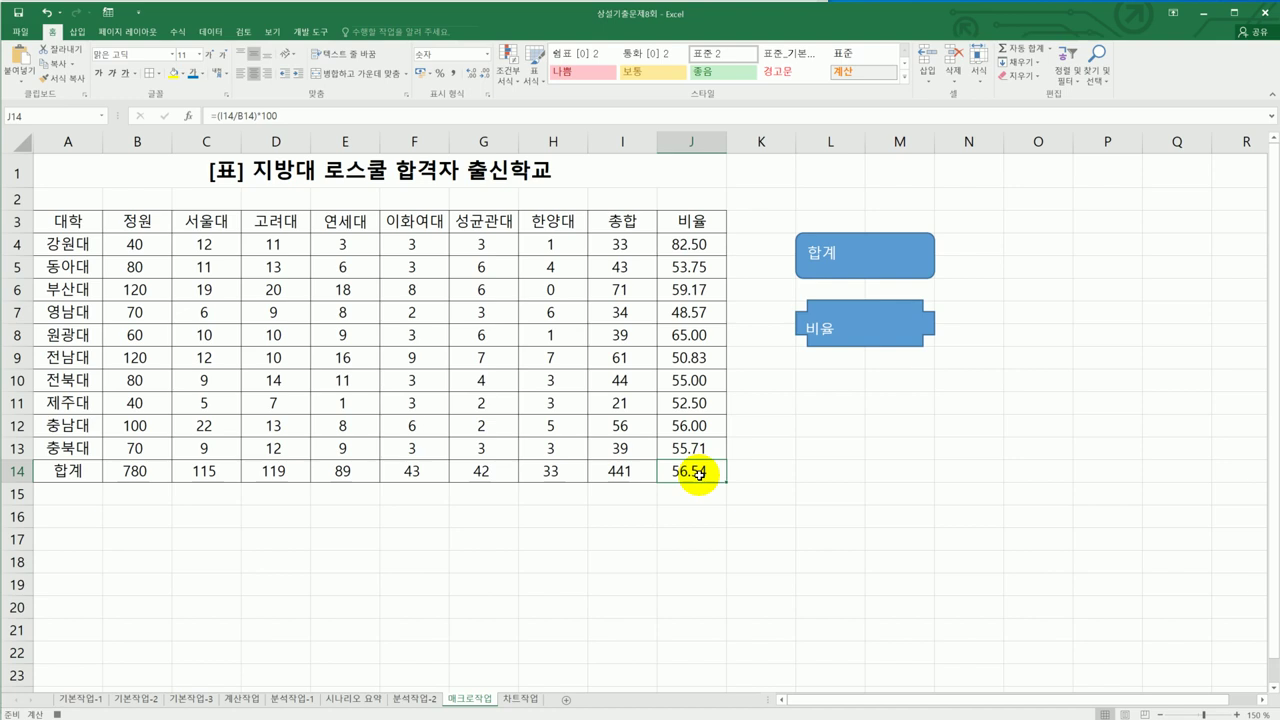
pyautogui.click(305, 32)
pyautogui.click(82, 48)
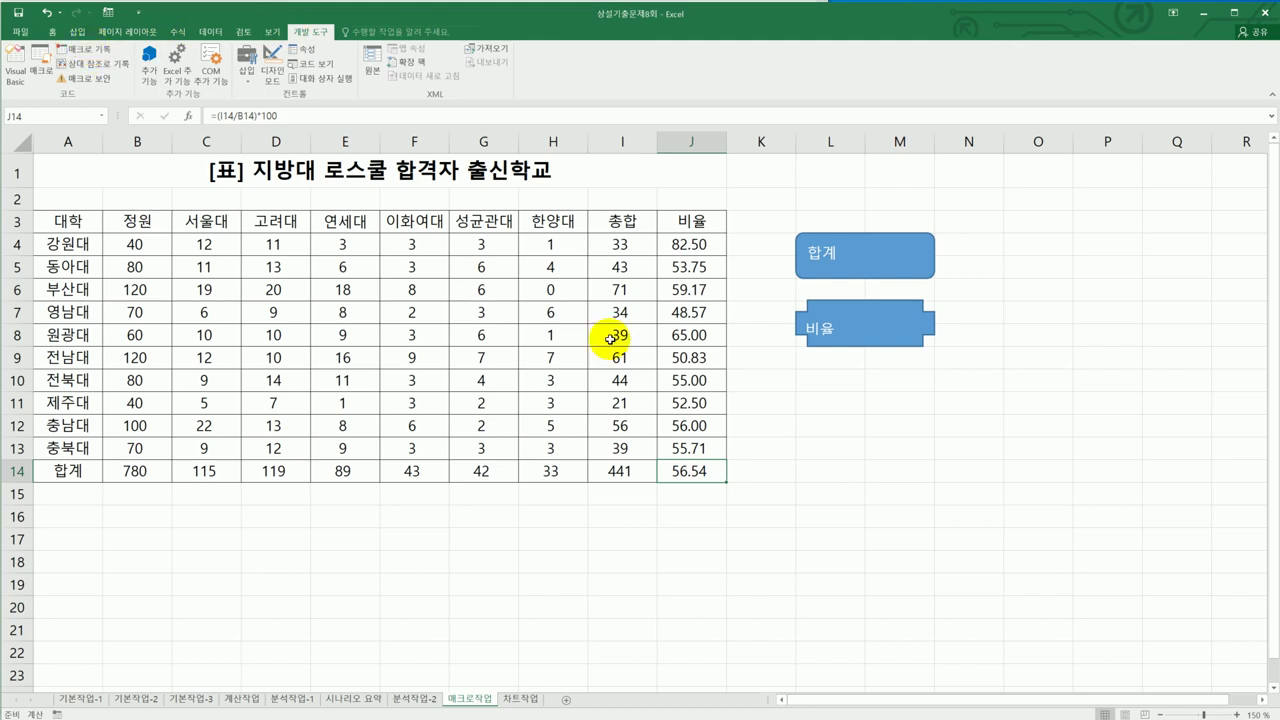
pyautogui.click(904, 551)
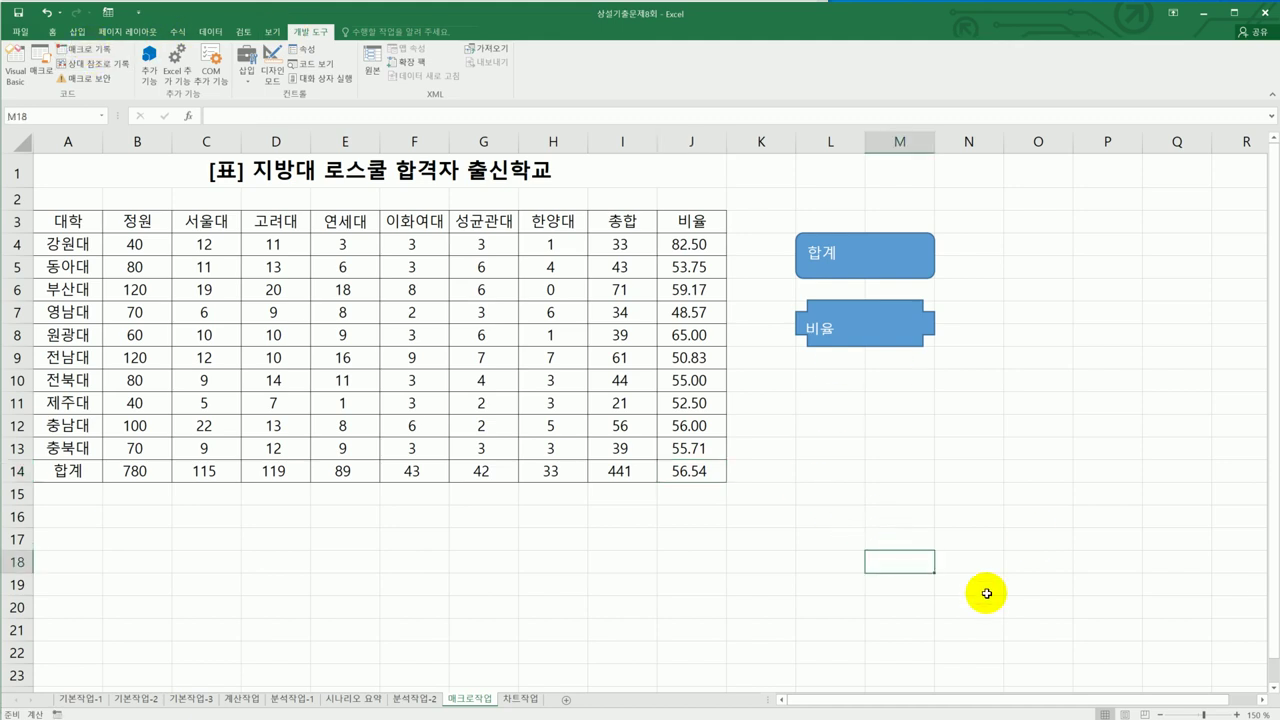
# Step: Clear J4:J14 and the 합계 row B14:J14, and refill them by running the 합계 and 비율 macros from their shapes
pyautogui.moveTo(690, 244); pyautogui.dragTo(691, 469)
pyautogui.press('Delete')
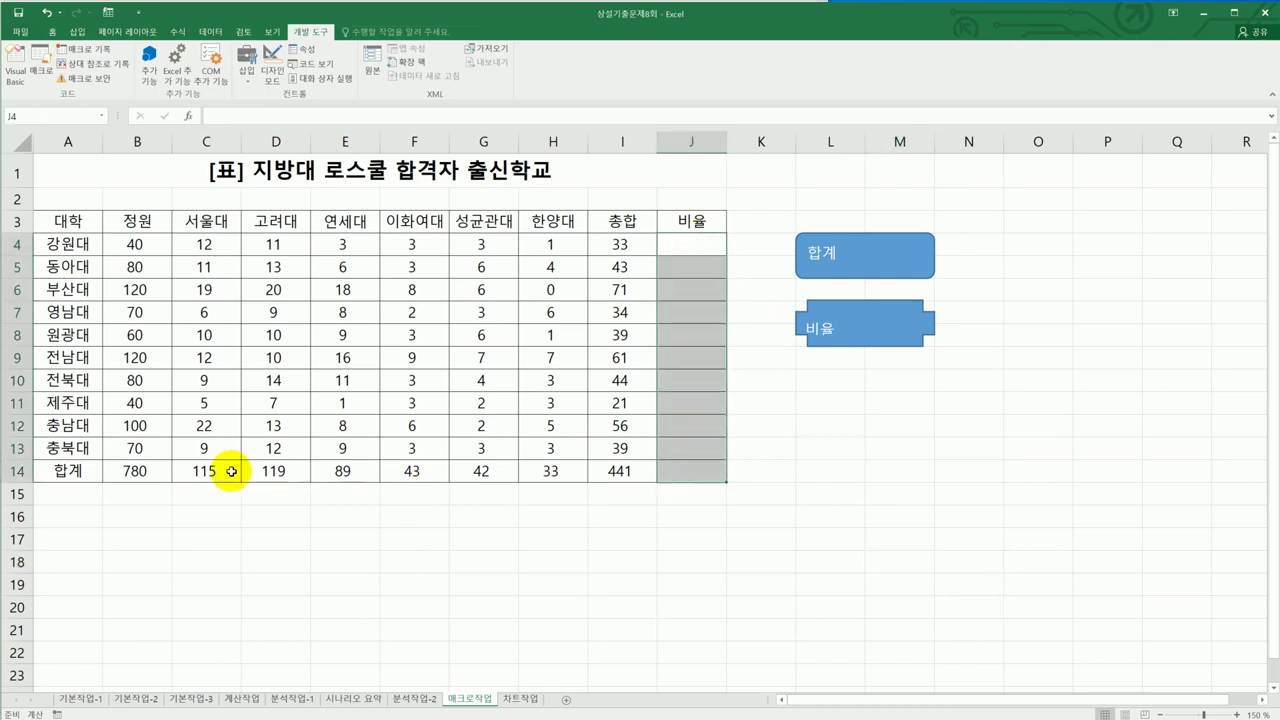
pyautogui.moveTo(156, 470); pyautogui.dragTo(674, 472)
pyautogui.press('Delete')
pyautogui.click(829, 626)
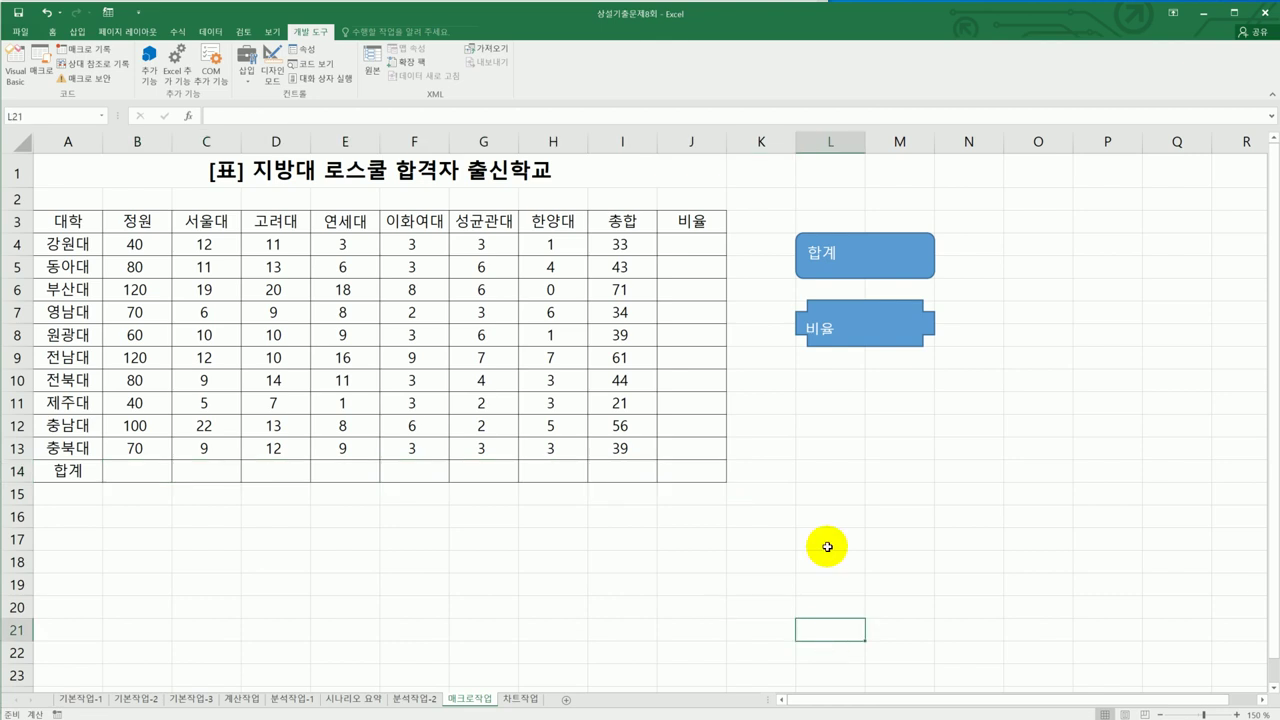
pyautogui.click(865, 264)
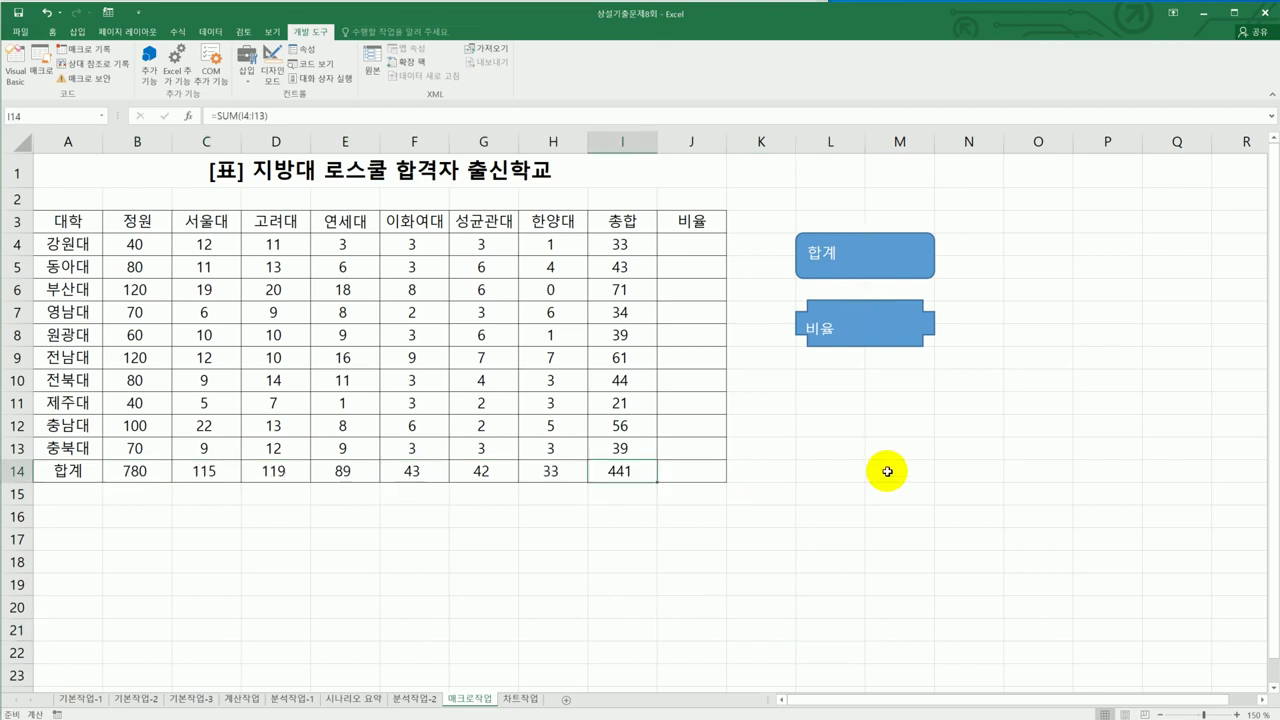
pyautogui.click(857, 349)
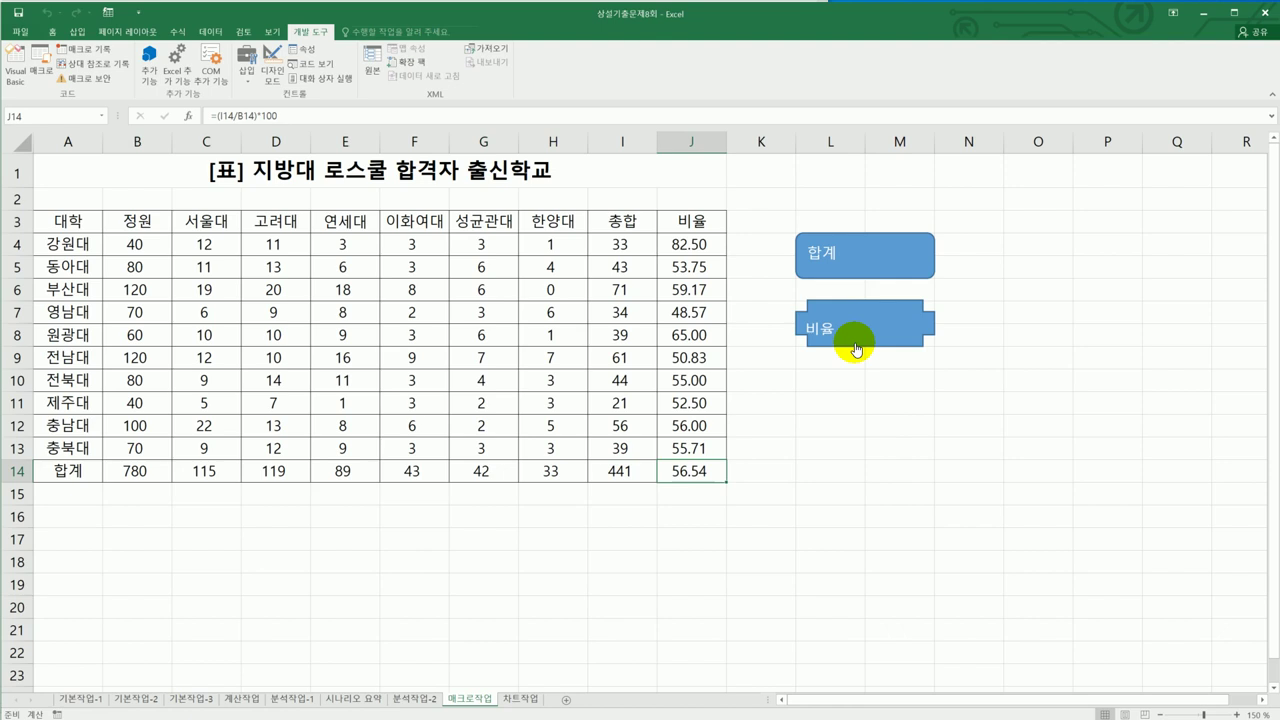
# Step: Read the chart instructions in the exam document and select the column chart on the 차트작업 sheet
pyautogui.hotkey('alt', 'Tab')
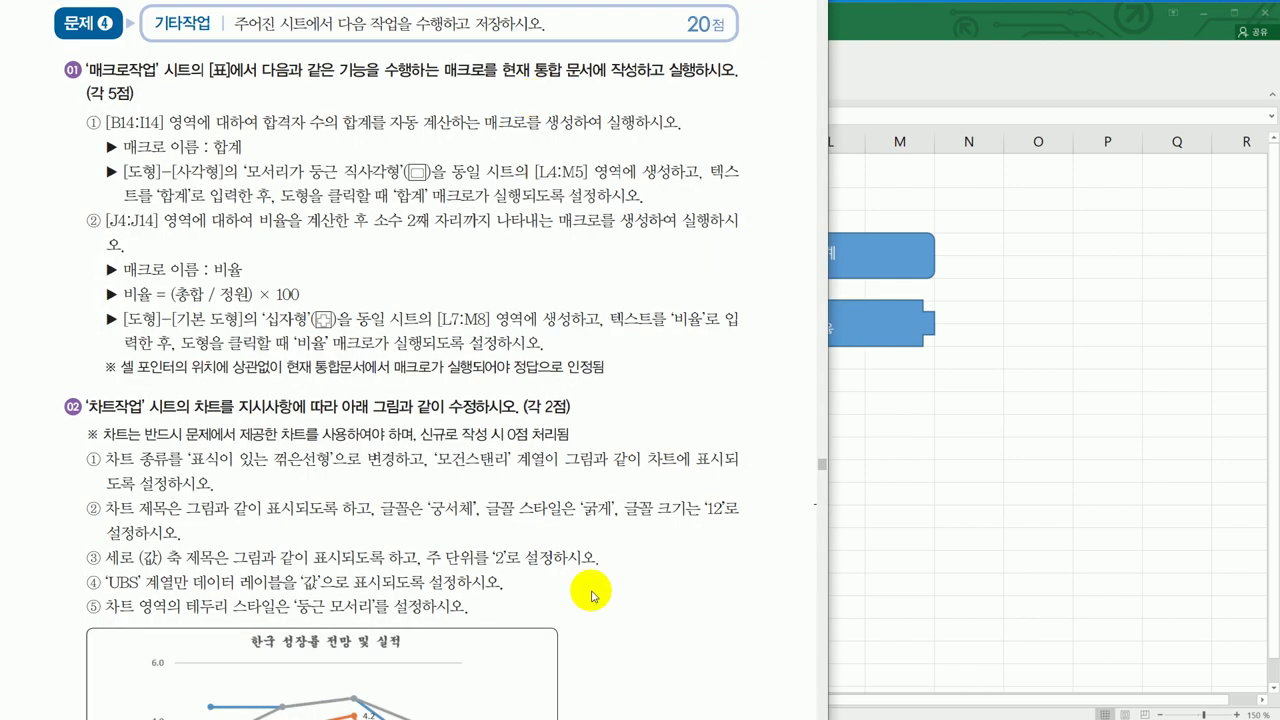
pyautogui.scroll(-6, 591, 596)
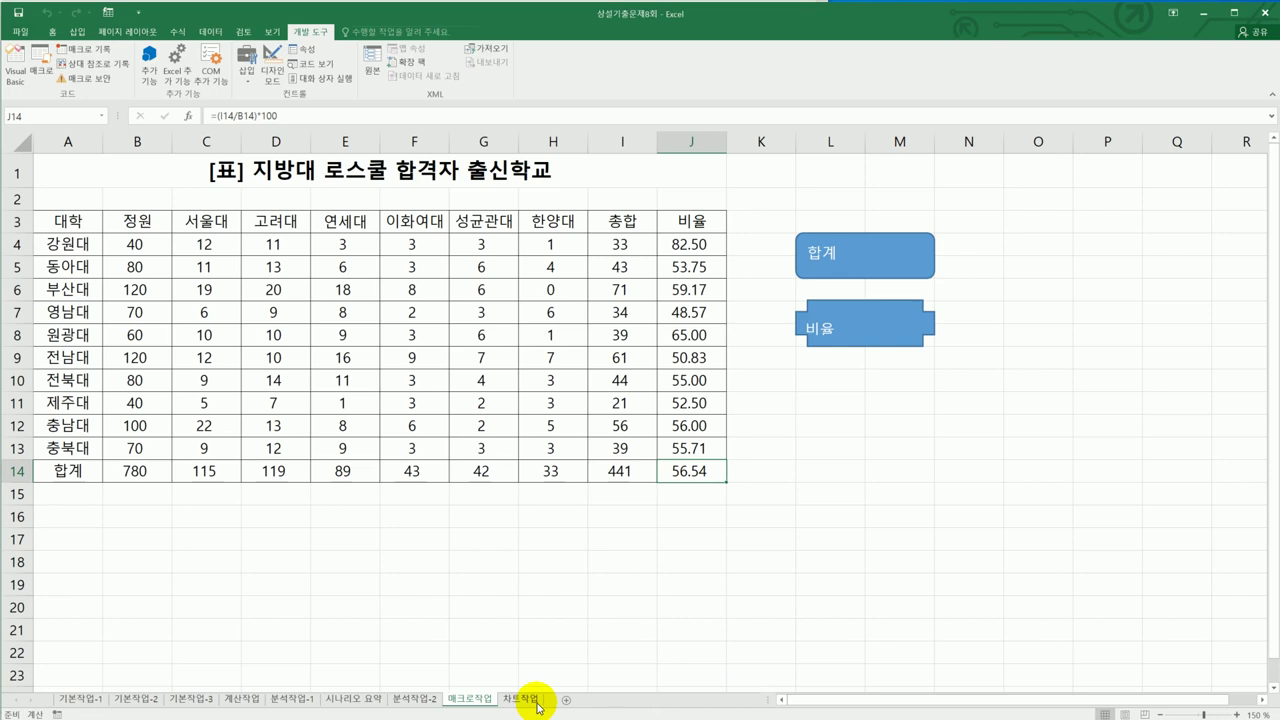
pyautogui.click(537, 706)
pyautogui.scroll(-1, 802, 578)
pyautogui.scroll(-1, 802, 578)
pyautogui.scroll(2, 790, 592)
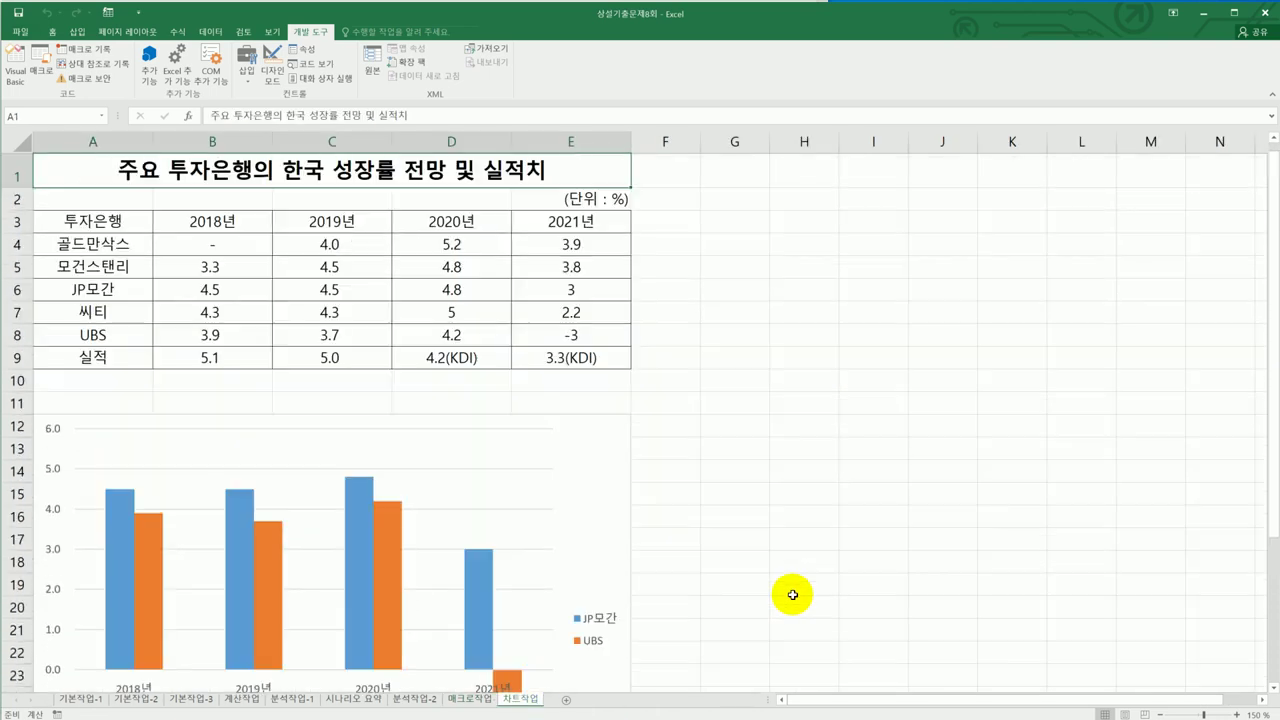
pyautogui.click(603, 486)
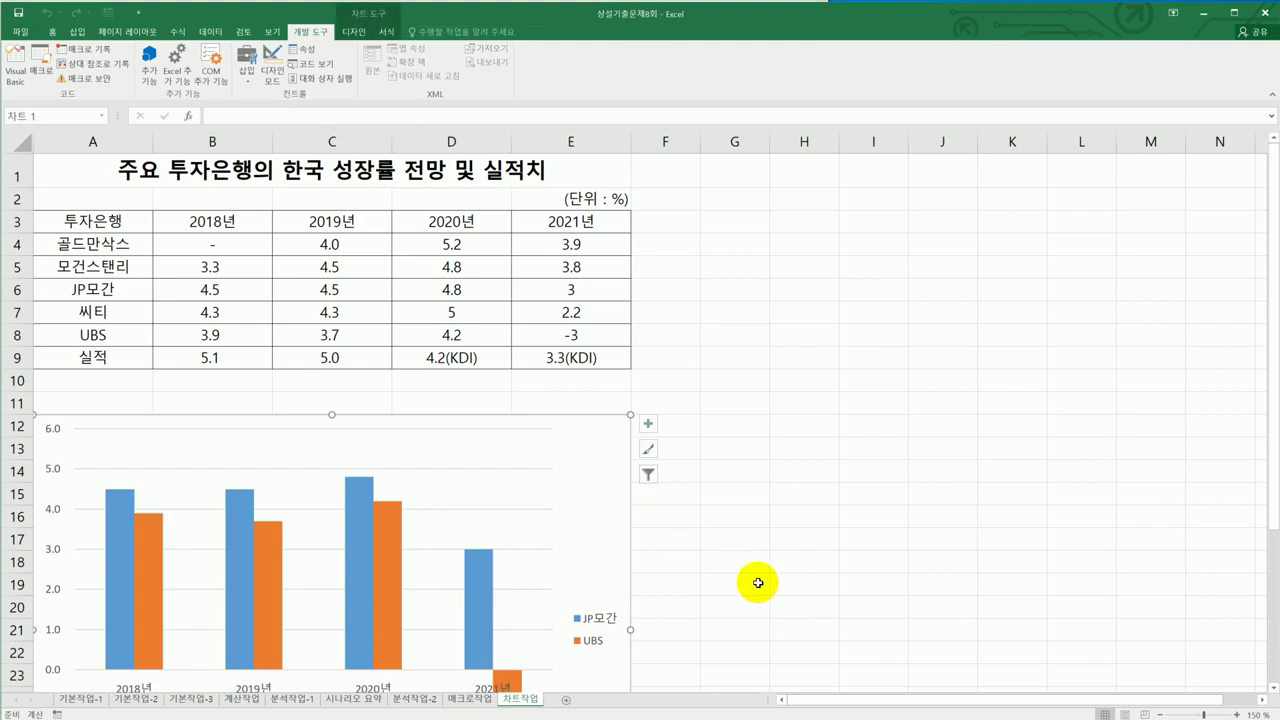
pyautogui.scroll(-2, 758, 582)
pyautogui.scroll(1, 758, 582)
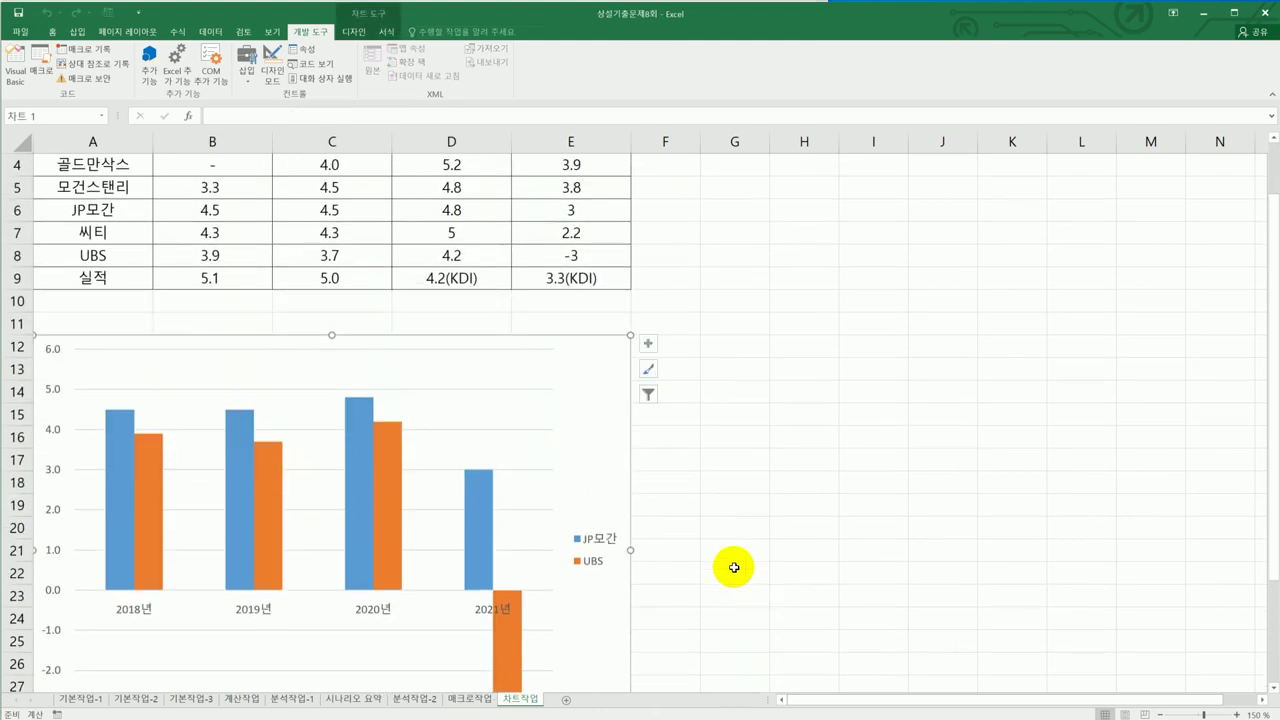
# Step: Change the column chart's type to 표식이 있는 꺾은선형 (line with markers)
pyautogui.rightClick(562, 408)
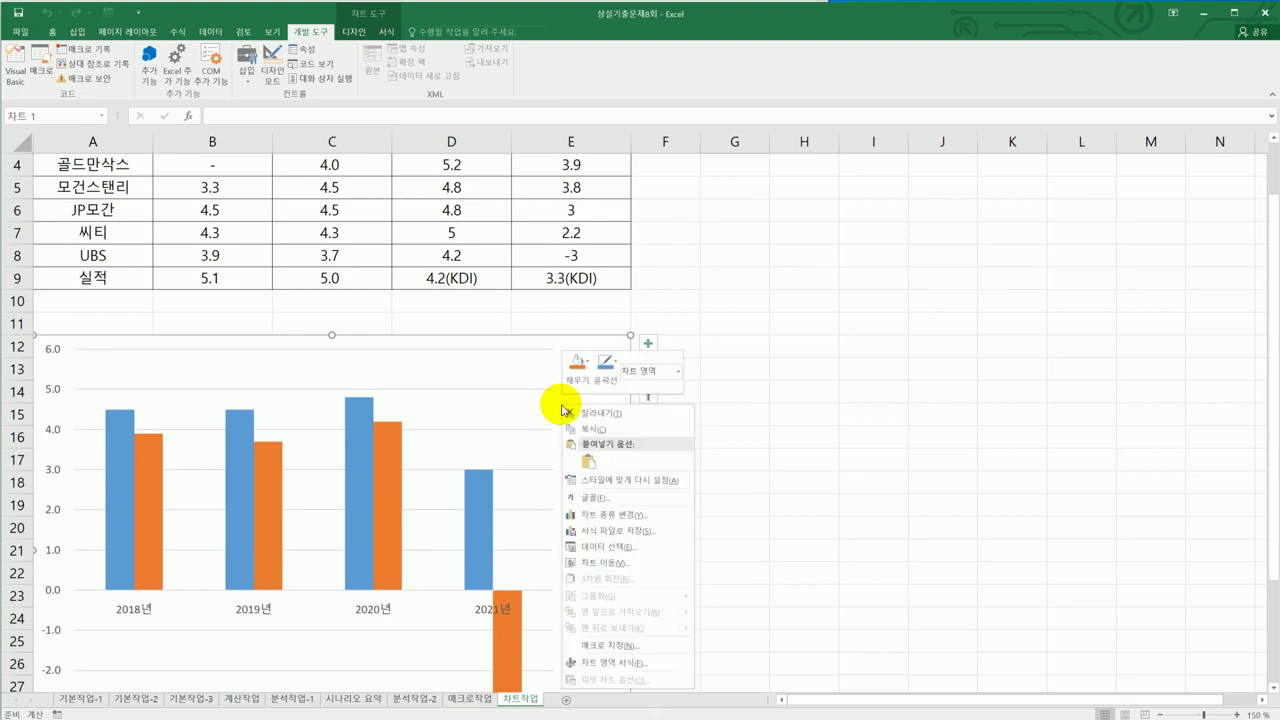
pyautogui.click(608, 514)
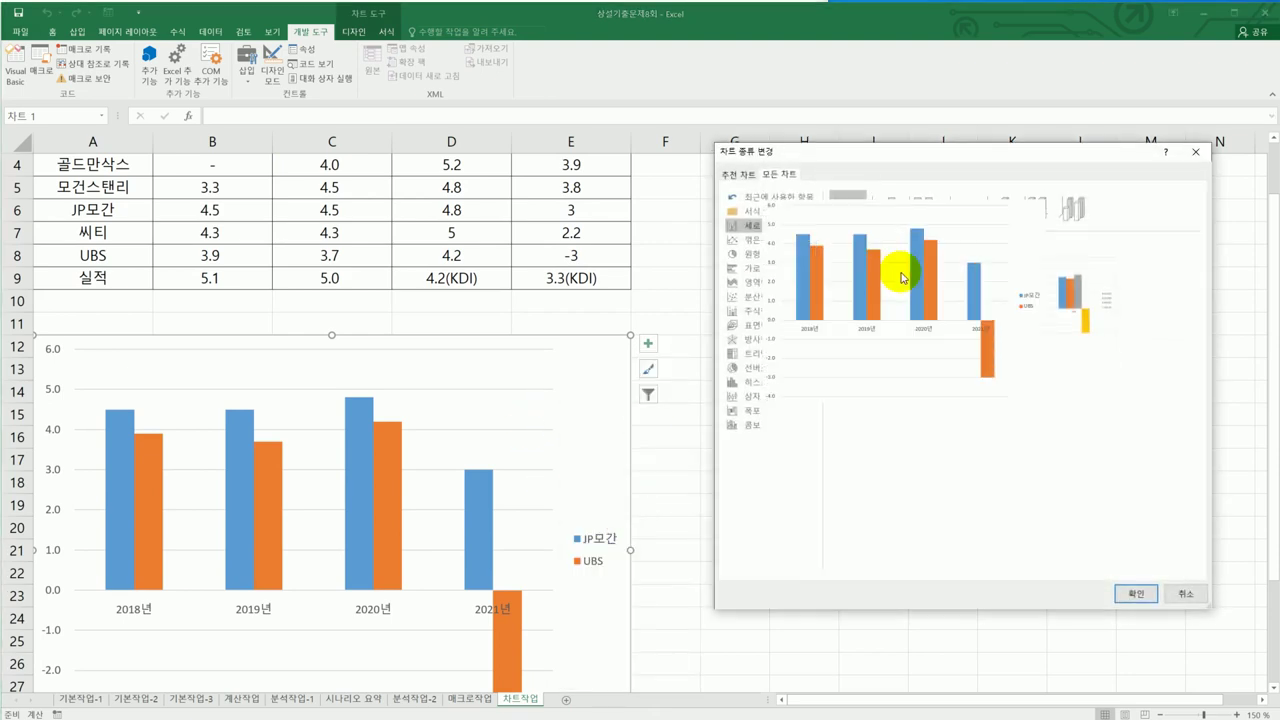
pyautogui.click(752, 240)
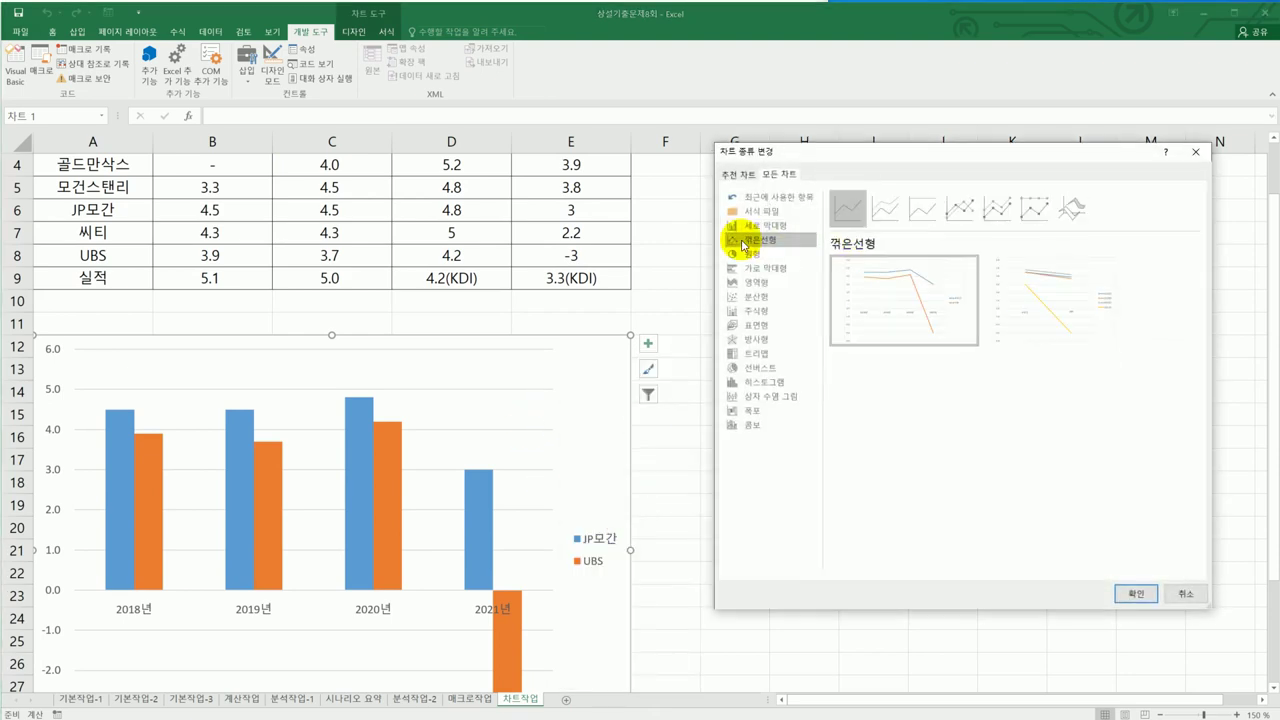
pyautogui.click(957, 210)
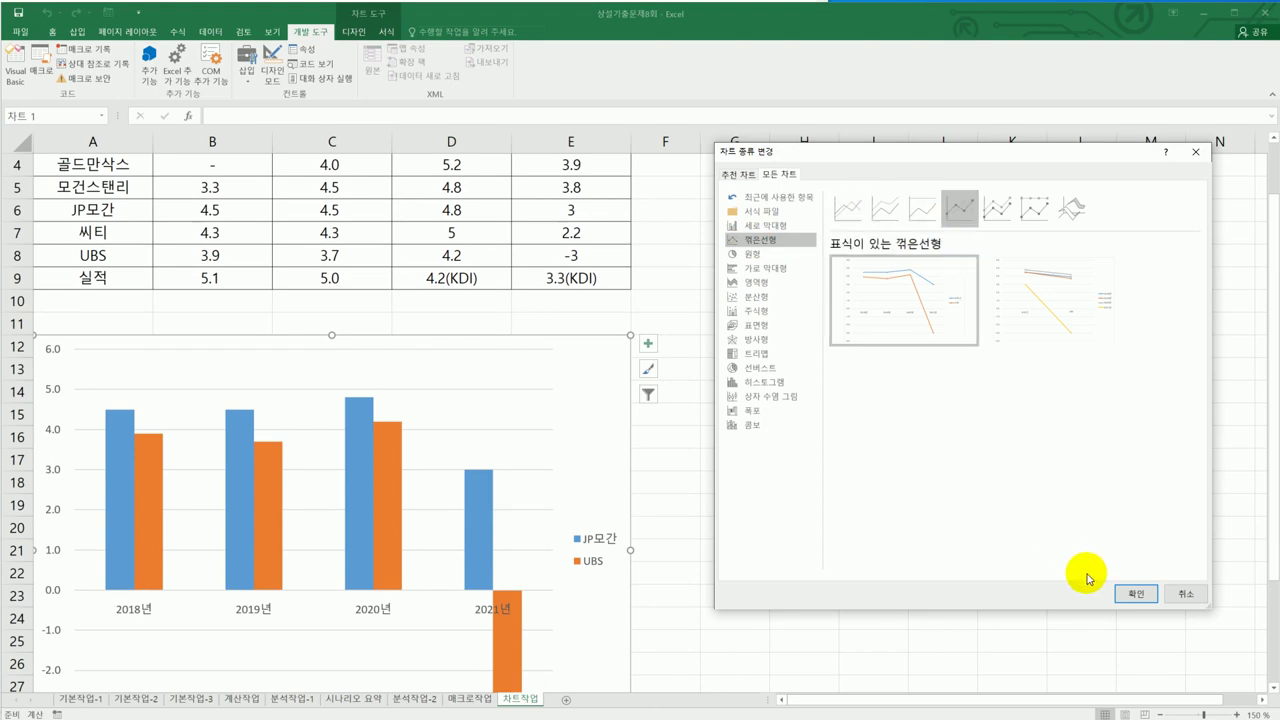
pyautogui.click(1131, 592)
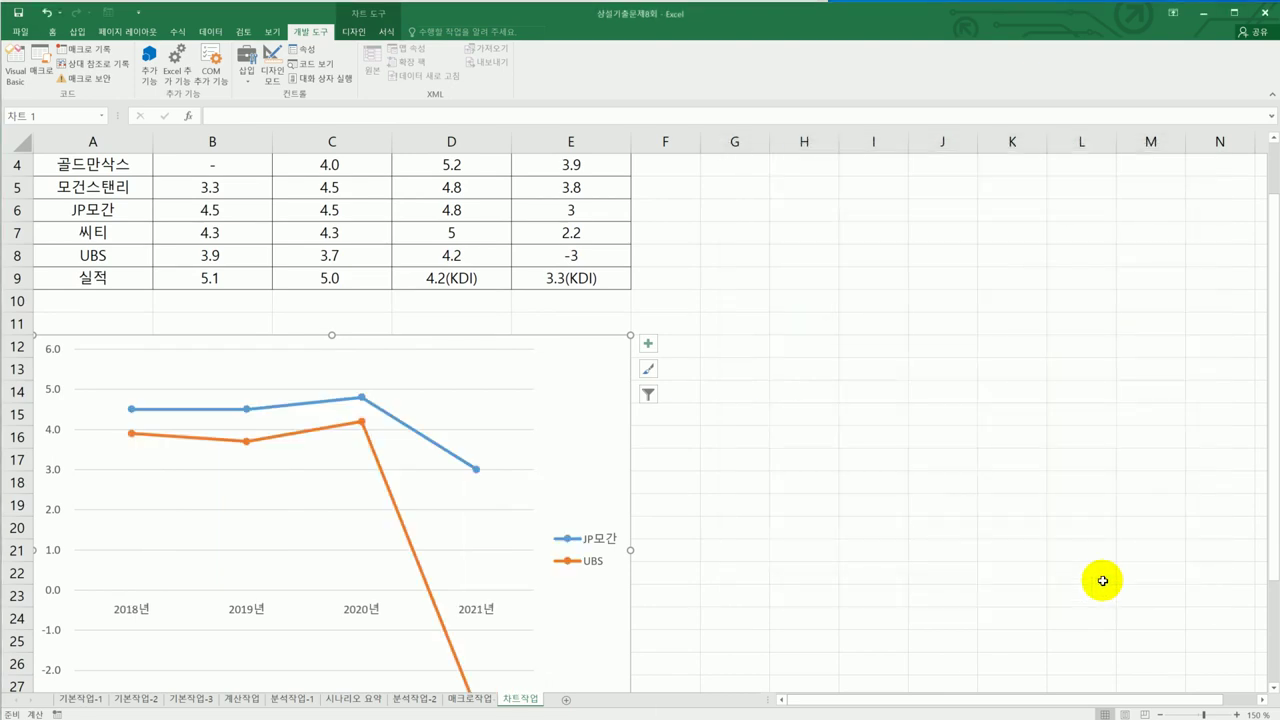
# Step: Add the 모건스탠리 series to the chart by copying A5:E5 and pasting it into the chart
pyautogui.scroll(1, 892, 520)
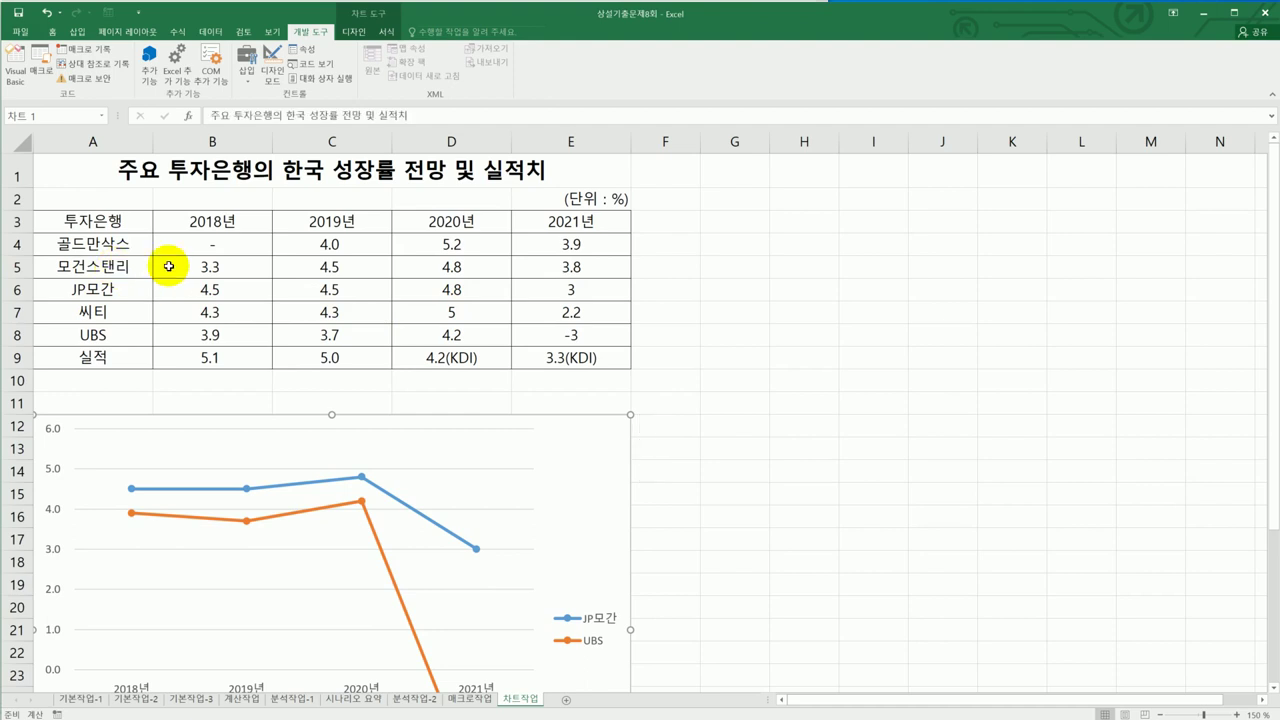
pyautogui.moveTo(110, 266); pyautogui.dragTo(591, 267)
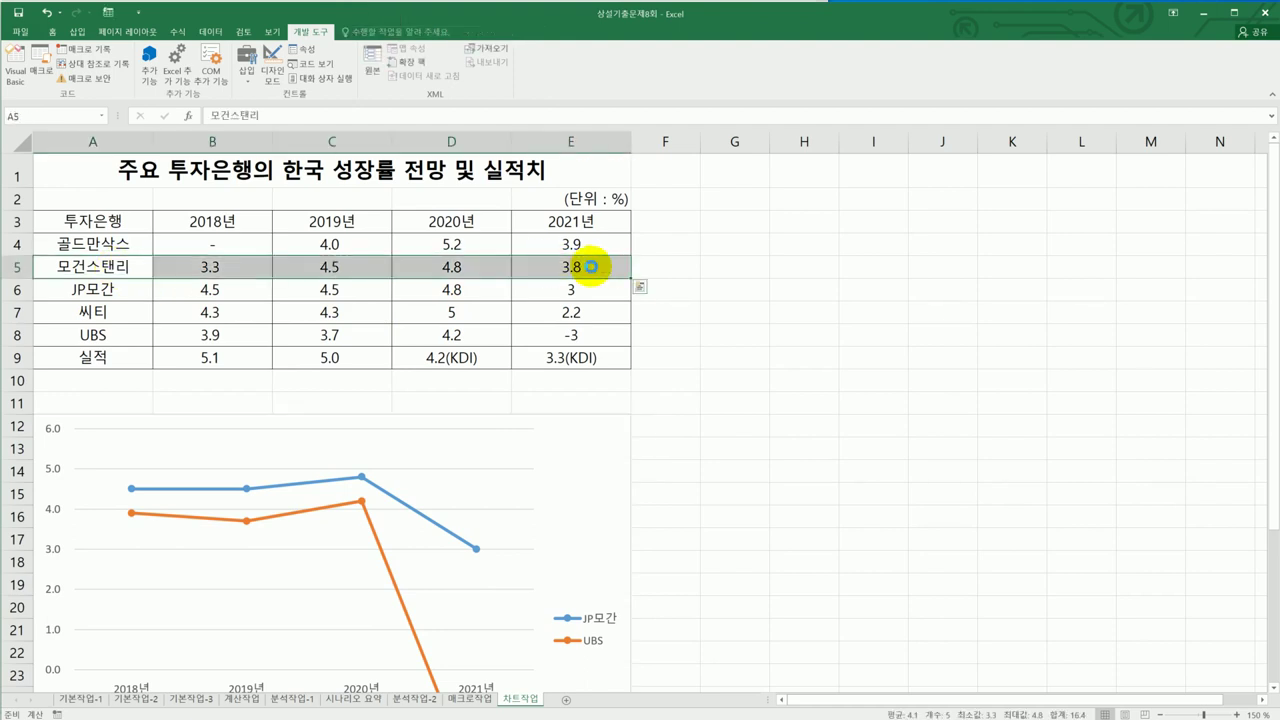
pyautogui.hotkey('ctrl', 'c')
pyautogui.click(634, 528)
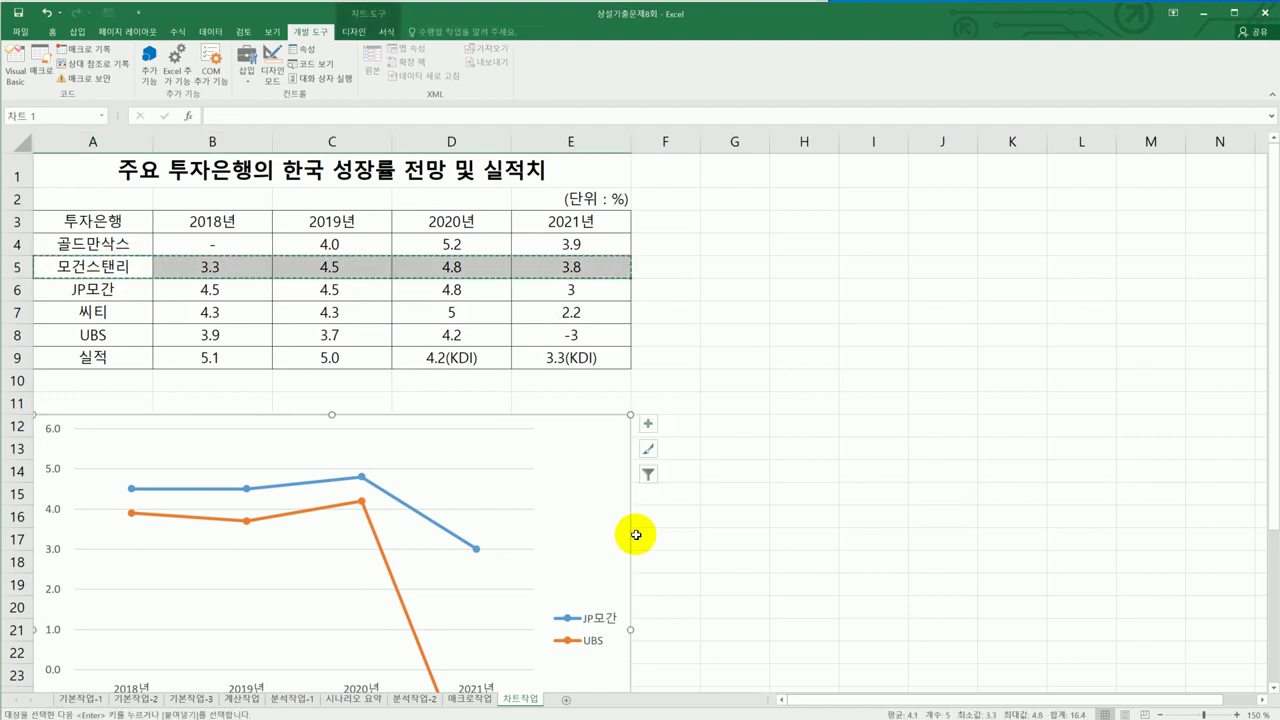
pyautogui.hotkey('ctrl', 'v')
pyautogui.scroll(-2, 771, 551)
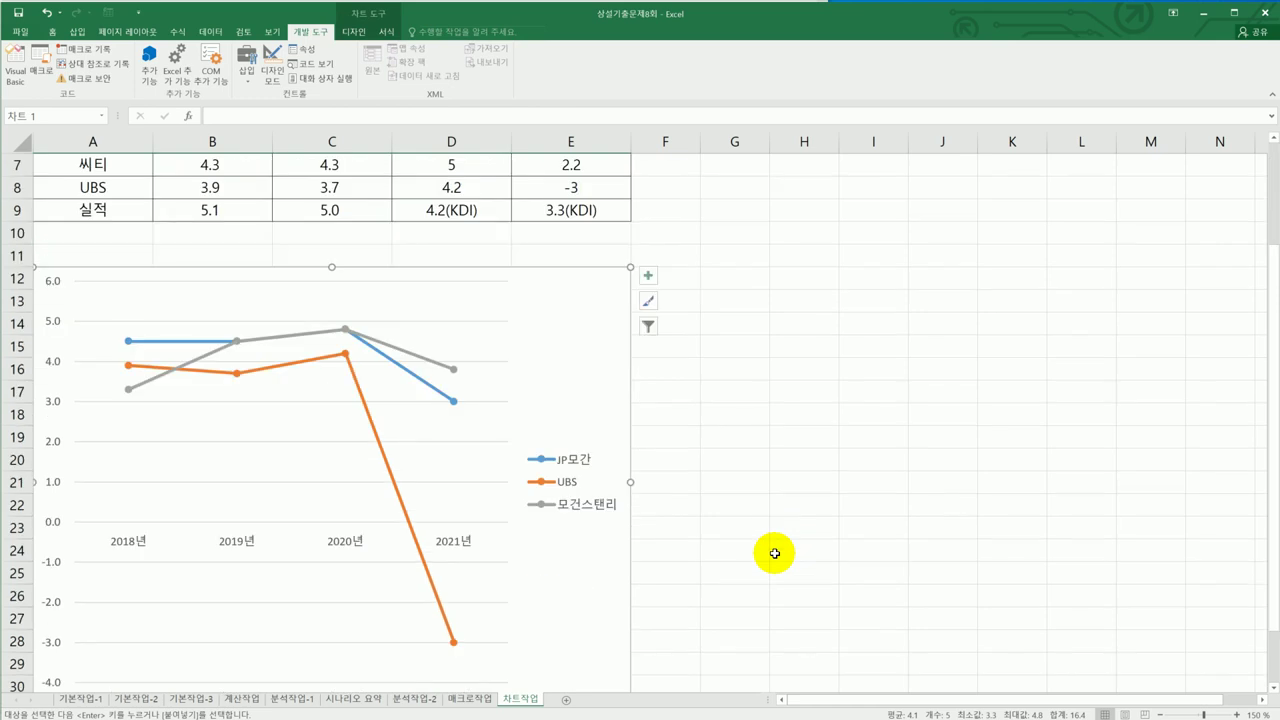
# Step: Check the required title in the exam document, return to the workbook and add a chart title
pyautogui.hotkey('alt', 'Tab')
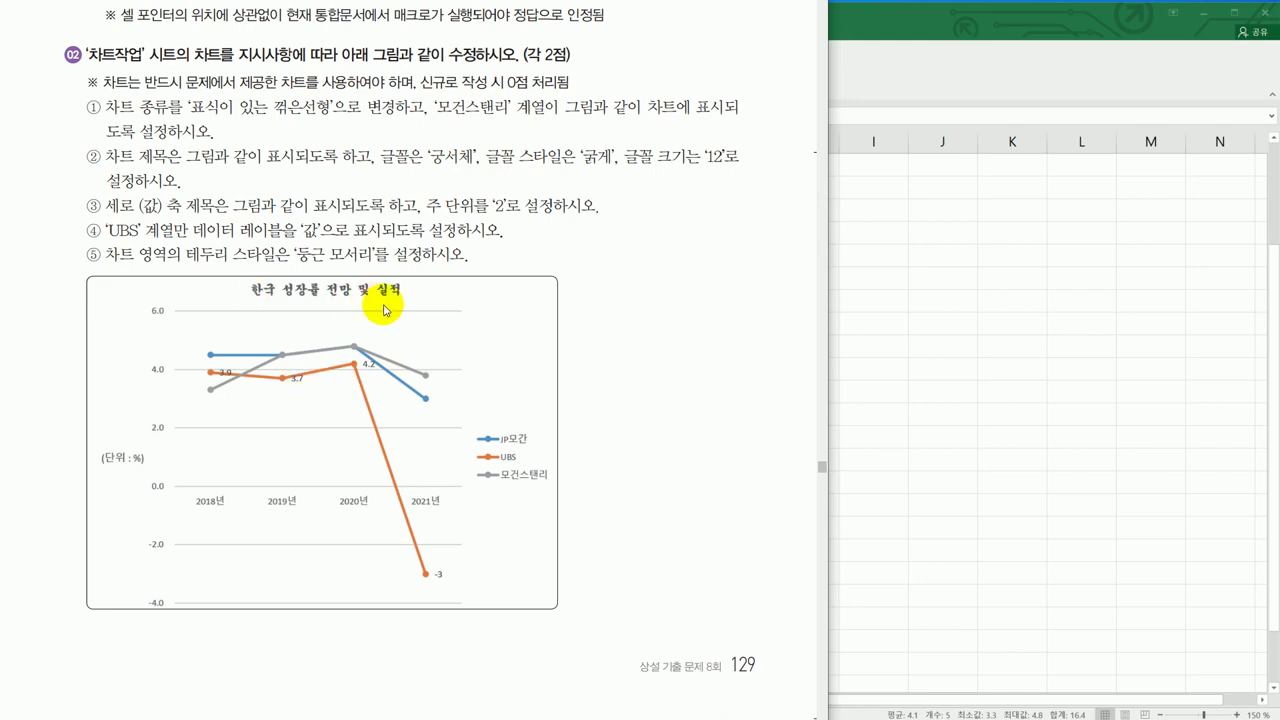
pyautogui.click(958, 386)
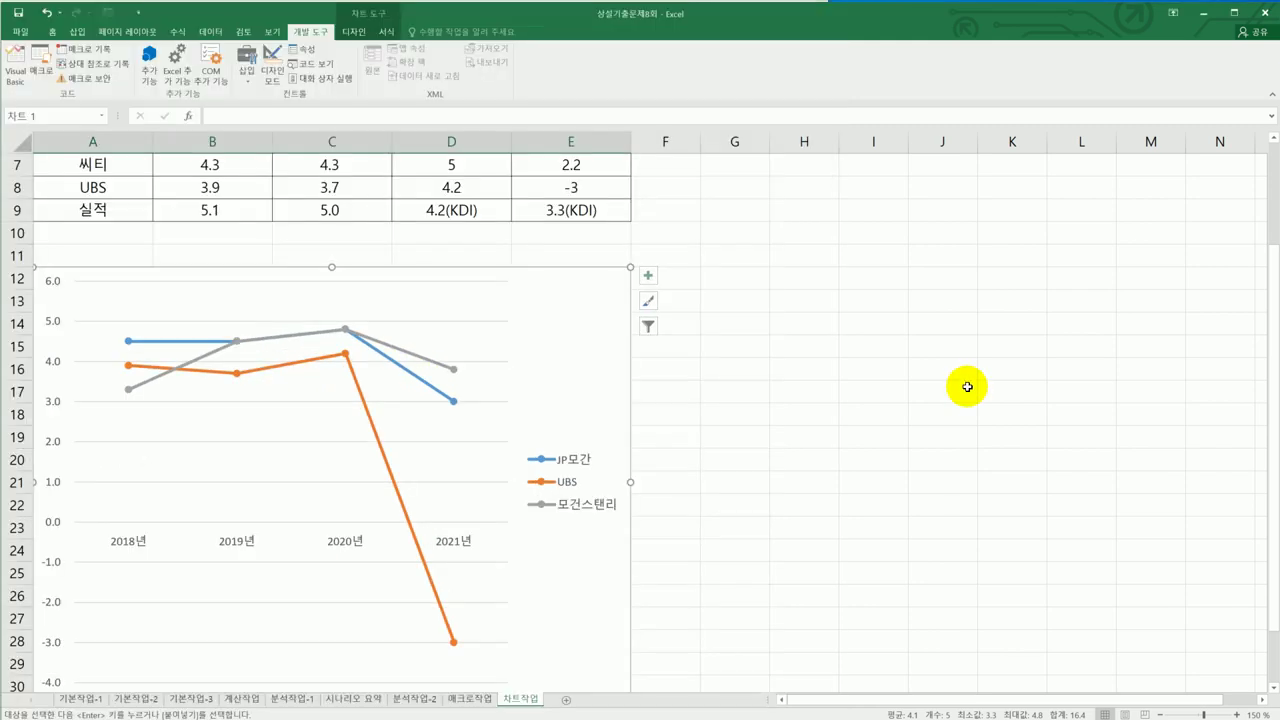
pyautogui.click(645, 276)
pyautogui.click(708, 318)
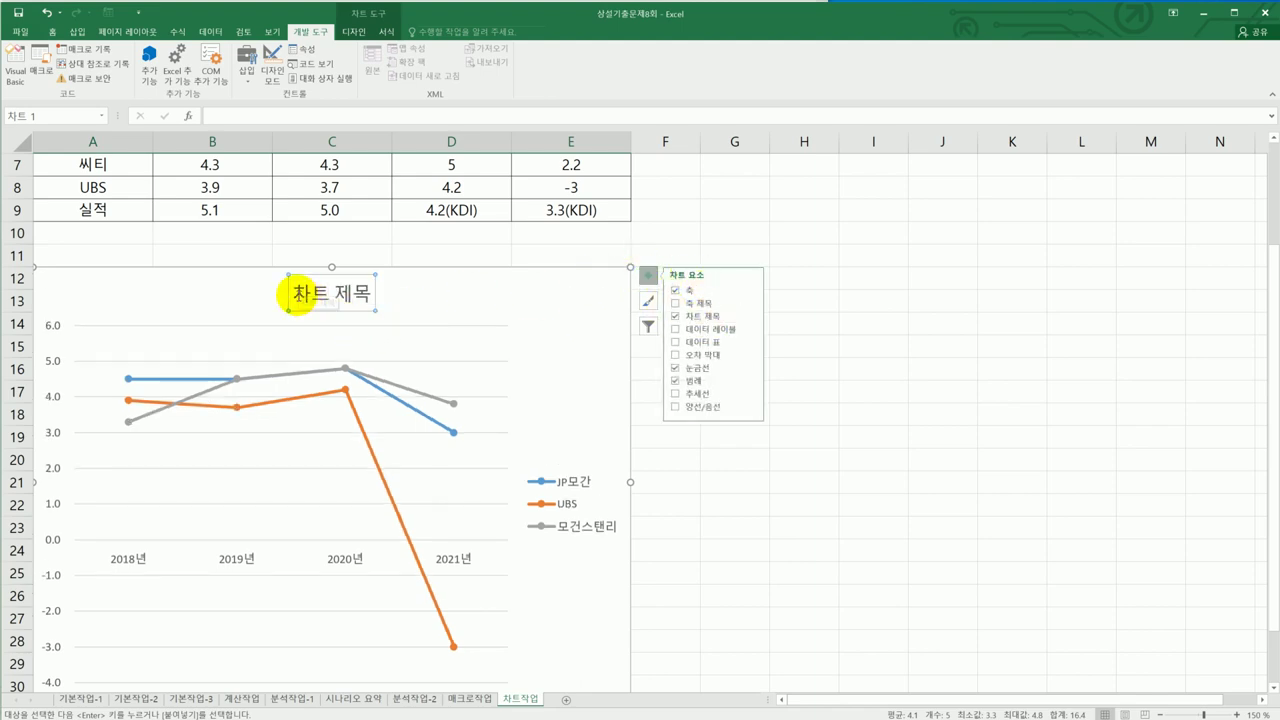
# Step: Replace the chart title's placeholder text with 한국 성장률 전망 및 실적
pyautogui.doubleClick(296, 292)
pyautogui.moveTo(355, 292); pyautogui.dragTo(378, 294)
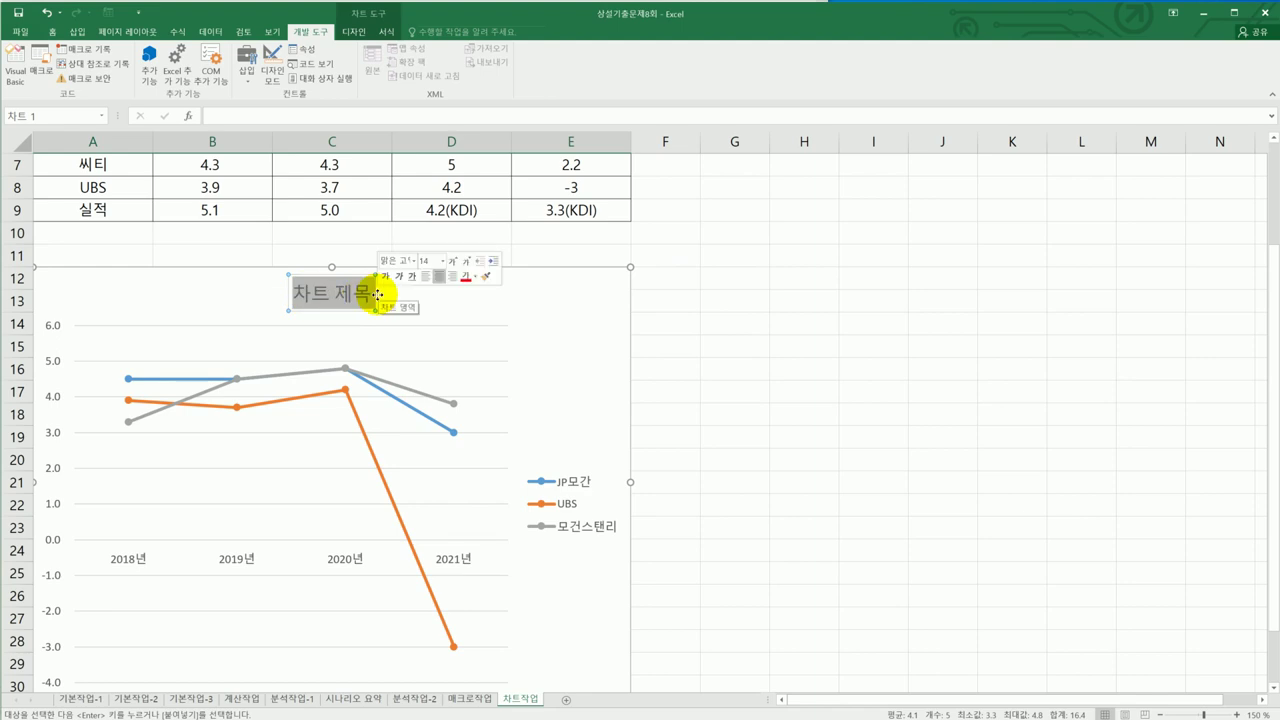
pyautogui.write('한')
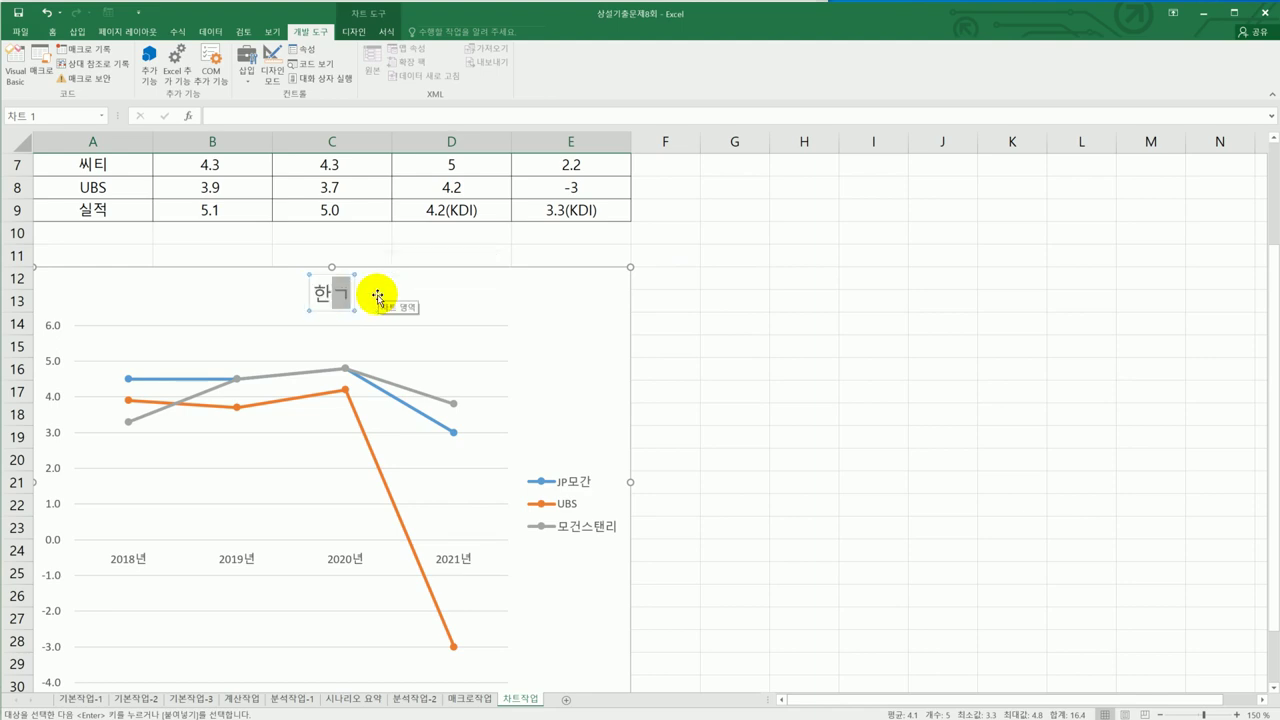
pyautogui.write('국')
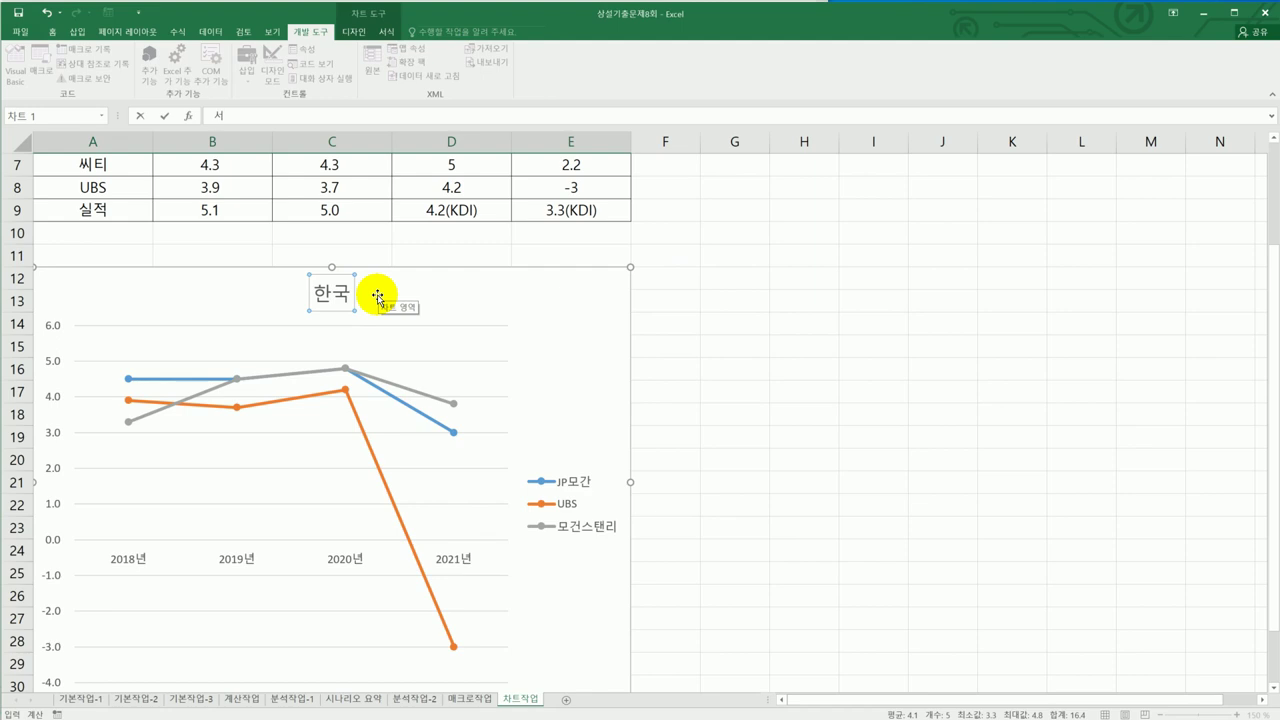
pyautogui.press('Escape')
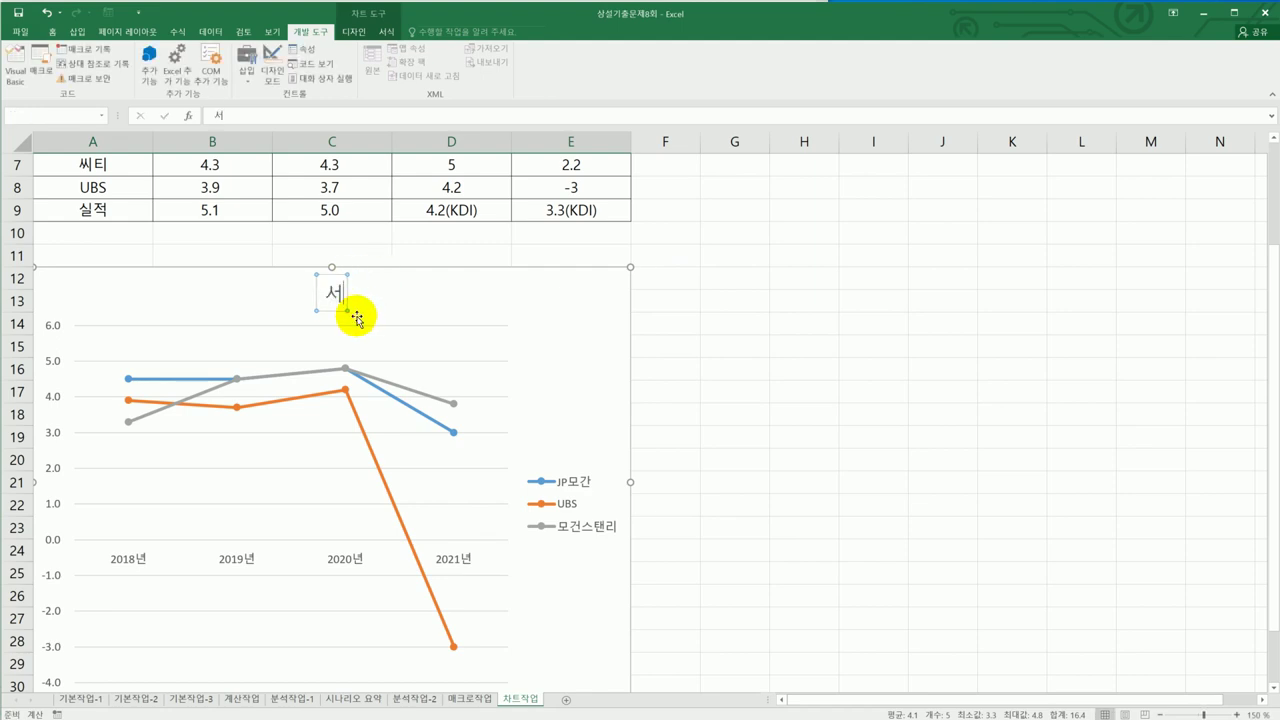
pyautogui.press('BackSpace')
pyautogui.write('하')
pyautogui.write('국 성장률')
pyautogui.click(352, 292)
pyautogui.write('전망')
pyautogui.write(' 및 실저')
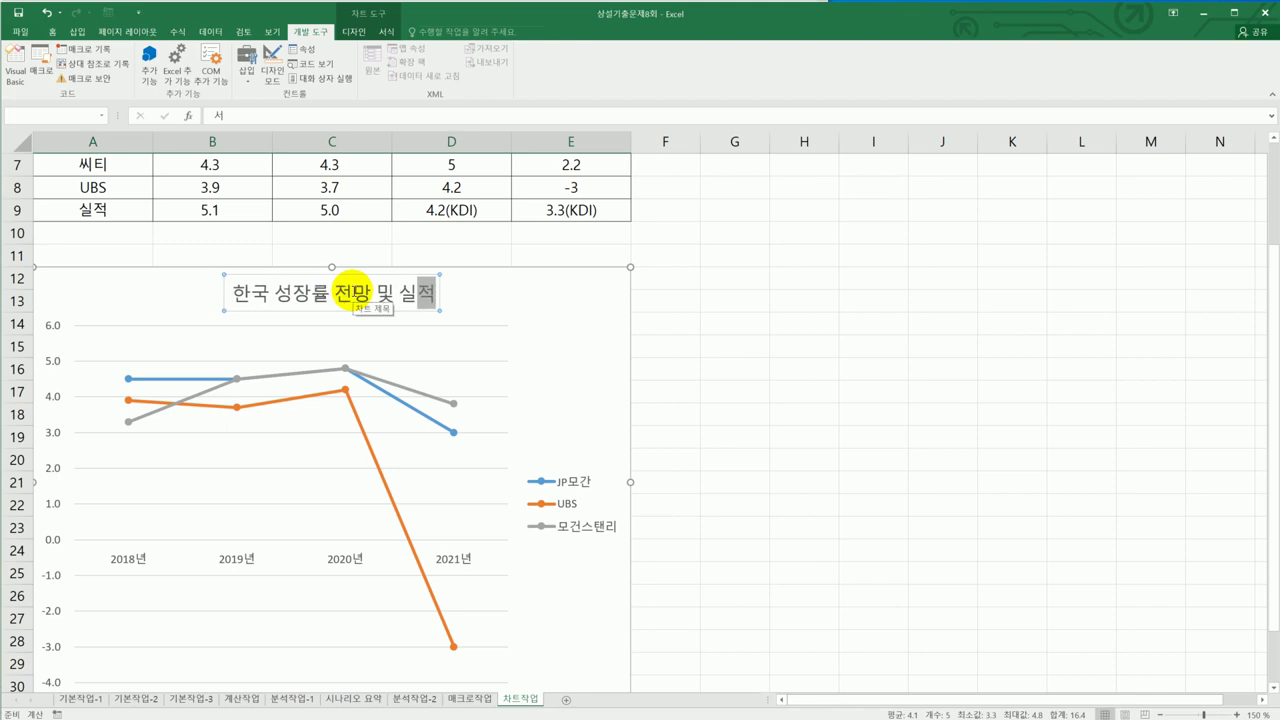
pyautogui.click(352, 310)
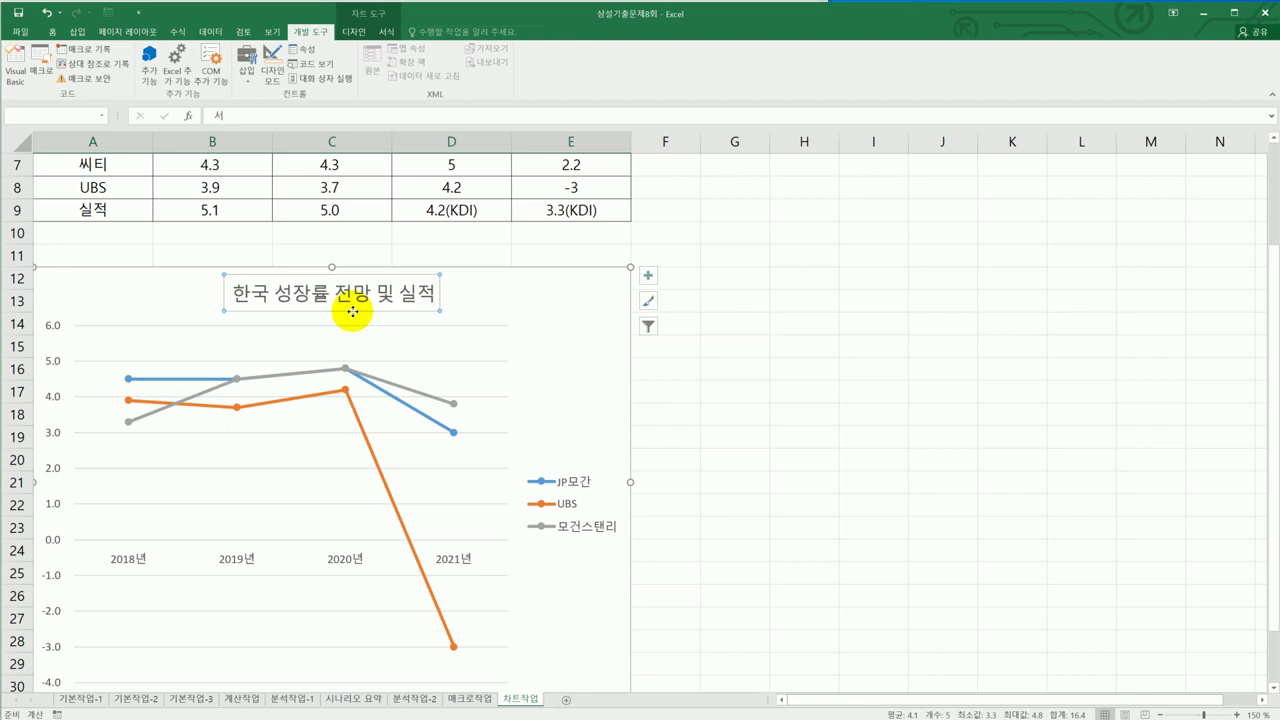
# Step: Format the chart title in 궁서체, bold, size 12
pyautogui.click(52, 31)
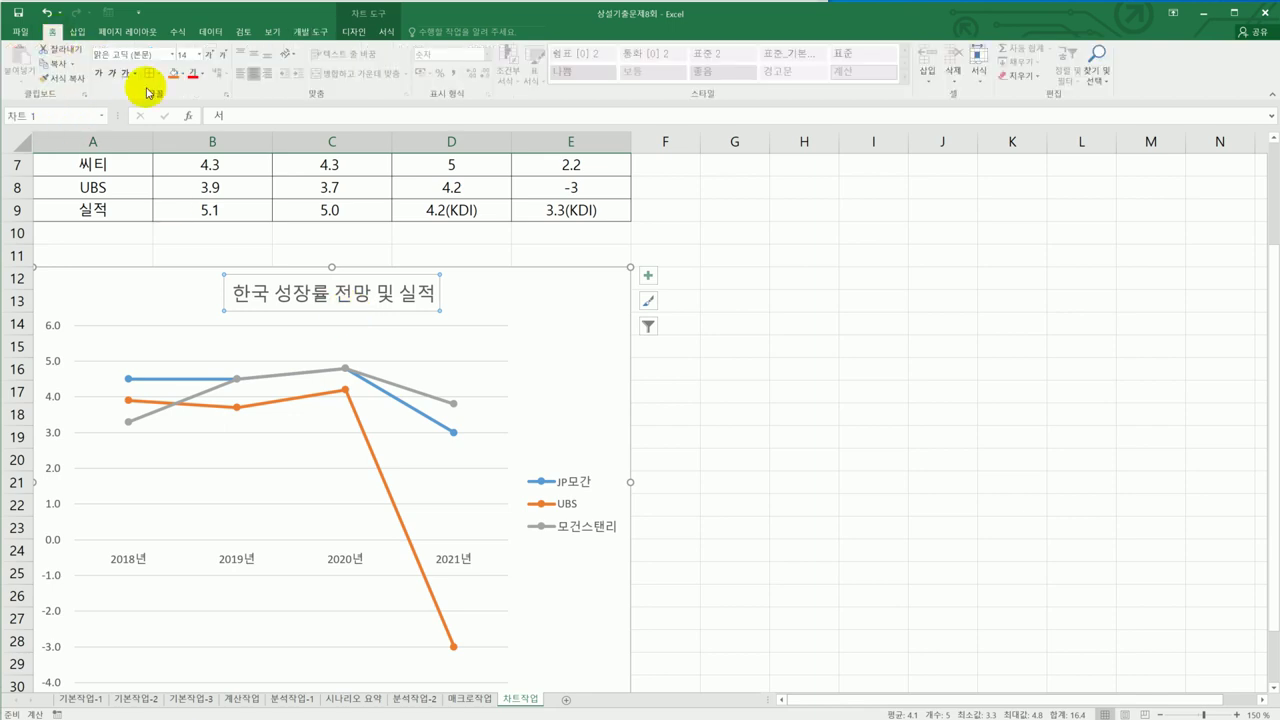
pyautogui.click(173, 55)
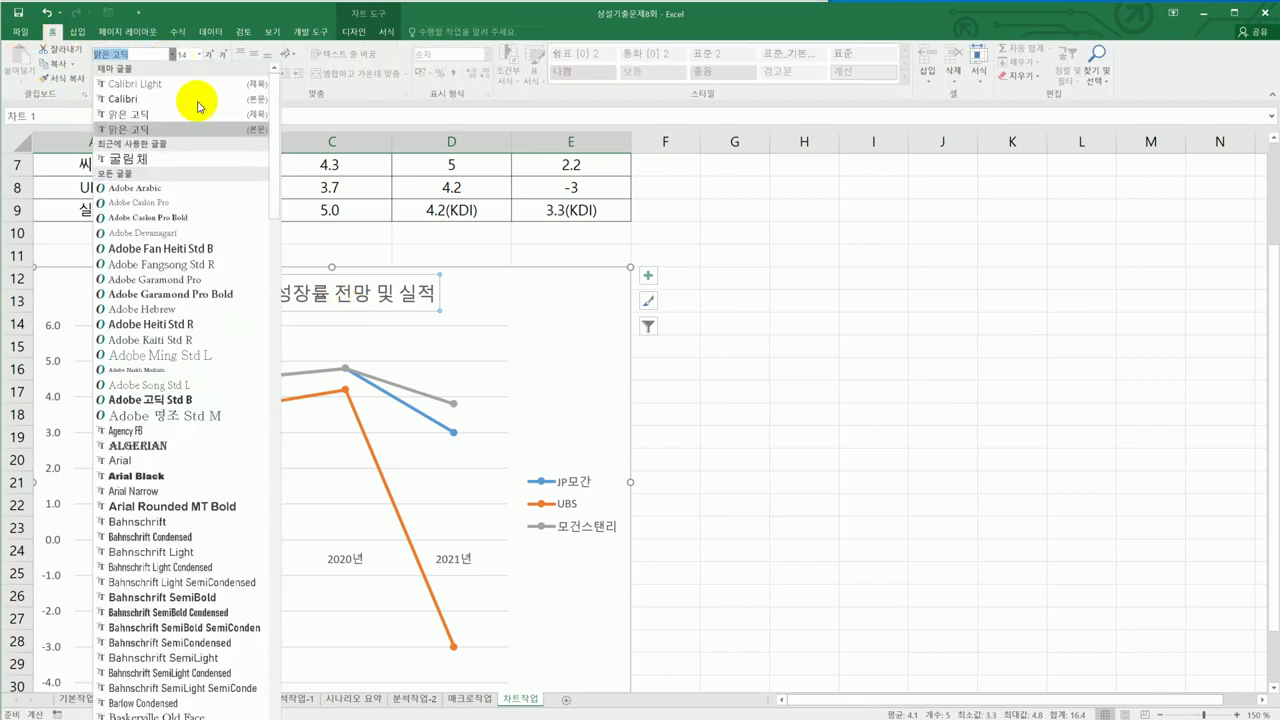
pyautogui.moveTo(277, 194); pyautogui.dragTo(270, 705)
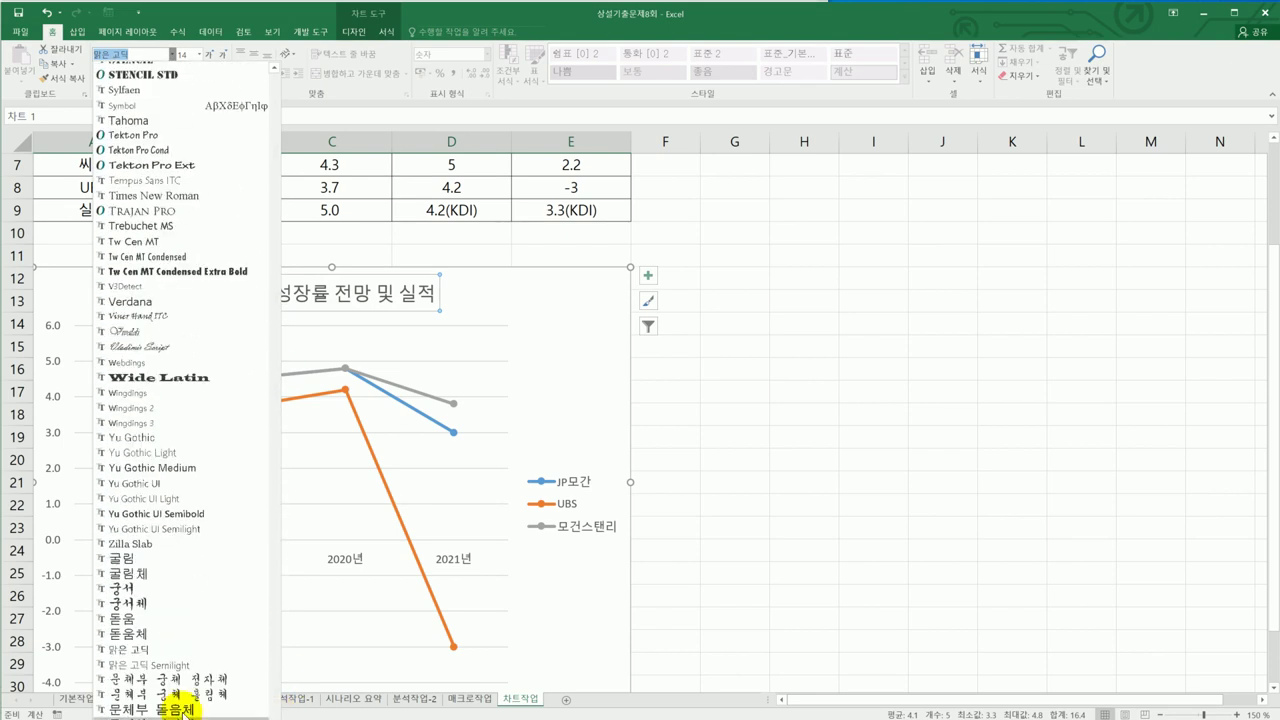
pyautogui.click(173, 603)
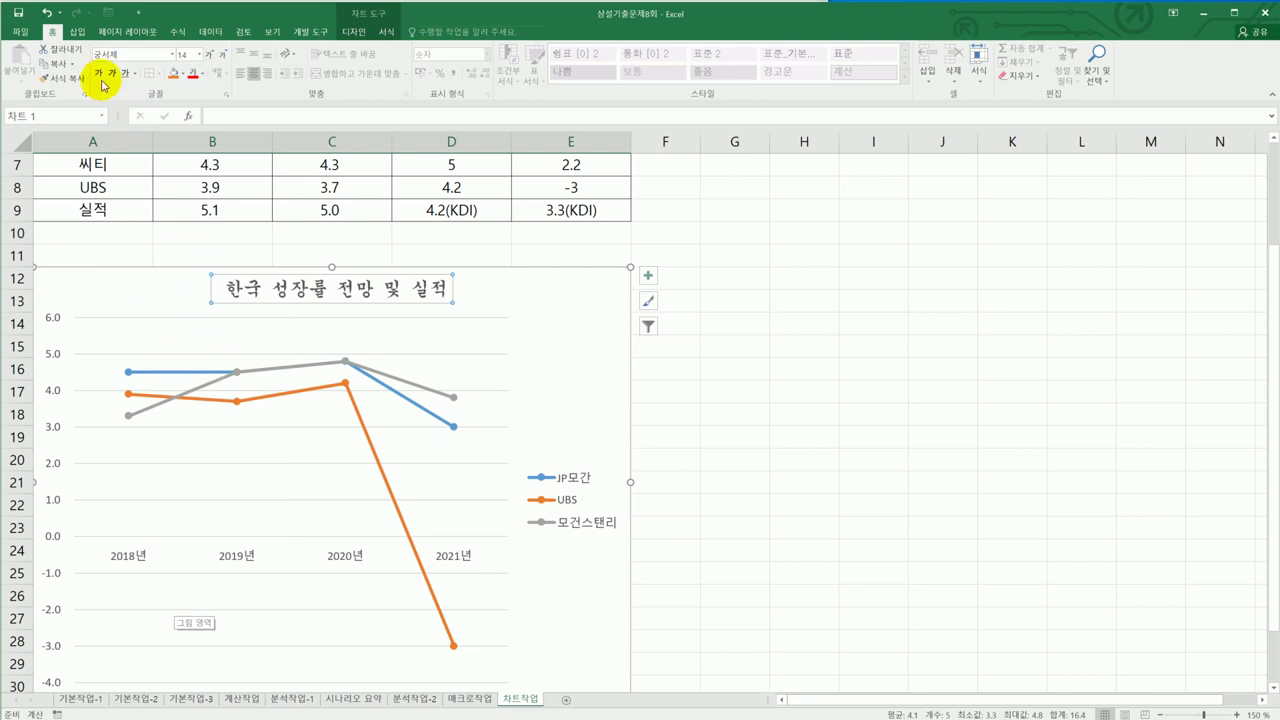
pyautogui.click(200, 54)
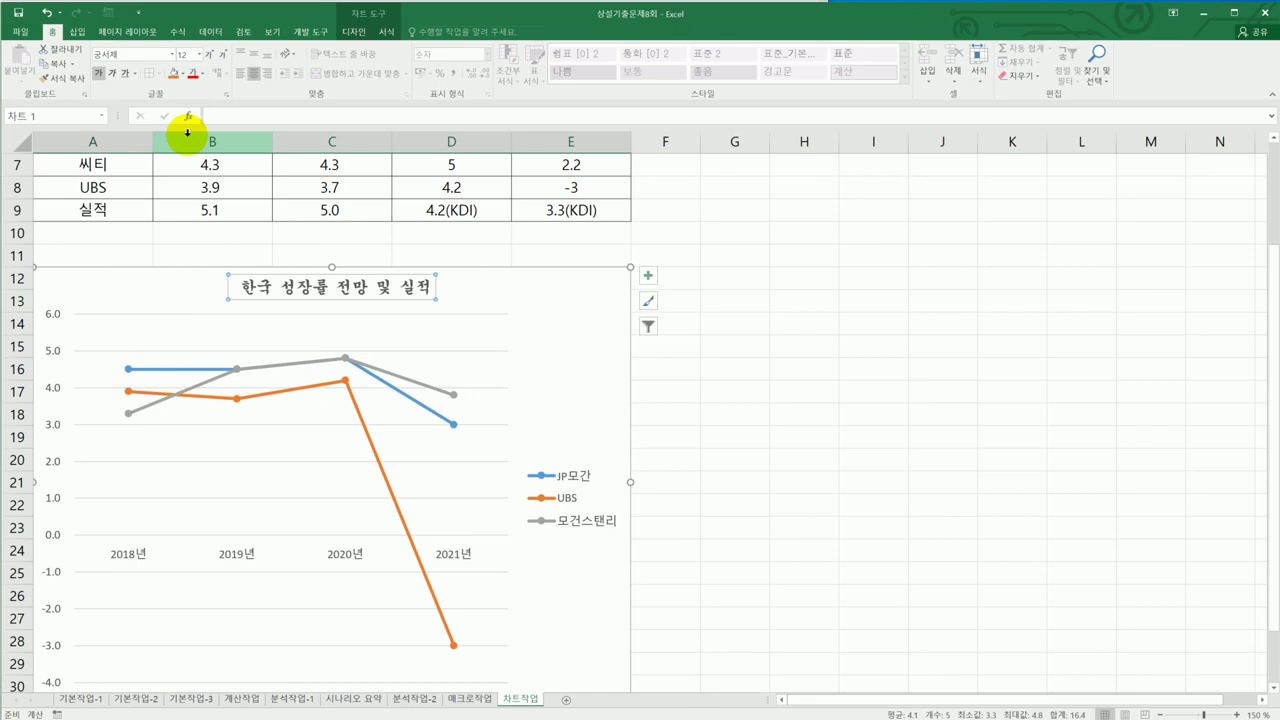
# Step: Check the axis title in the exam document, then add a primary vertical axis title reading (단위:원)
pyautogui.hotkey('alt', 'Tab')
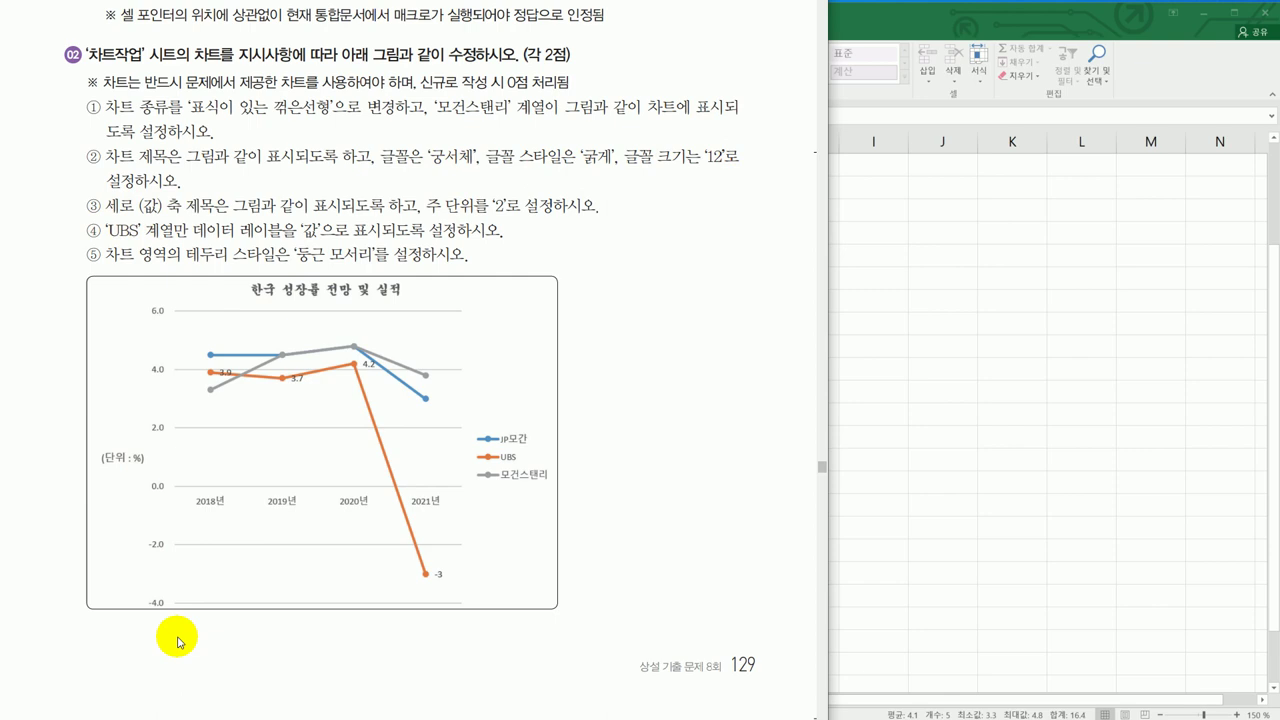
pyautogui.click(936, 546)
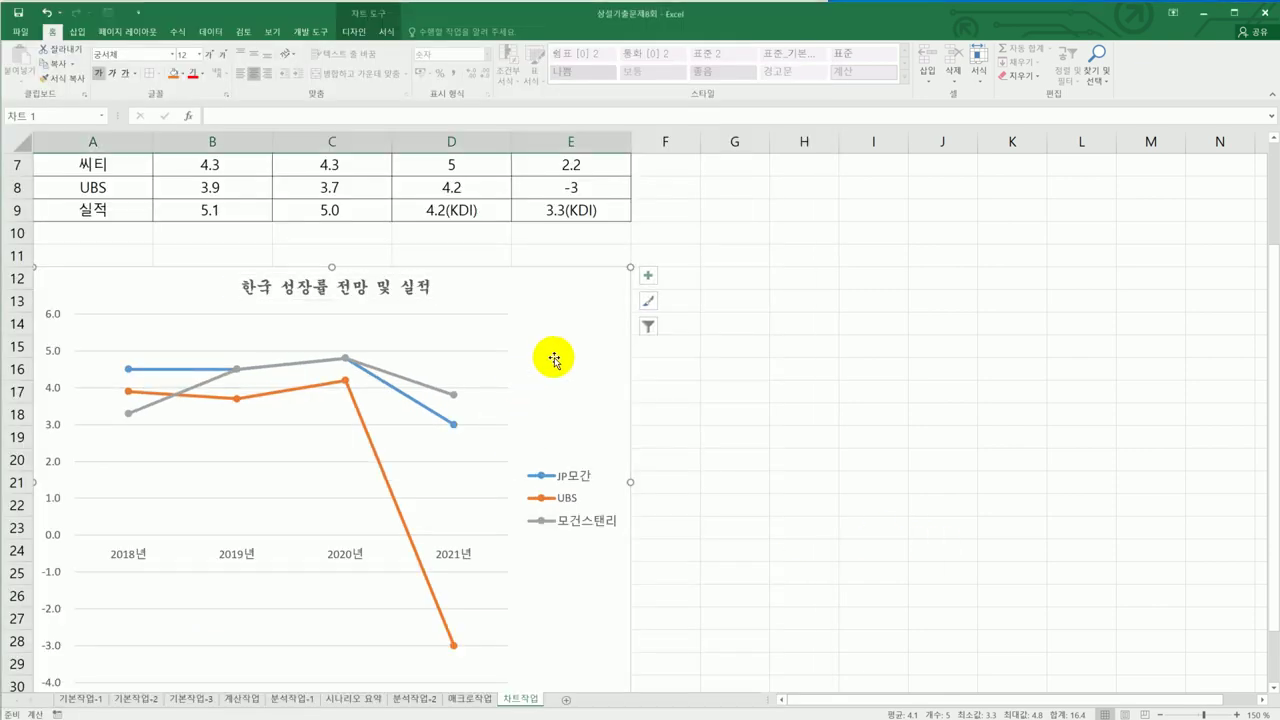
pyautogui.click(648, 276)
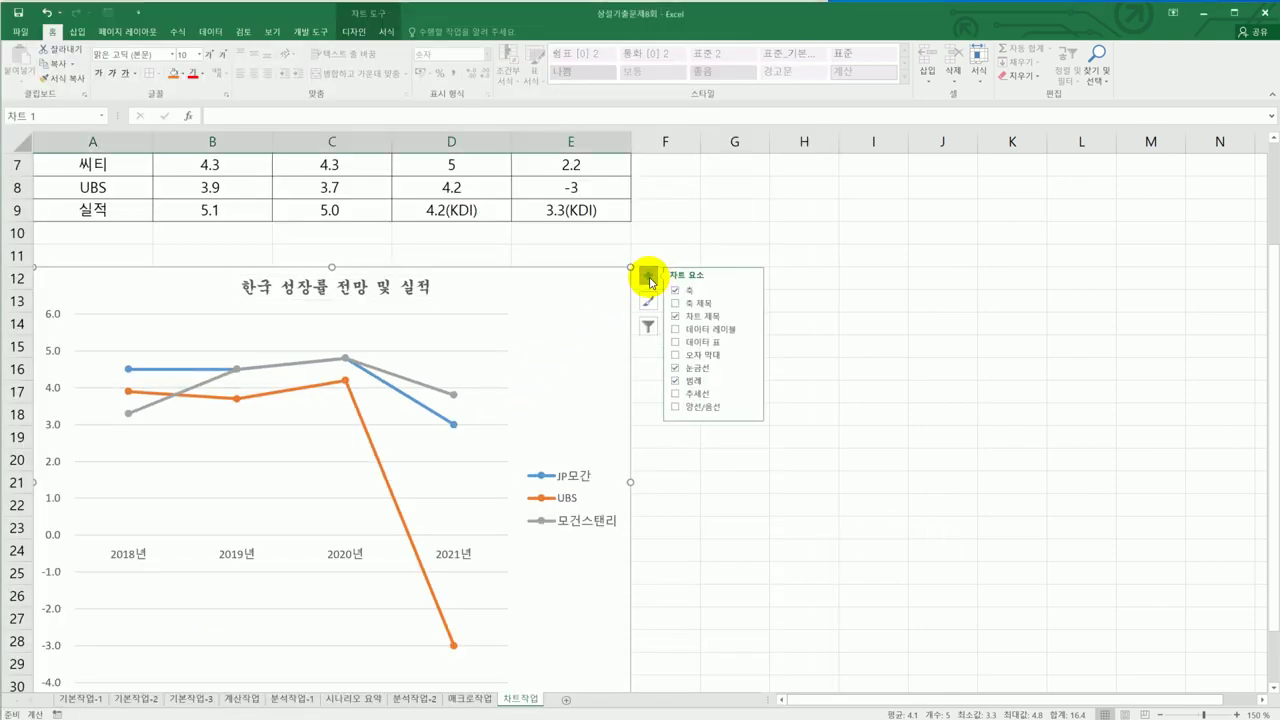
pyautogui.moveTo(752, 309)
pyautogui.click(806, 317)
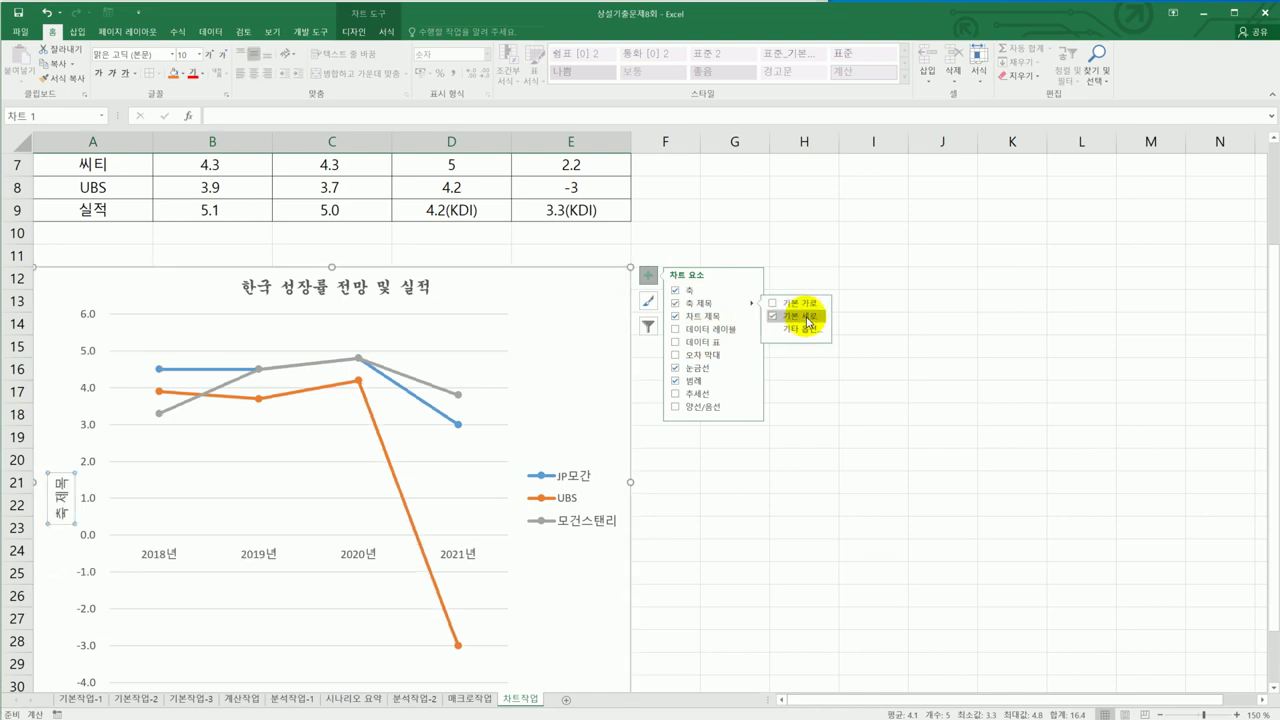
pyautogui.moveTo(59, 485); pyautogui.dragTo(66, 520)
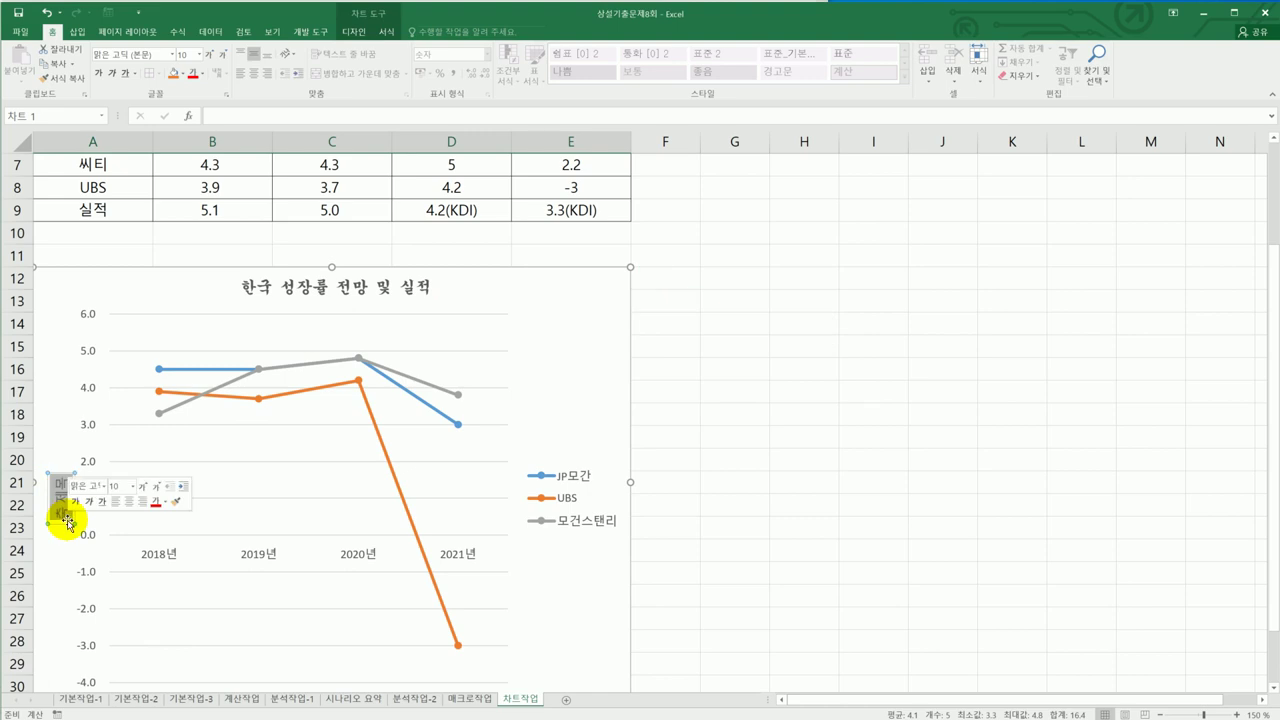
pyautogui.write('(단위')
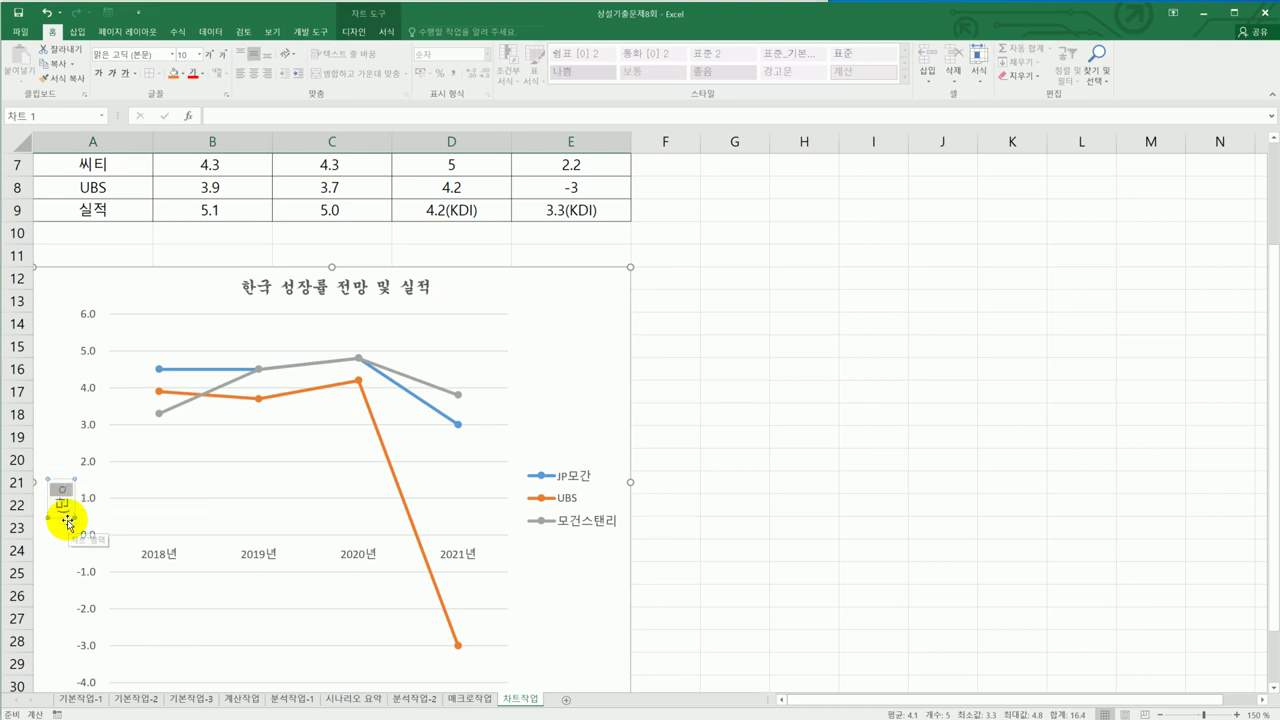
pyautogui.write(':%)')
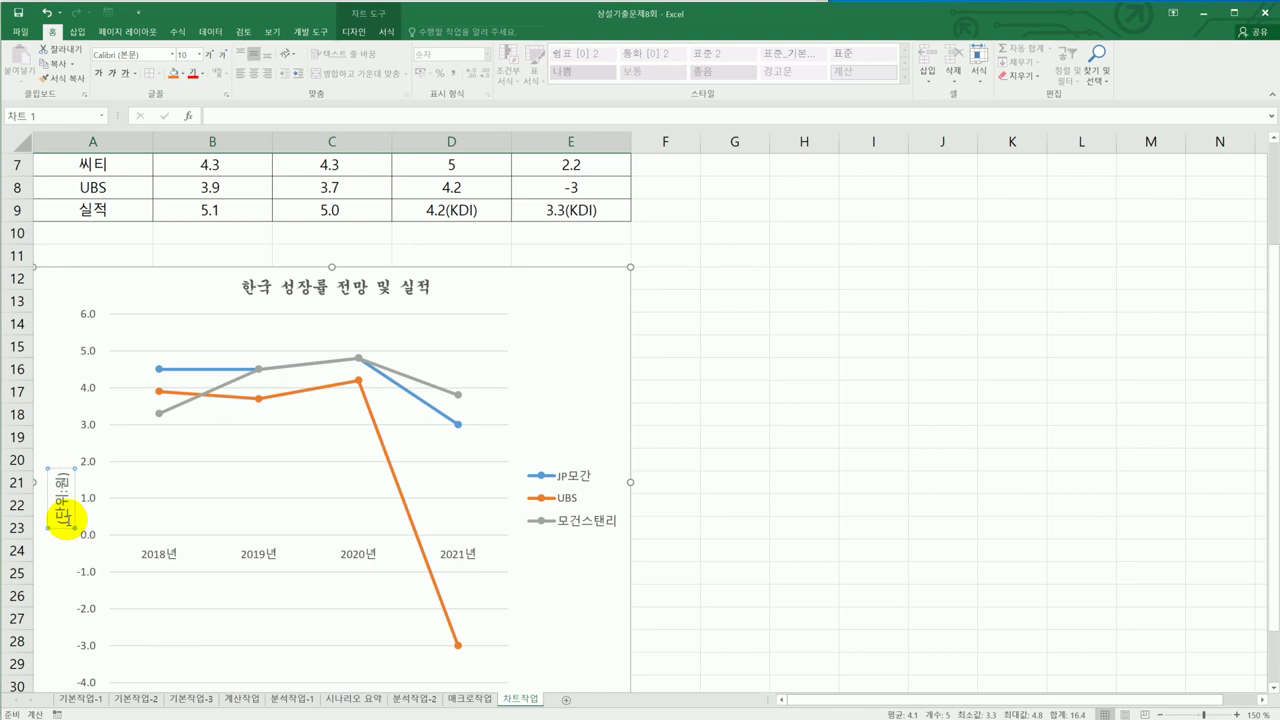
# Step: Set the vertical axis title's text direction to 가로 and correct its text to (단위:%)
pyautogui.click(62, 528)
pyautogui.rightClick(62, 528)
pyautogui.click(178, 652)
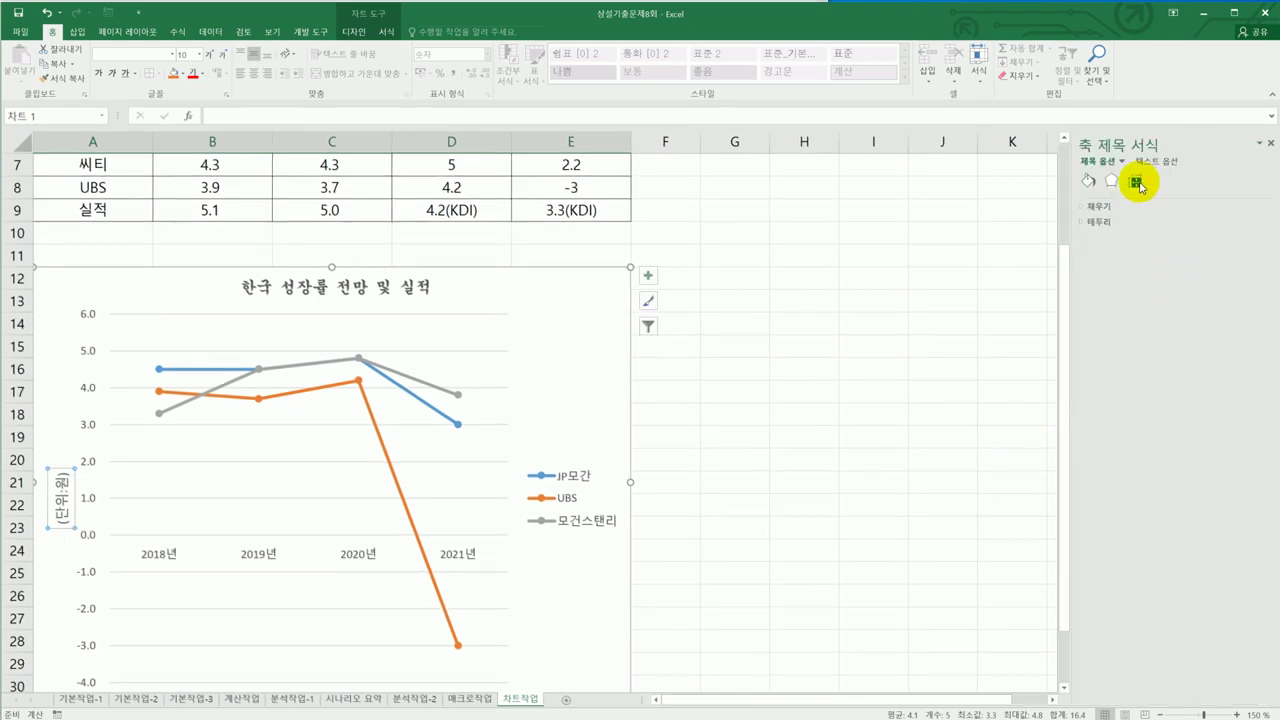
pyautogui.click(1137, 182)
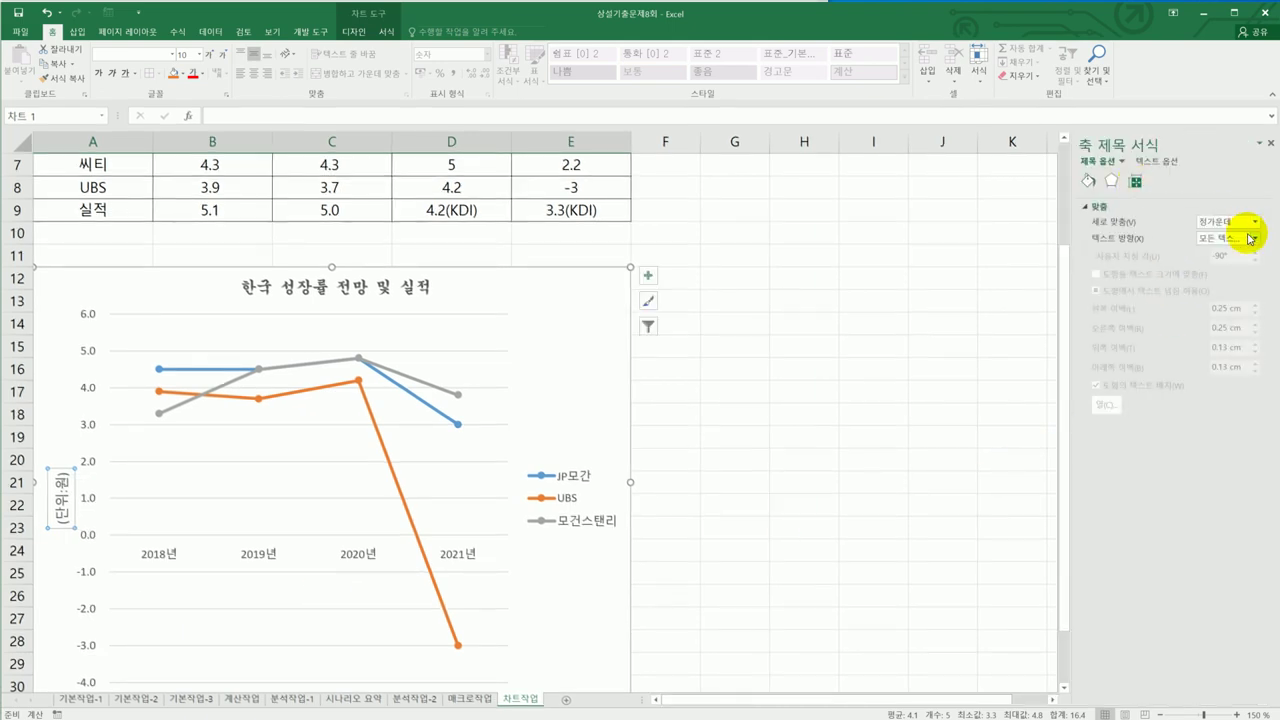
pyautogui.click(1256, 241)
pyautogui.click(1220, 260)
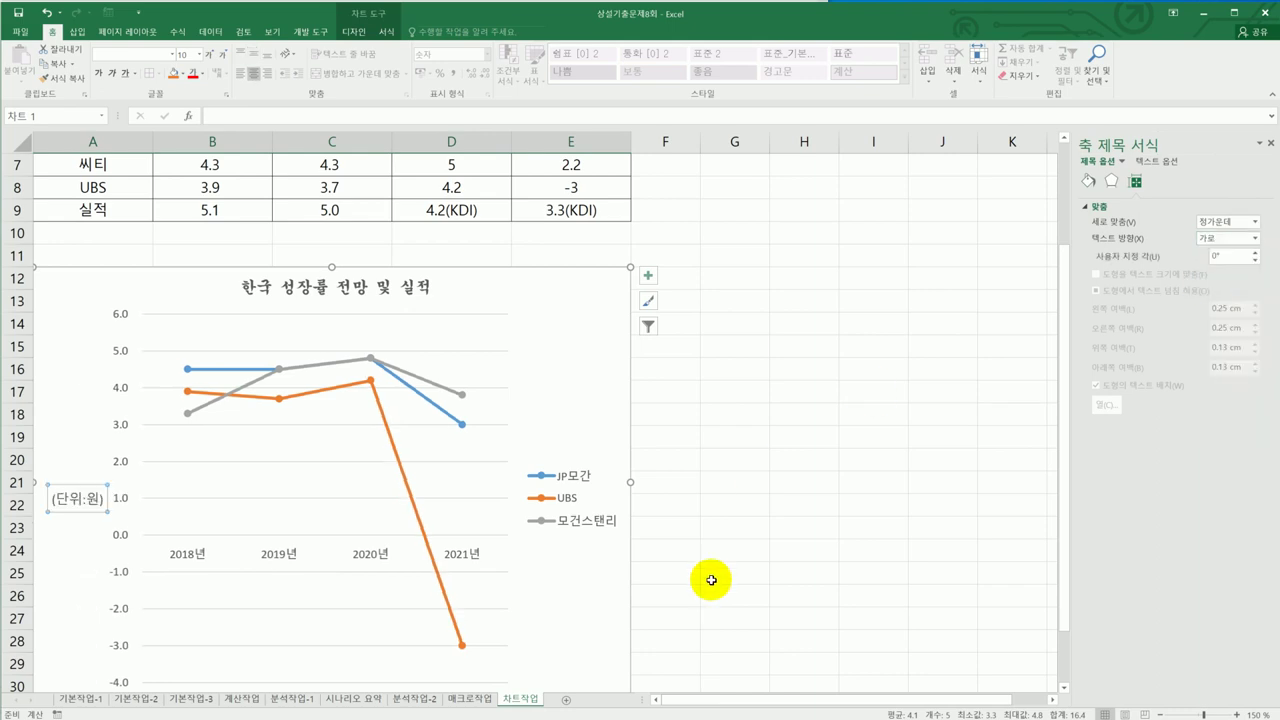
pyautogui.click(91, 498)
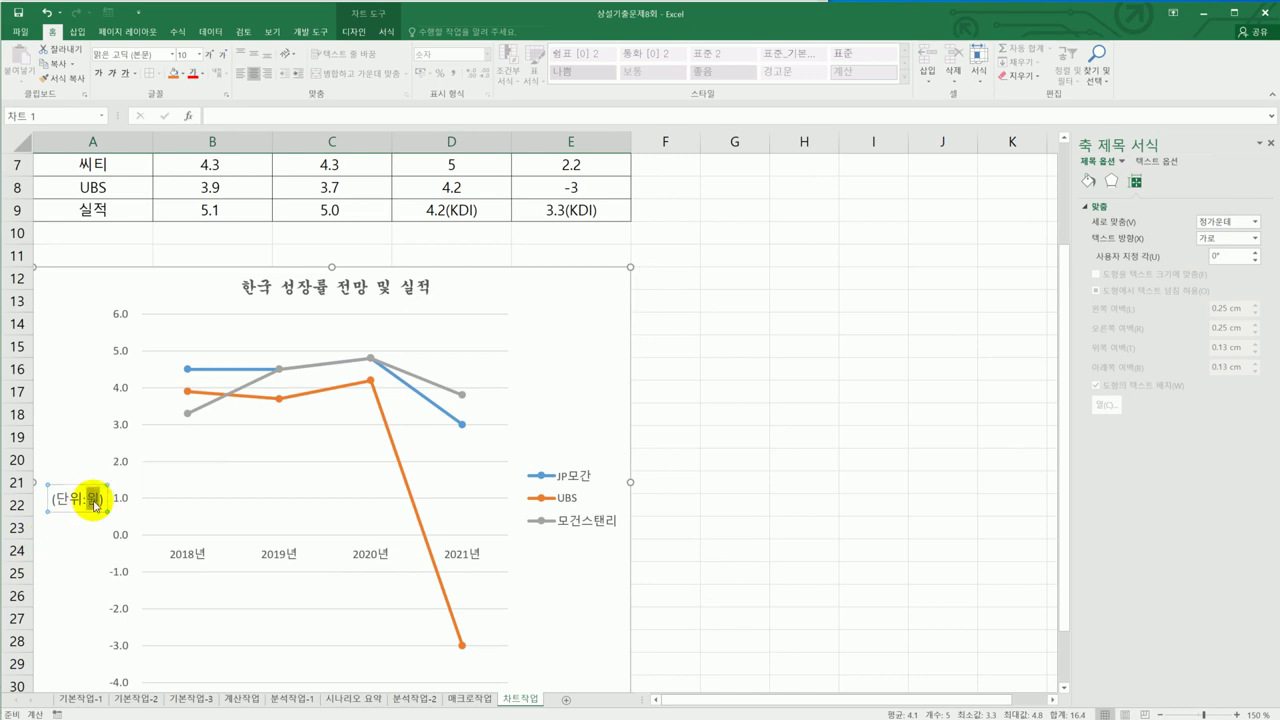
pyautogui.write('%')
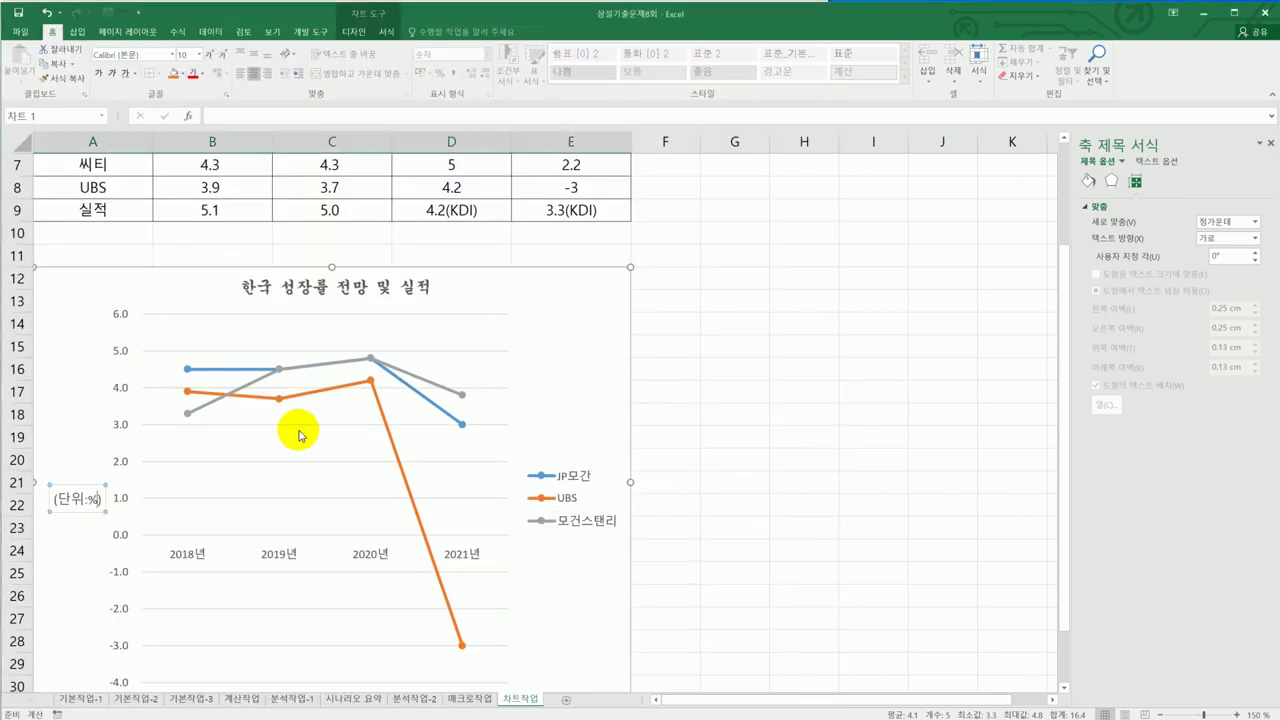
# Step: Set the vertical value axis's major unit (주) to 2
pyautogui.click(124, 351)
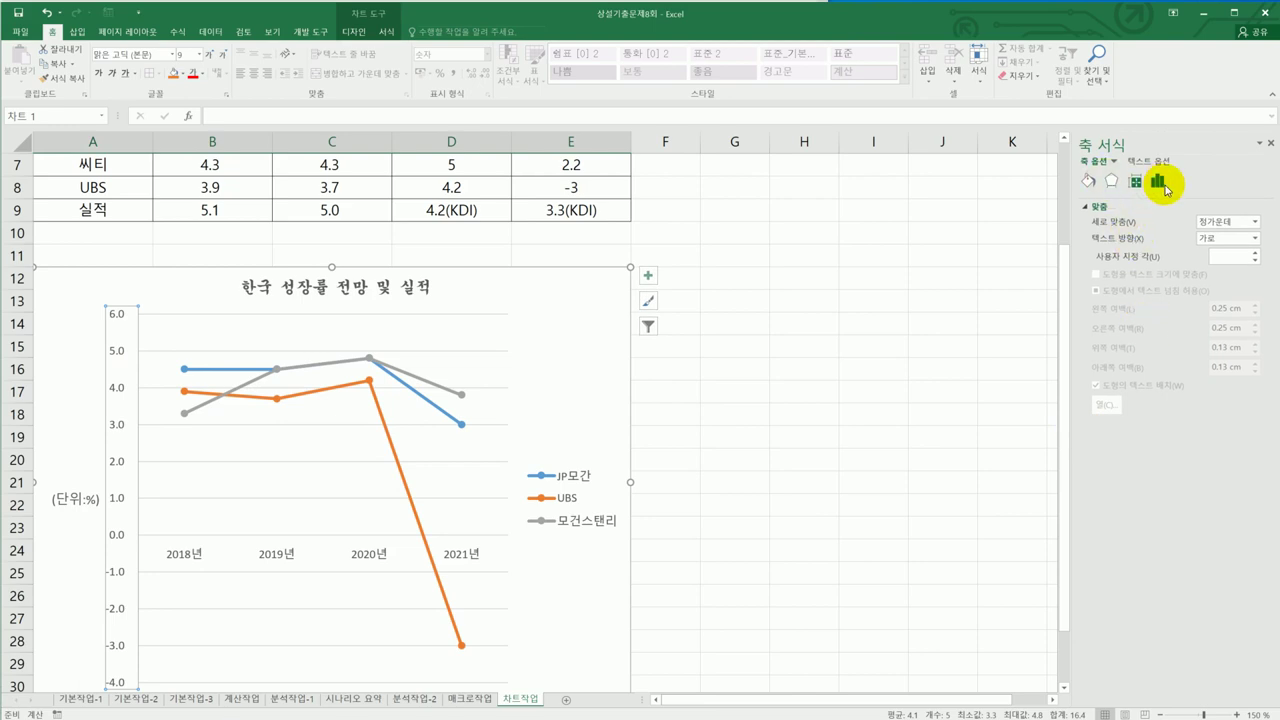
pyautogui.click(1164, 186)
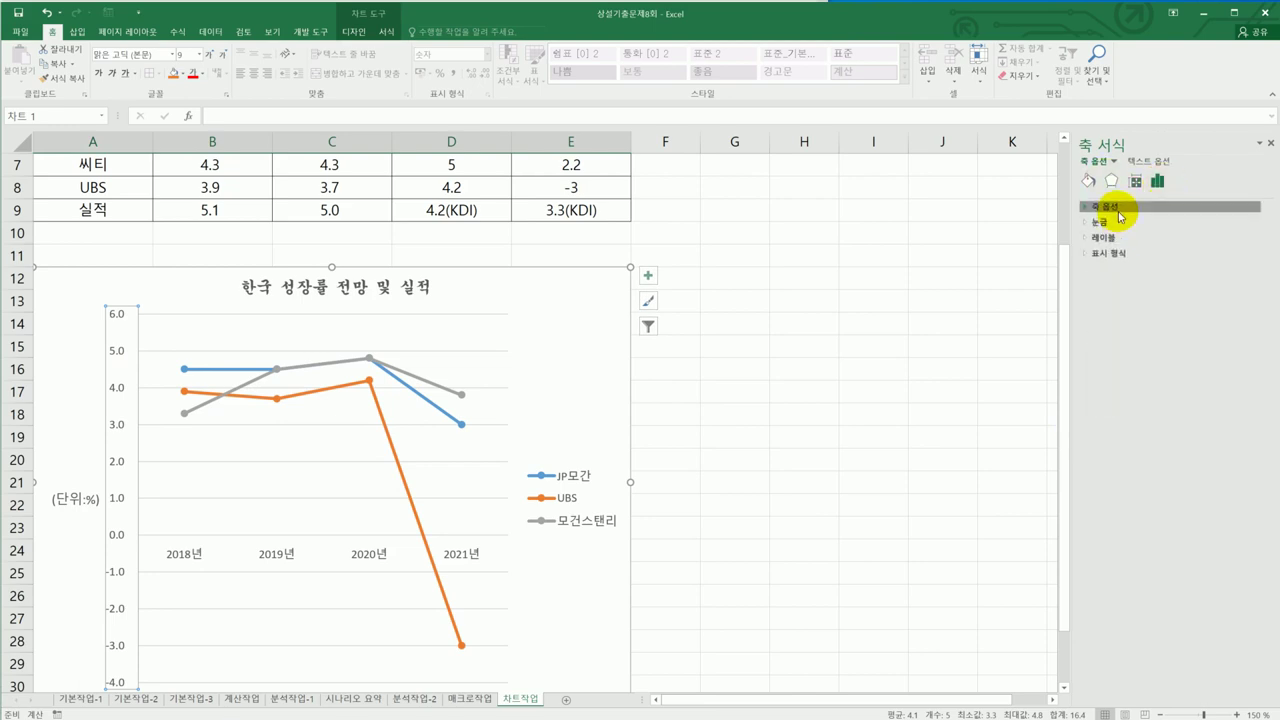
pyautogui.moveTo(1190, 290); pyautogui.dragTo(1150, 300)
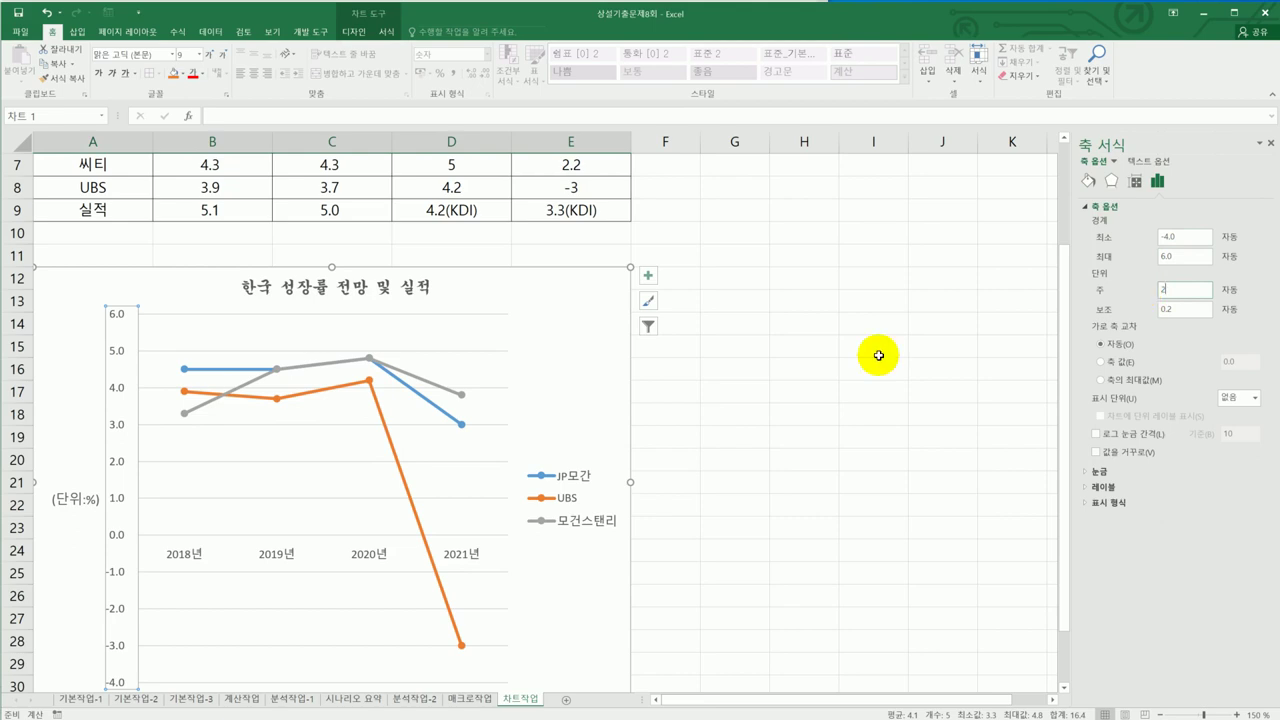
pyautogui.click(787, 370)
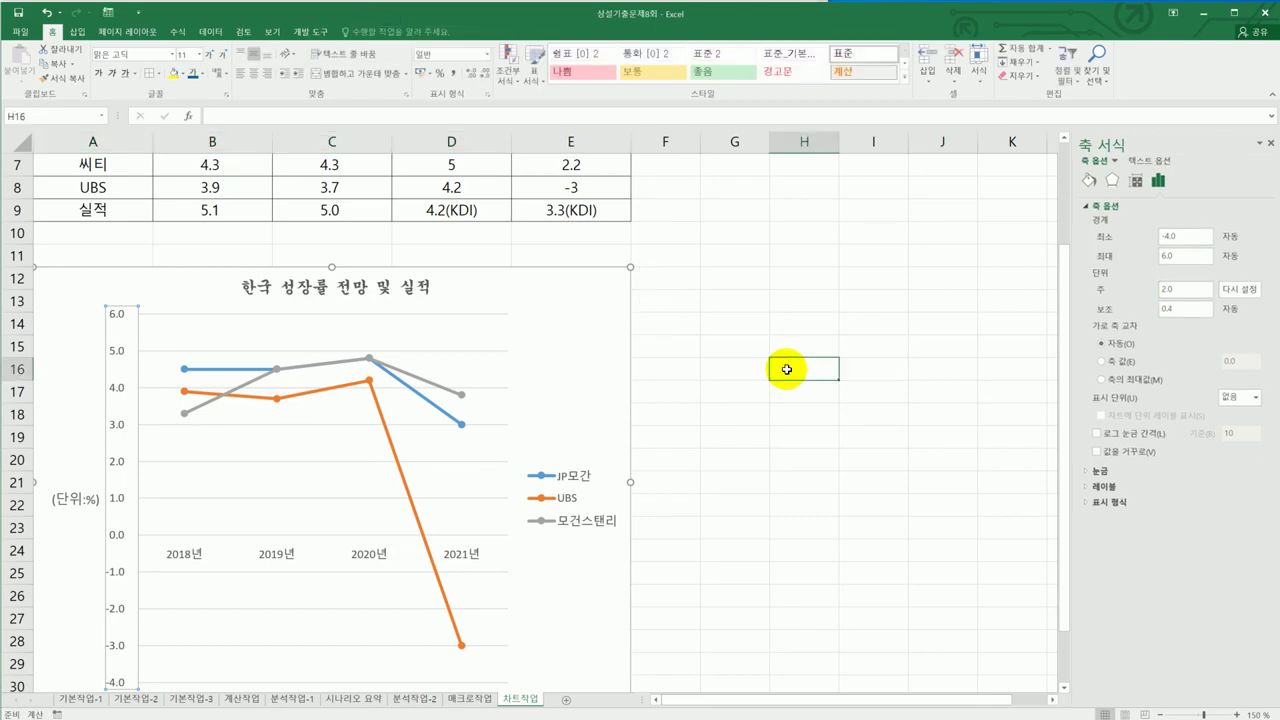
# Step: Add data labels showing the values to the UBS series only
pyautogui.click(574, 371)
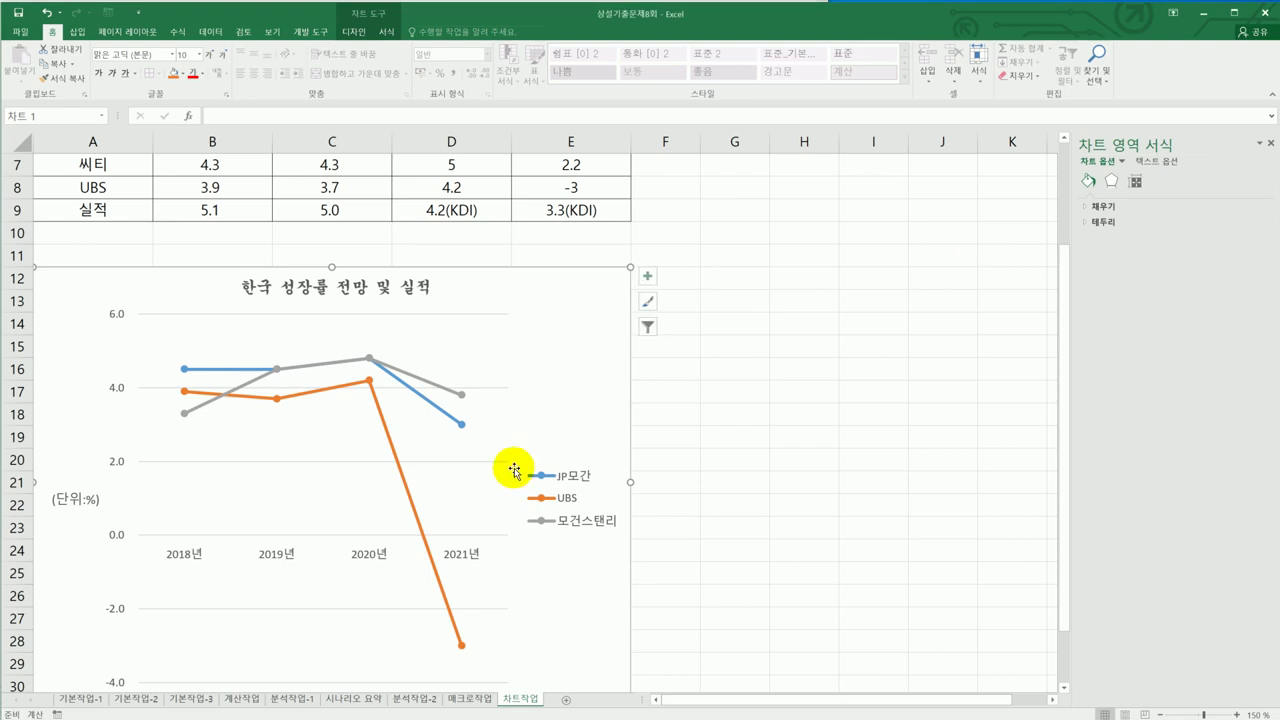
pyautogui.click(391, 449)
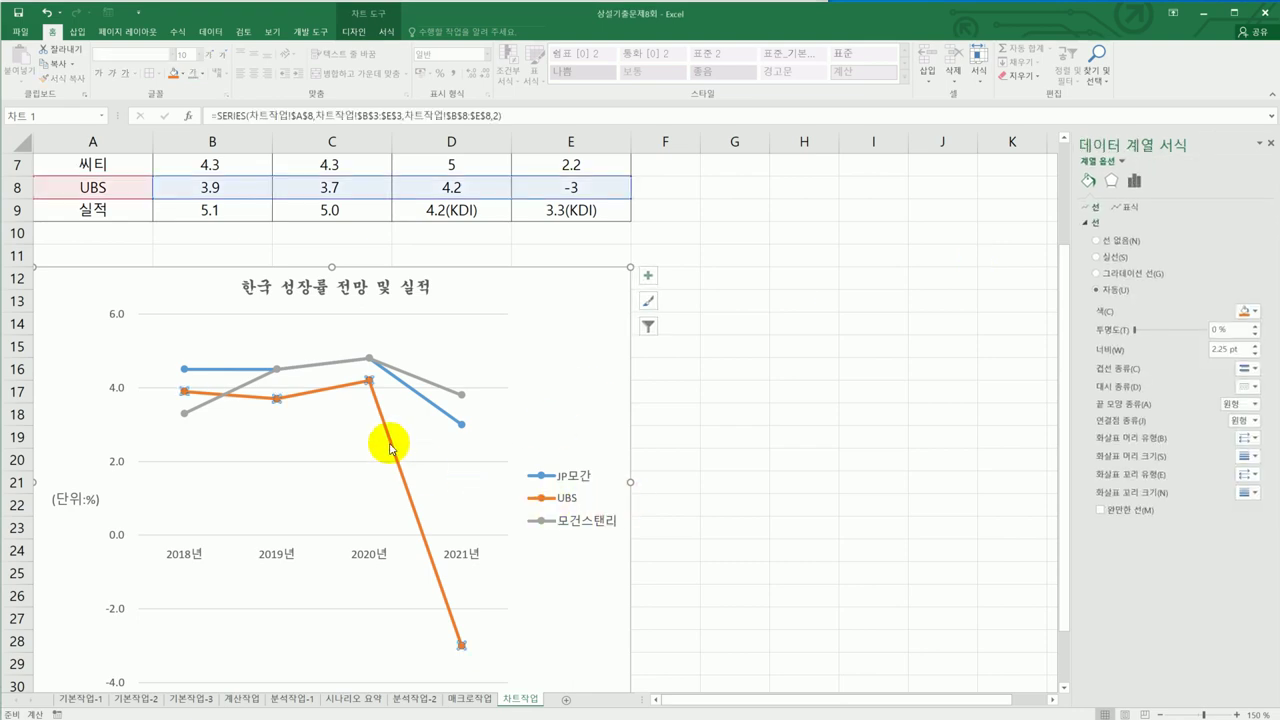
pyautogui.rightClick(391, 449)
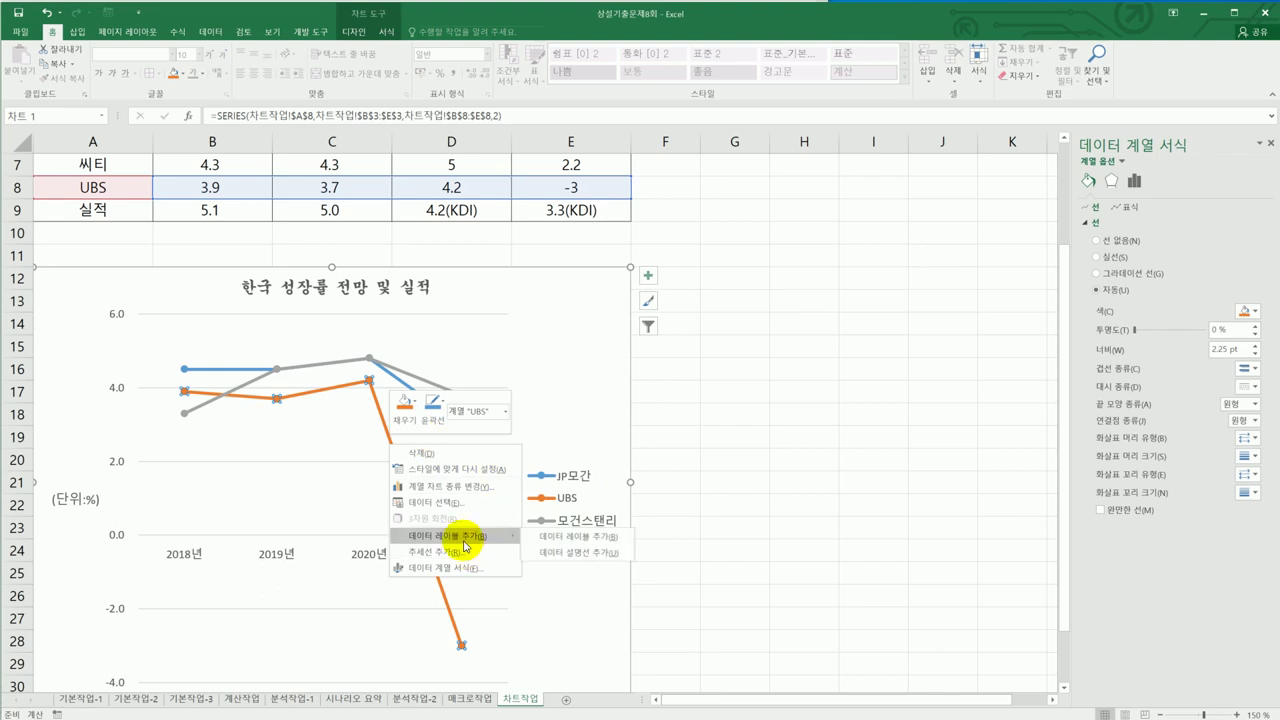
pyautogui.press('Escape')
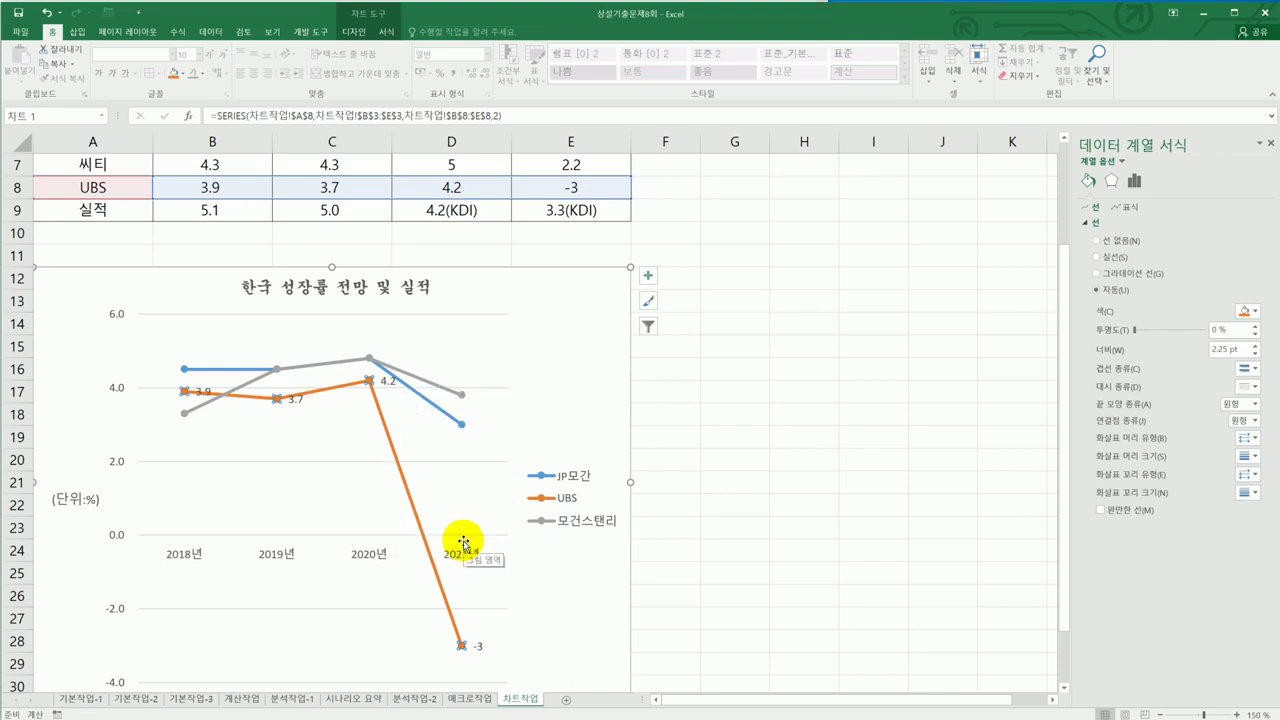
# Step: Check the border instruction in the exam document, then give the chart area's border rounded corners (둥근 모서리) in Excel
pyautogui.hotkey('alt', 'Tab')
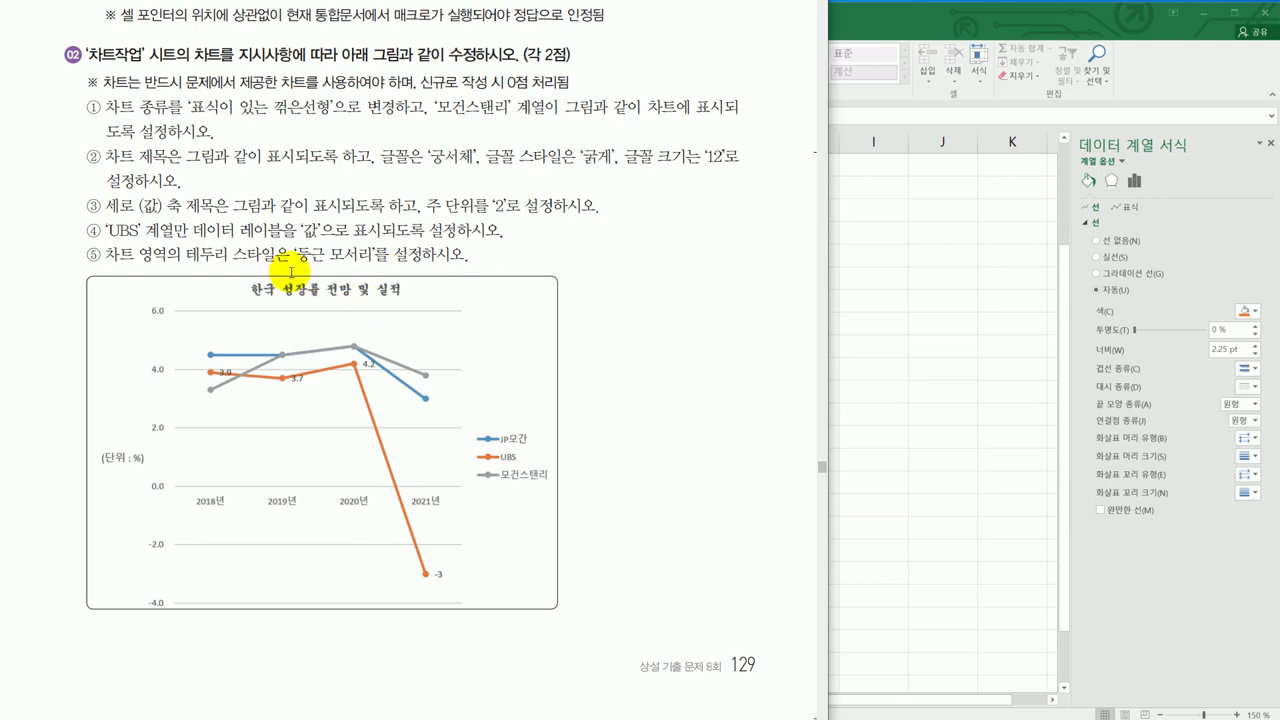
pyautogui.click(866, 361)
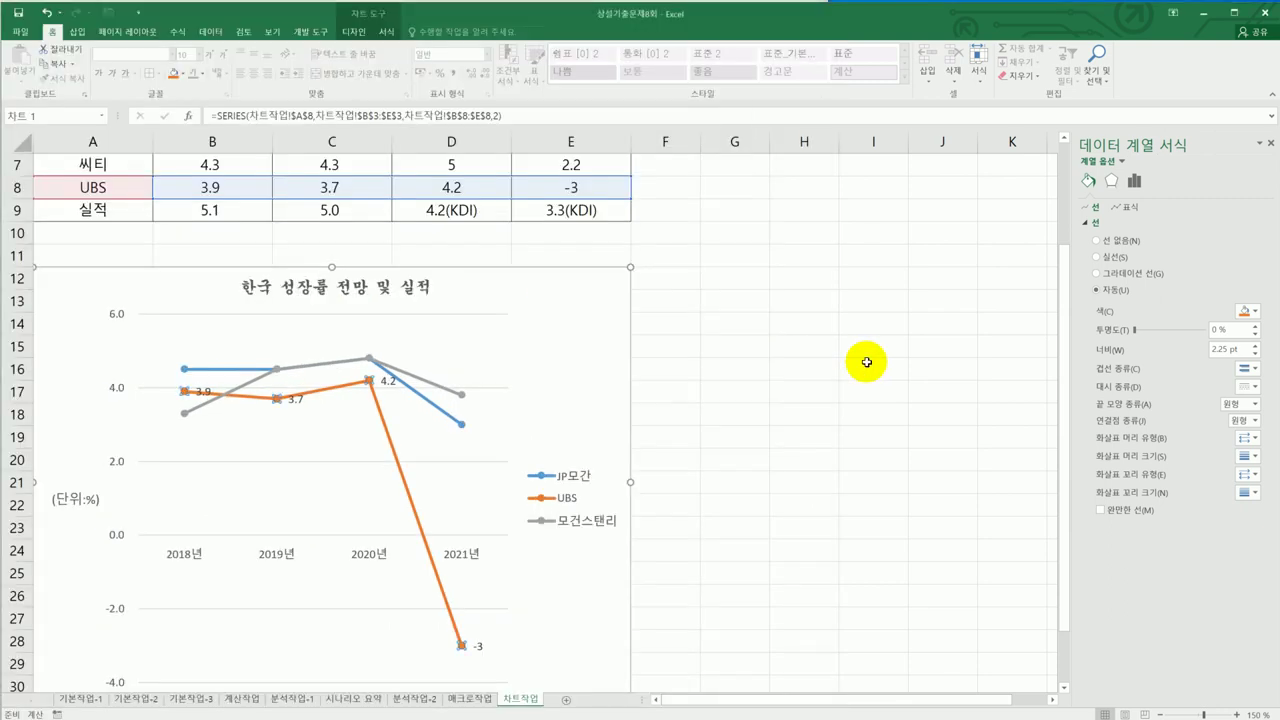
pyautogui.click(577, 322)
pyautogui.scroll(-1, 579, 320)
pyautogui.rightClick(580, 281)
pyautogui.click(531, 266)
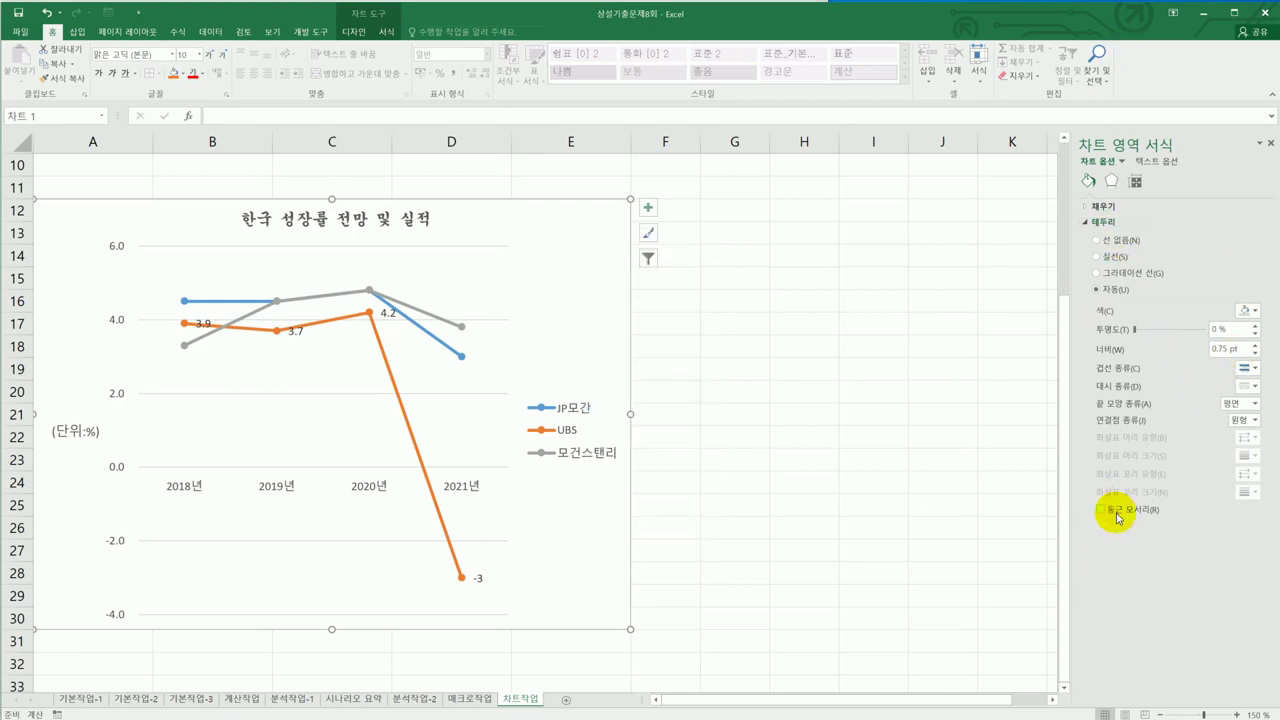
pyautogui.click(943, 540)
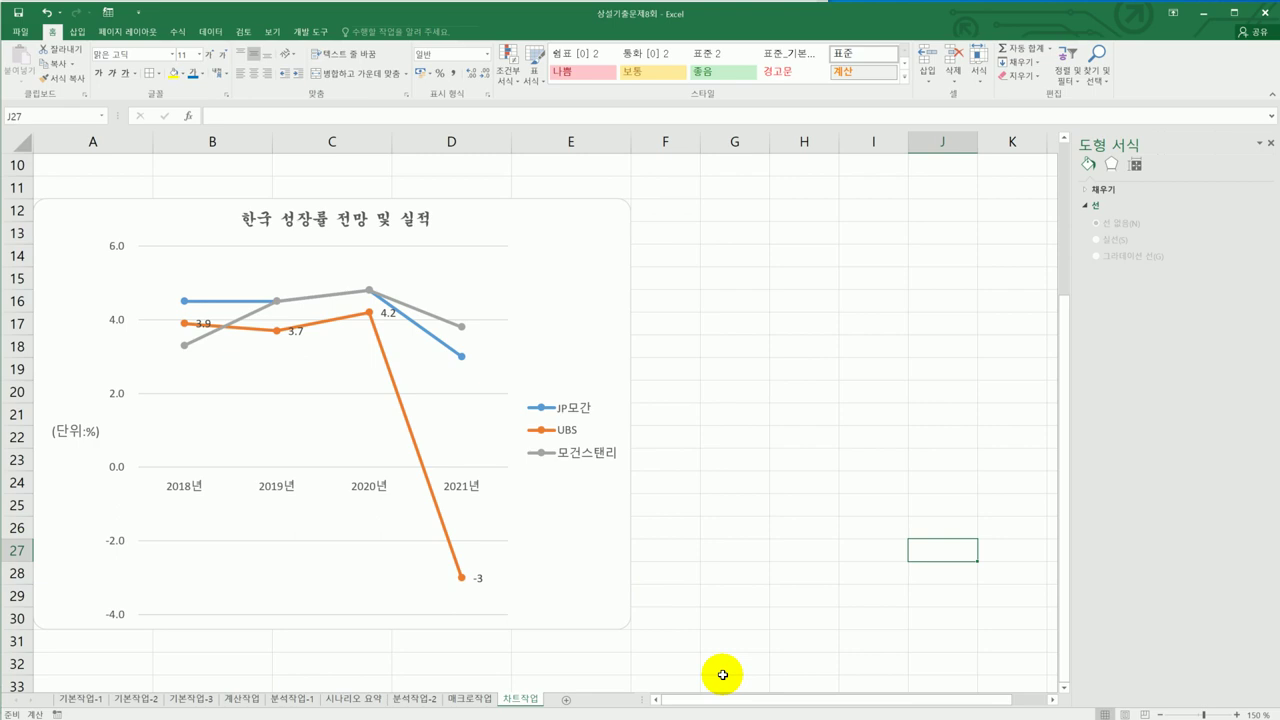
pyautogui.scroll(-1, 722, 675)
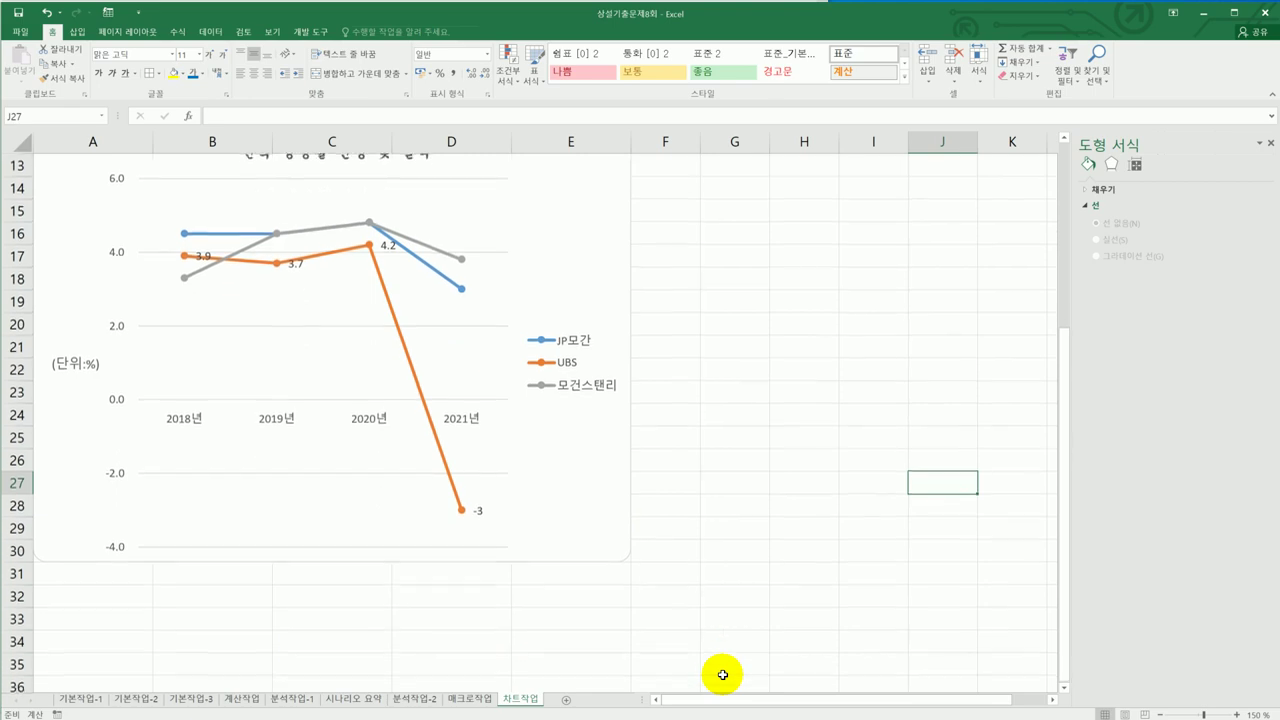
pyautogui.scroll(1, 722, 675)
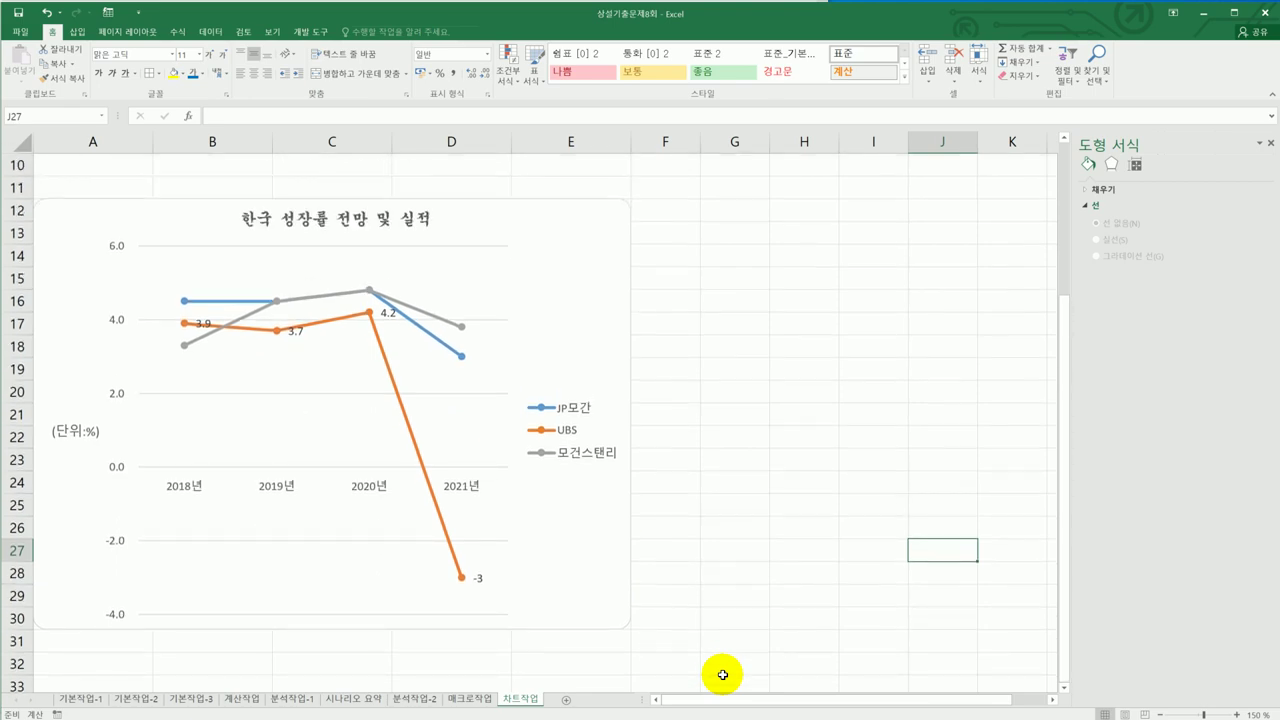